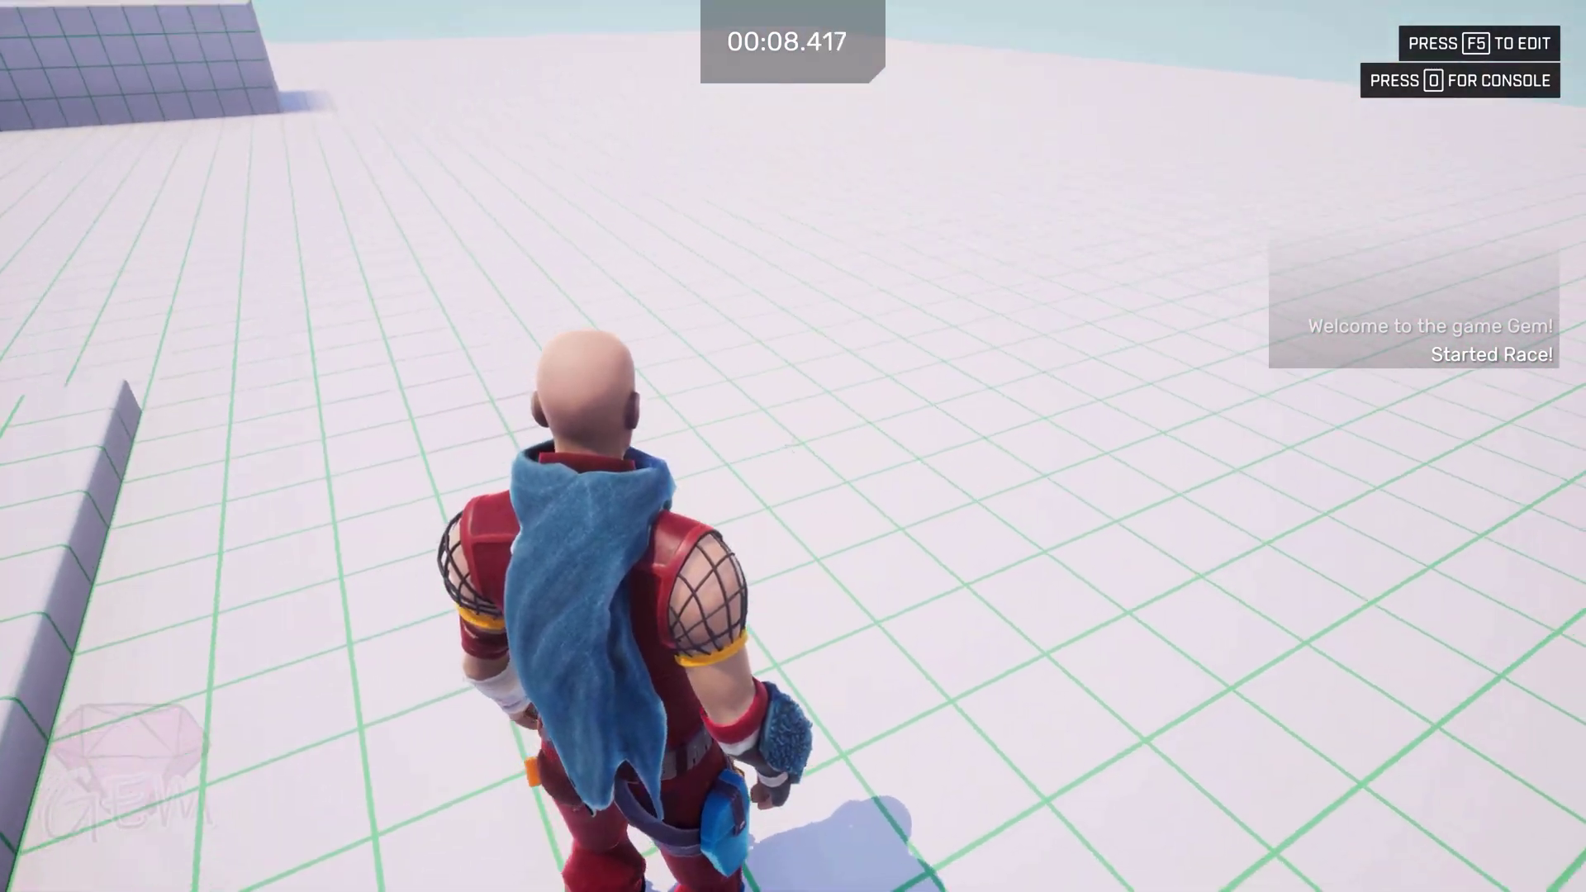
# Step: Play through the race preview, passing the start, checkpoint and finish gates
pyautogui.press('w')
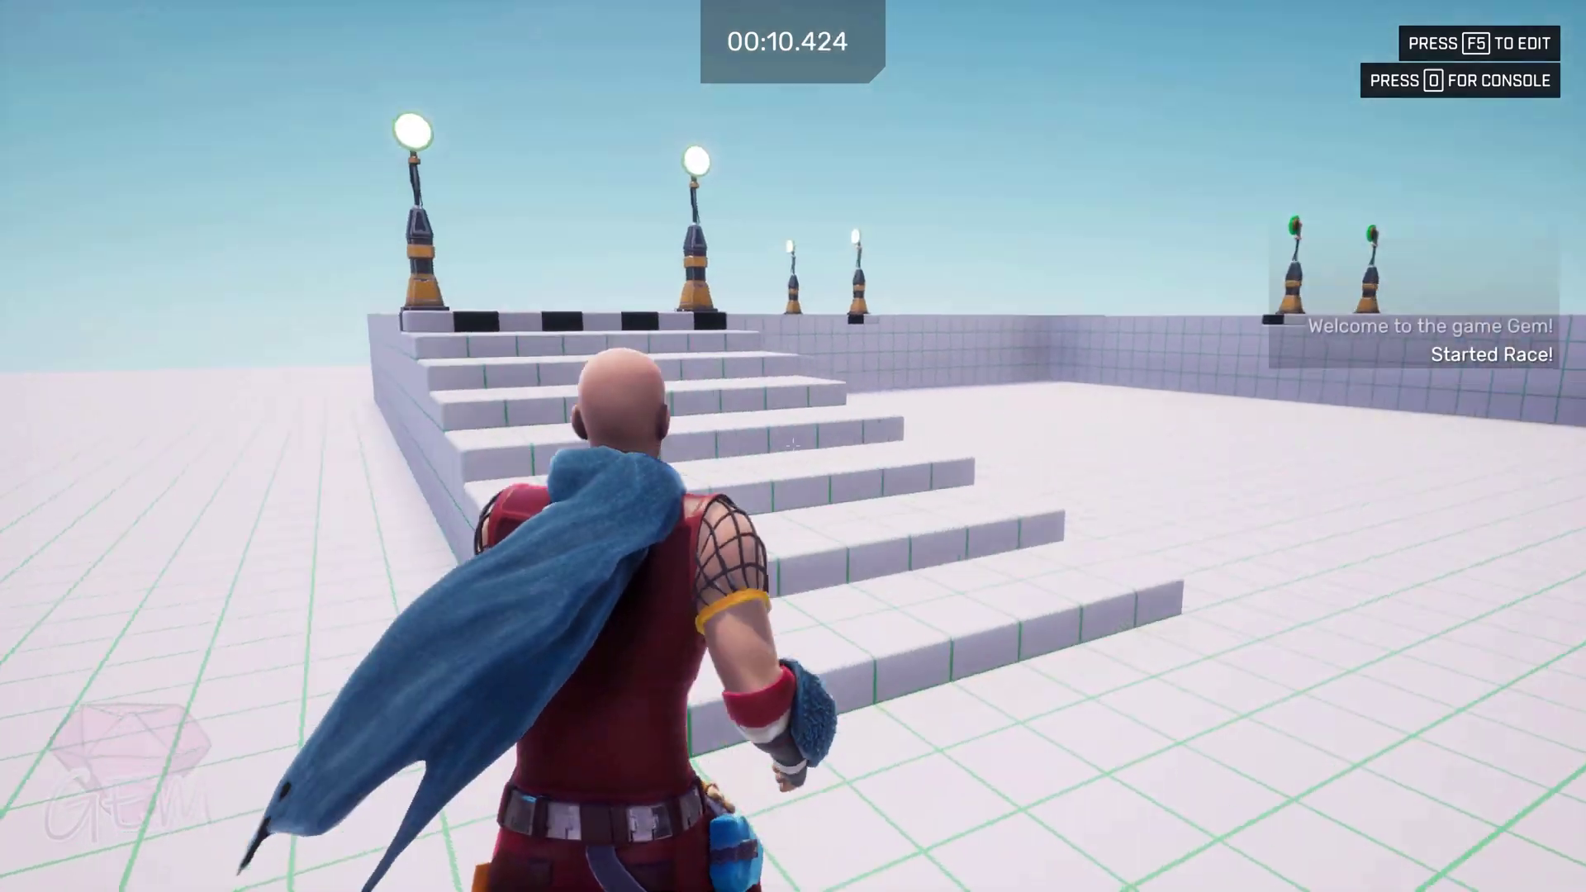
pyautogui.press('w')
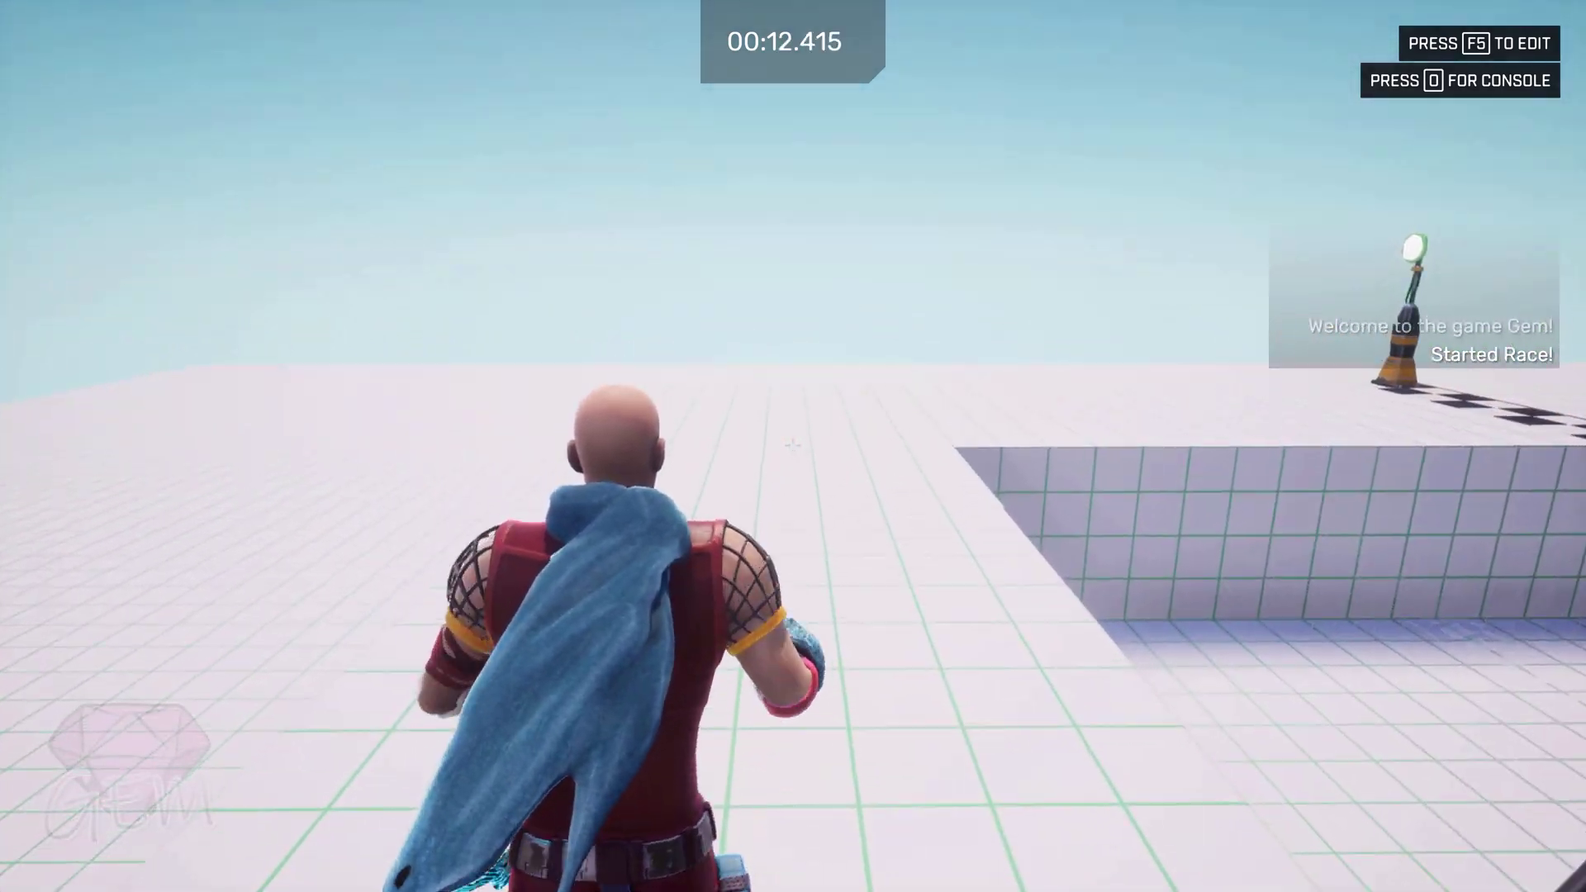
pyautogui.press('w')
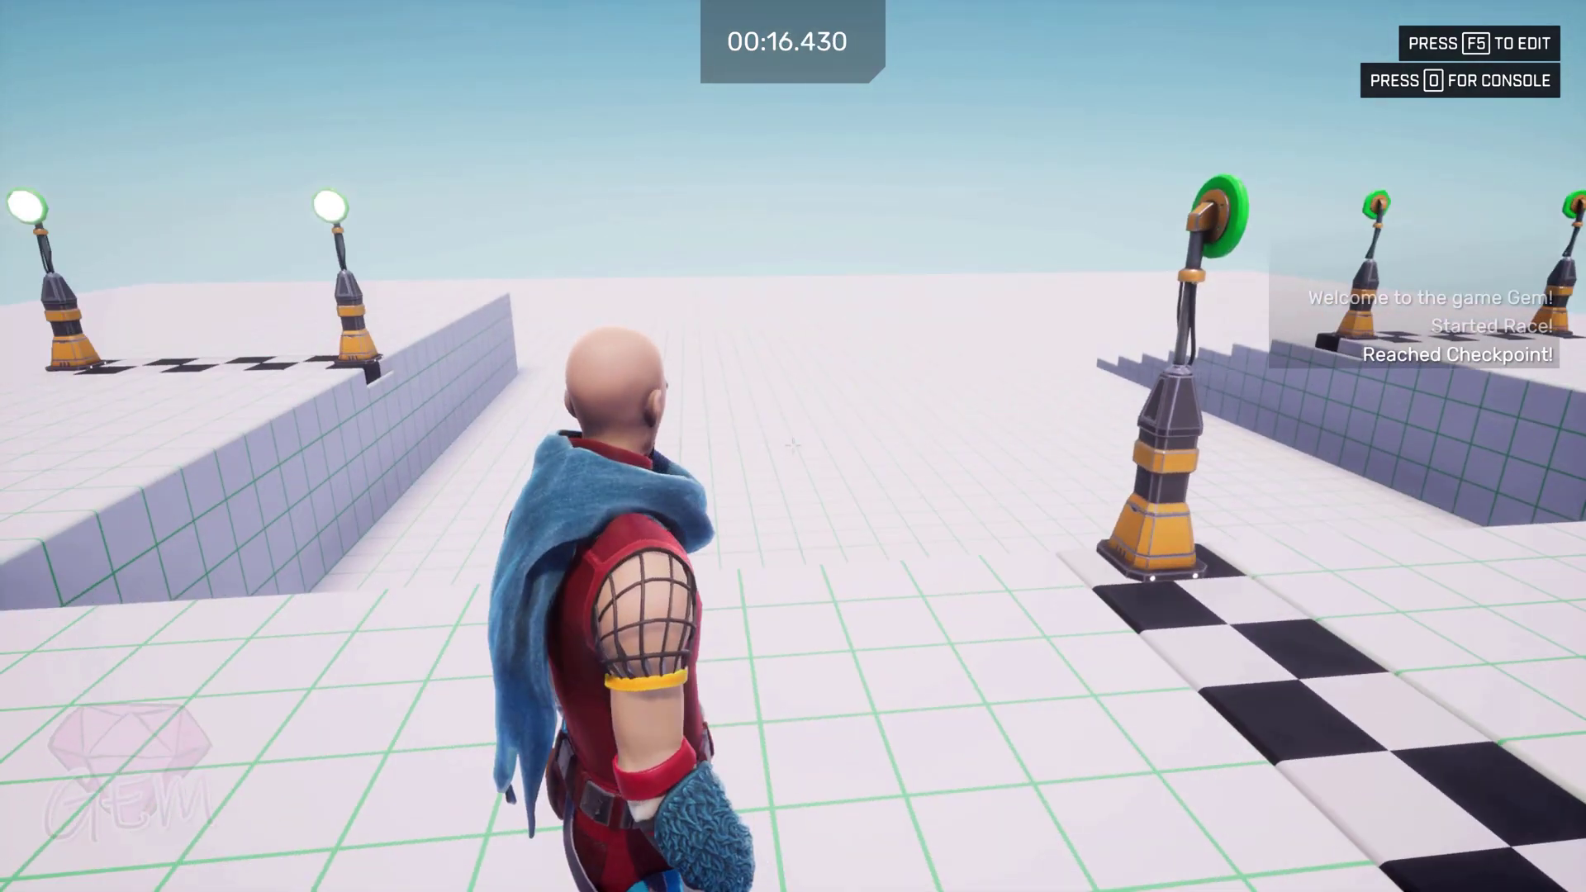
pyautogui.press('a')
pyautogui.press('w')
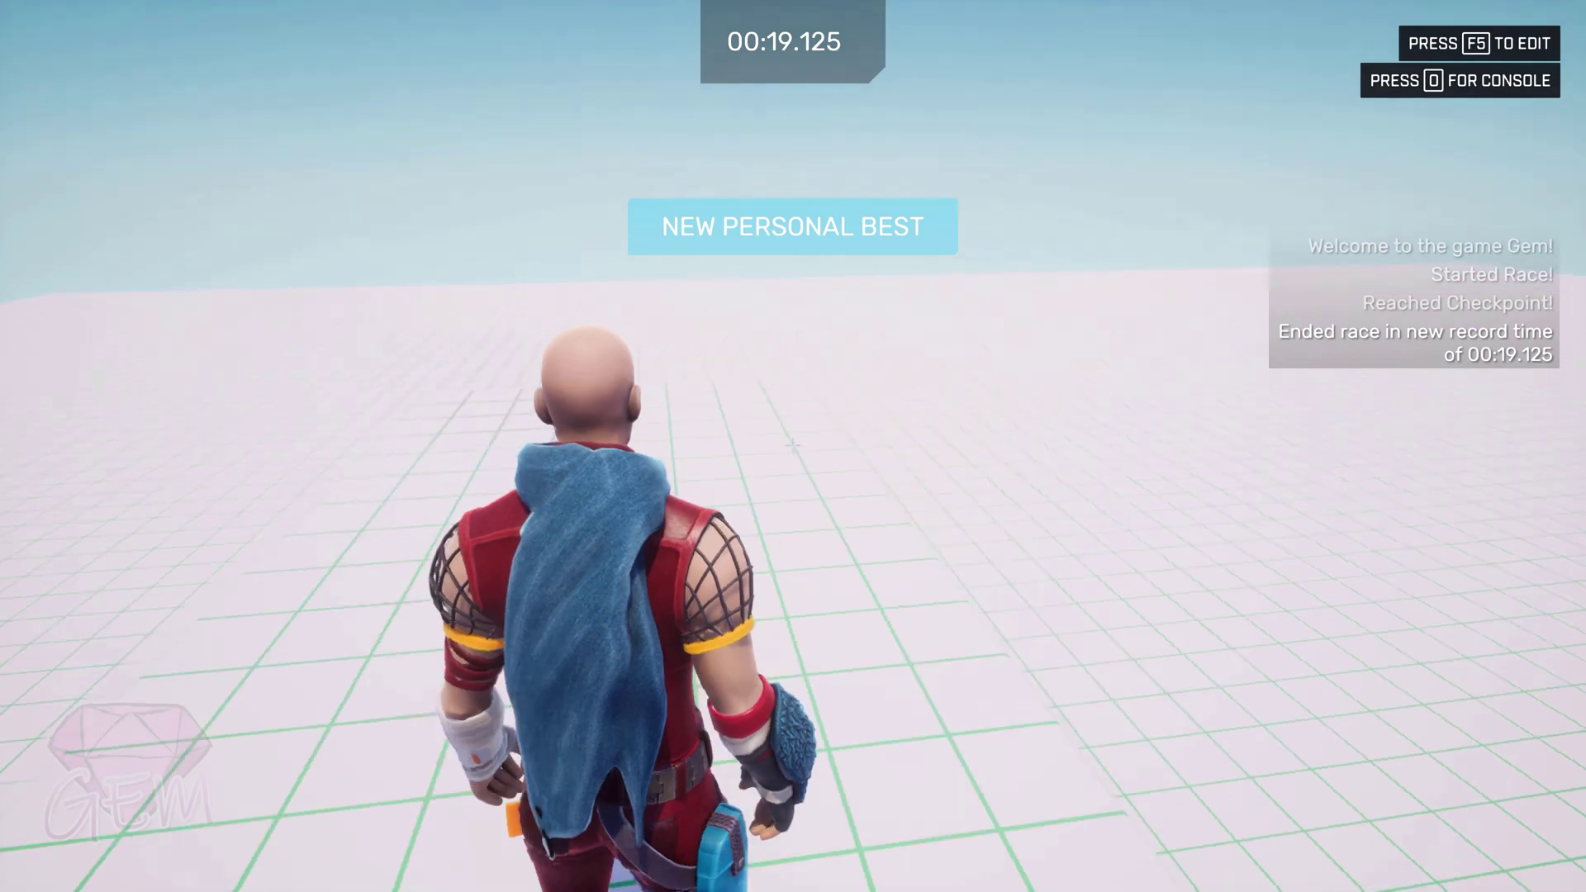
pyautogui.press('w')
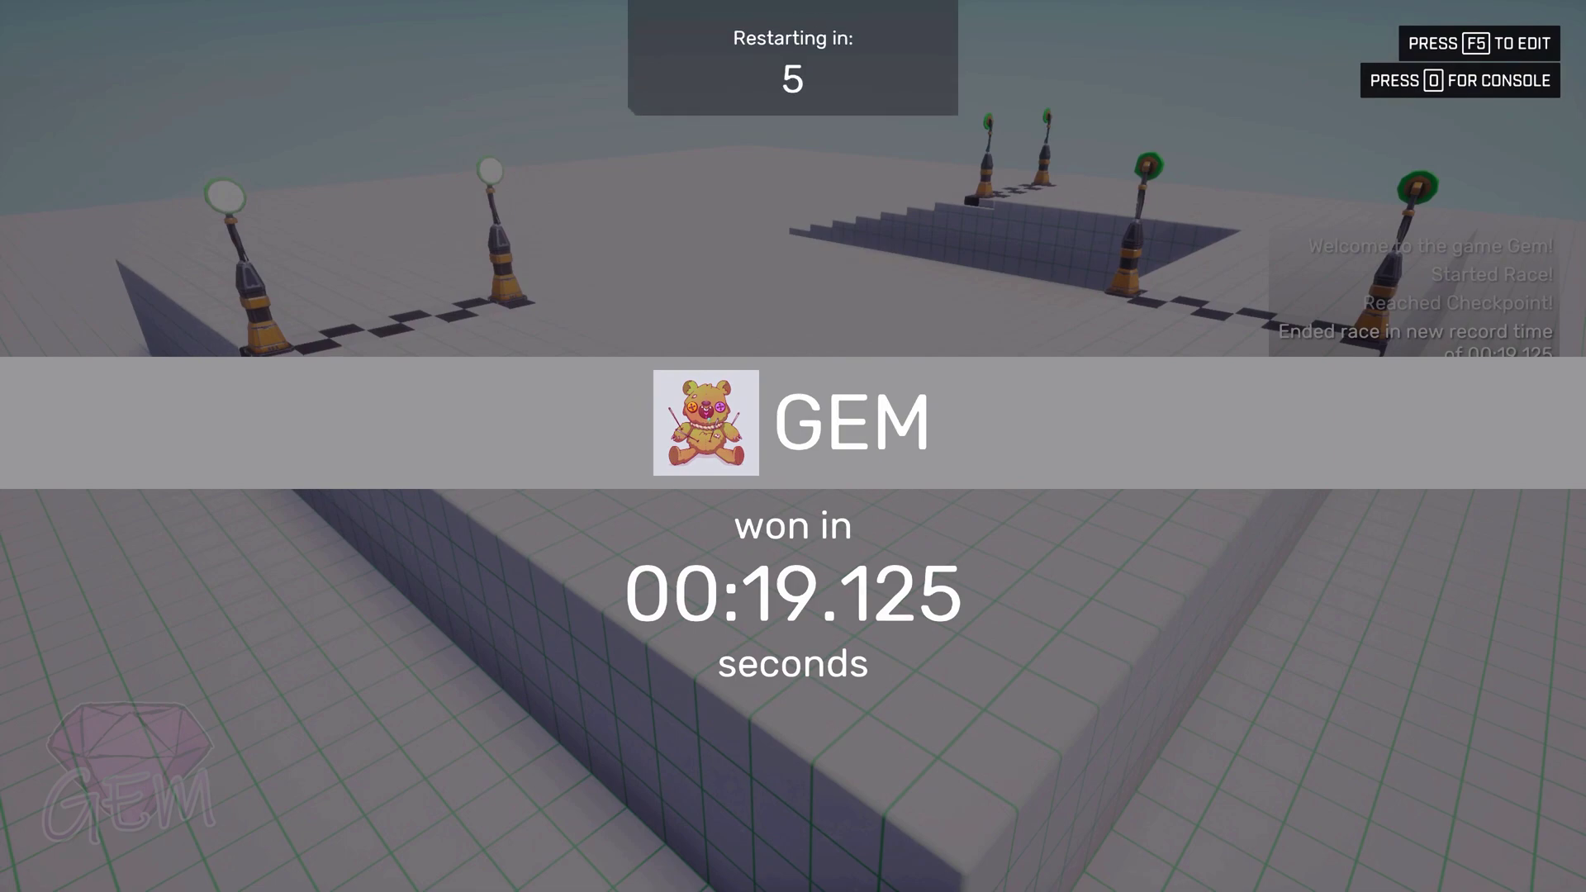
# Step: Leave the race preview for edit mode and open the advanced editor
pyautogui.press('F5')
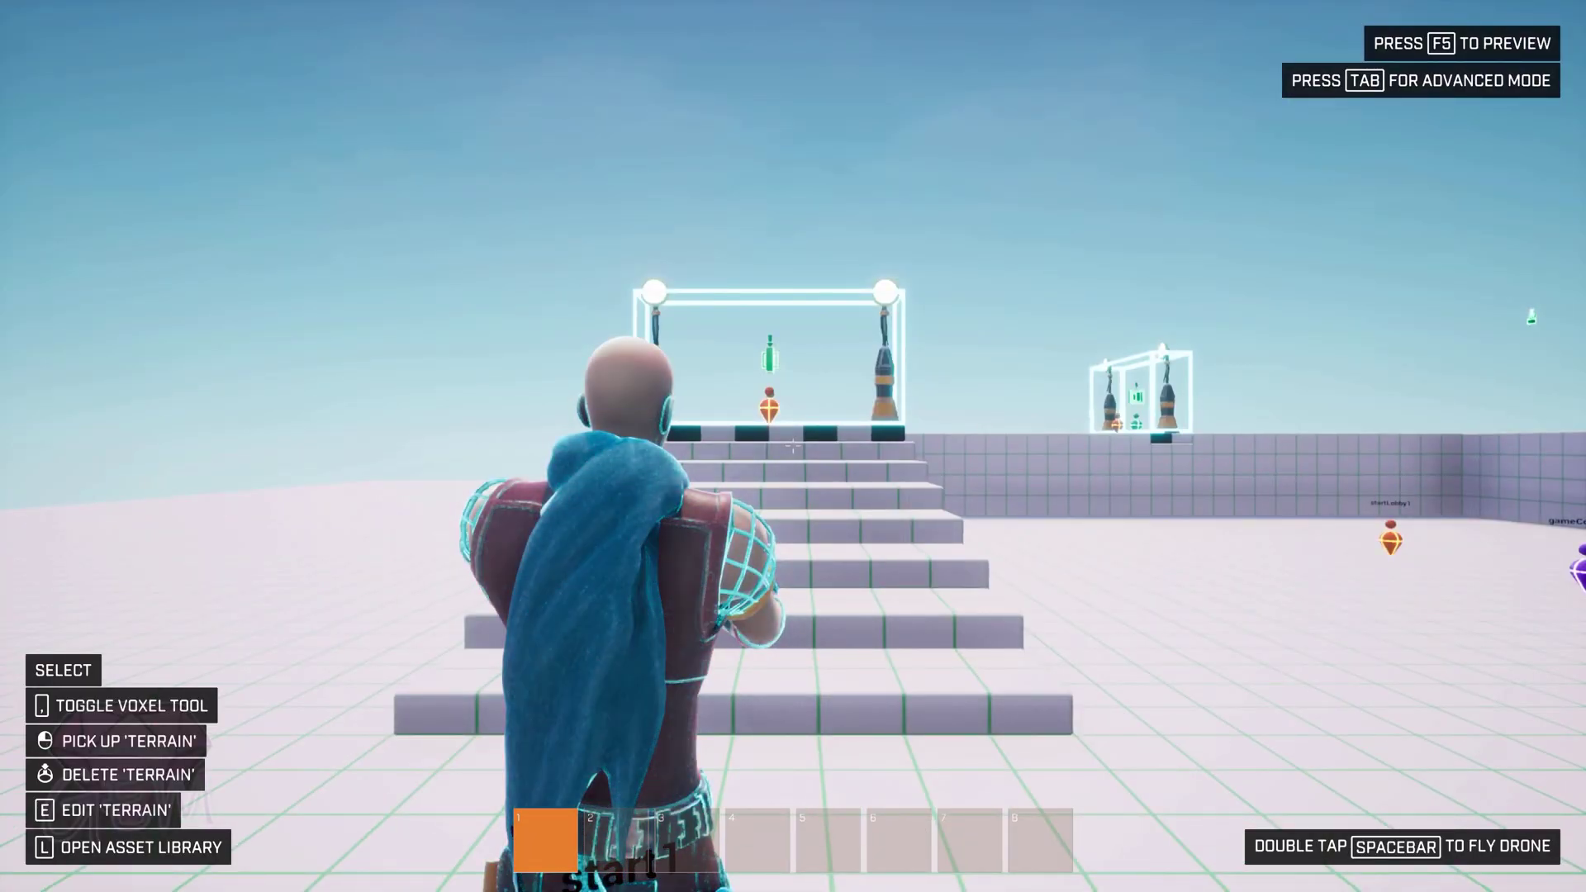
pyautogui.press('l')
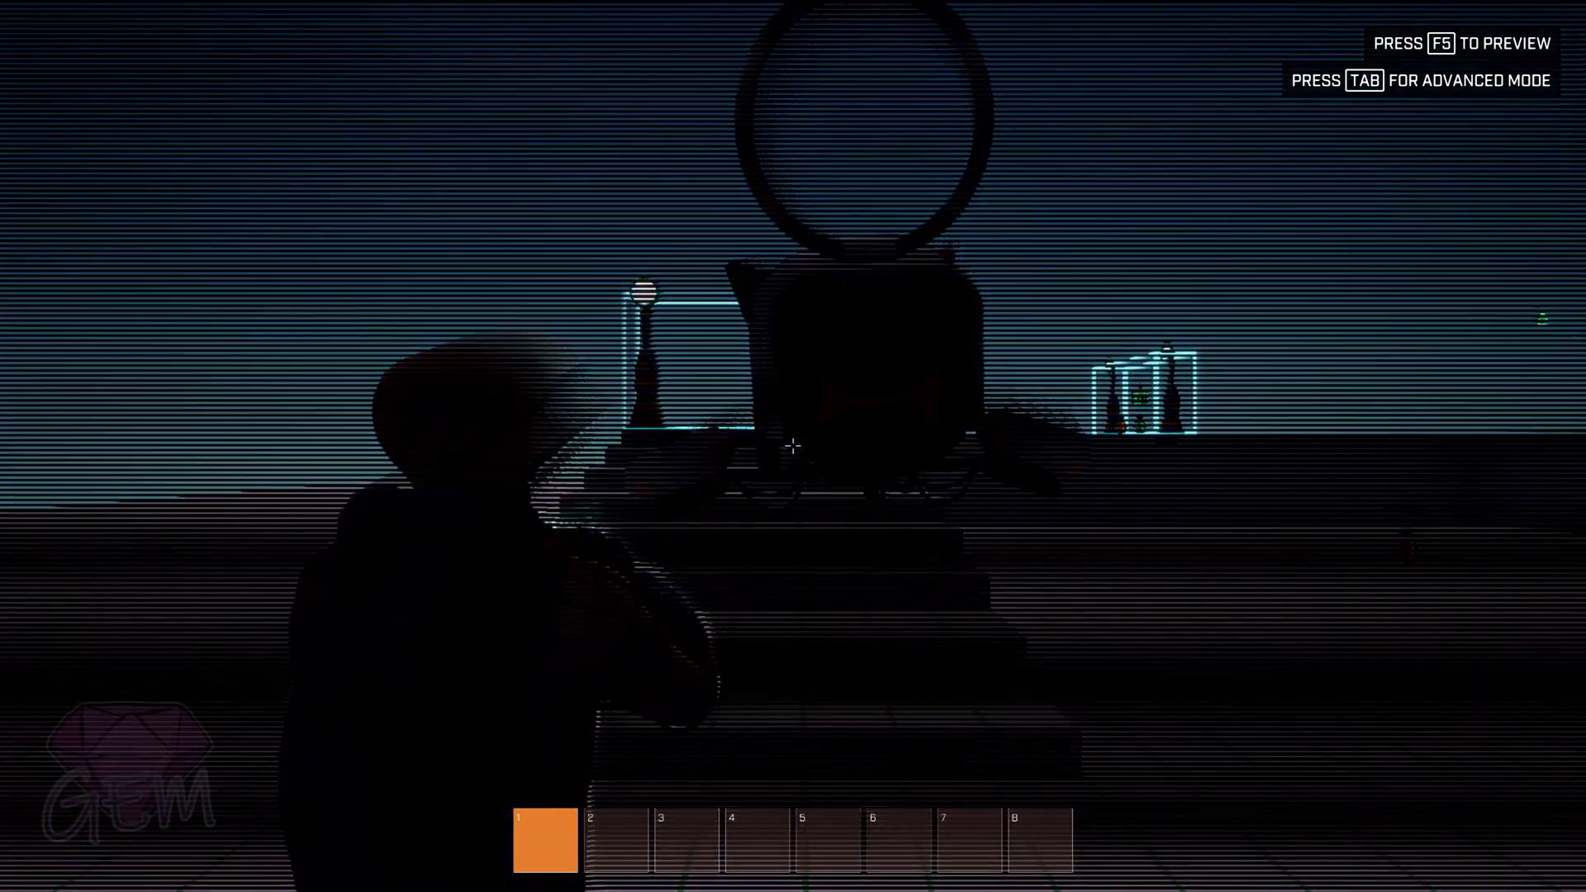
pyautogui.press('Tab')
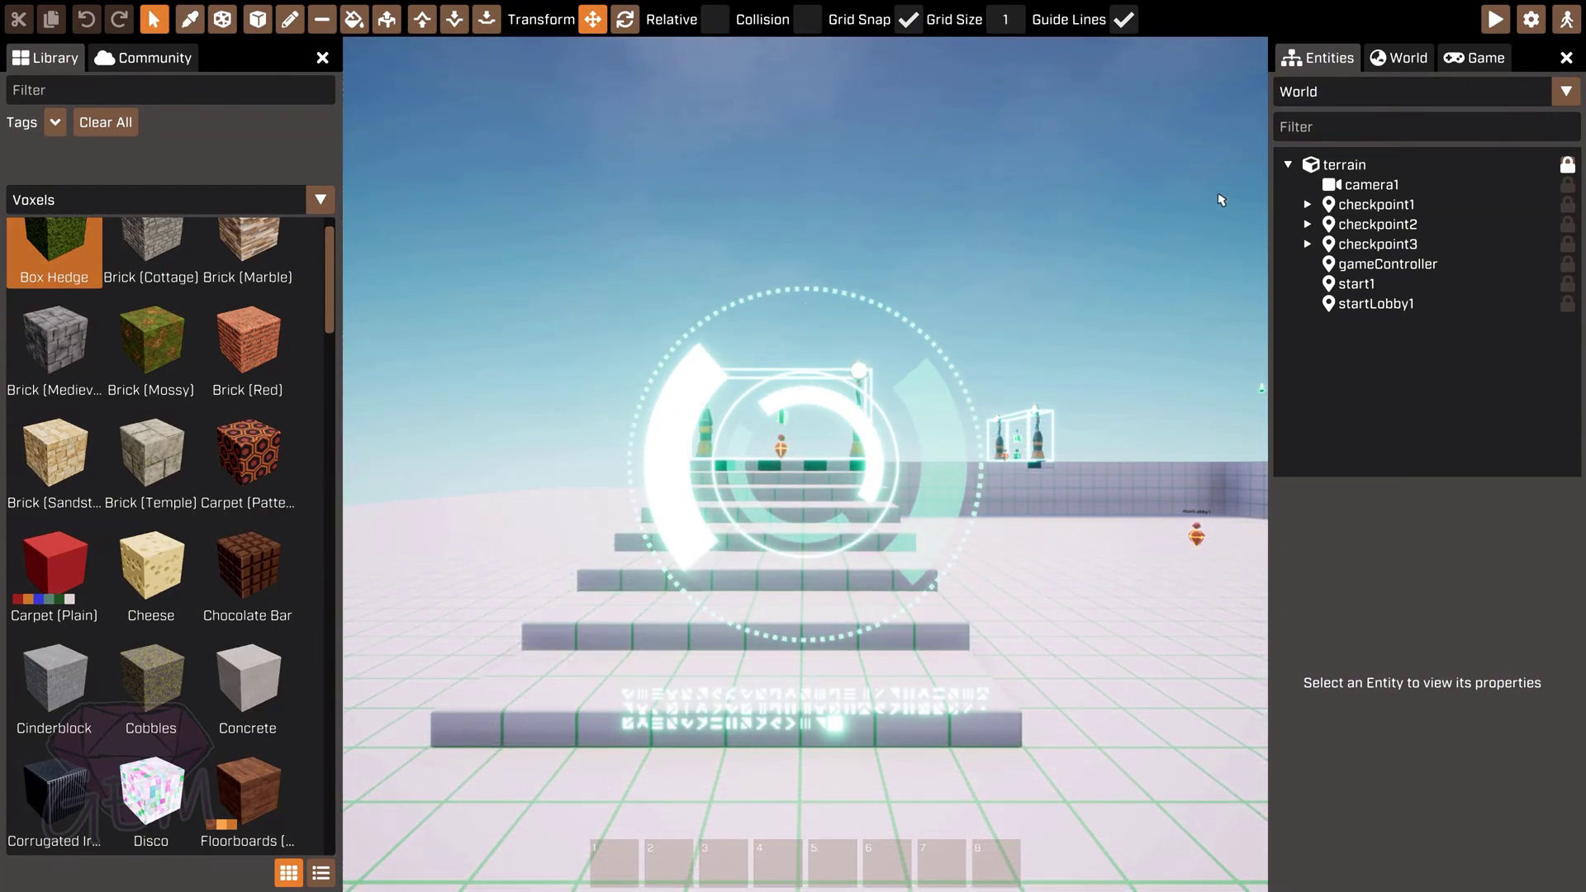
# Step: Fly through the world to inspect the startLobby1 and gameController locators and the surrounding race course
pyautogui.moveTo(806, 463); pyautogui.dragTo(1313, 496, button='right')
pyautogui.press('w')
pyautogui.press('s')
pyautogui.press('w')
pyautogui.press('w')
pyautogui.press('a')
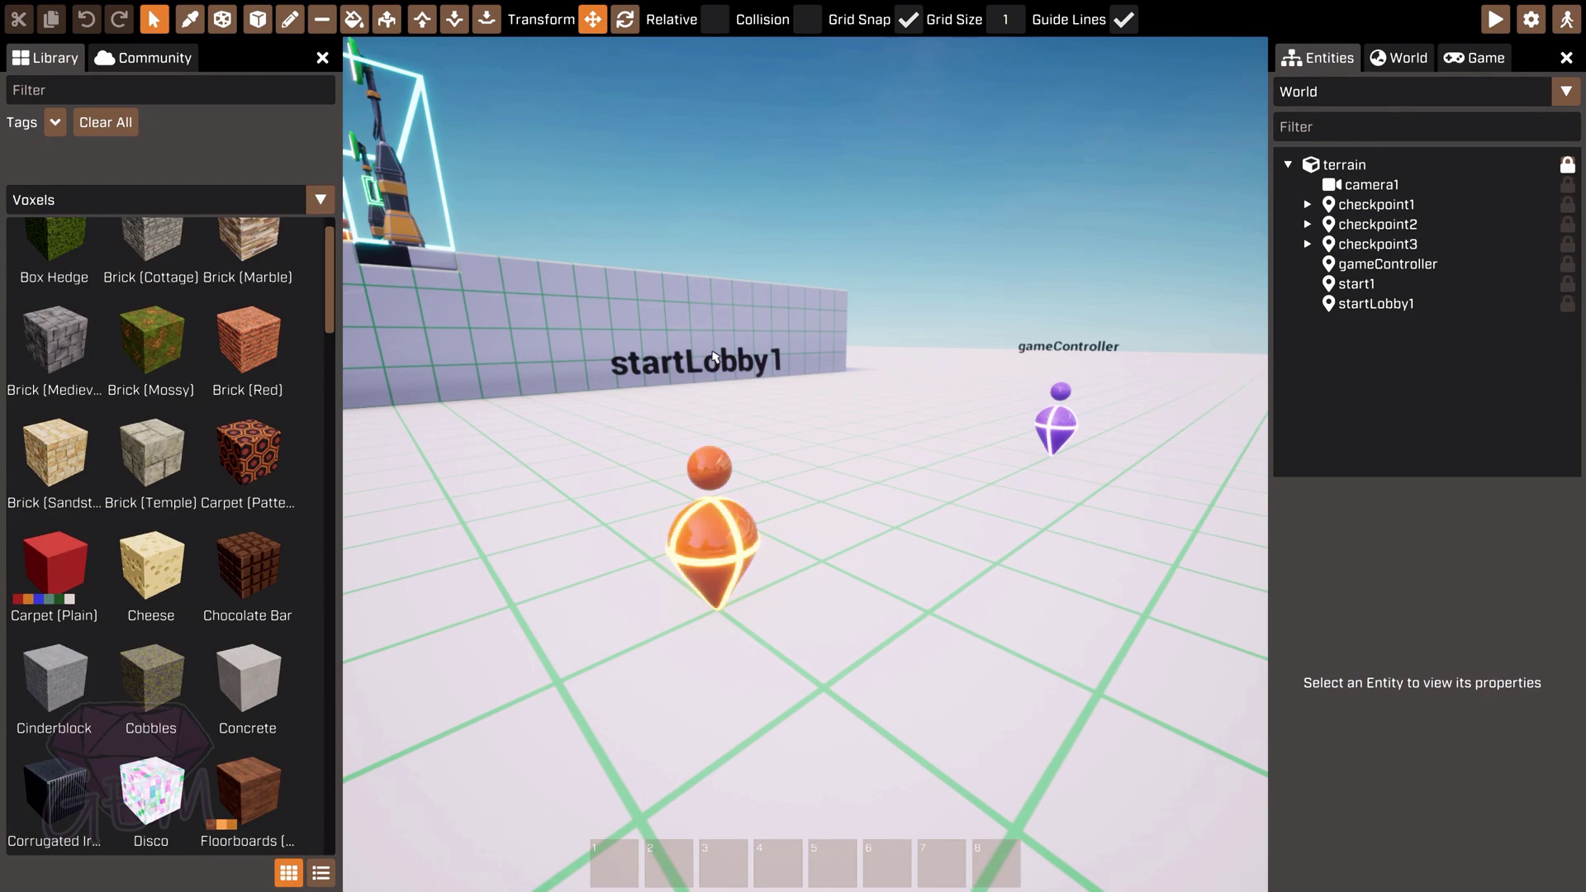
pyautogui.press('w')
pyautogui.moveTo(950, 422); pyautogui.dragTo(1553, 307, button='right')
pyautogui.press('w')
pyautogui.moveTo(805, 463); pyautogui.dragTo(1020, 562, button='right')
pyautogui.moveTo(910, 330); pyautogui.dragTo(965, 281, button='right')
pyautogui.moveTo(806, 466); pyautogui.dragTo(955, 386, button='right')
pyautogui.press('s')
# Step: Focus the view on the start1 locator and survey the whole race course from above
pyautogui.doubleClick(1384, 284)
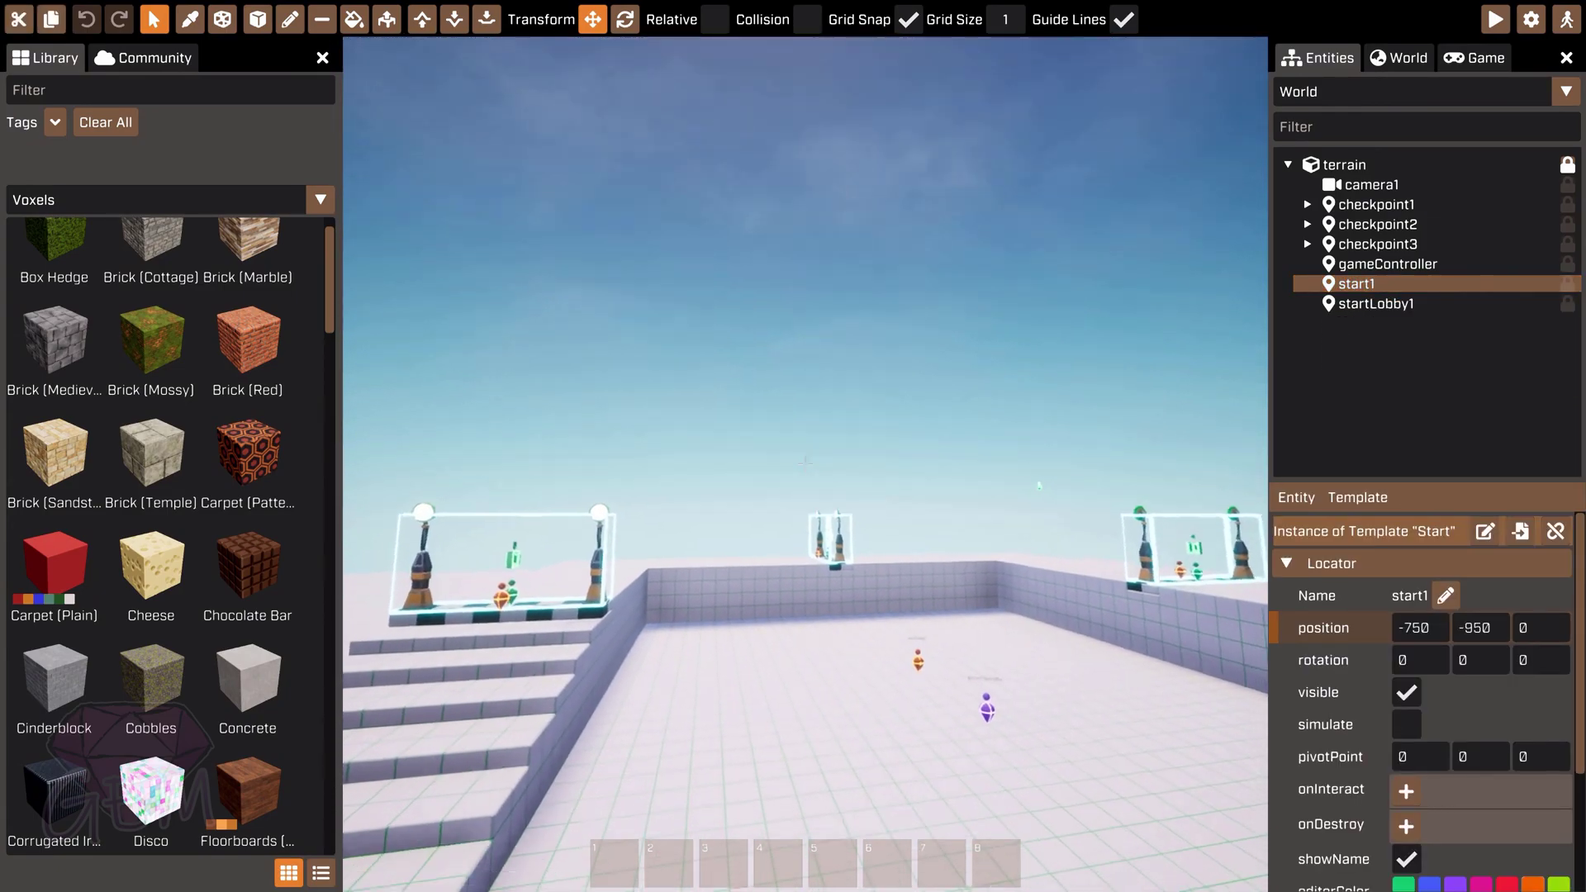
pyautogui.moveTo(805, 463); pyautogui.dragTo(907, 456, button='right')
pyautogui.press('s')
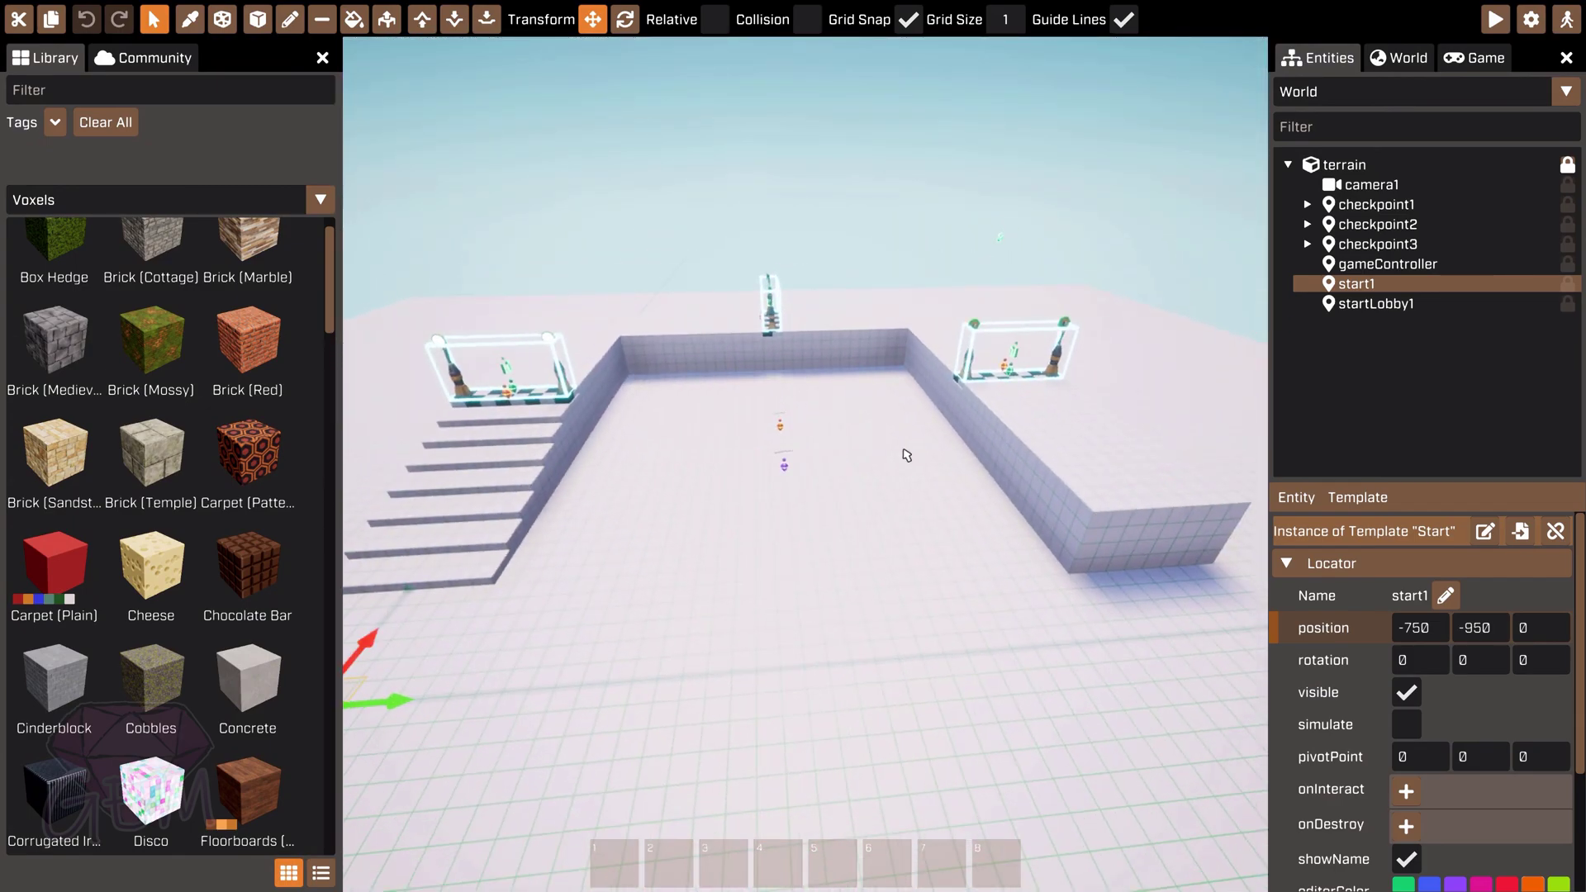
pyautogui.click(743, 523)
pyautogui.moveTo(743, 523); pyautogui.dragTo(721, 524, button='right')
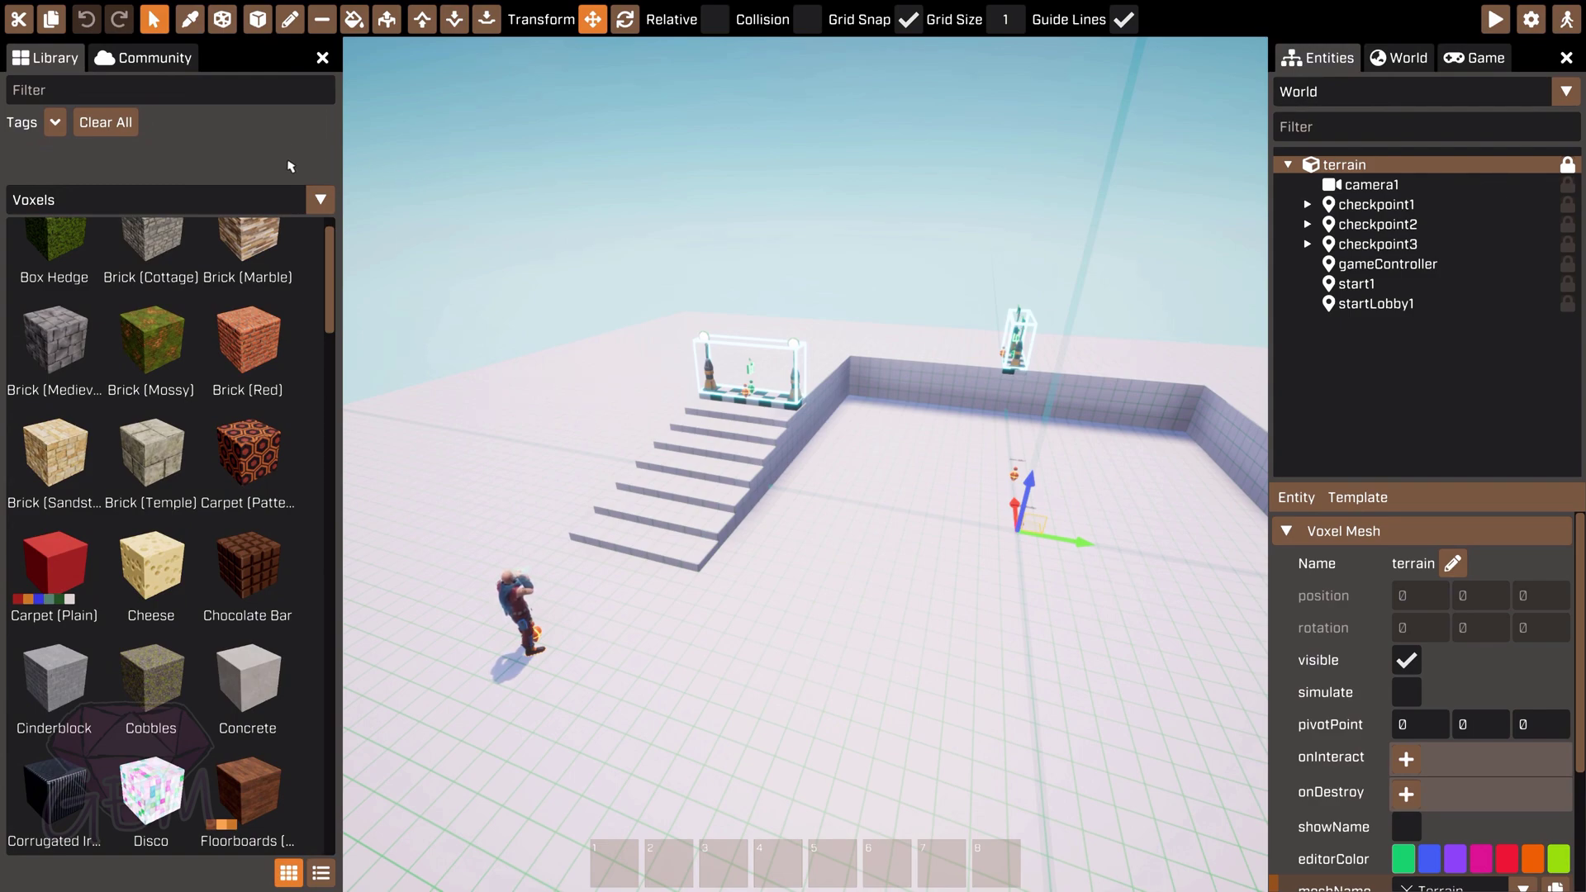
# Step: Show the library's templates, then find and install the Inventory package from the community packages
pyautogui.click(322, 201)
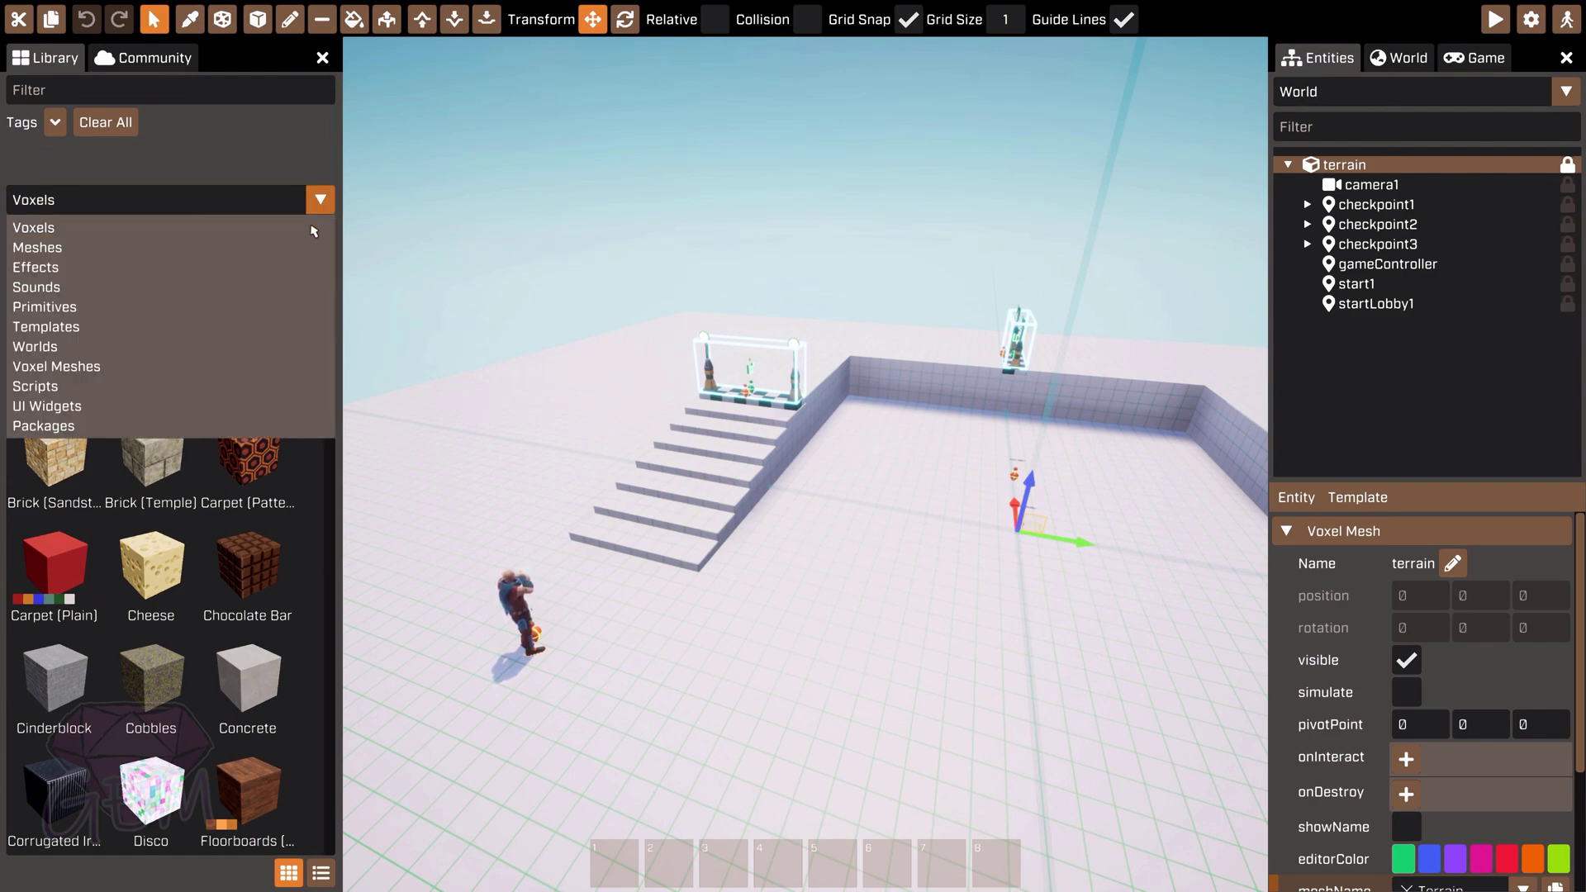
pyautogui.click(132, 325)
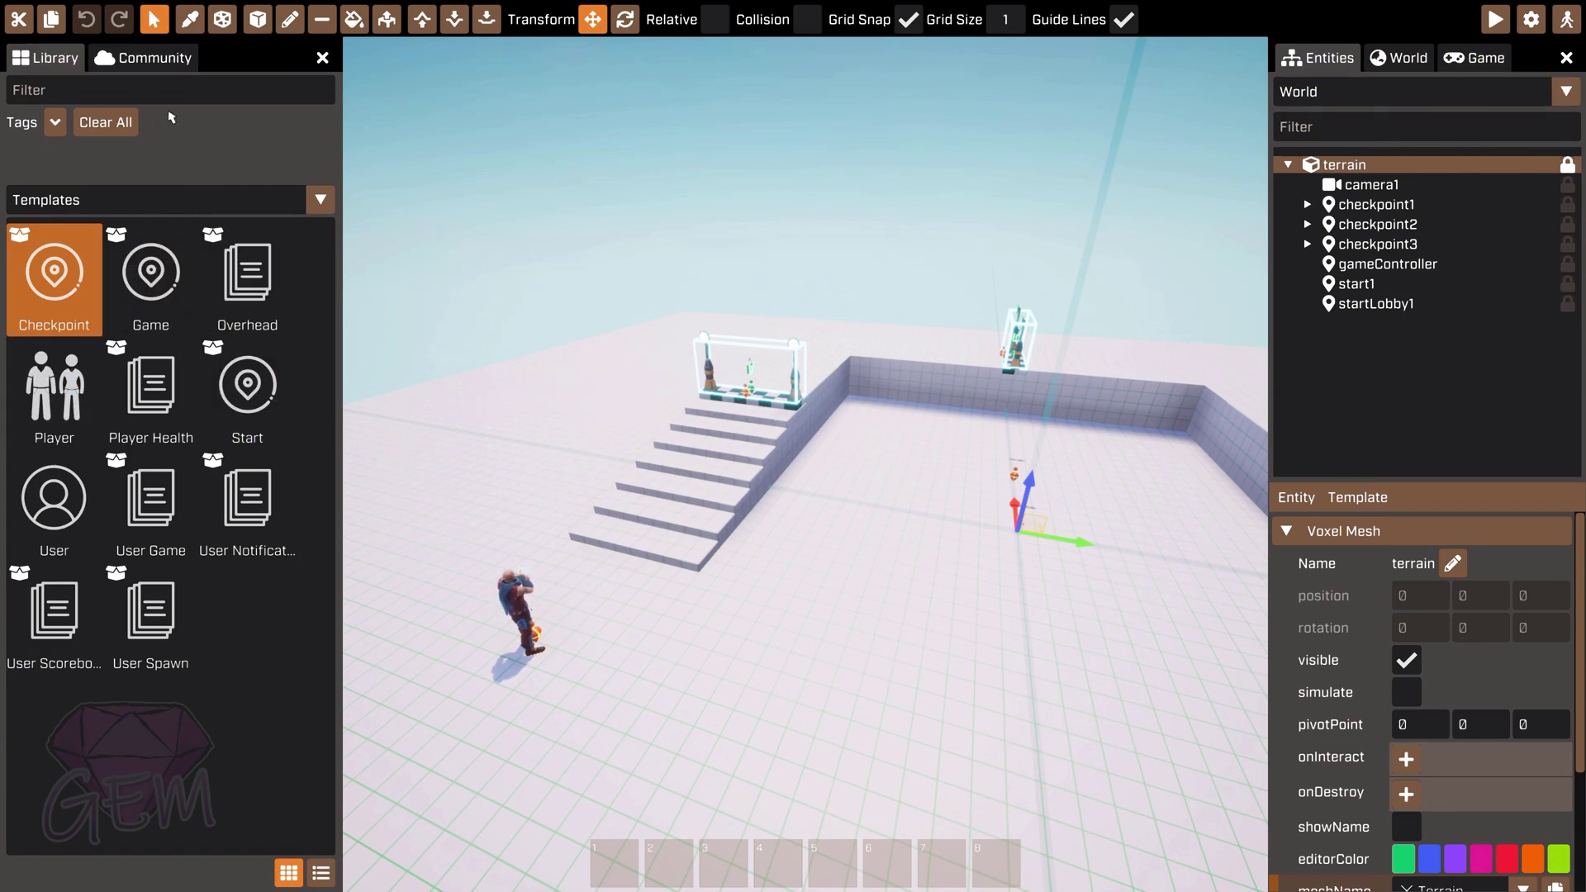
pyautogui.click(146, 59)
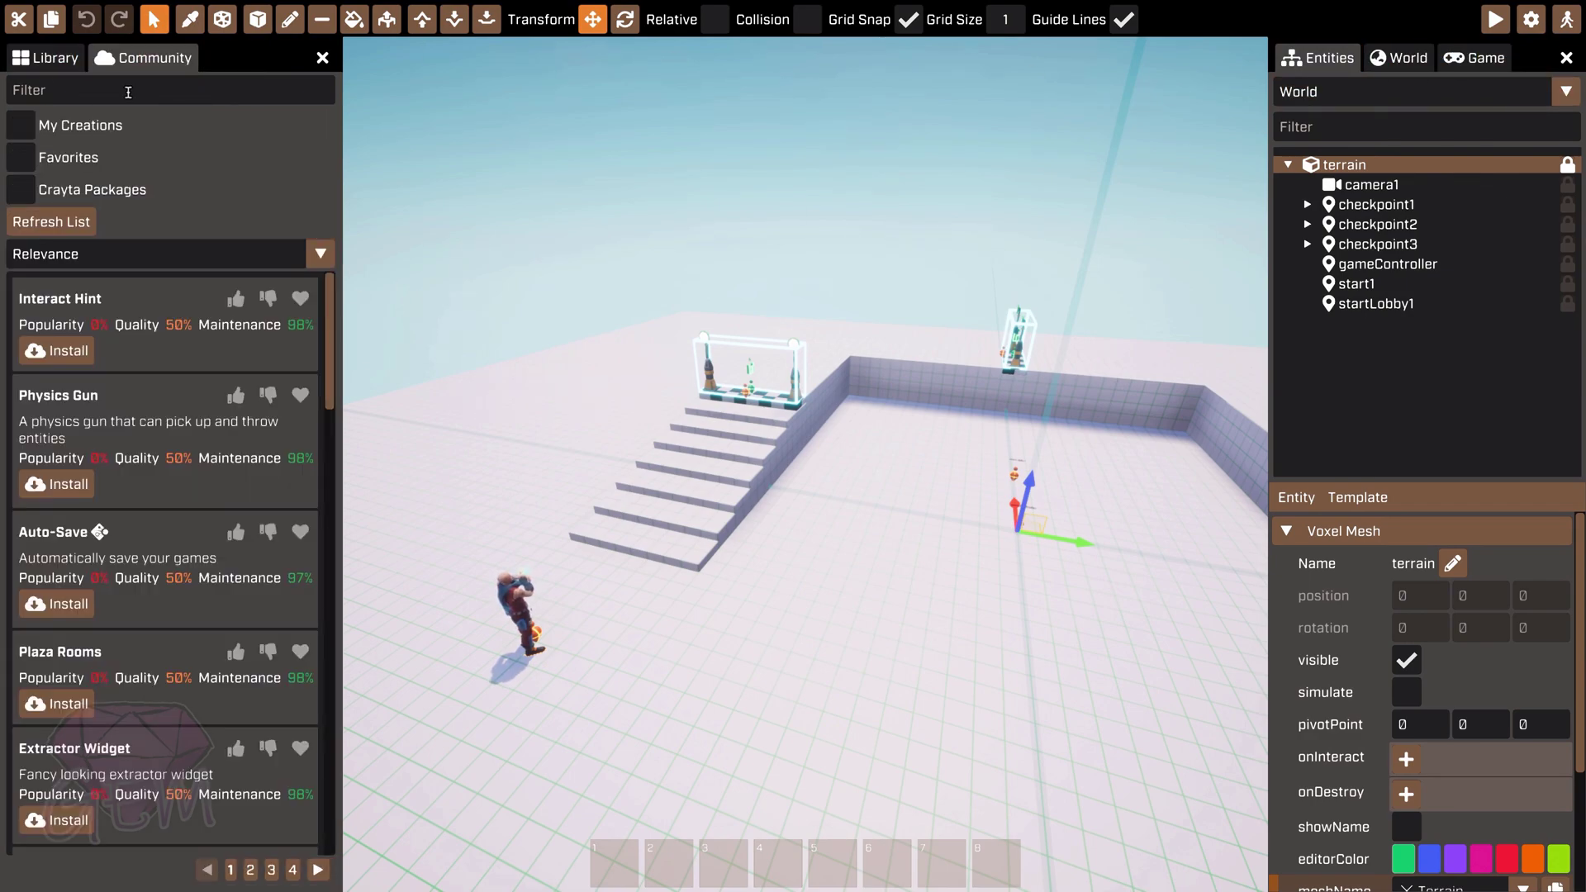
pyautogui.click(109, 94)
pyautogui.write('inventory')
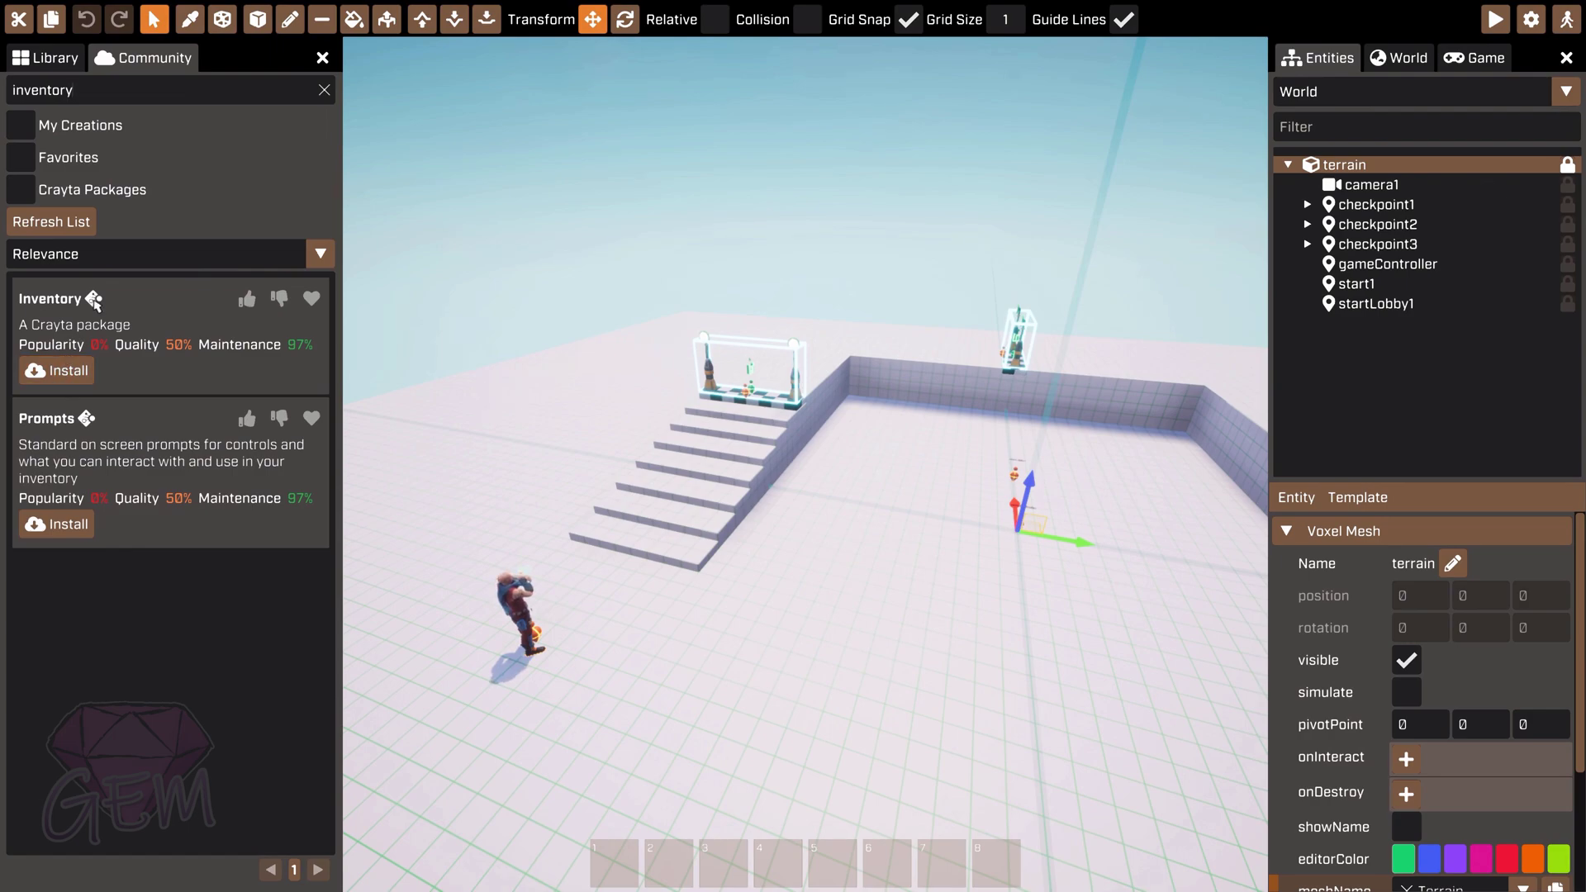
pyautogui.click(57, 370)
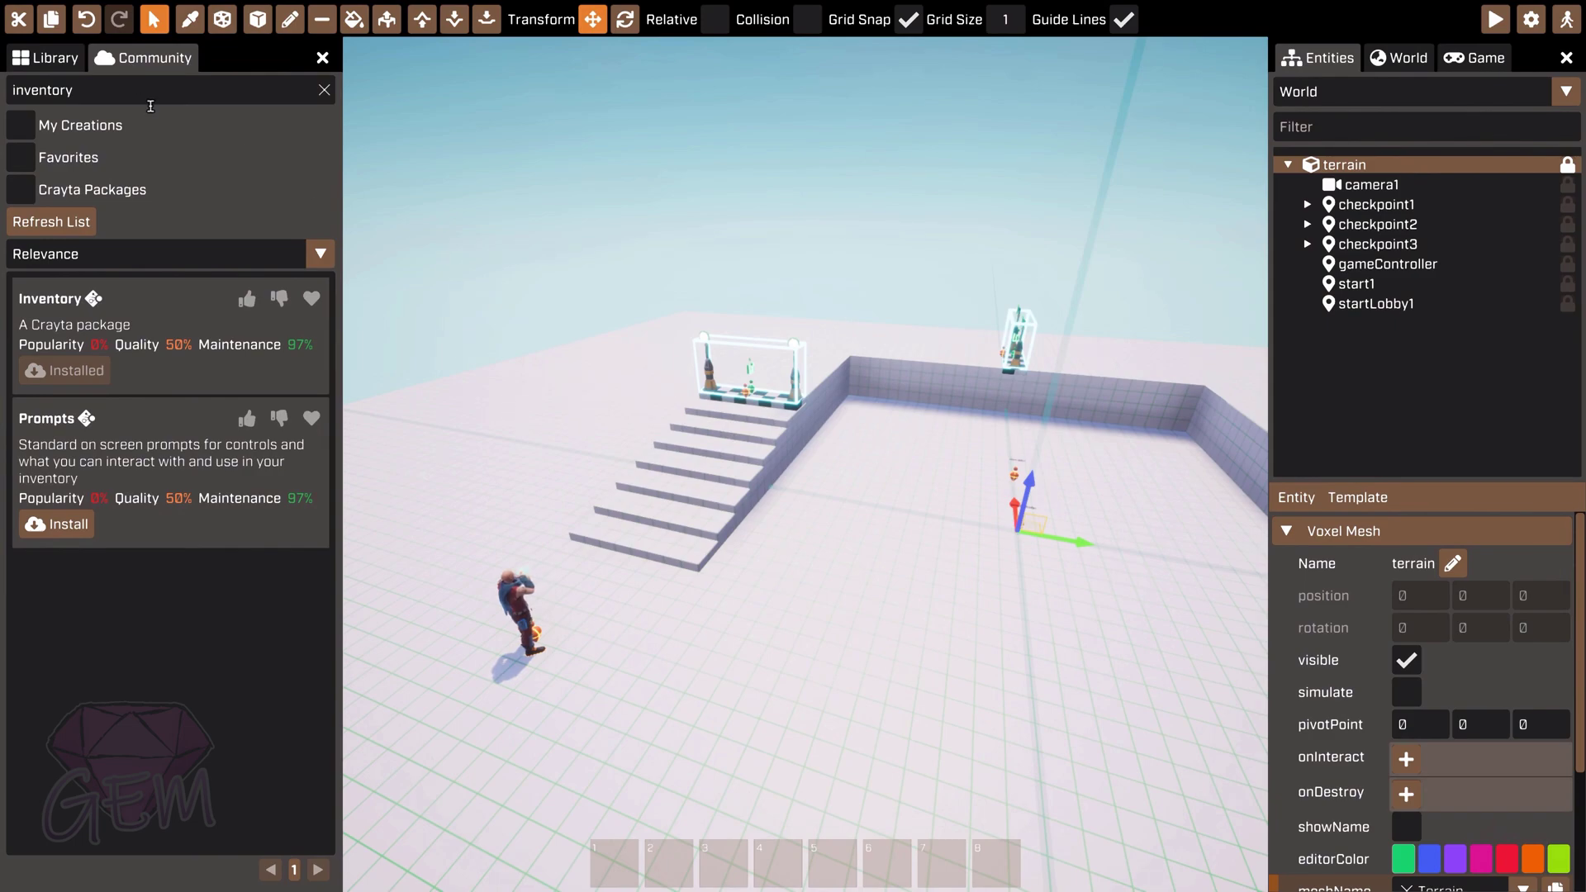
# Step: Search the community packages for "gun" and install the Gun package
pyautogui.doubleClick(3, 90)
pyautogui.write('gun')
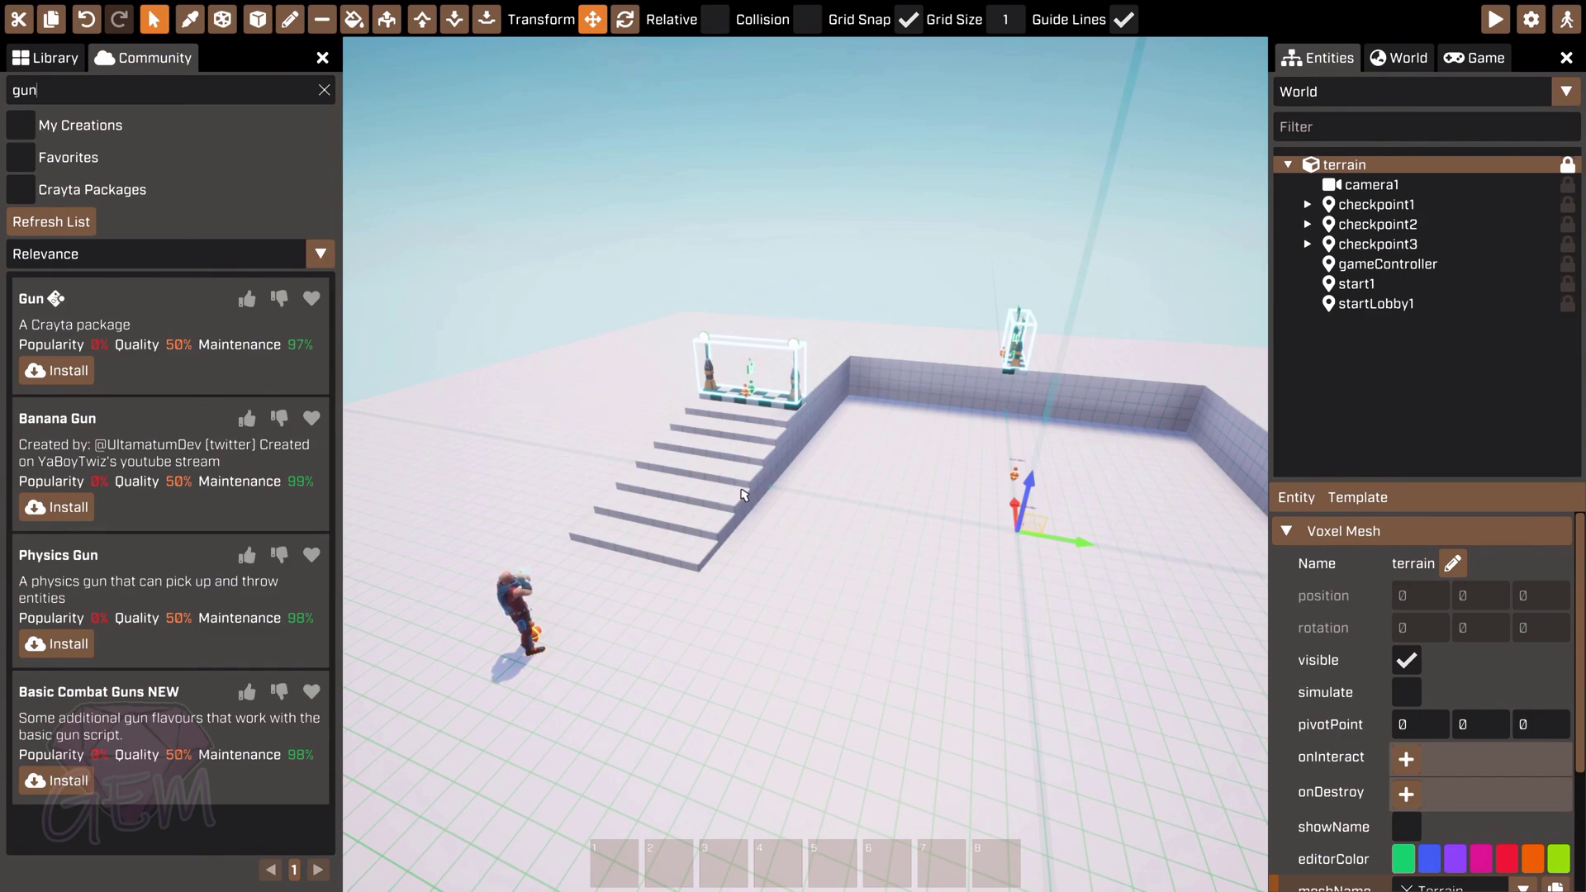
pyautogui.click(76, 374)
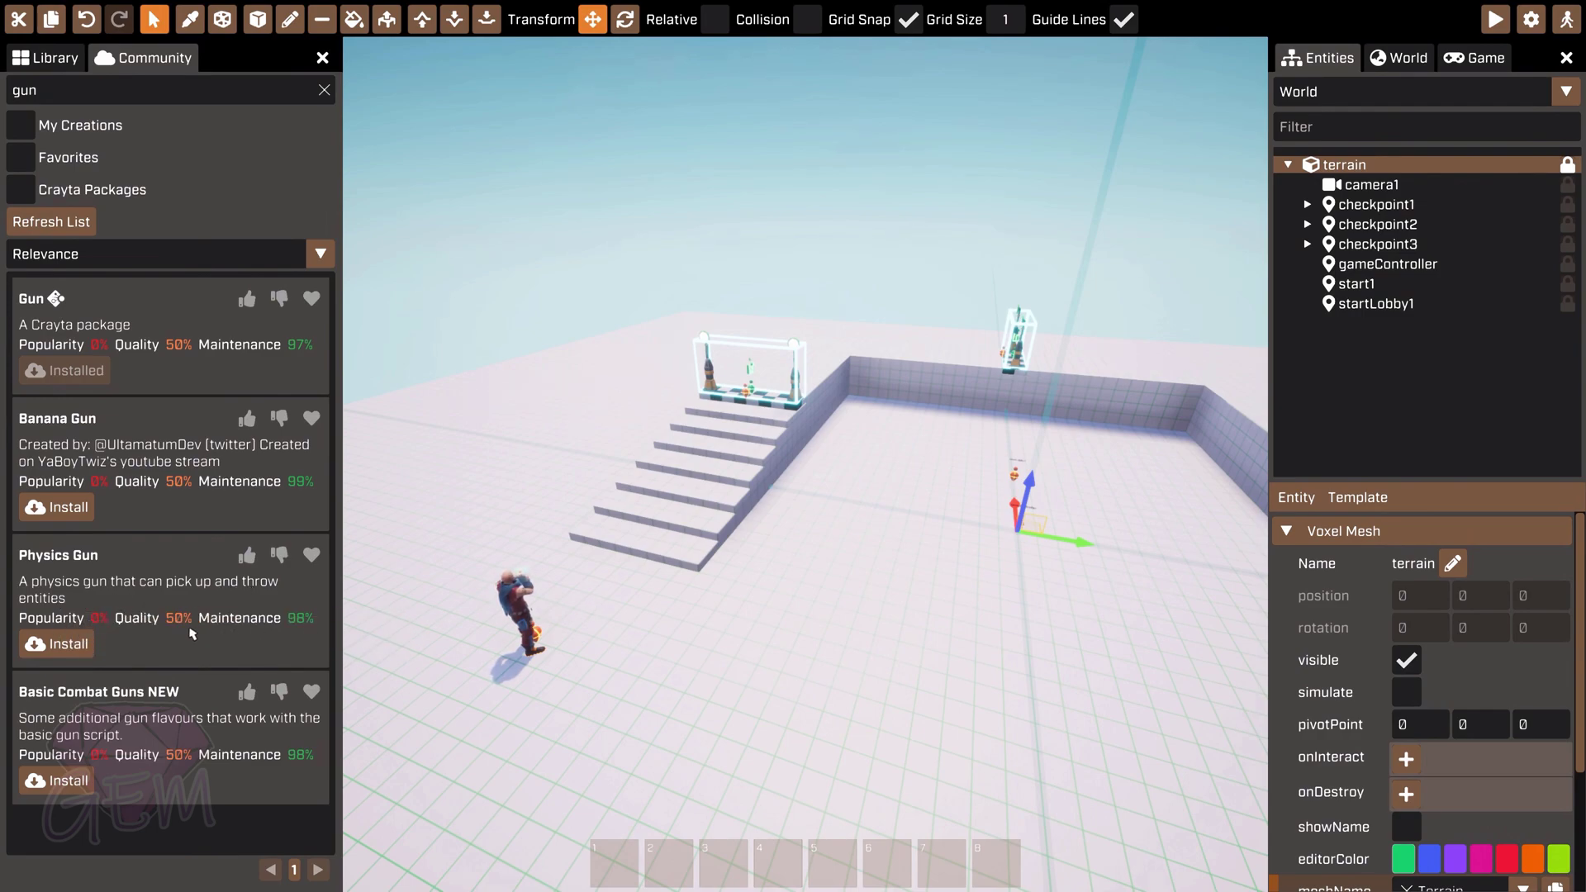
# Step: Show all library templates without the gun filter and open the User template for editing
pyautogui.moveTo(188, 631)
pyautogui.click(33, 64)
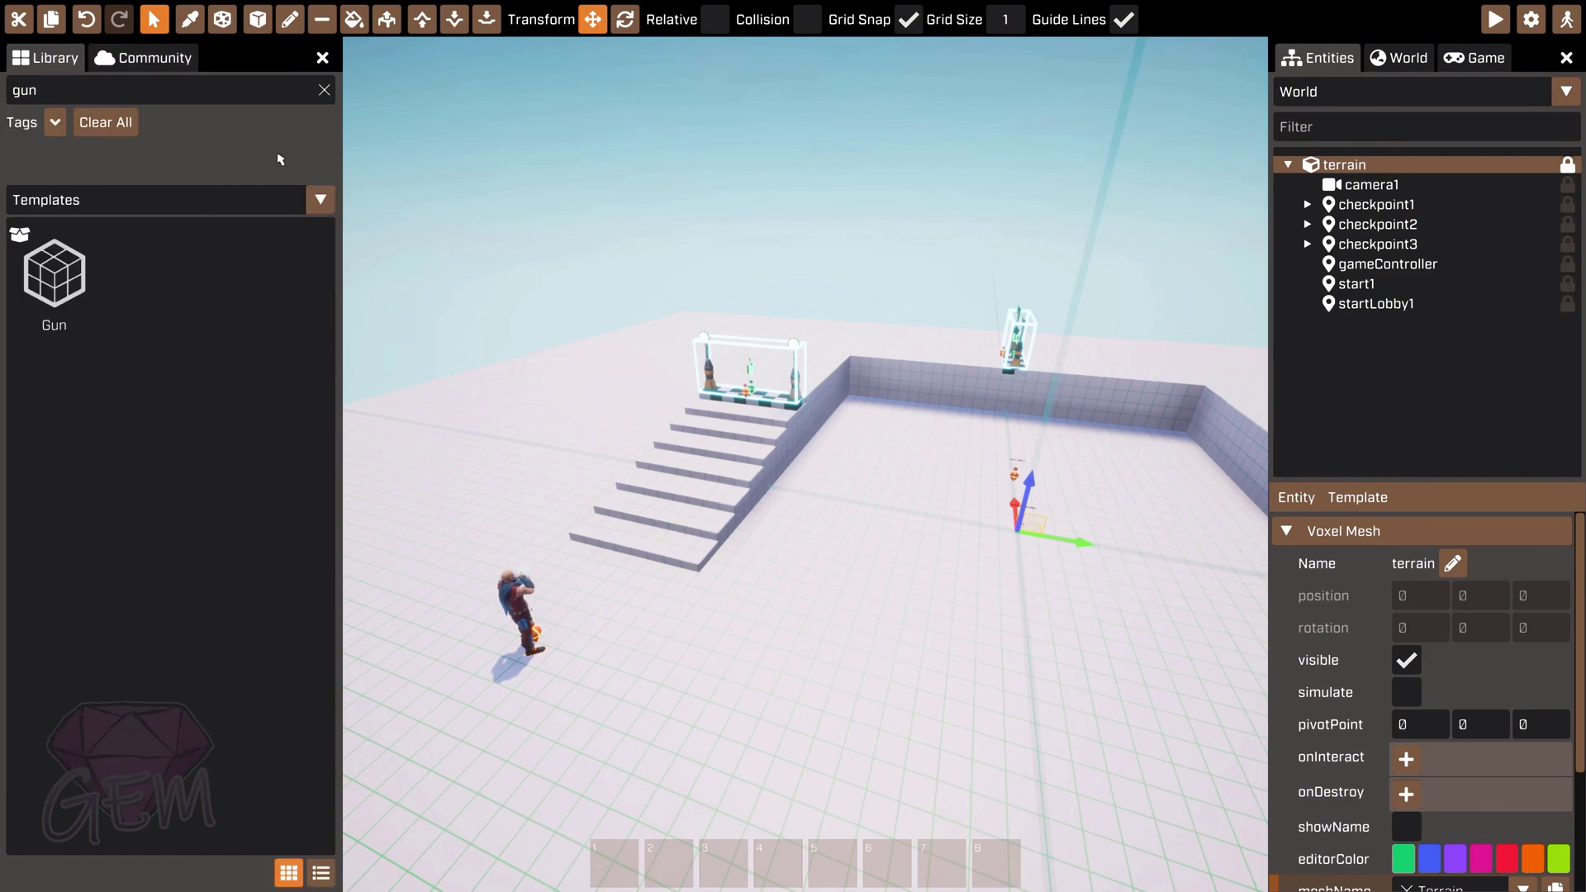
pyautogui.click(327, 91)
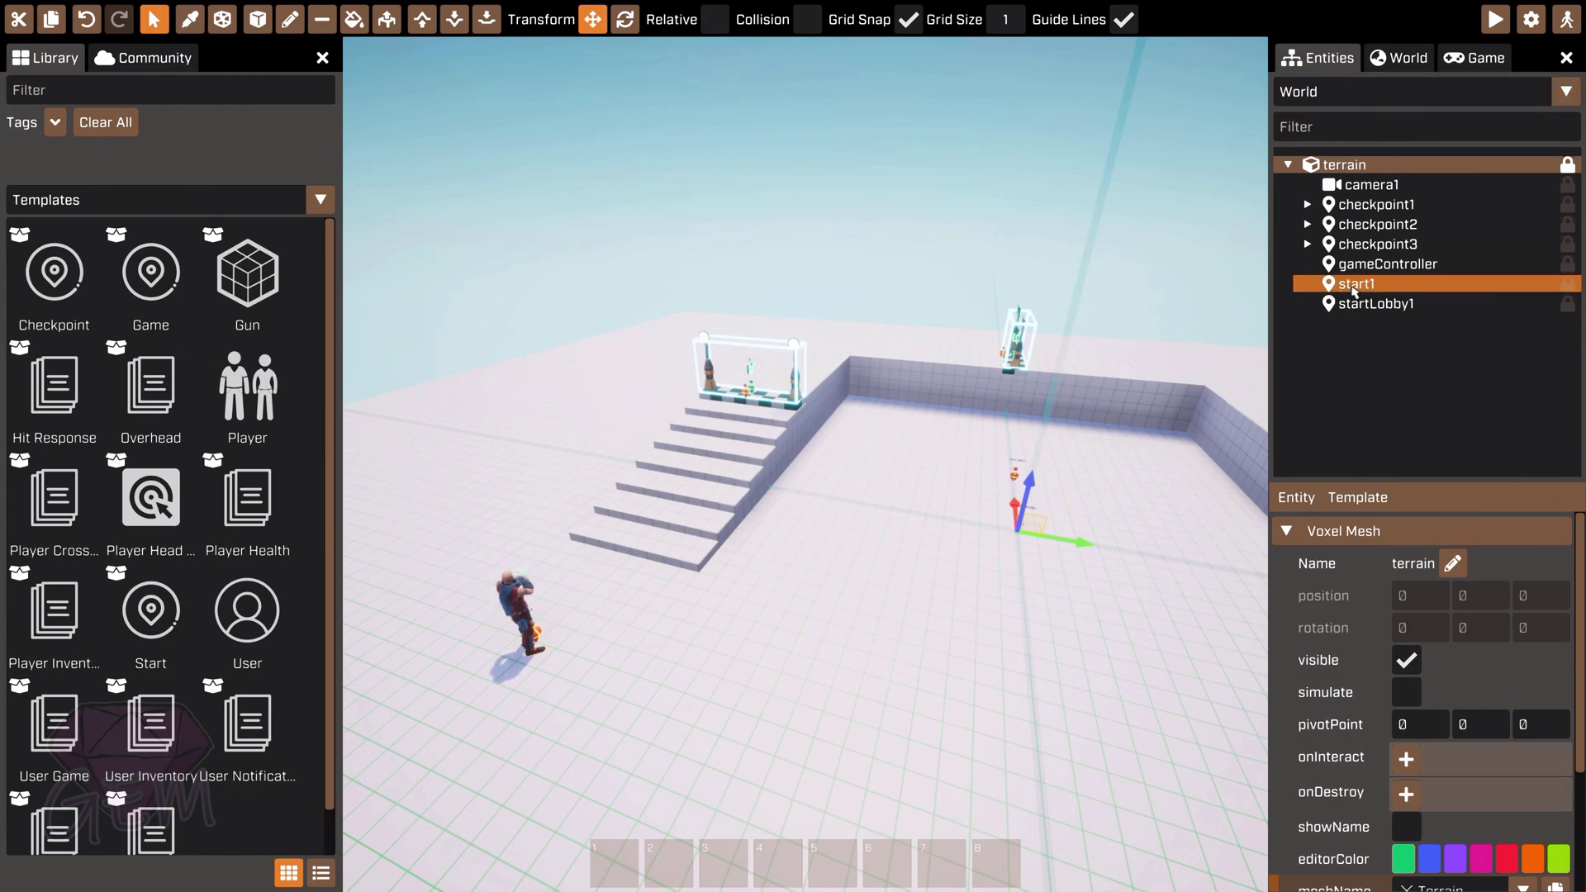
pyautogui.click(1323, 94)
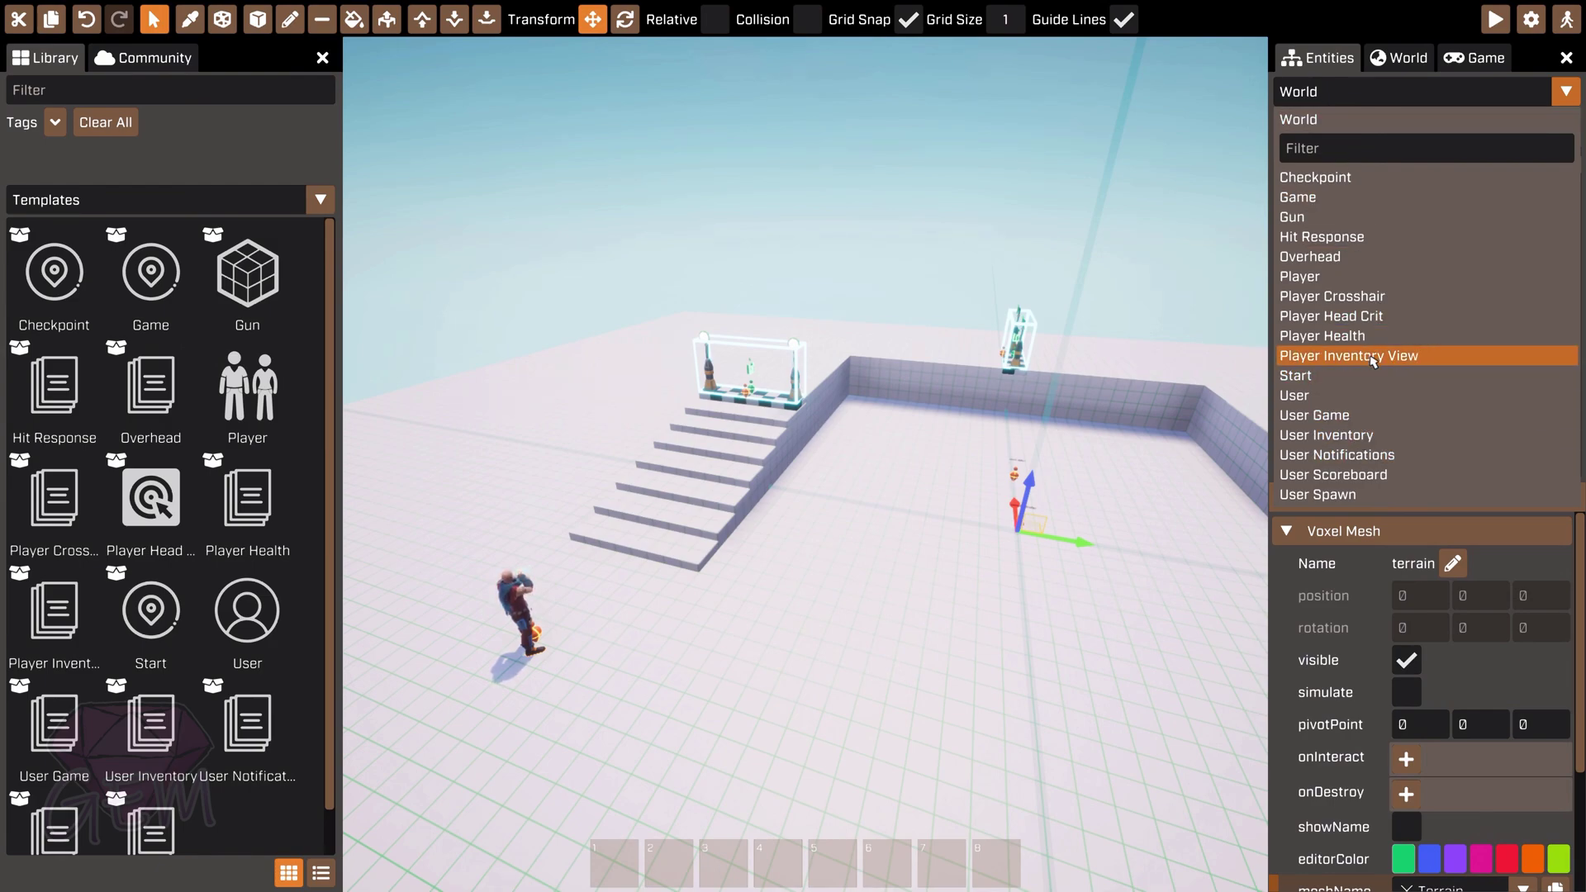
pyautogui.click(1314, 397)
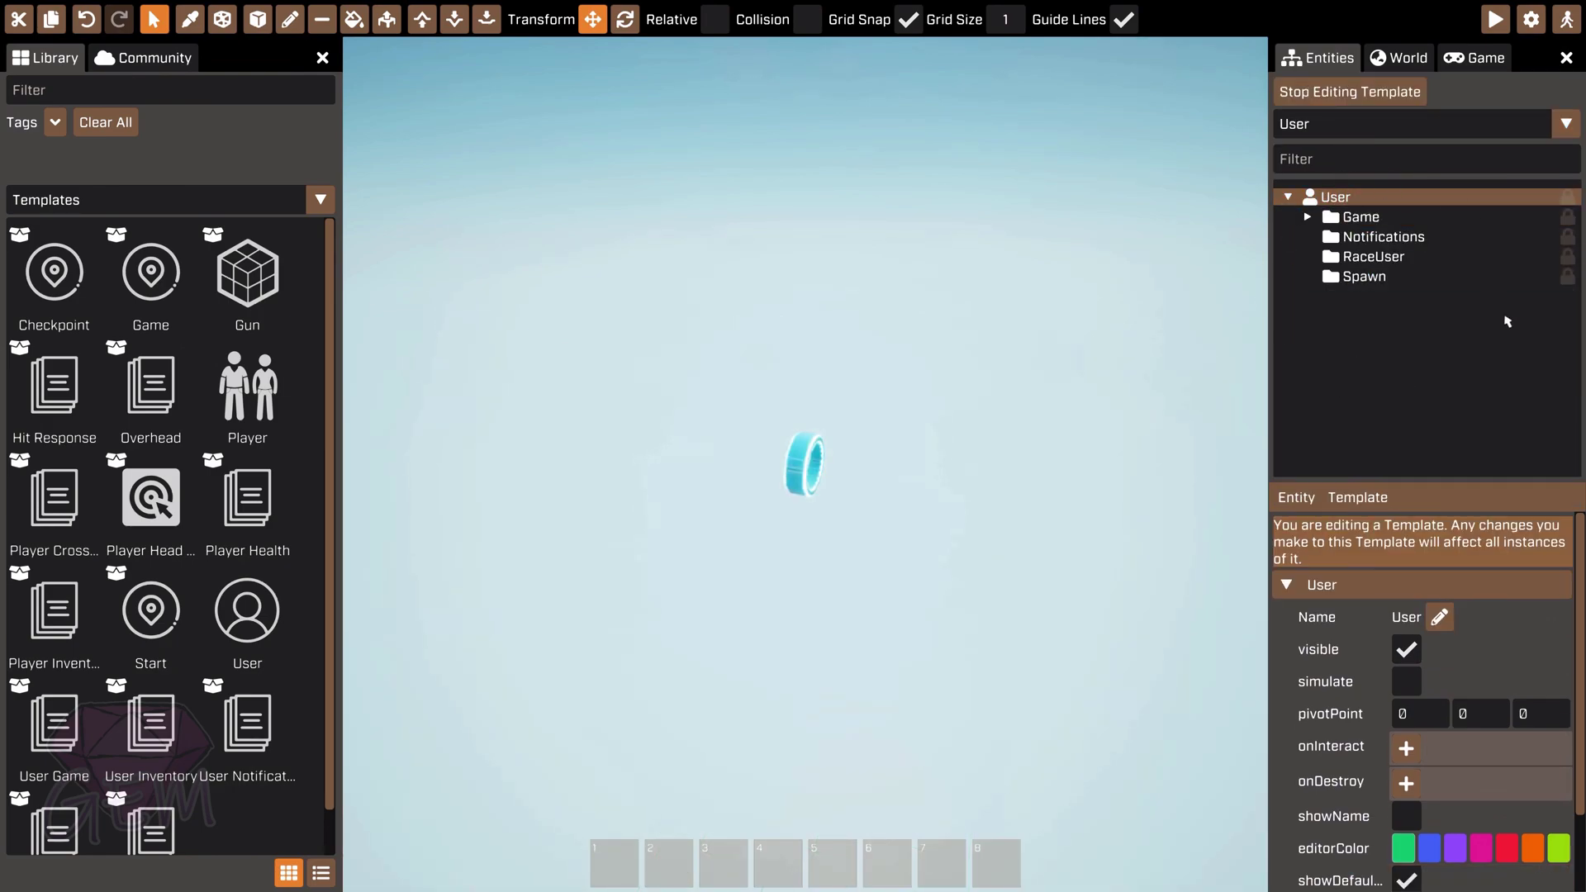
# Step: Add the User Inventory template from the installed Inventory package to the User template
pyautogui.scroll(-1, 235, 496)
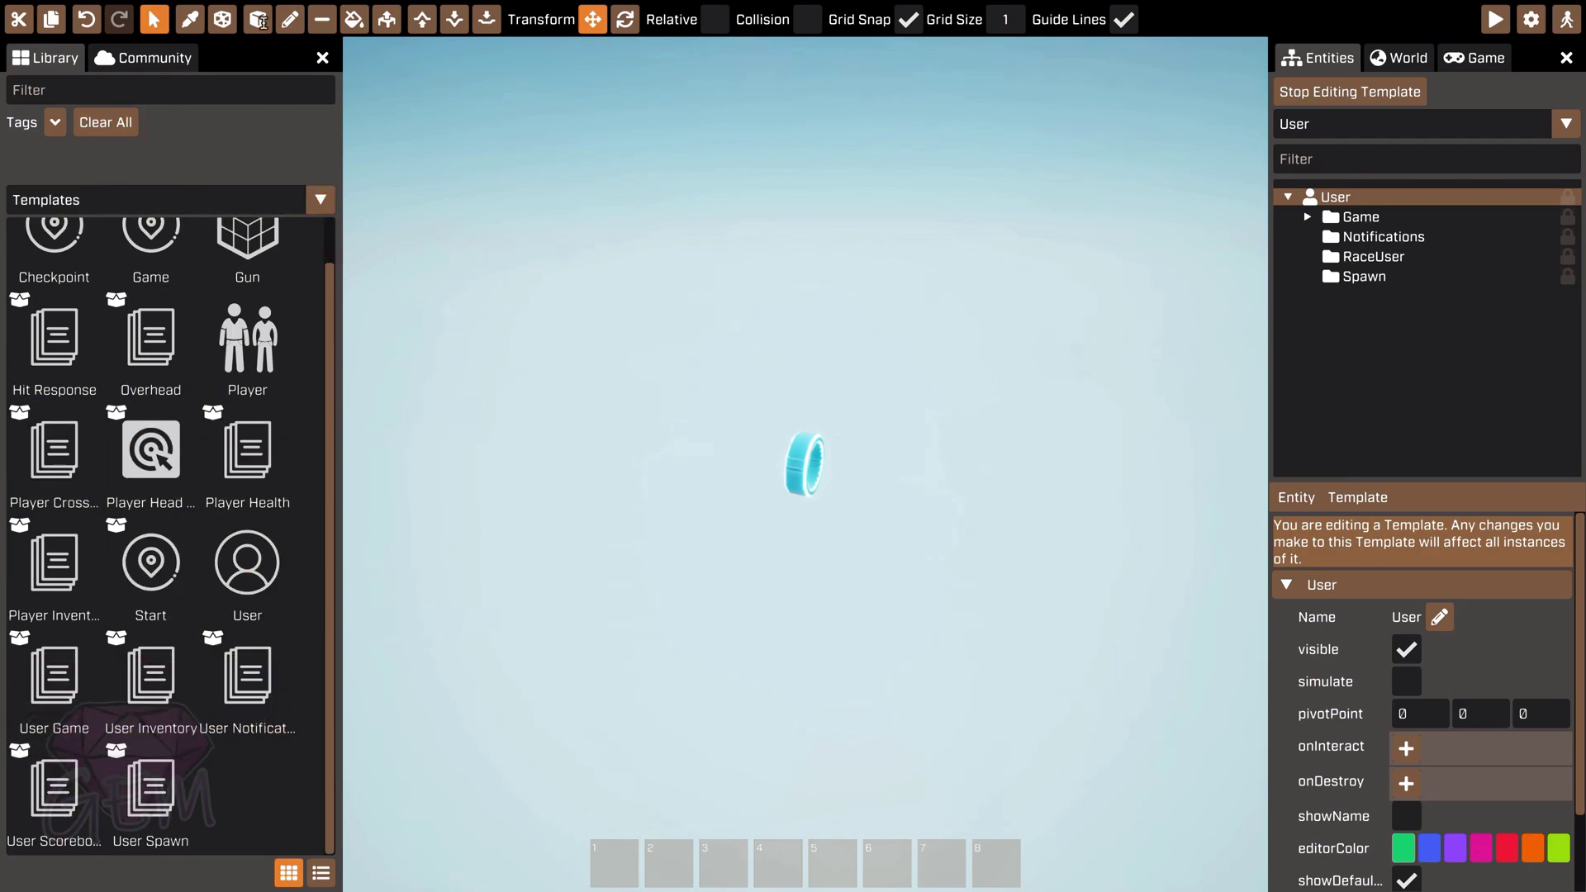
pyautogui.rightClick(143, 678)
pyautogui.click(319, 200)
pyautogui.click(20, 426)
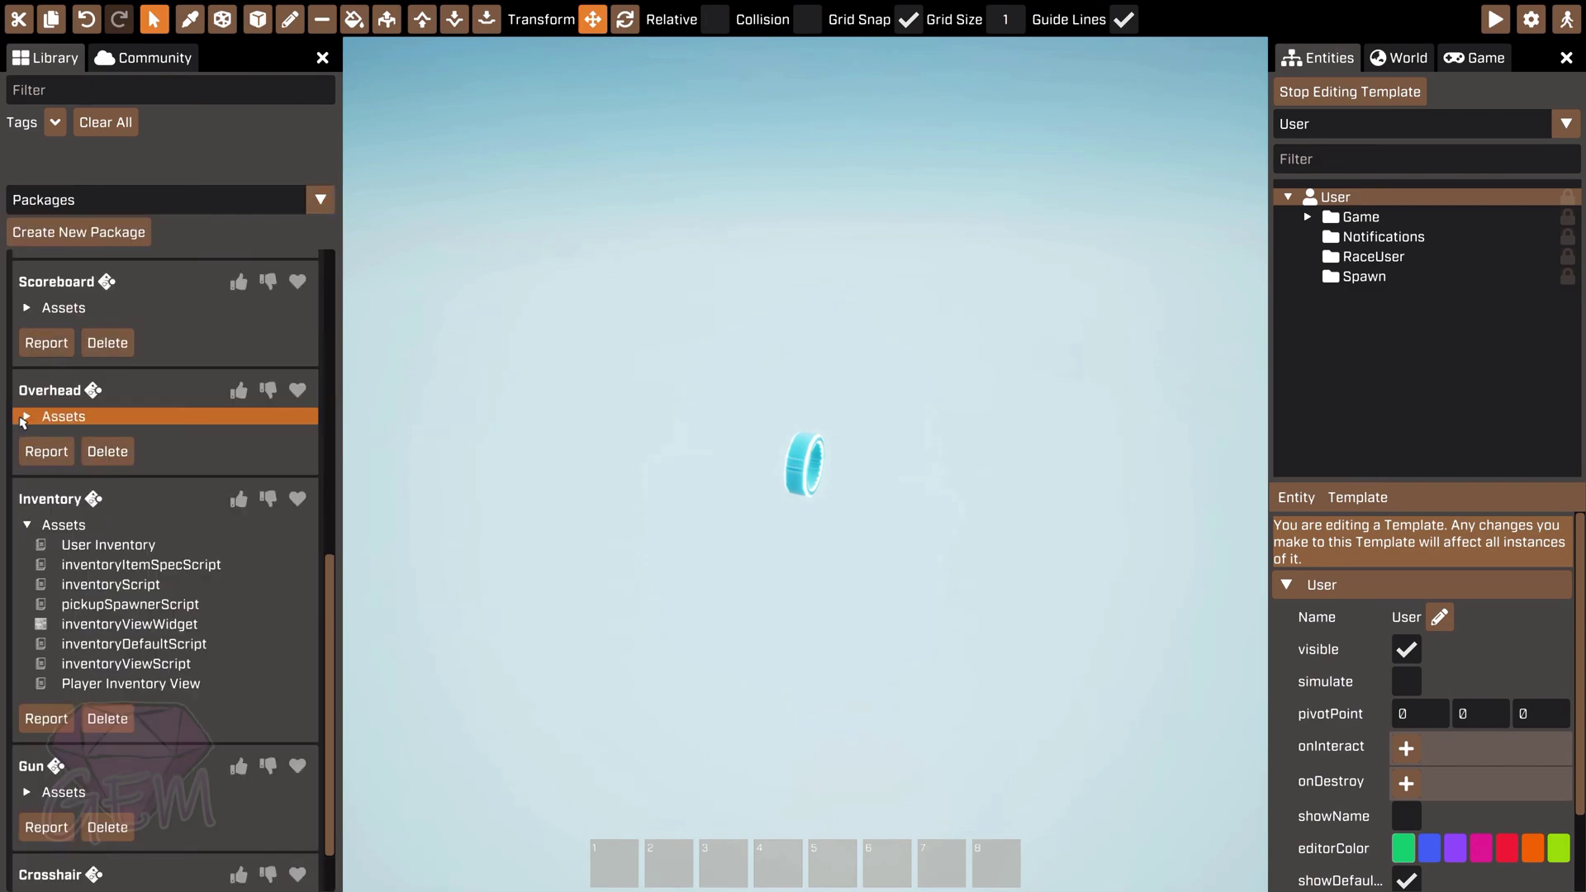
pyautogui.click(25, 527)
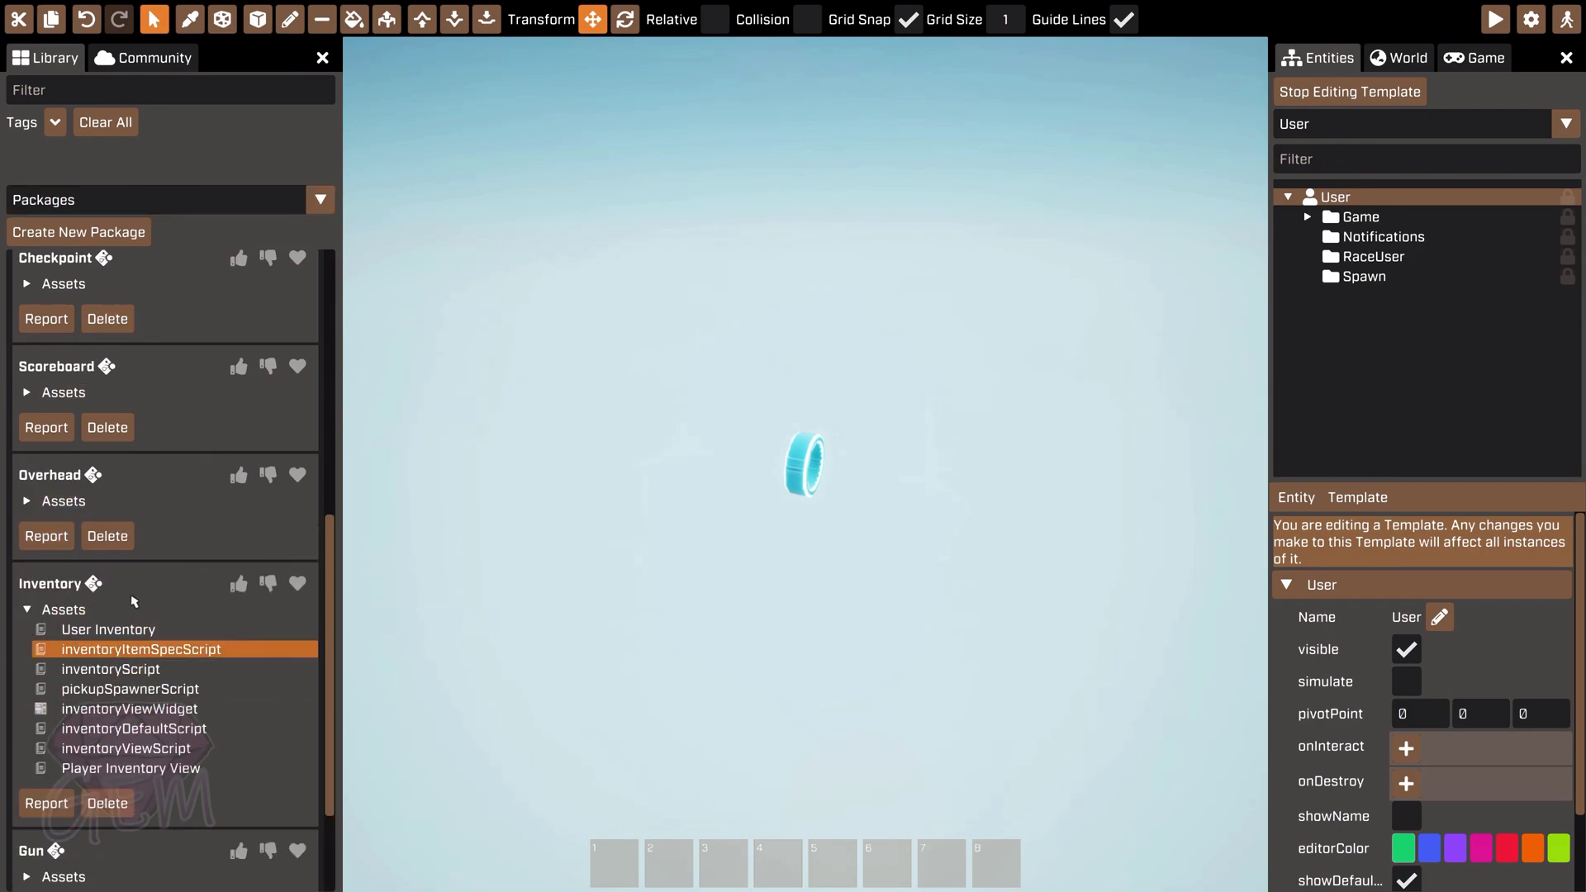
pyautogui.scroll(-3, 177, 637)
pyautogui.scroll(2, 177, 638)
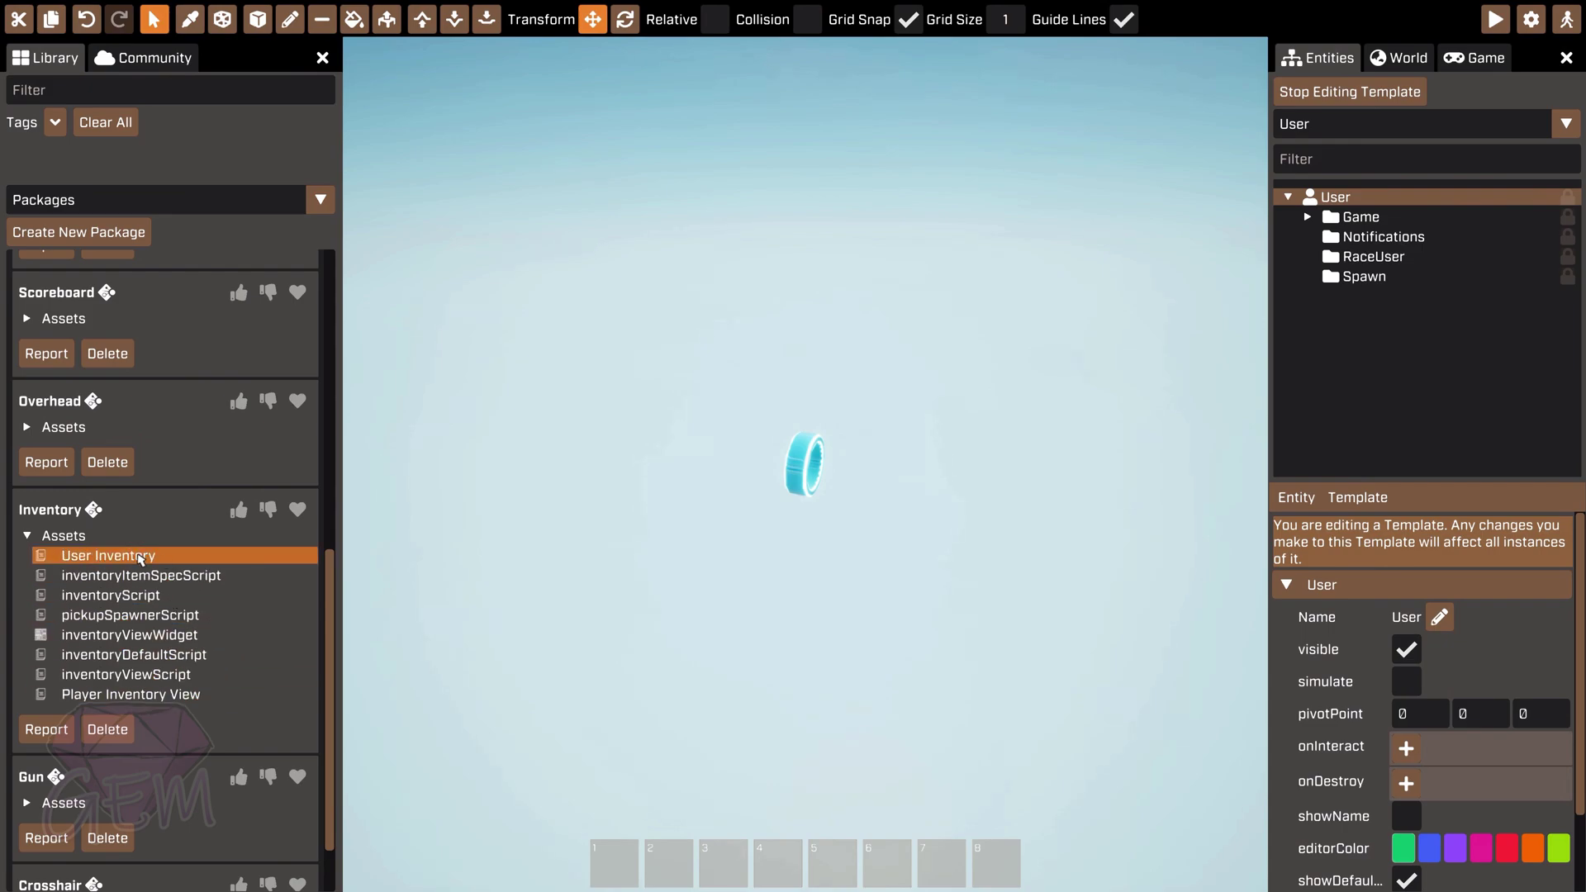
pyautogui.moveTo(79, 558); pyautogui.dragTo(1376, 200)
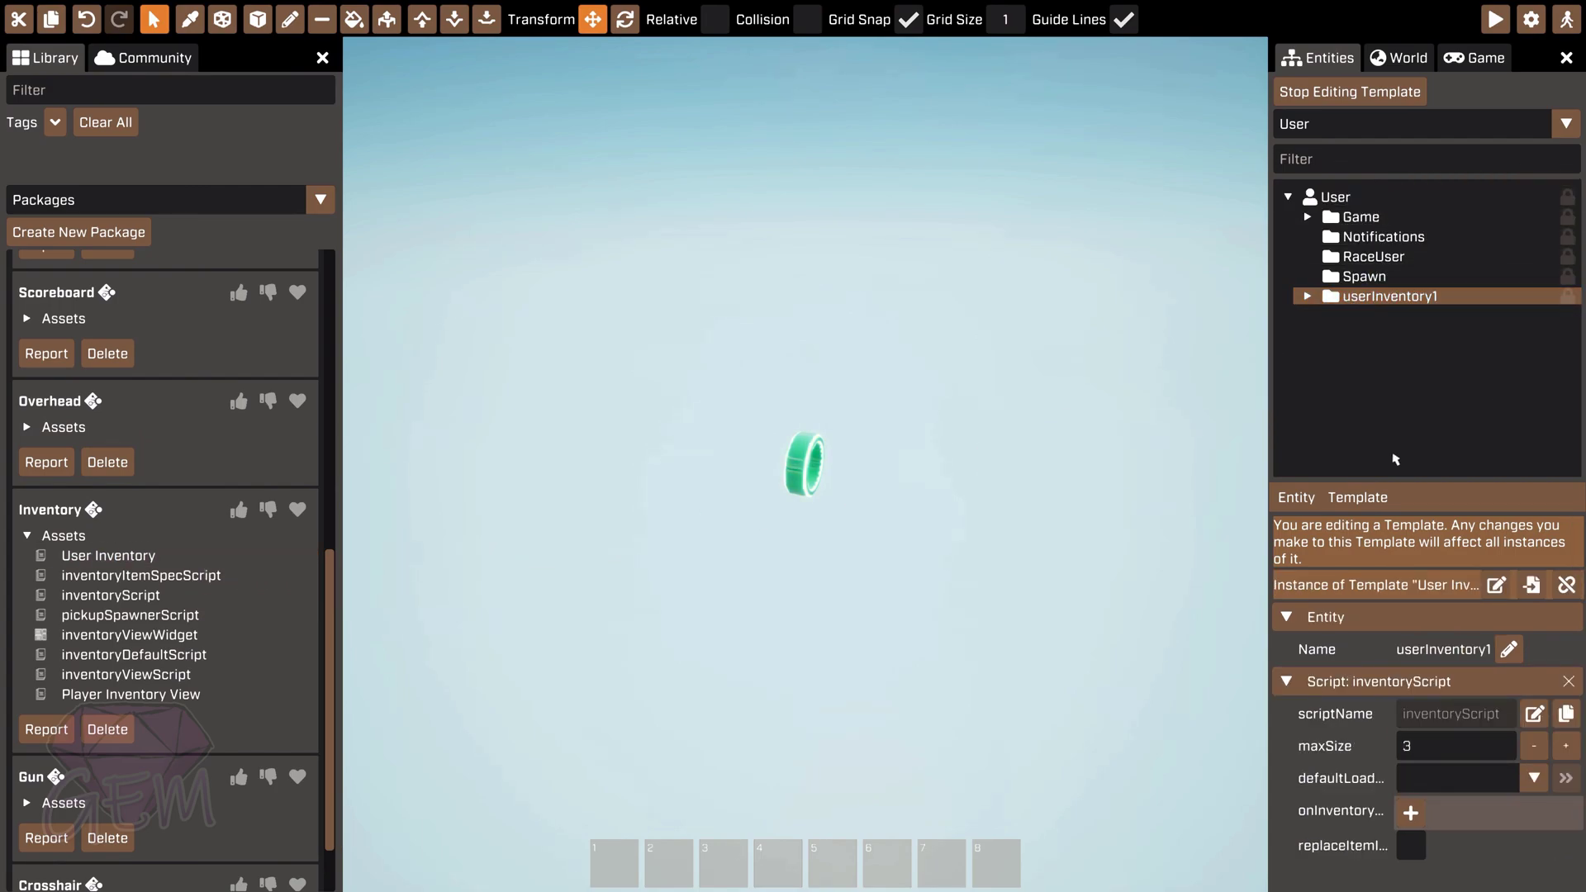
pyautogui.click(1450, 785)
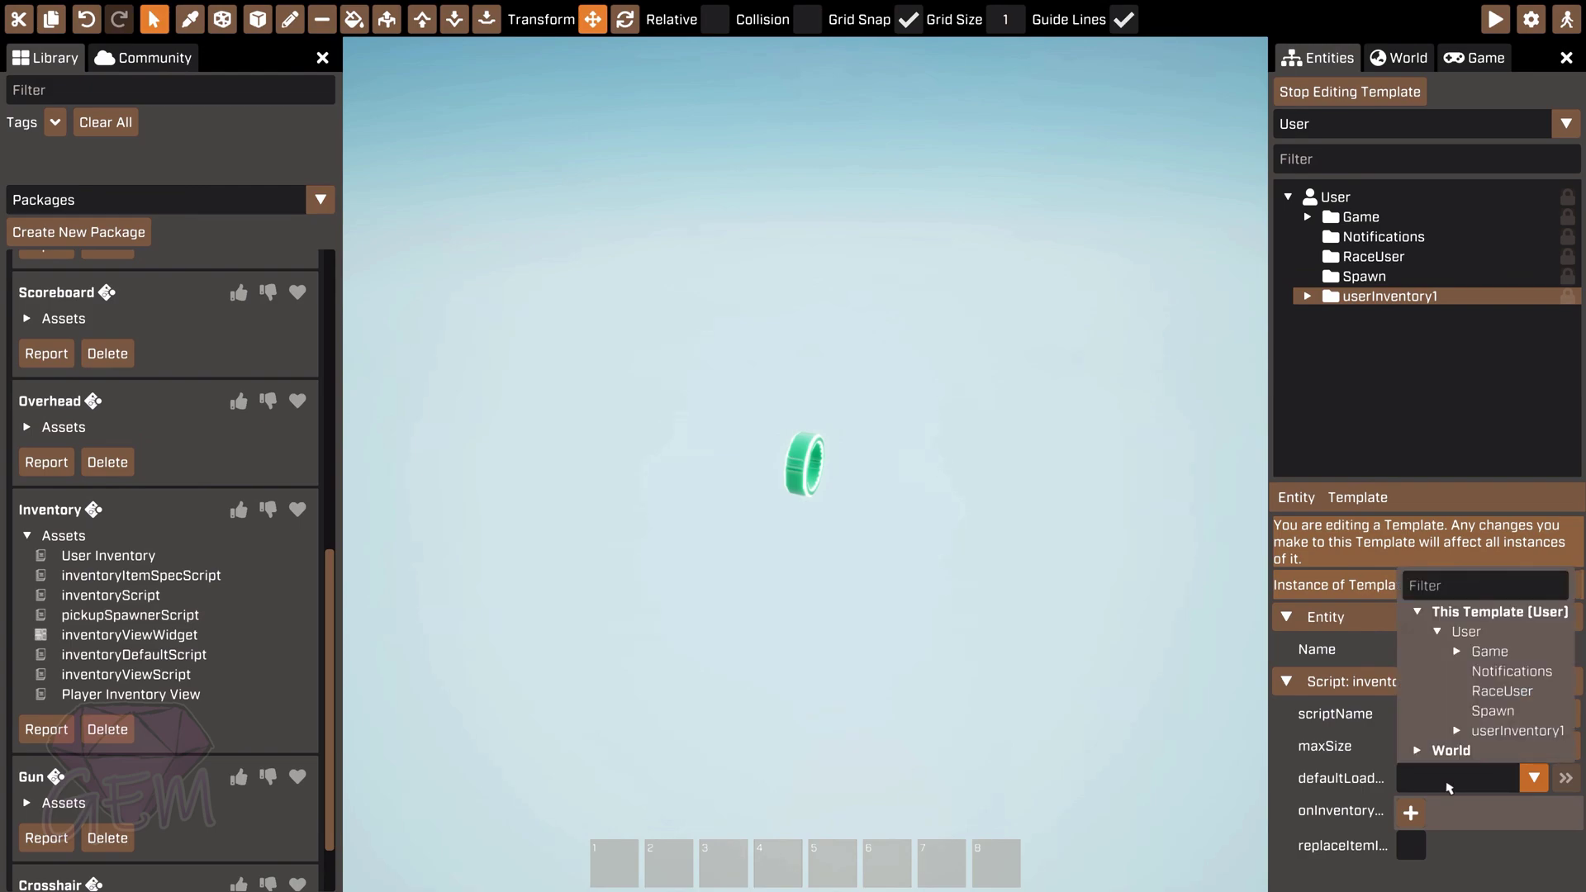
pyautogui.click(1395, 436)
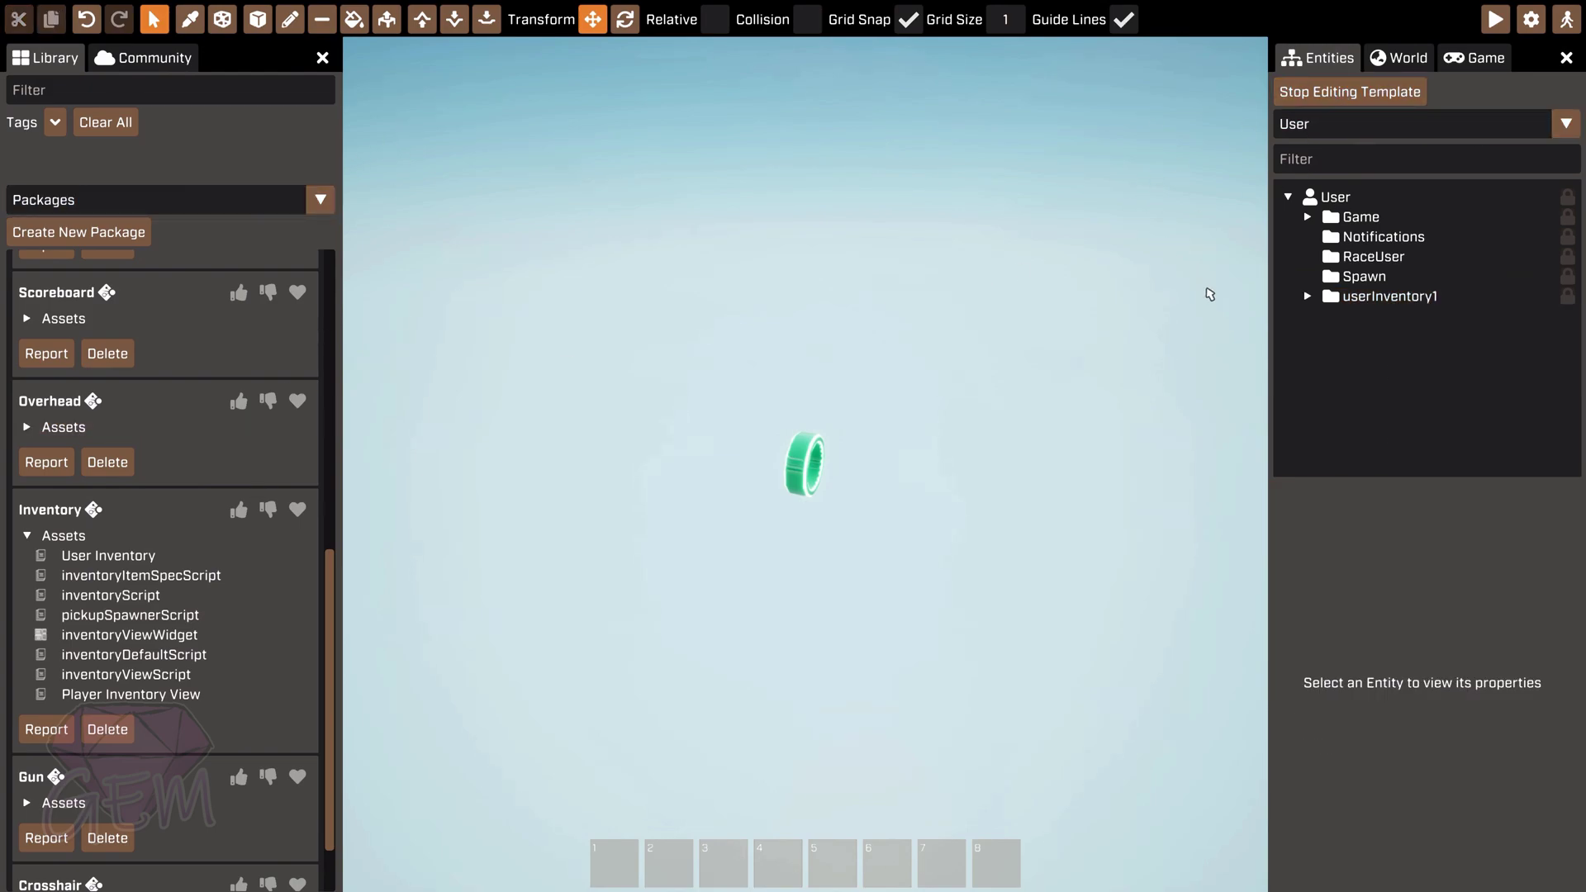
pyautogui.click(1423, 299)
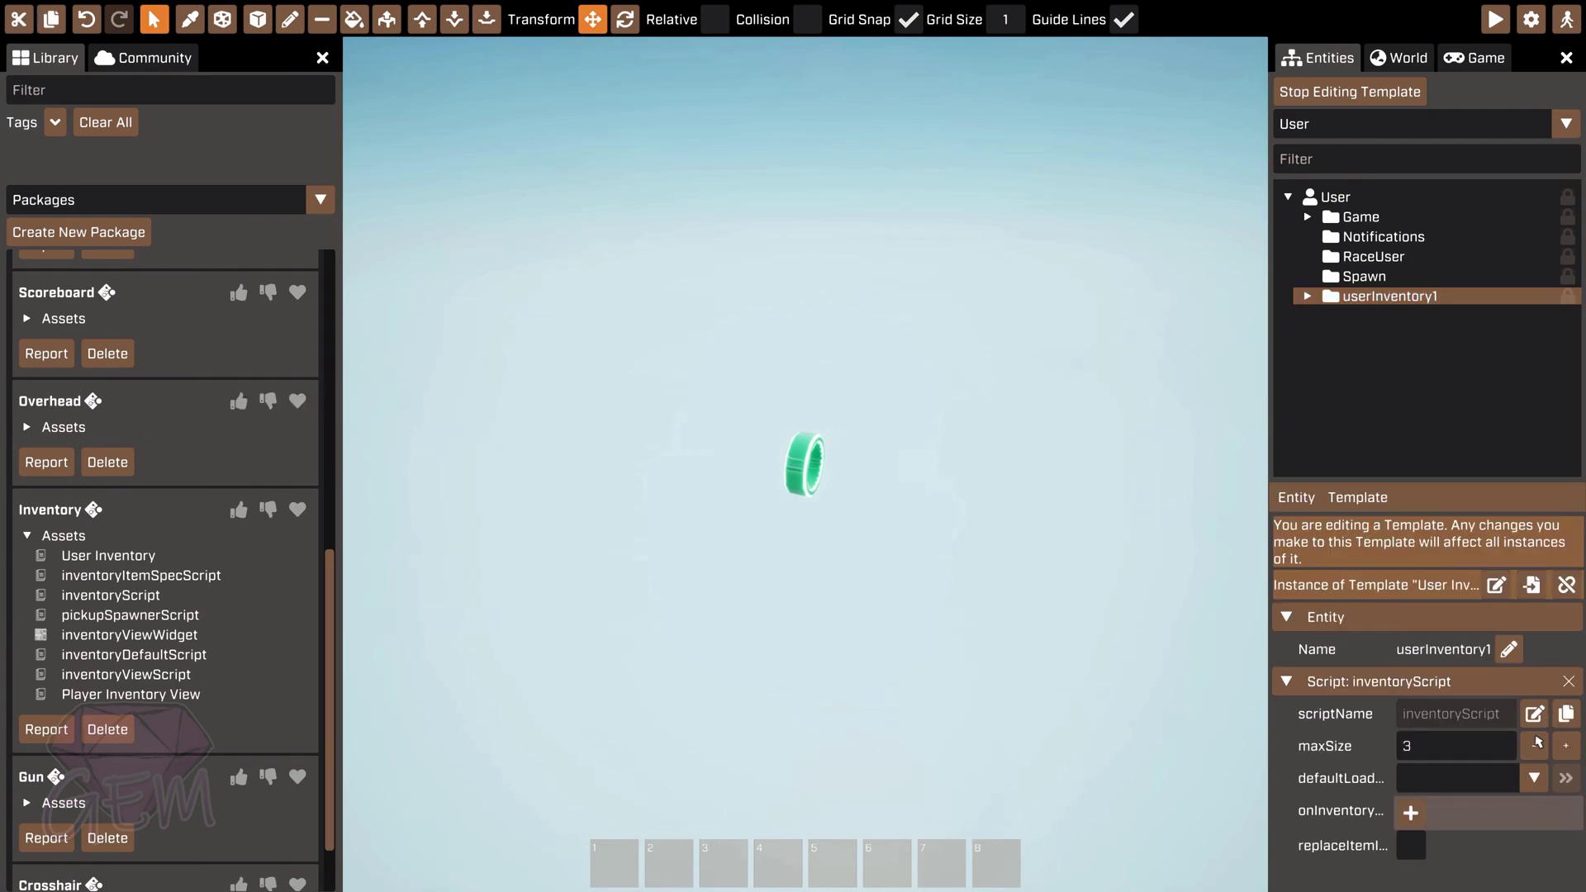
pyautogui.click(1488, 781)
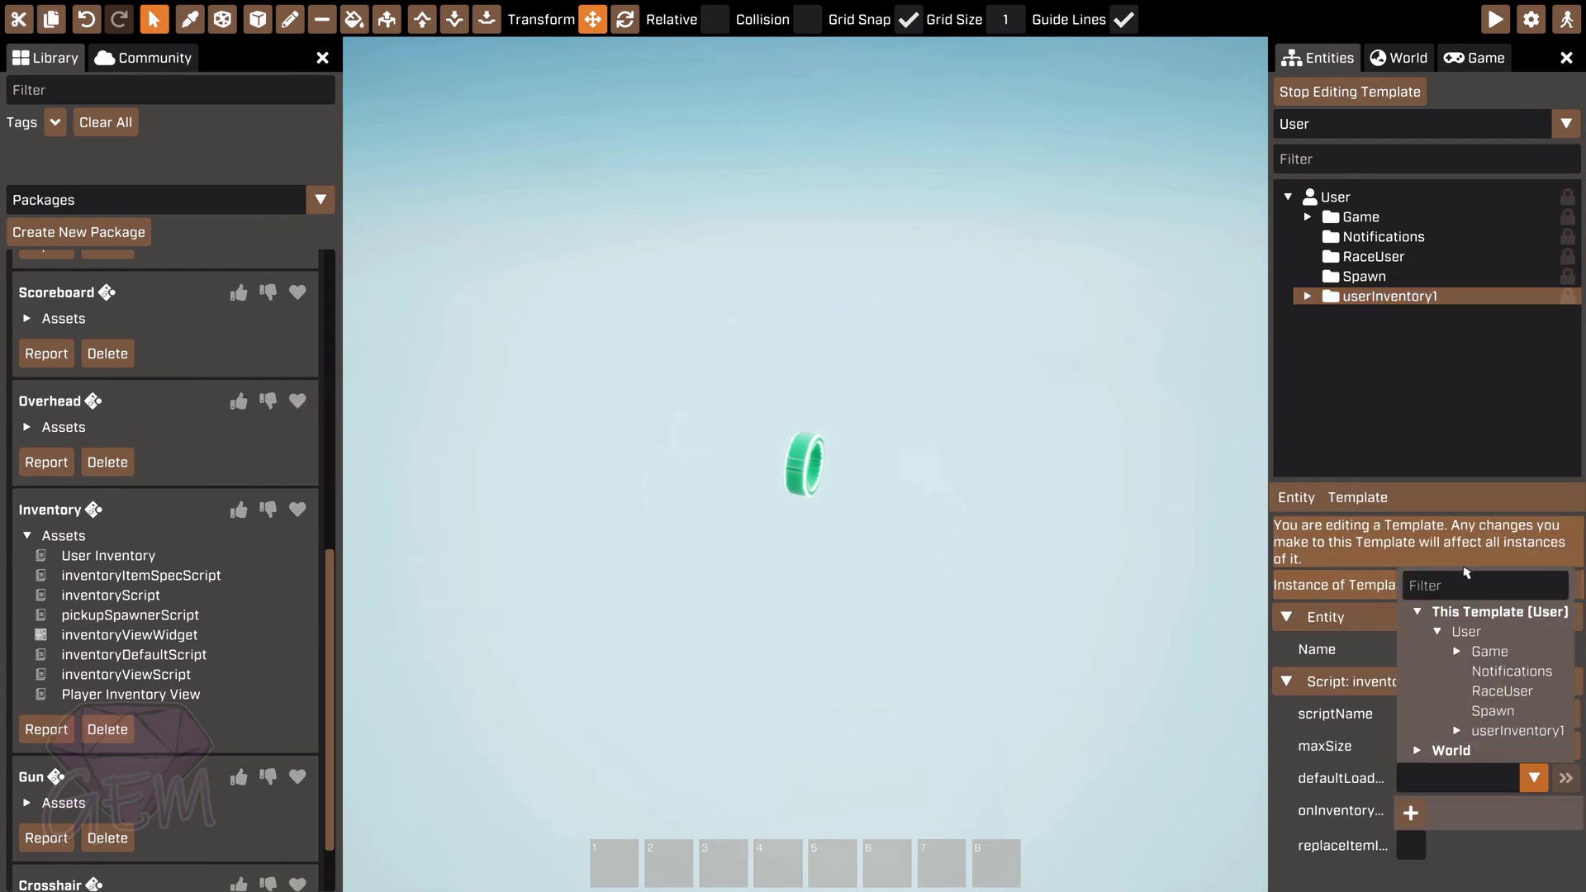
pyautogui.click(1422, 751)
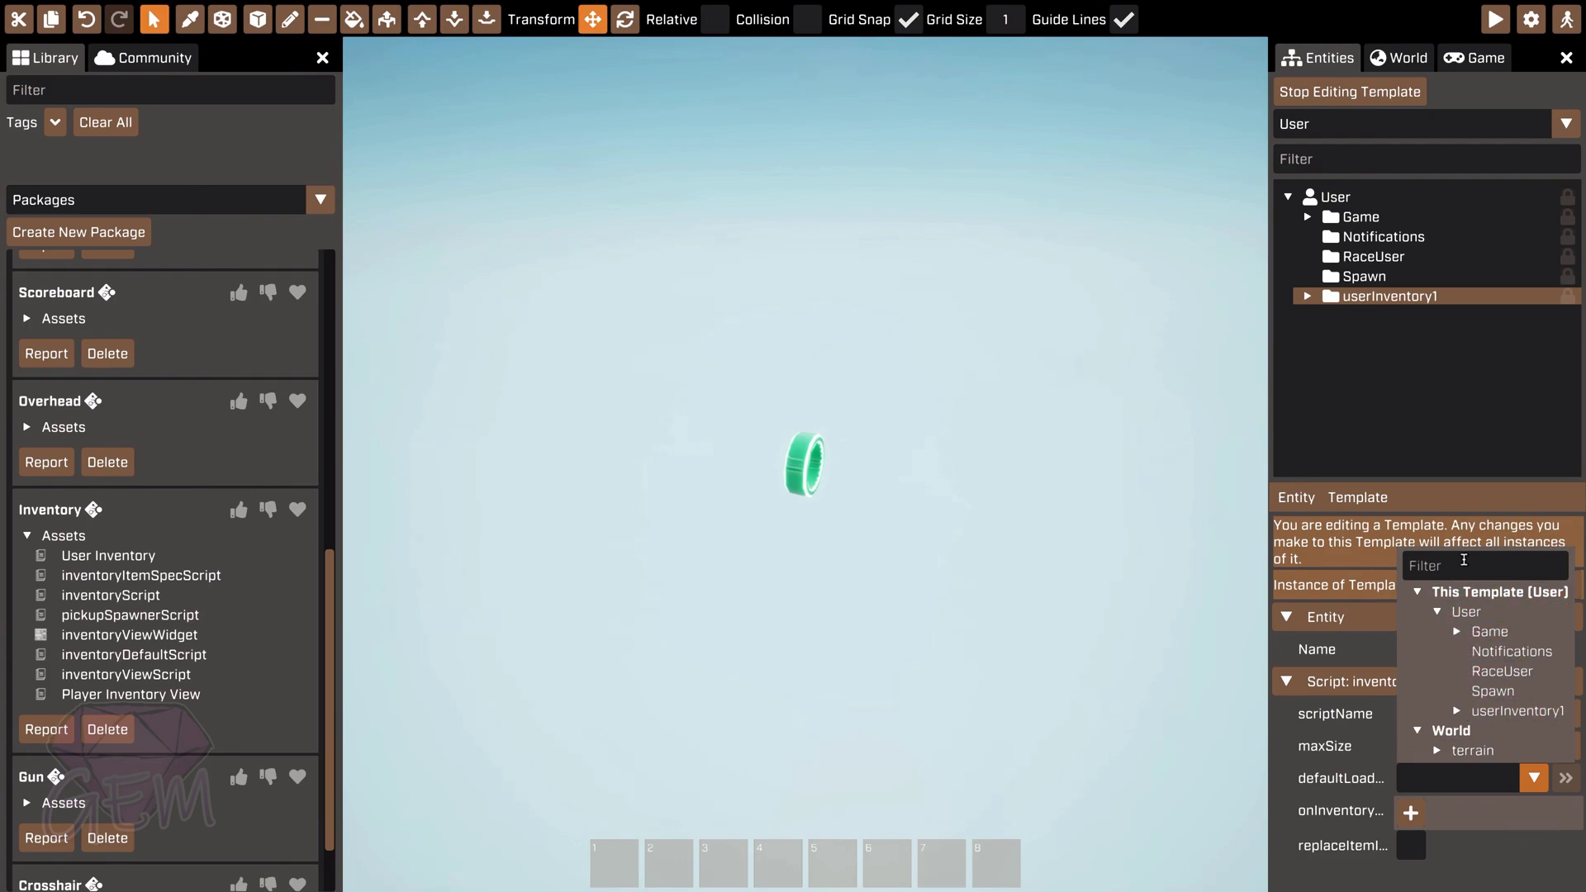
pyautogui.click(1464, 565)
pyautogui.write('gun')
pyautogui.press('BackSpace')
pyautogui.press('BackSpace')
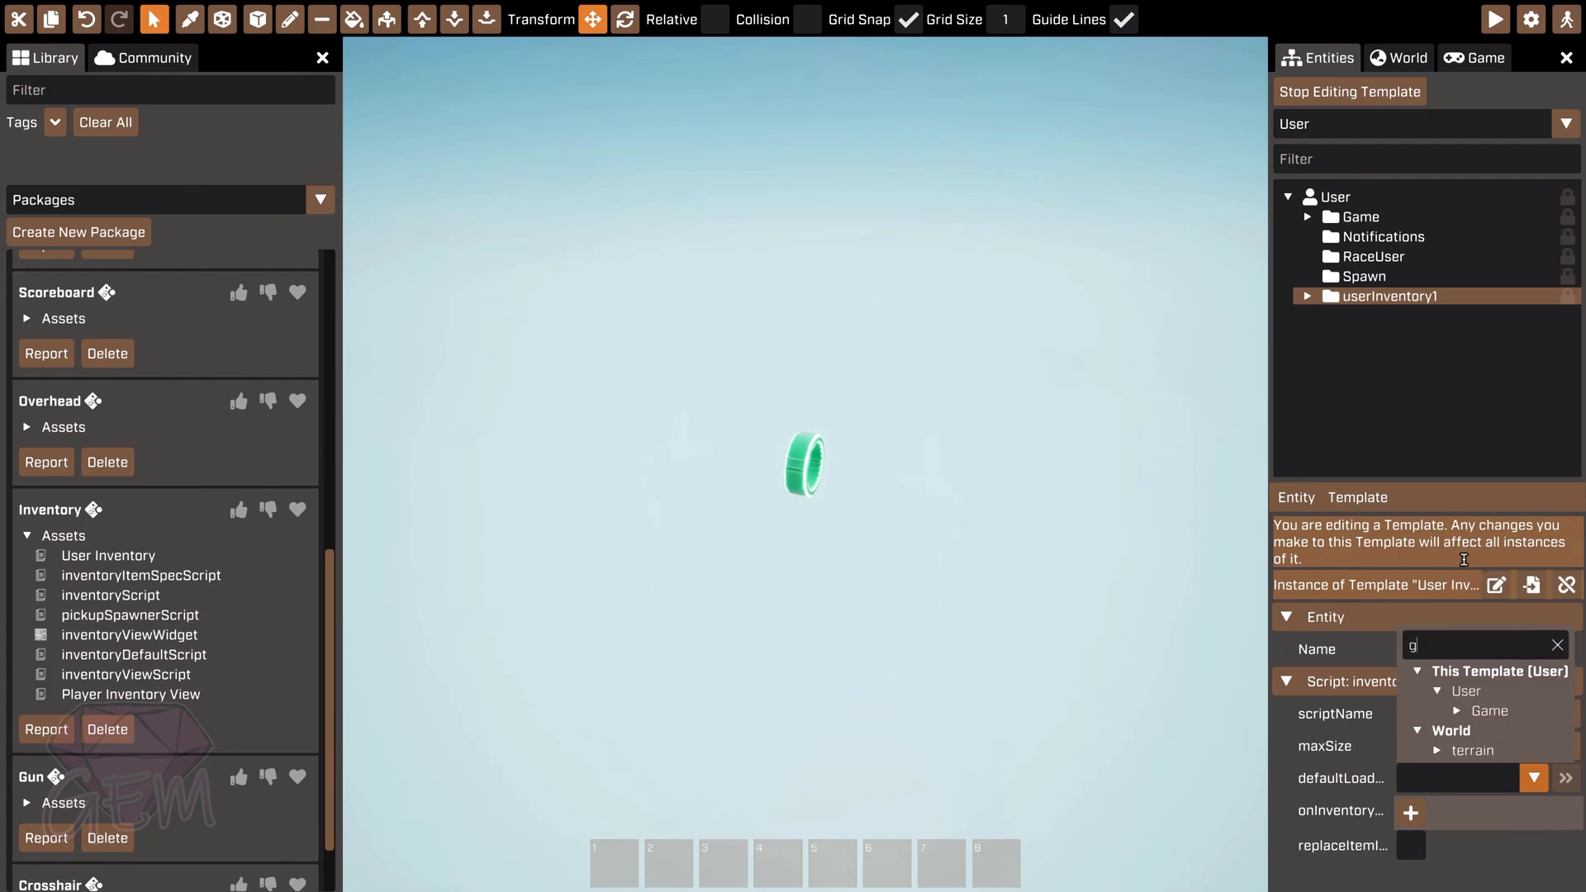
pyautogui.click(1558, 645)
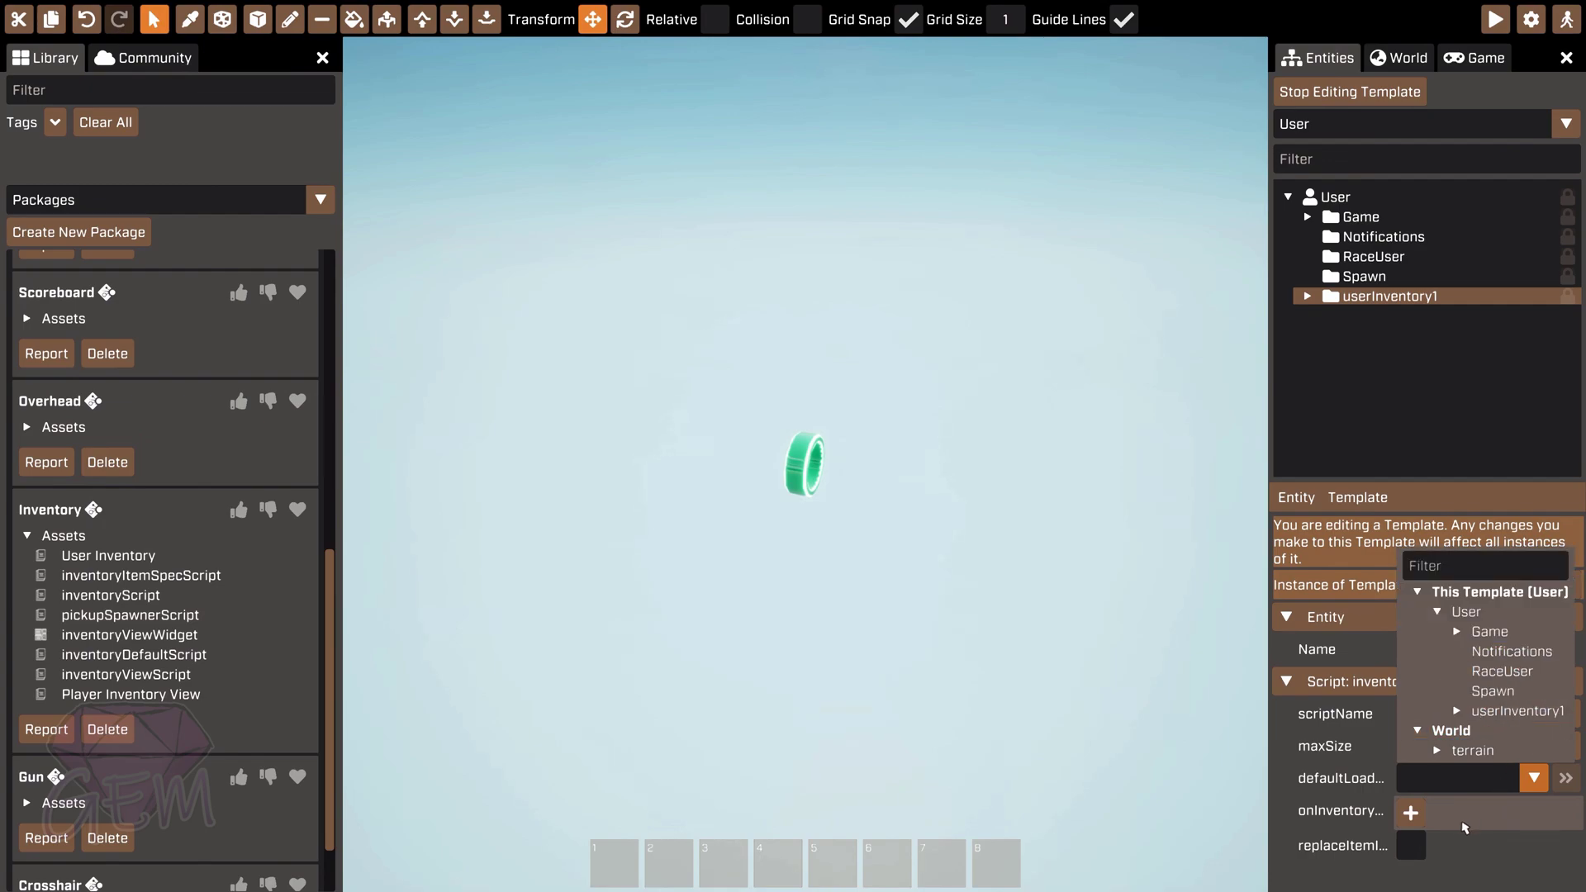
pyautogui.click(1494, 839)
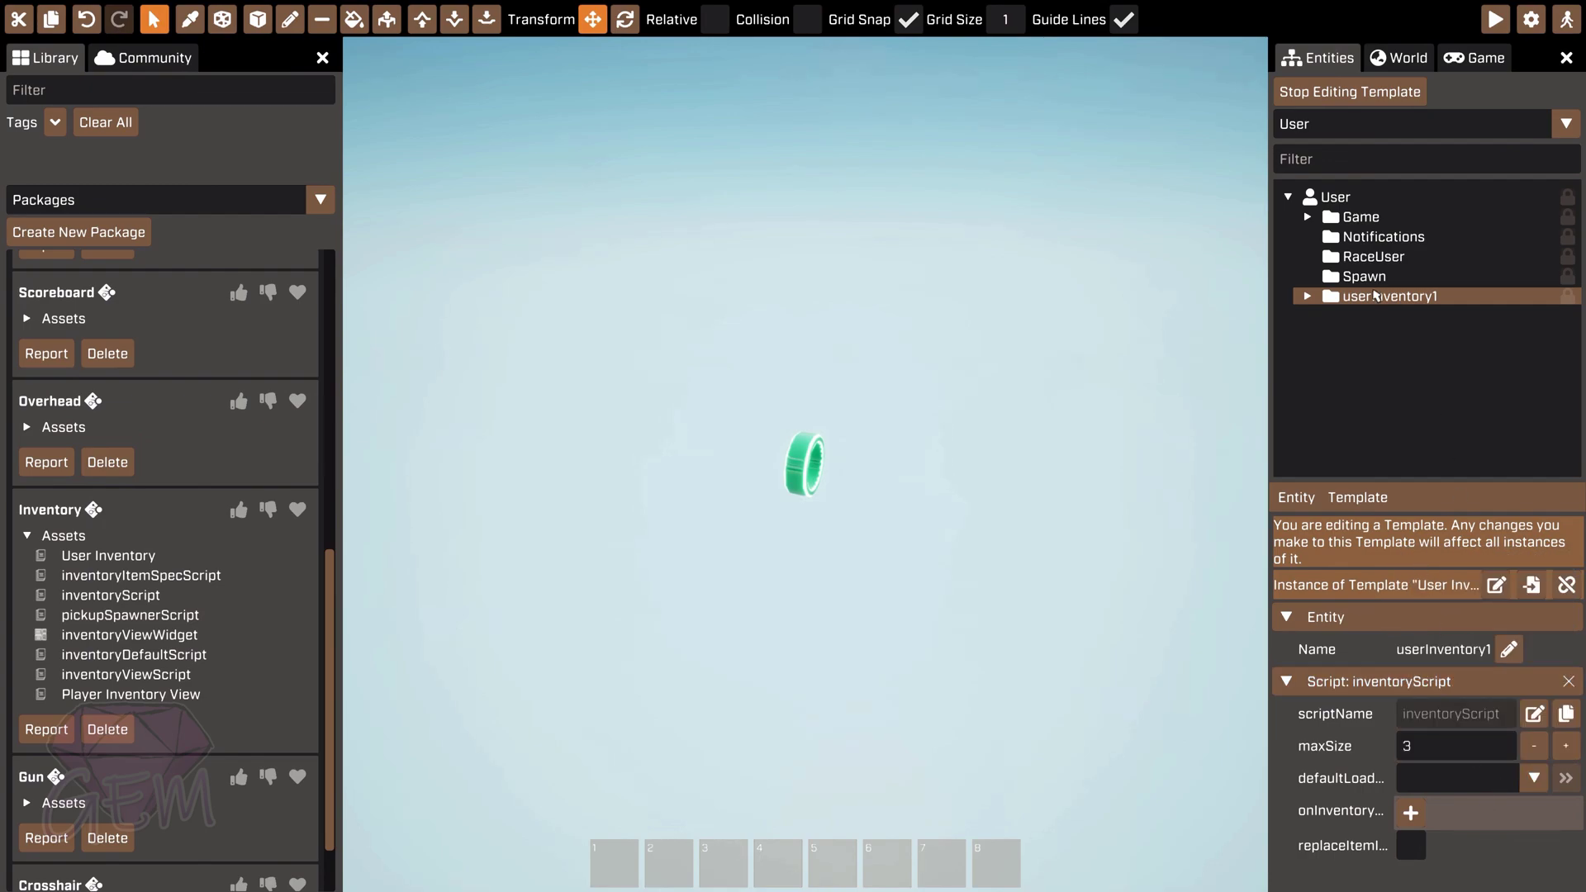
# Step: Set the item template of the Defaults entity inside userInventory1 to Gun
pyautogui.click(1308, 296)
pyautogui.click(1403, 317)
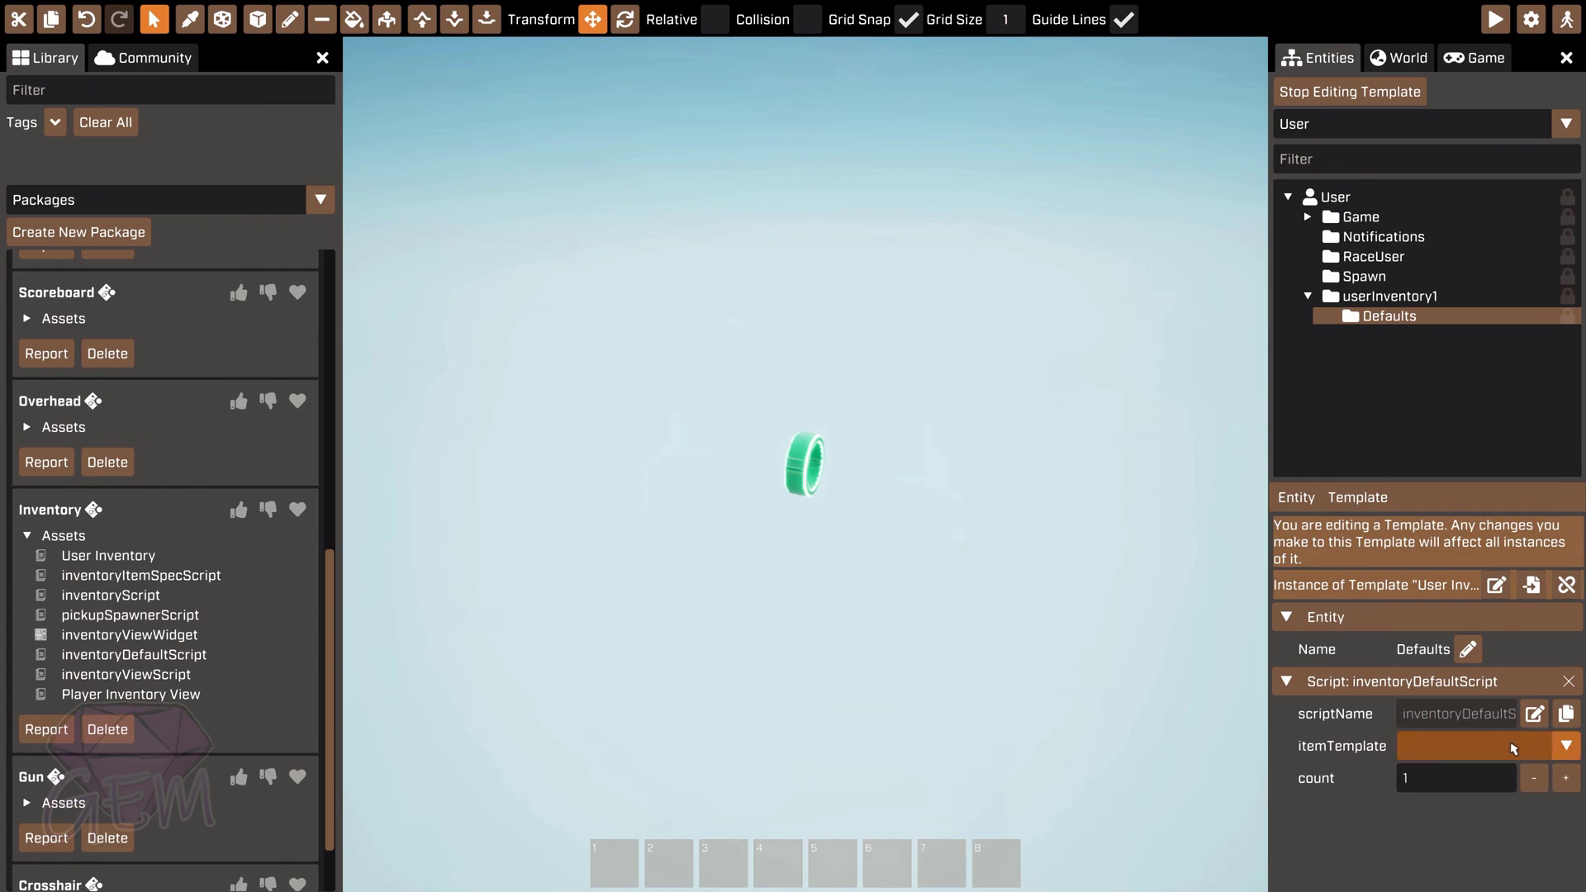
pyautogui.click(1514, 749)
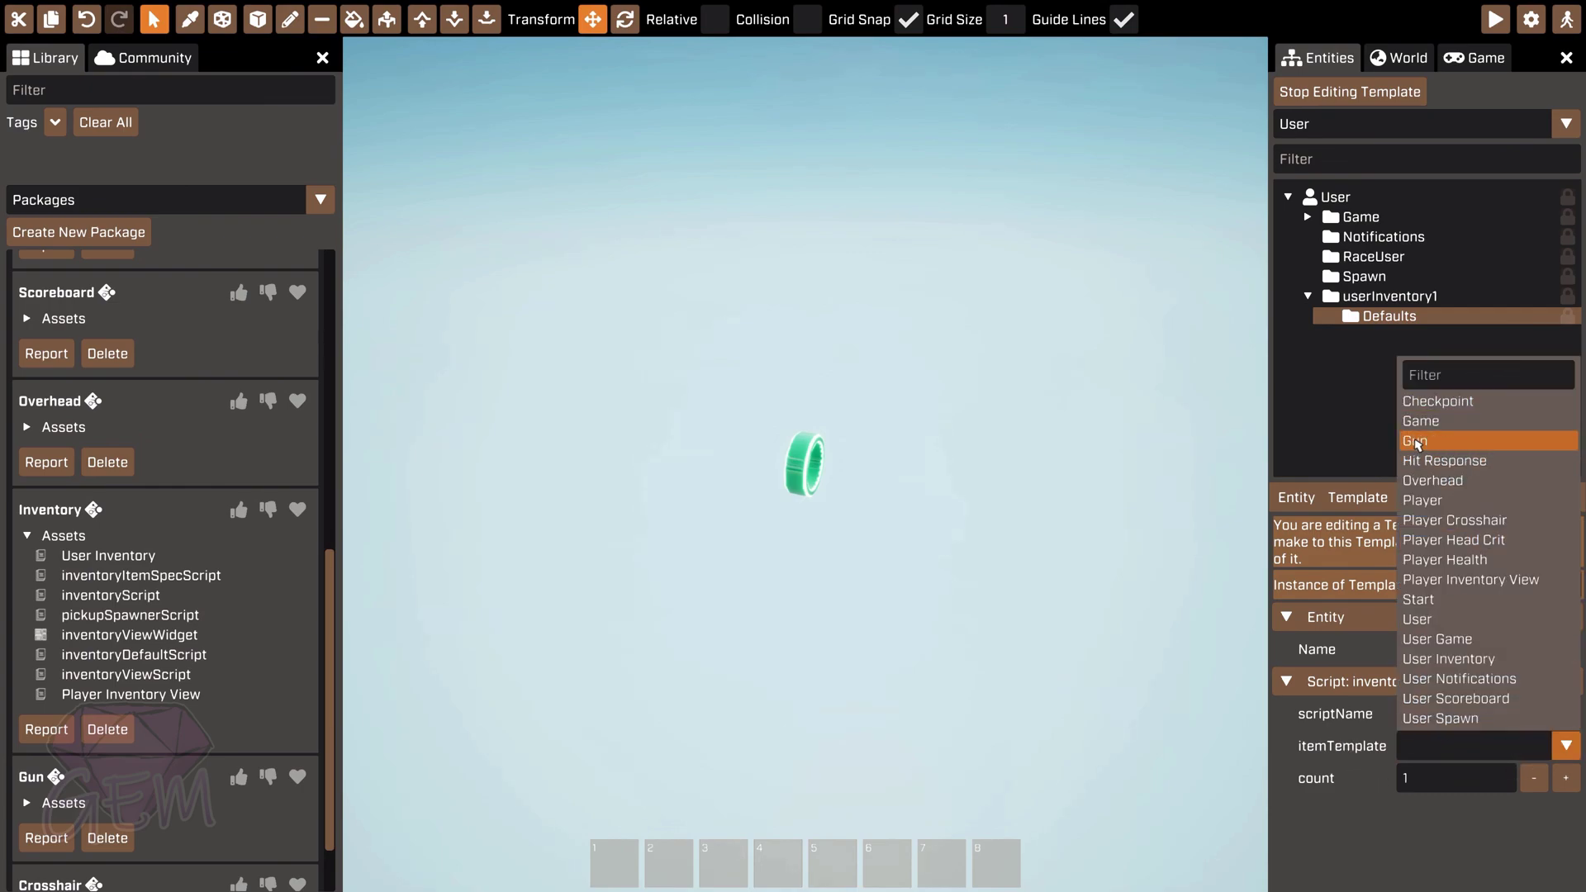
pyautogui.click(1429, 442)
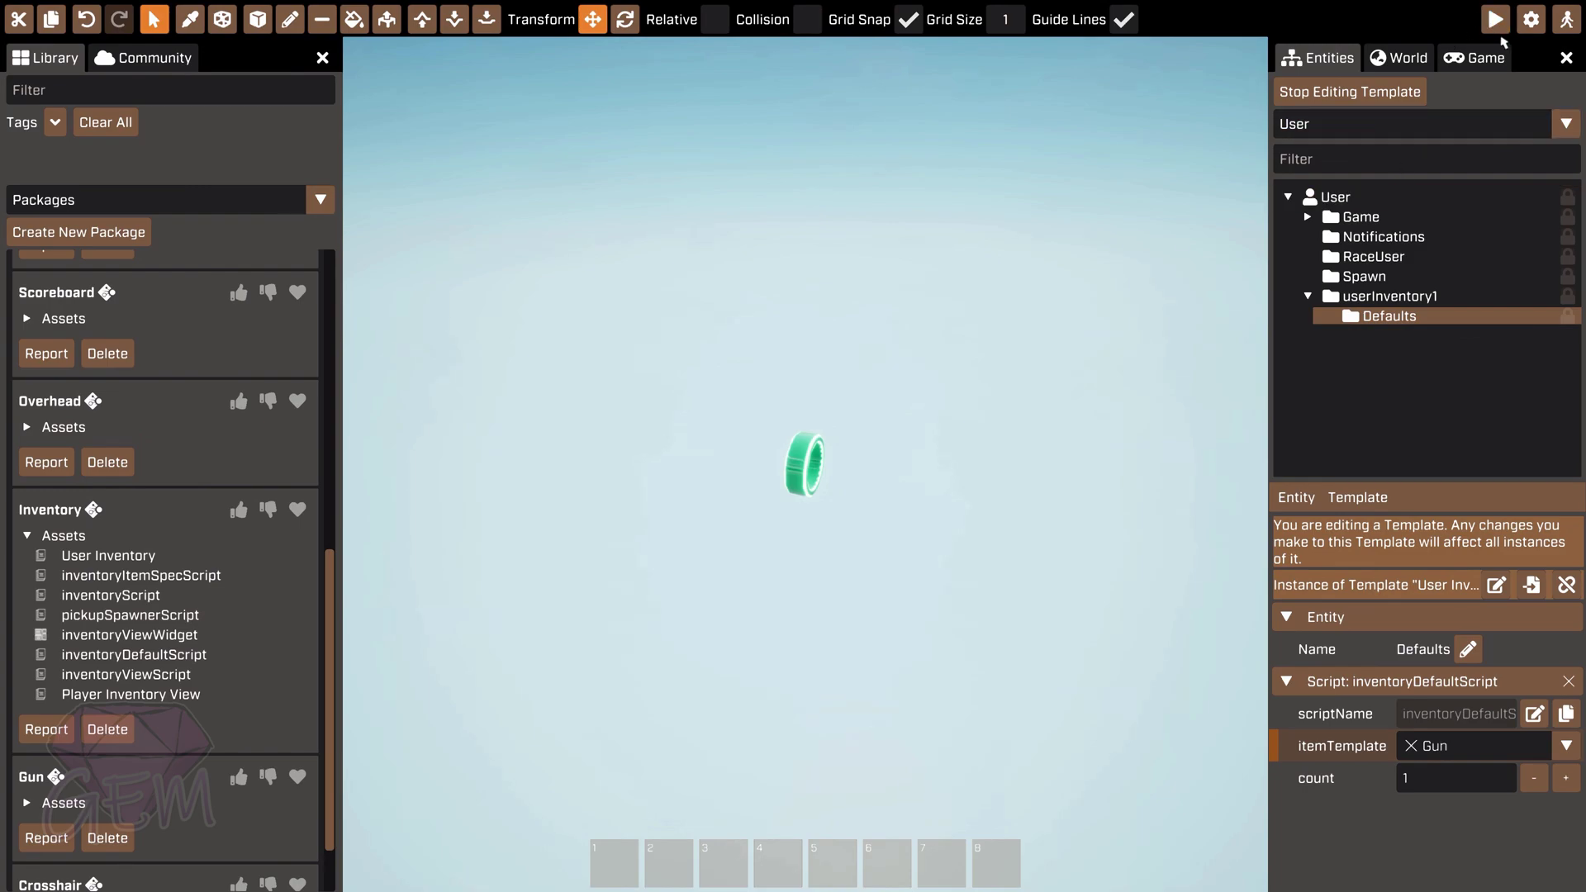
# Step: Open the Player template and add the Inventory package's Player Inventory View template to the Player entity
pyautogui.click(1295, 128)
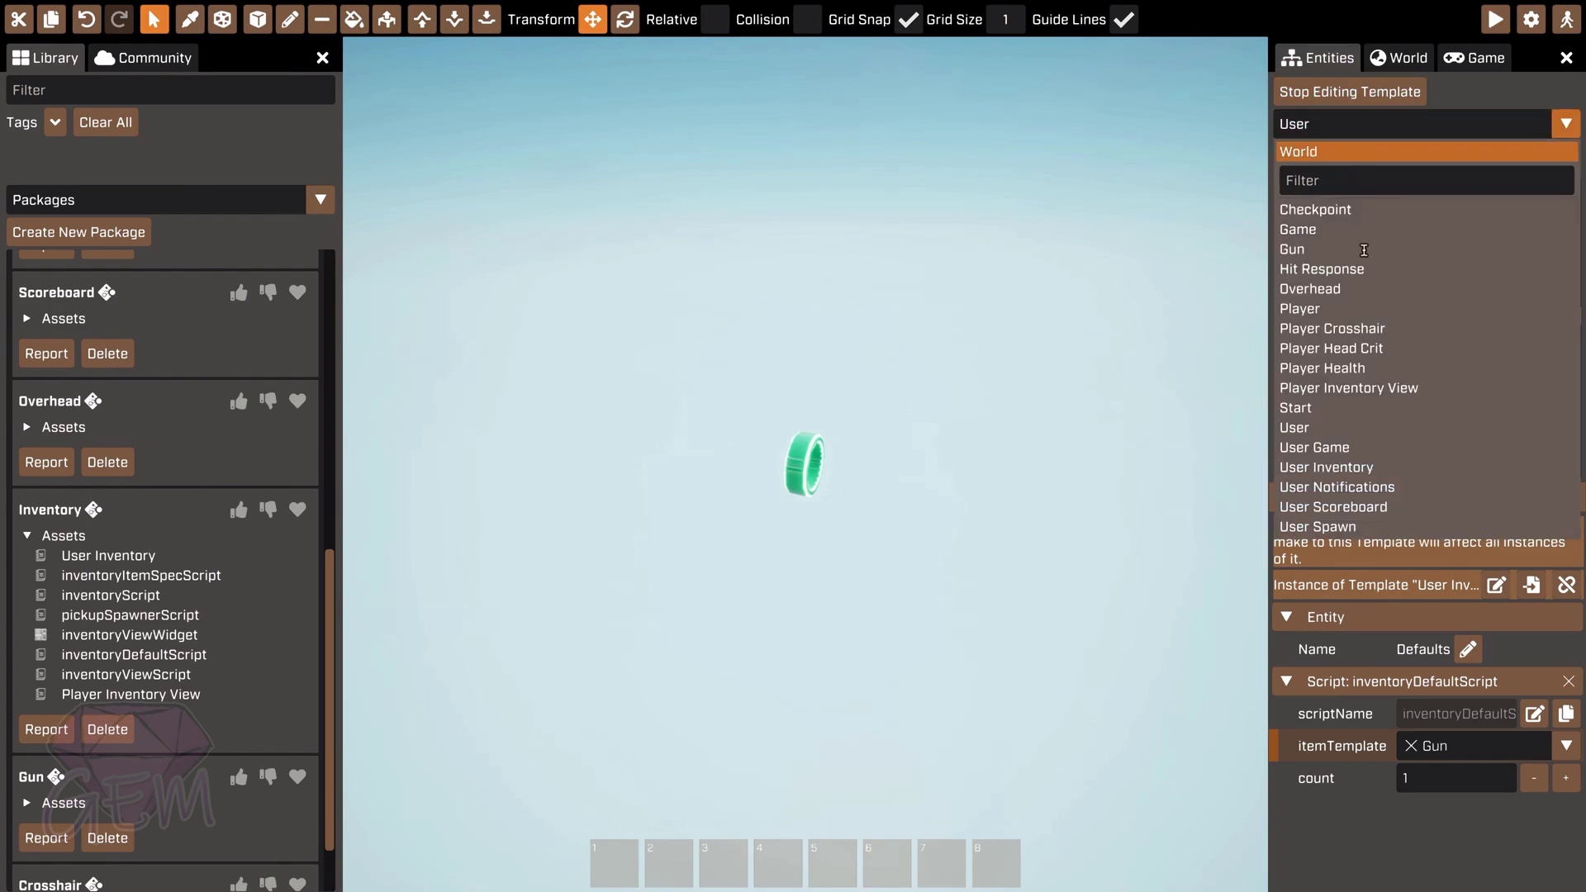
pyautogui.click(1343, 310)
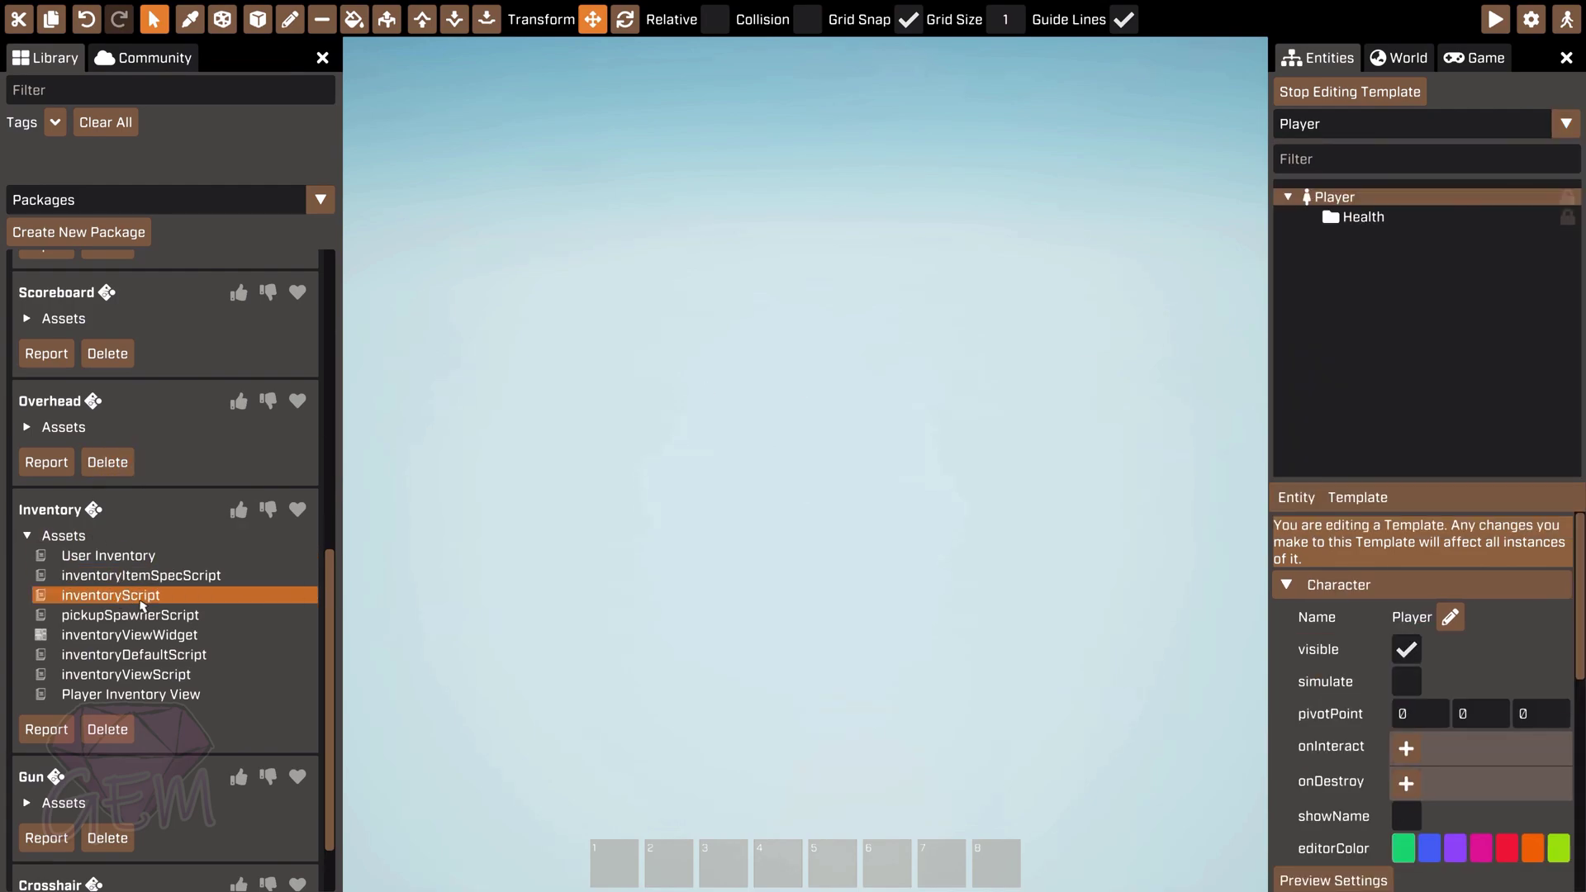
pyautogui.click(1312, 128)
pyautogui.click(1319, 312)
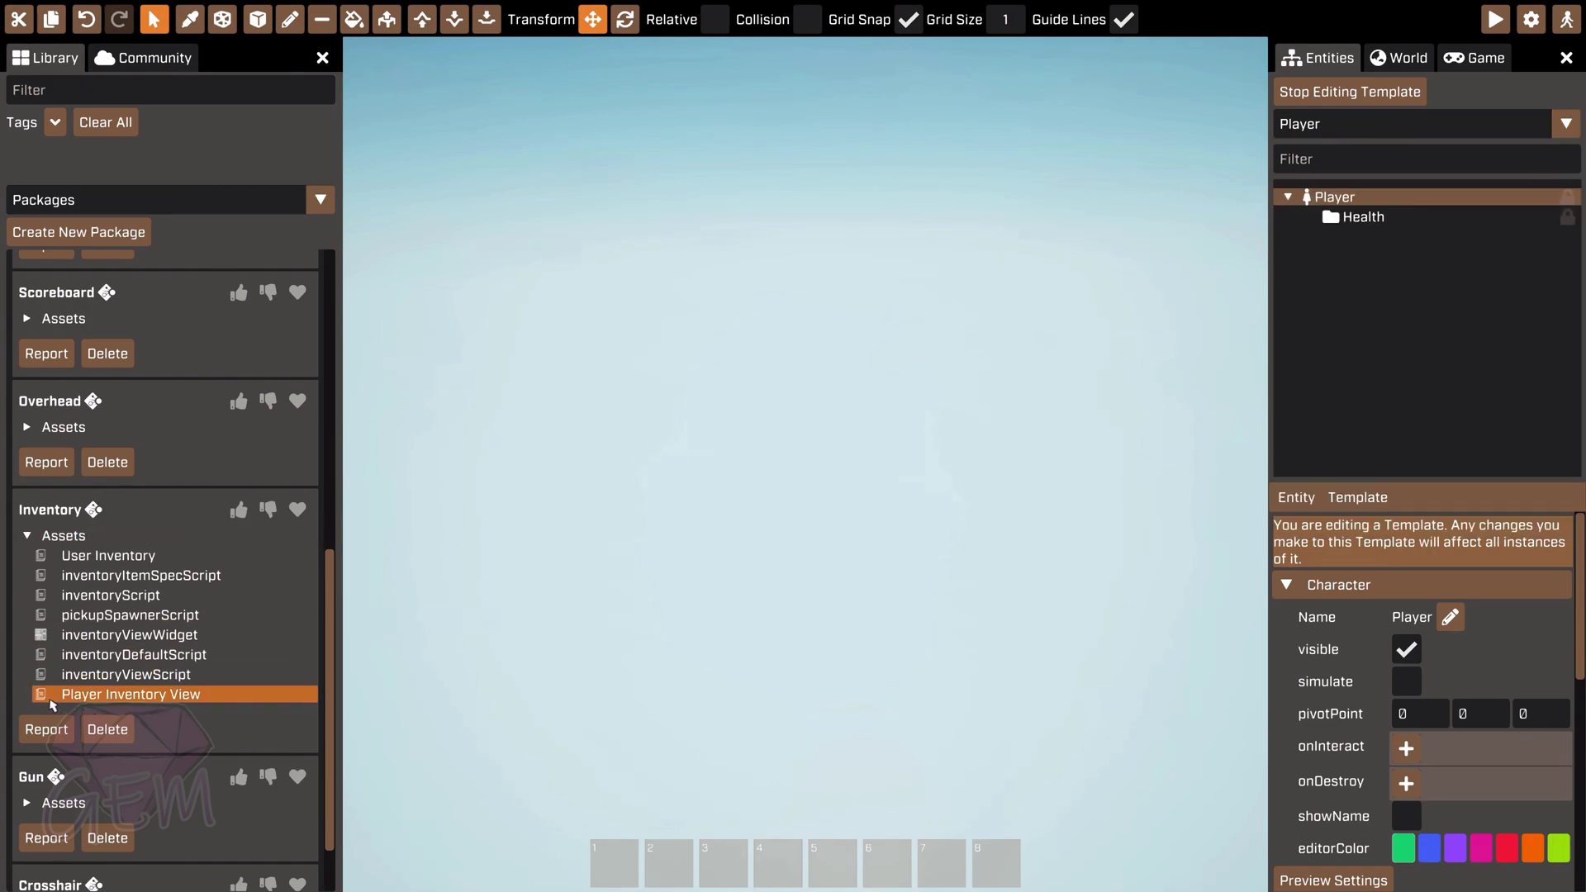
pyautogui.moveTo(59, 701); pyautogui.dragTo(1351, 202)
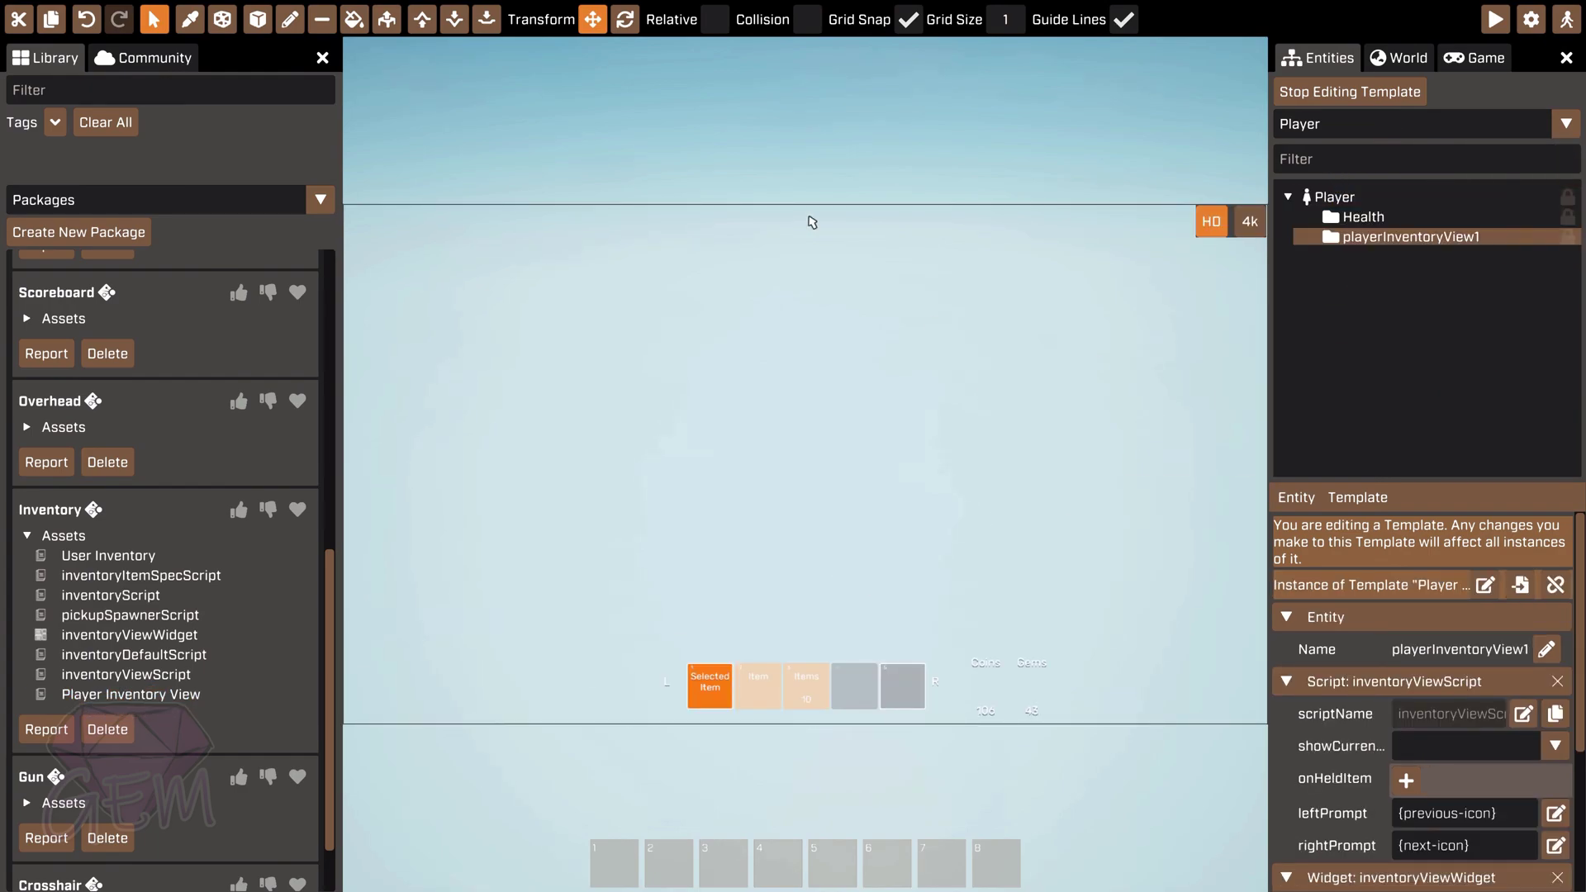
pyautogui.click(885, 572)
pyautogui.click(1450, 233)
pyautogui.scroll(-4, 1446, 768)
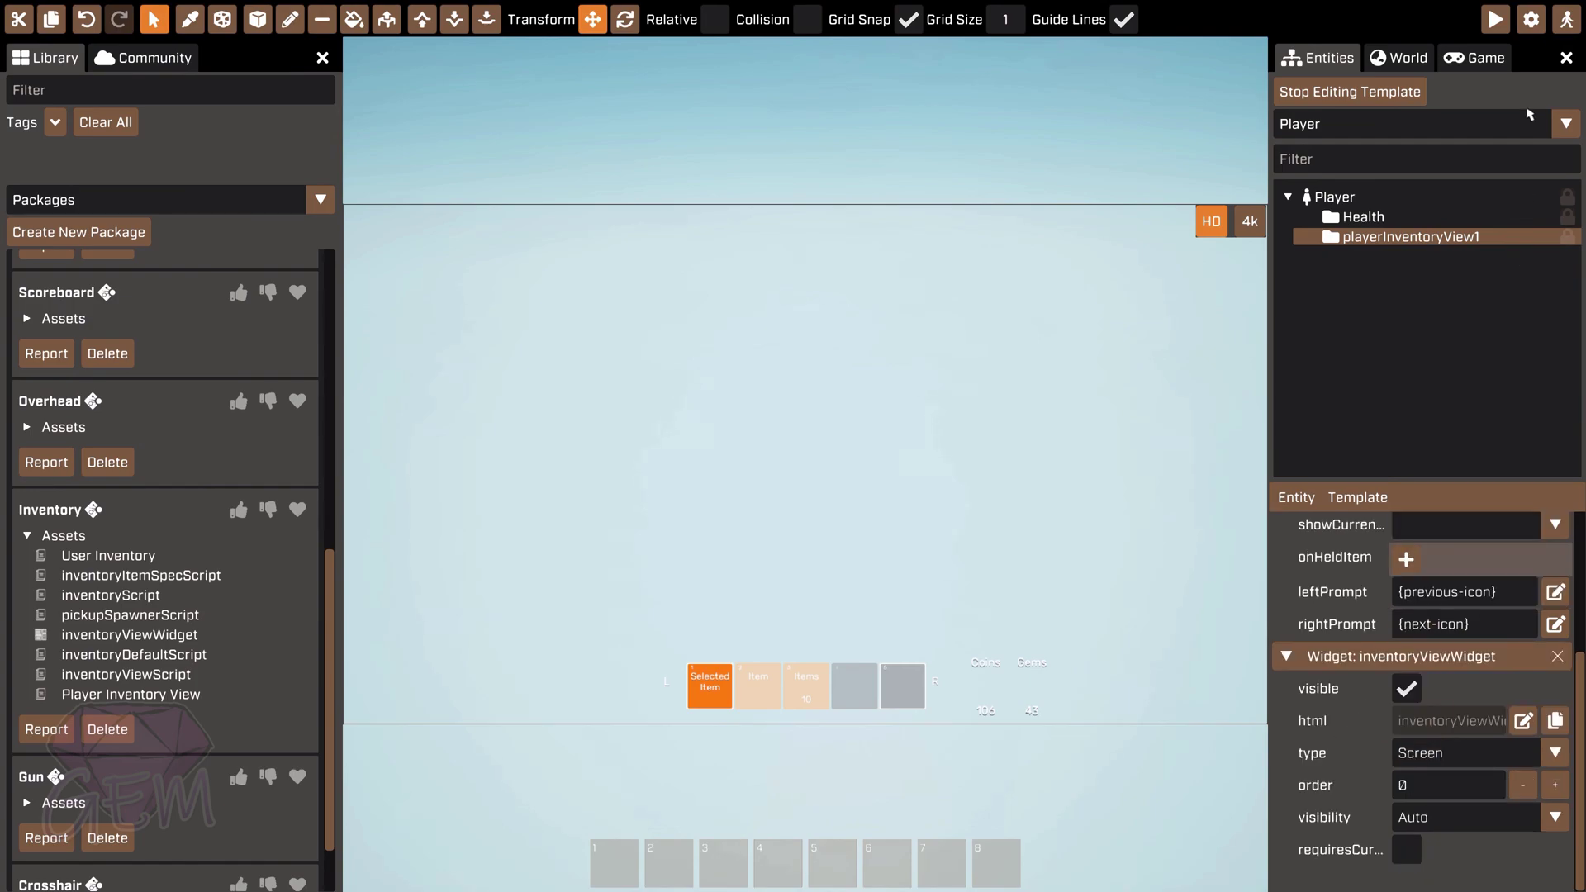
# Step: Playtest the game, switching between inventory slots 2 and 1 and moving the character, and return to the editor
pyautogui.click(1494, 20)
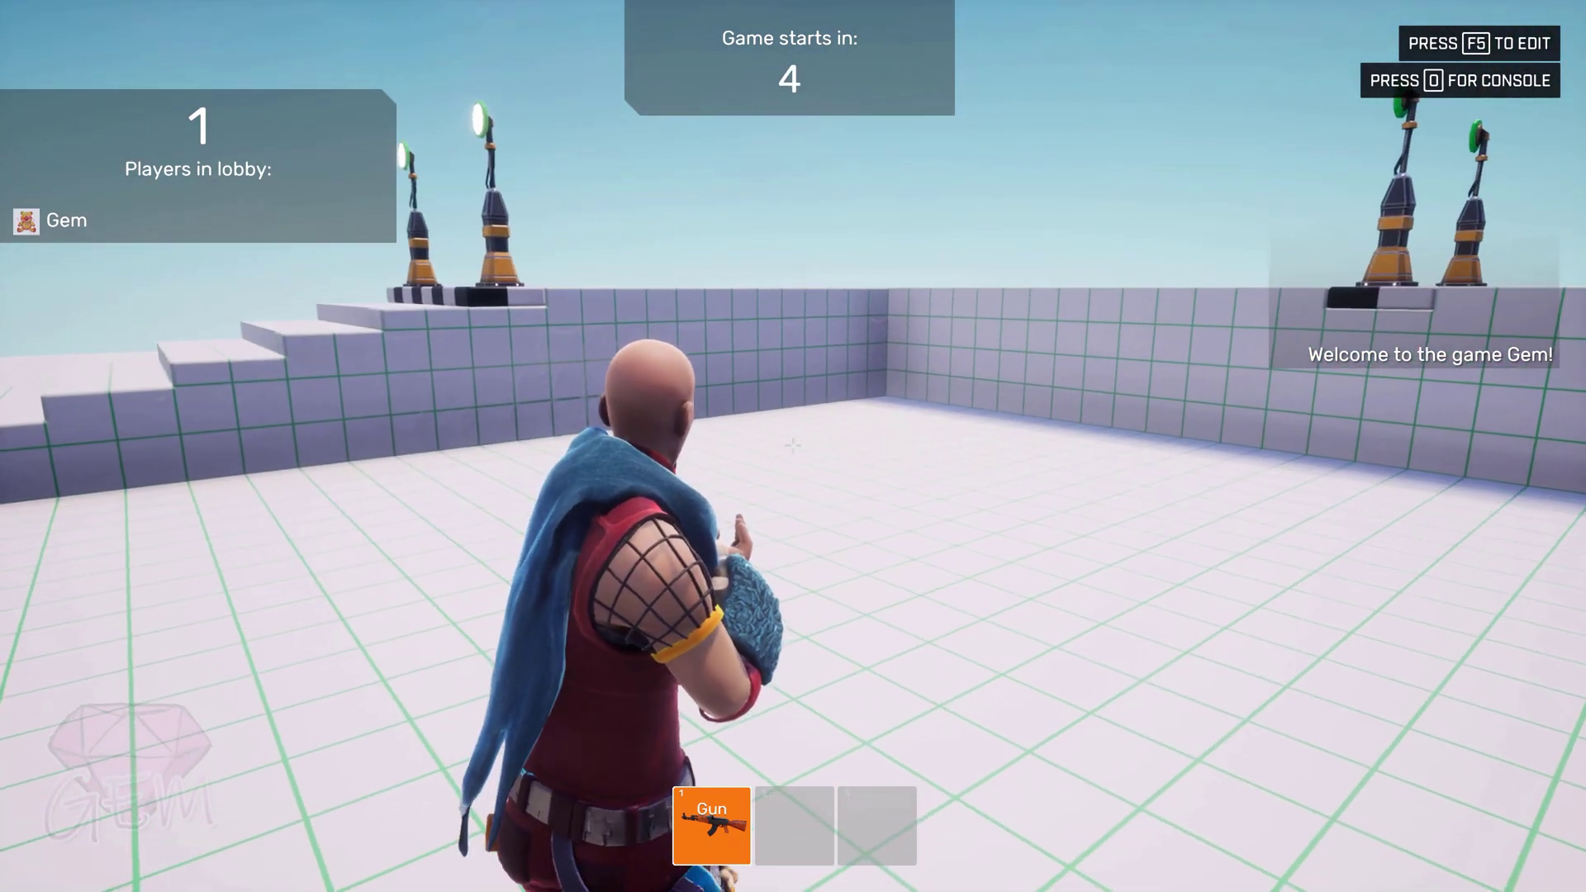
pyautogui.press('2')
pyautogui.press('1')
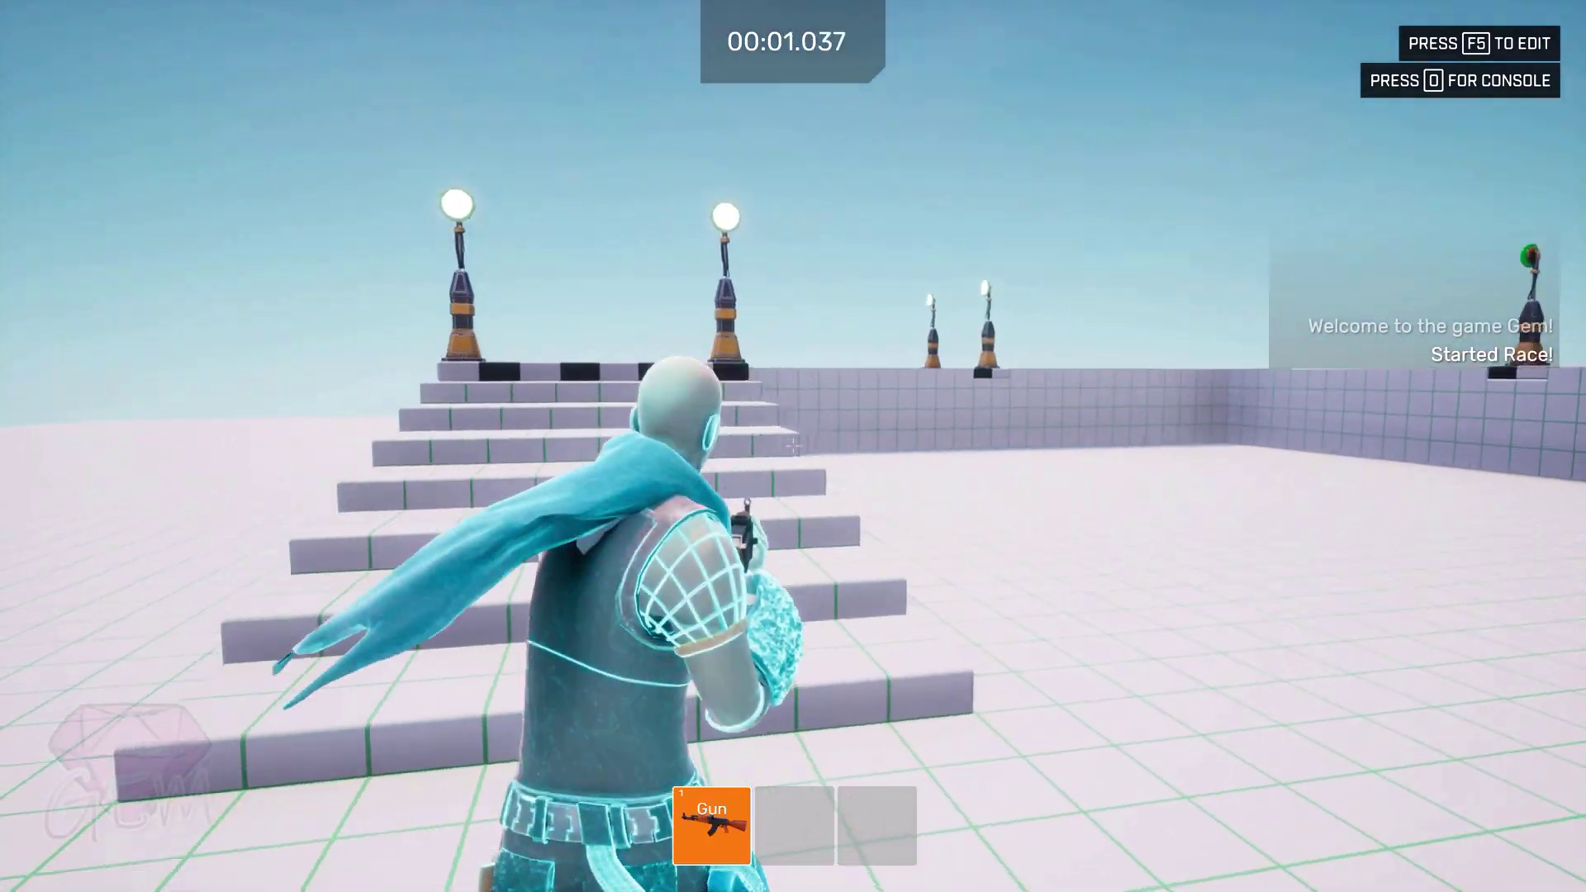
pyautogui.press('d')
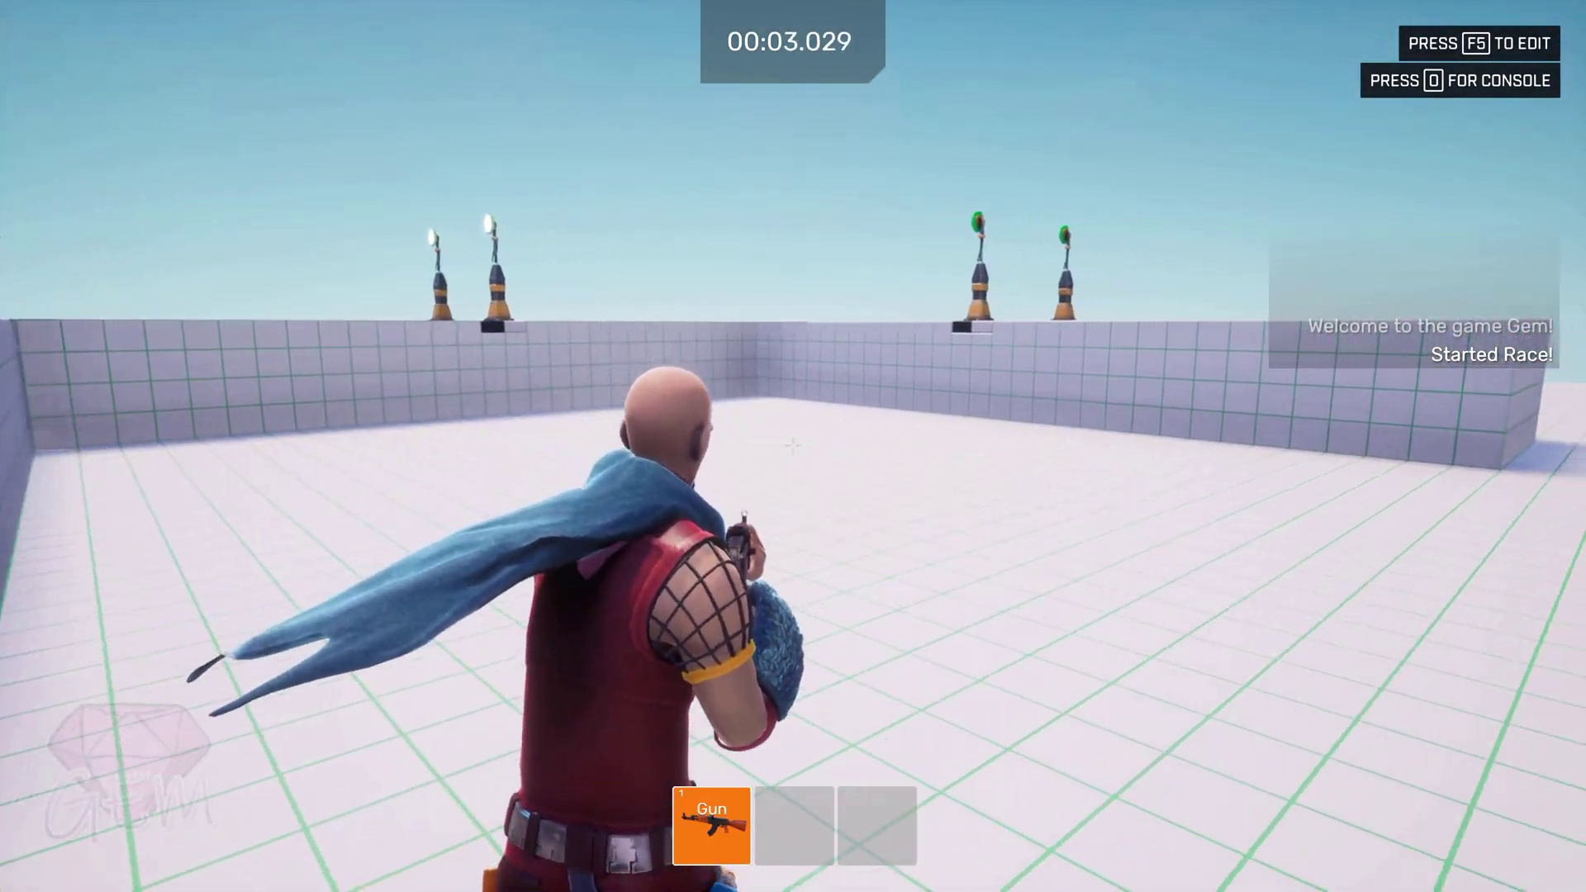
pyautogui.press('w')
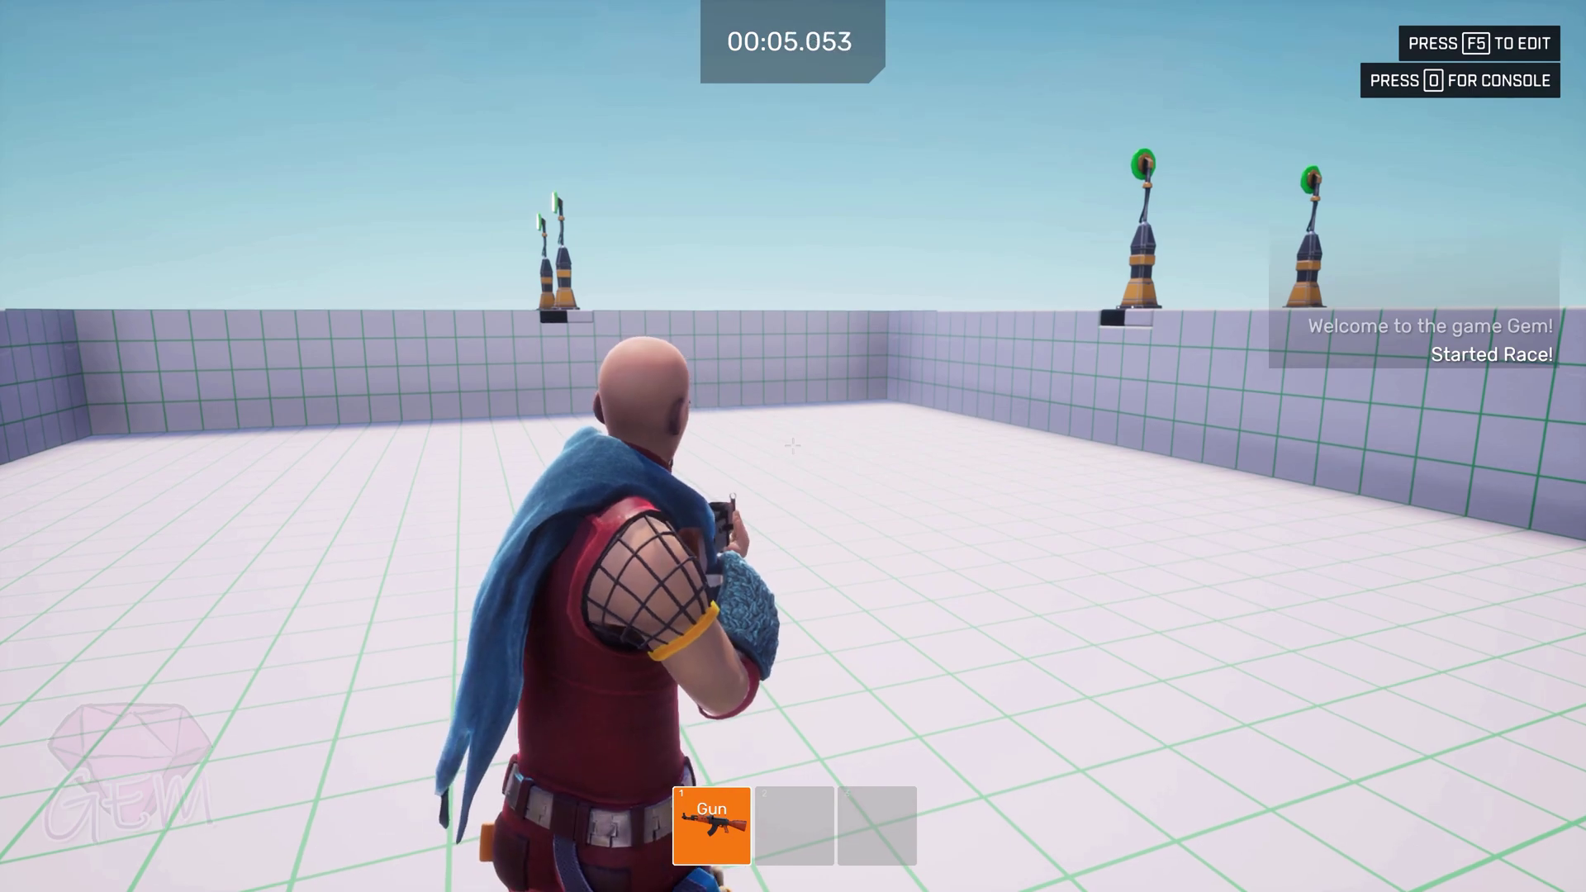
pyautogui.press('F5')
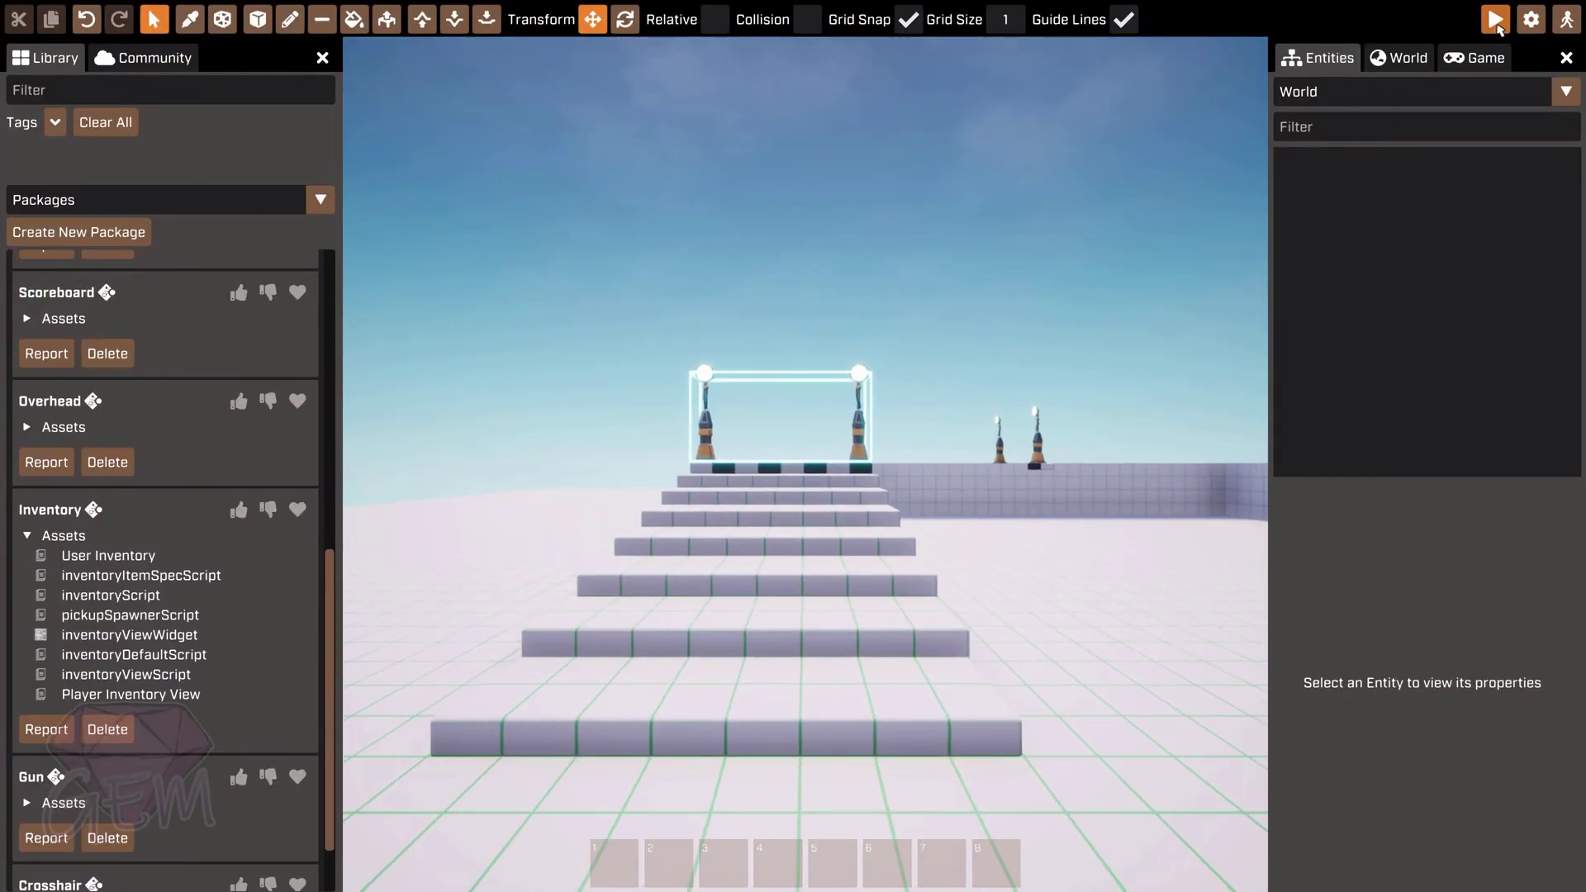
# Step: Playtest firing the gun in the lobby and return to the editor
pyautogui.click(1496, 20)
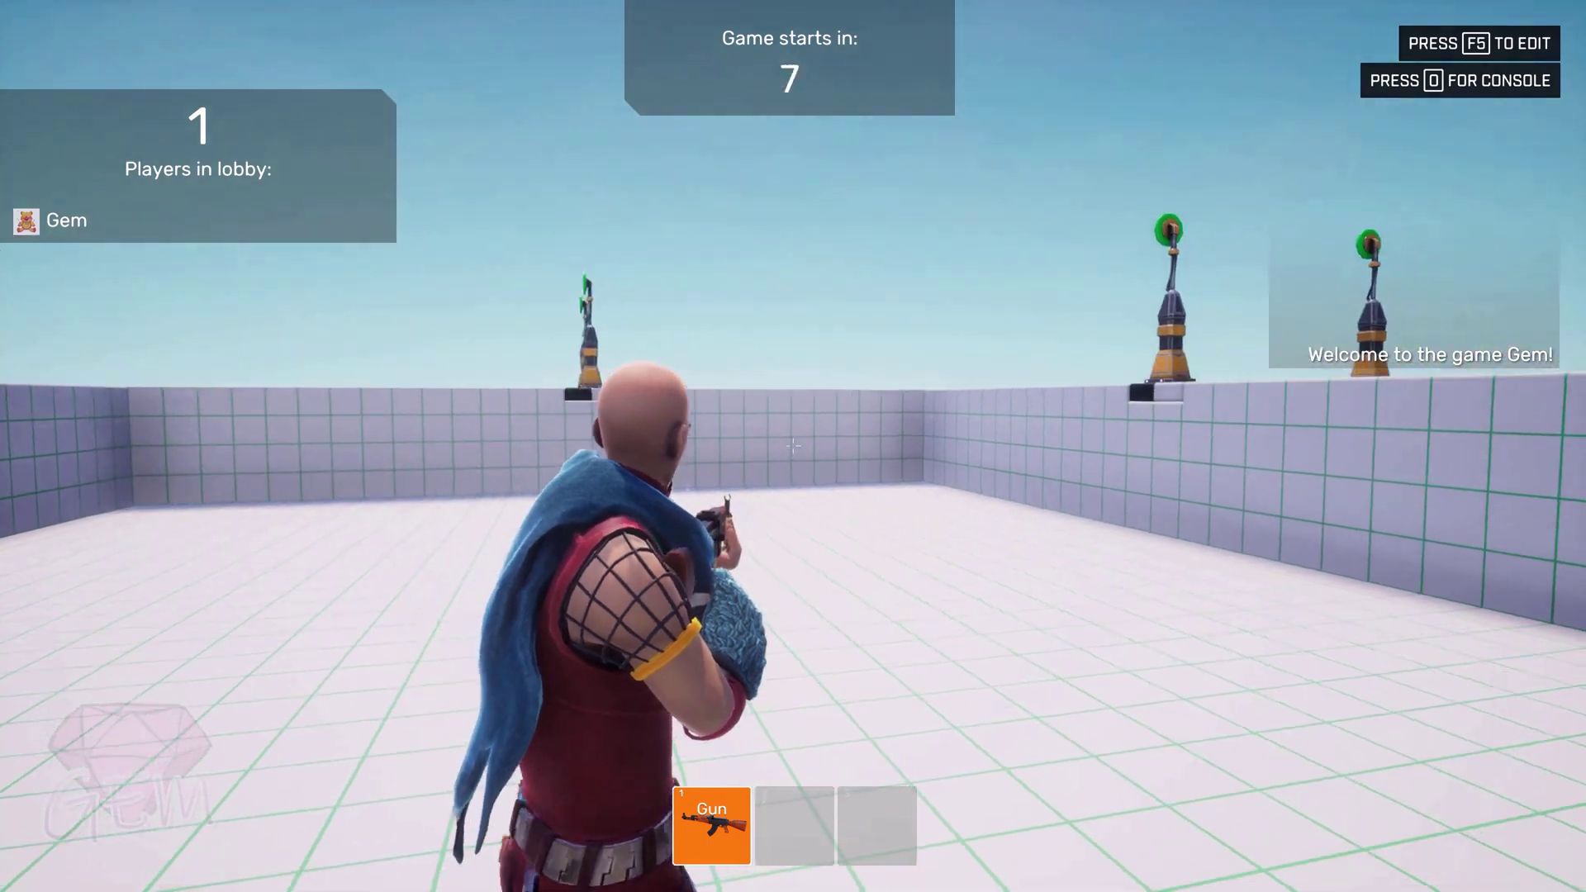
pyautogui.click(793, 446)
pyautogui.click(793, 446)
pyautogui.click(793, 446)
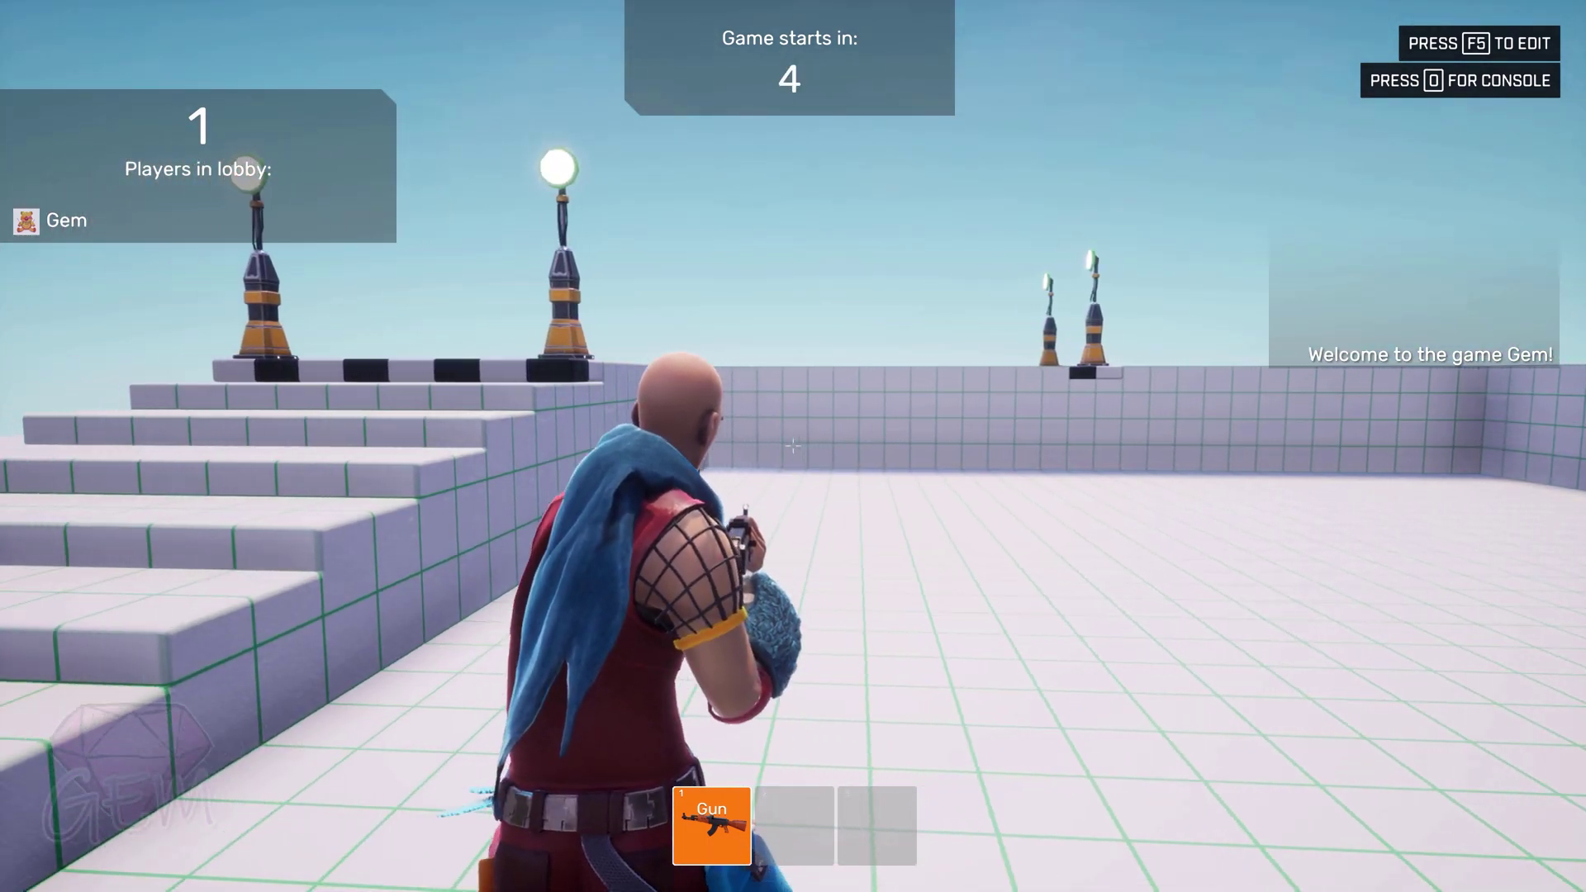
pyautogui.press('F5')
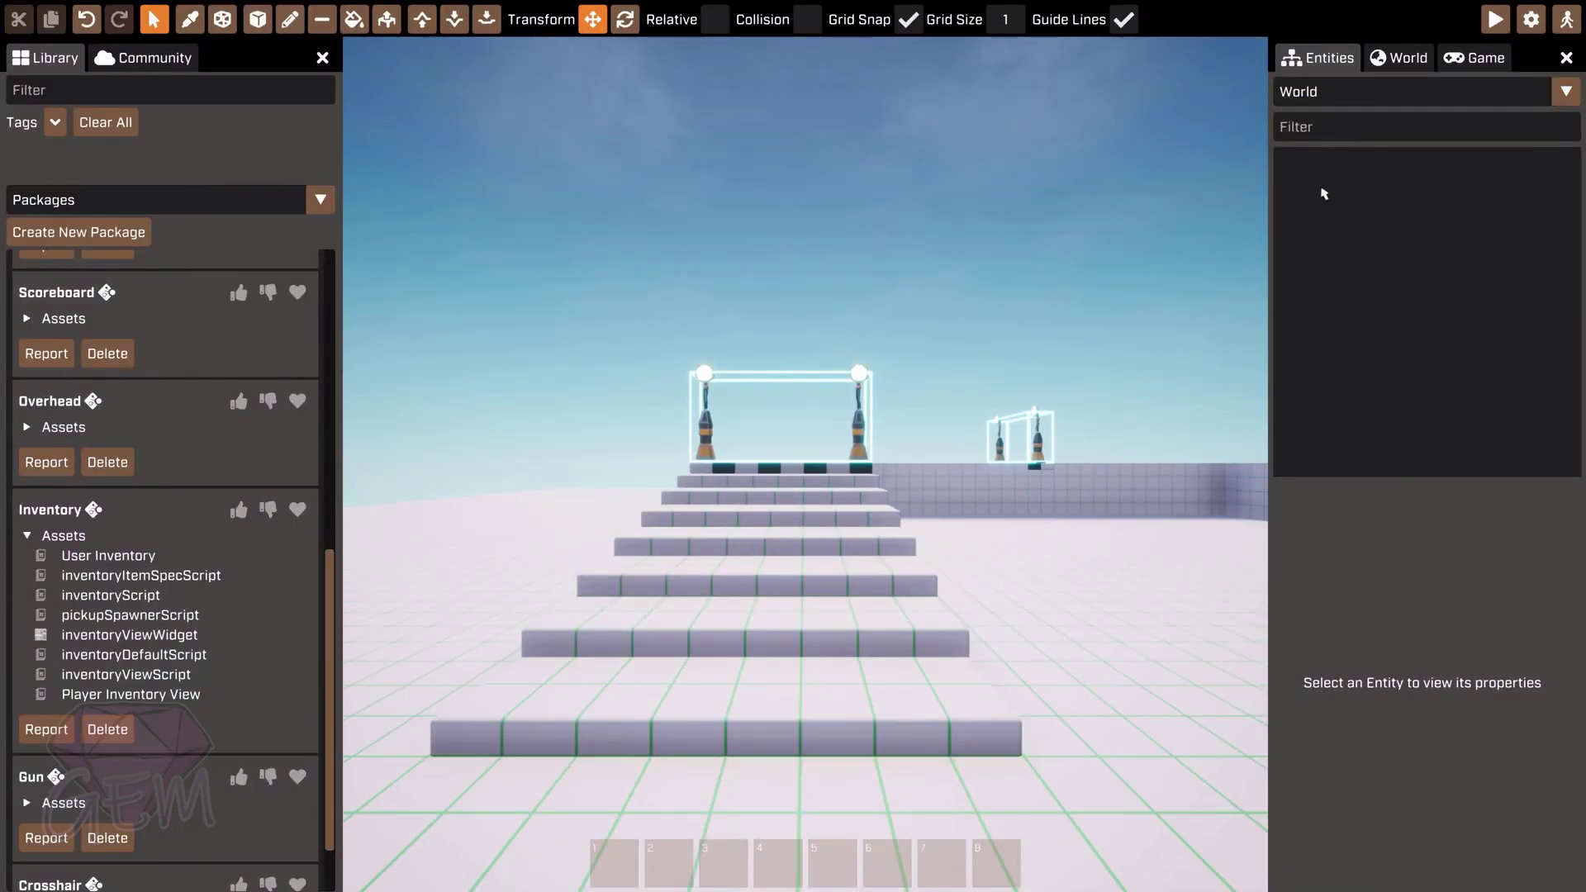
# Step: Enable damage on the terrain entity in the World
pyautogui.click(1378, 101)
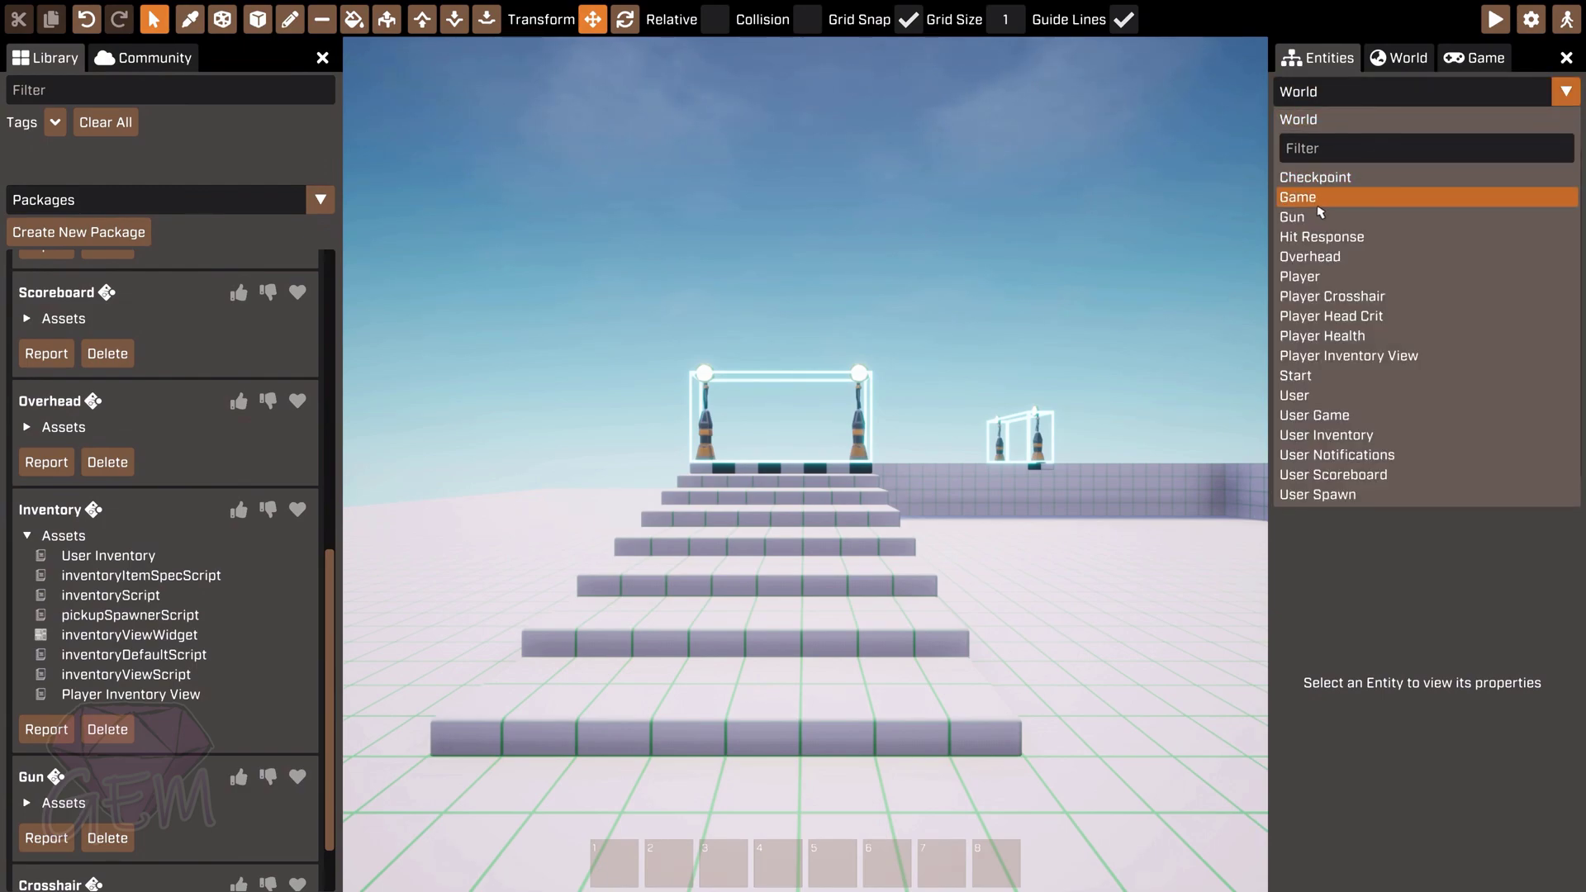
pyautogui.click(1350, 116)
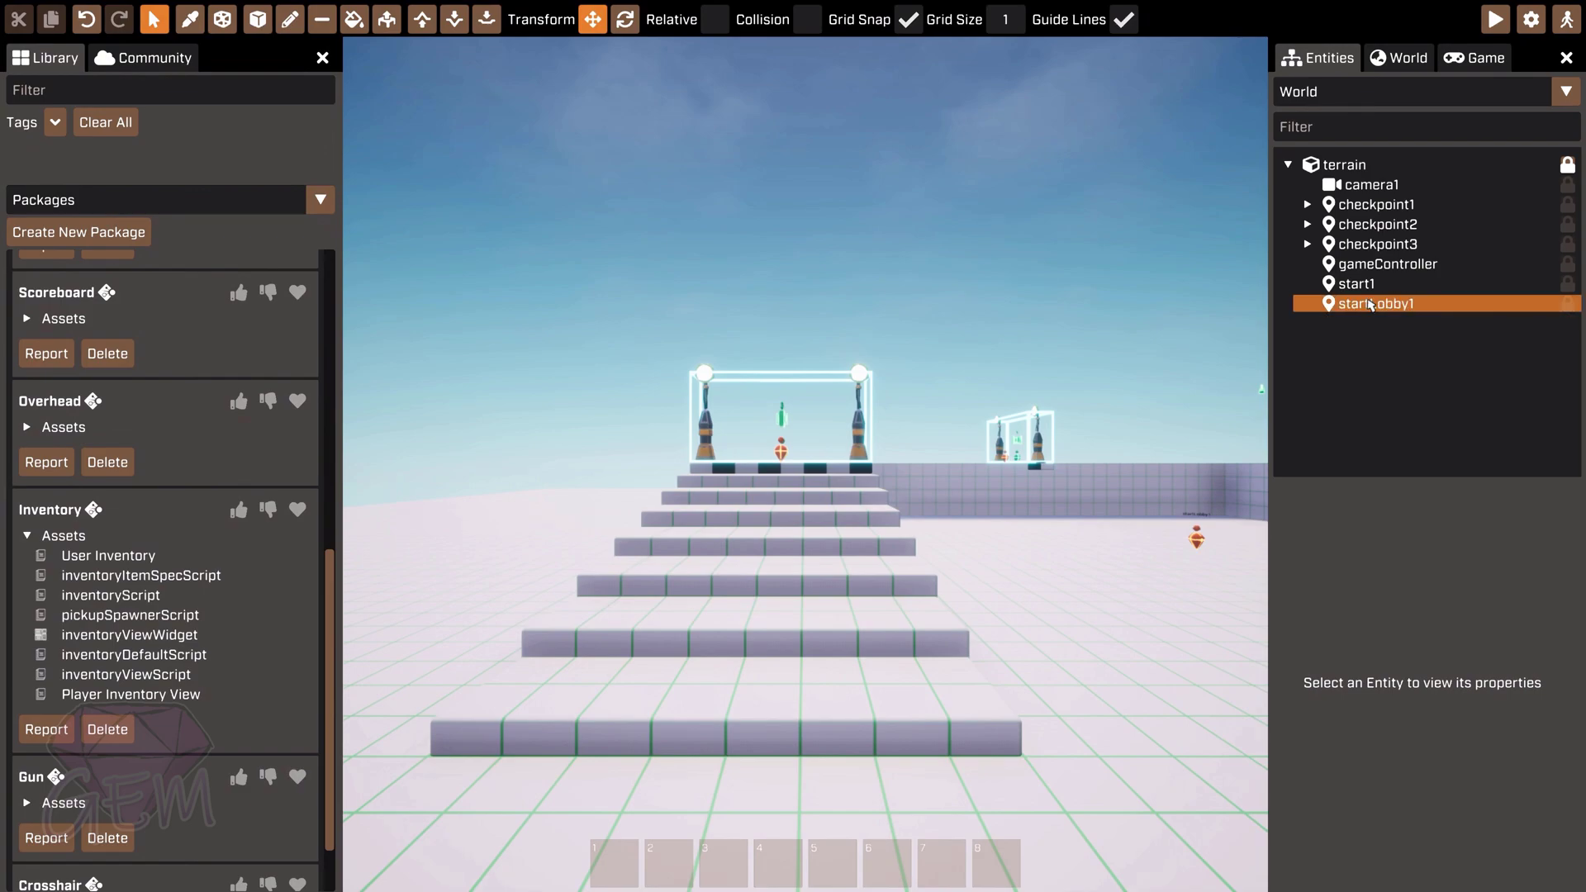
pyautogui.click(1355, 164)
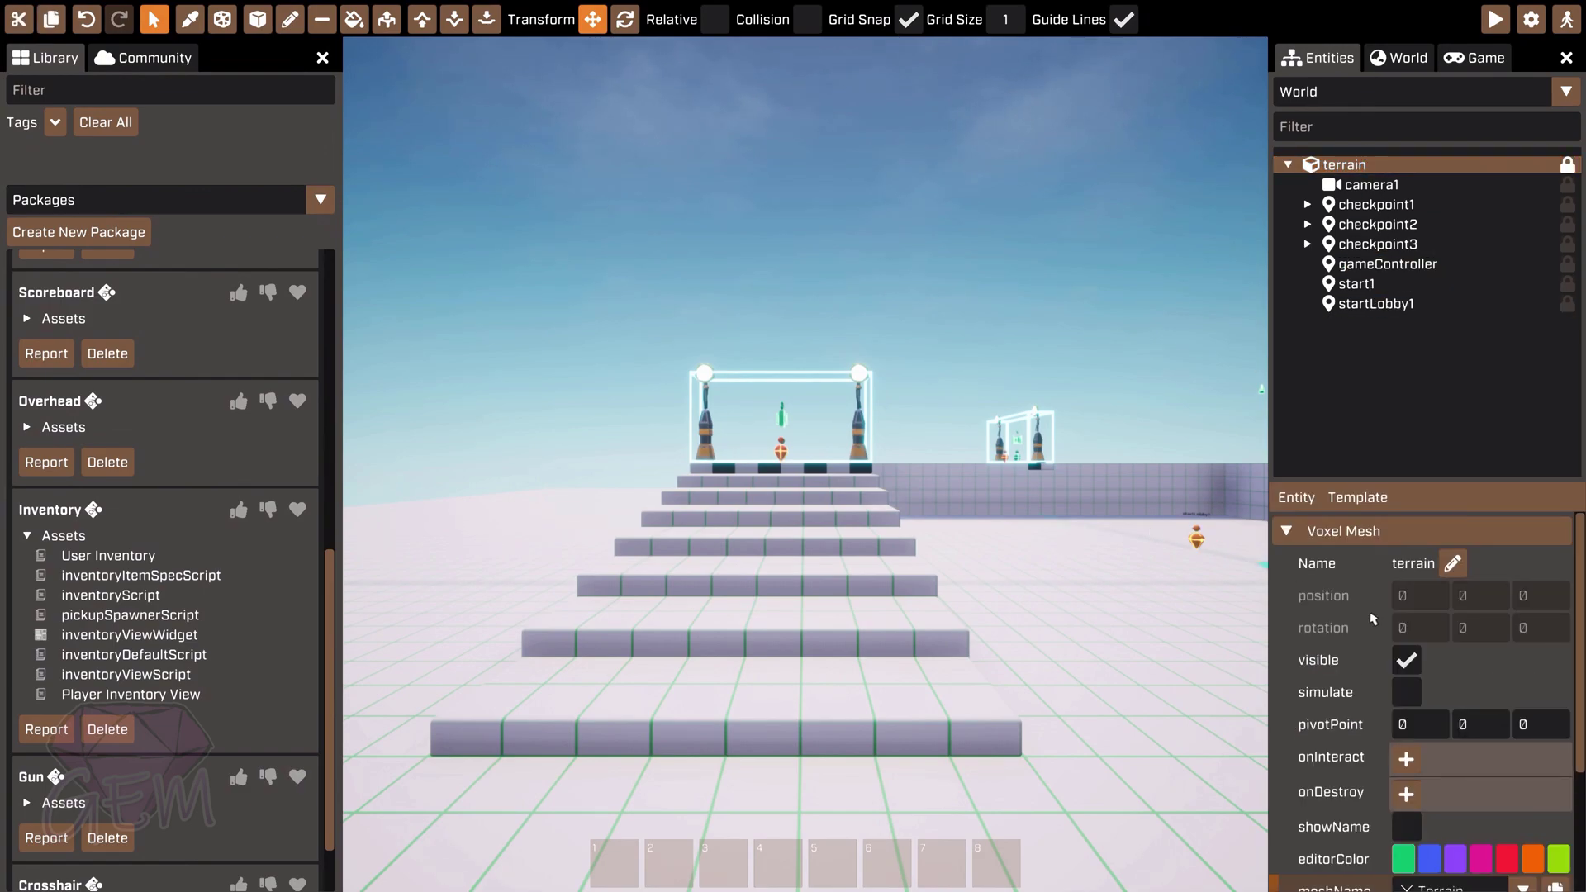
pyautogui.scroll(-3, 1367, 633)
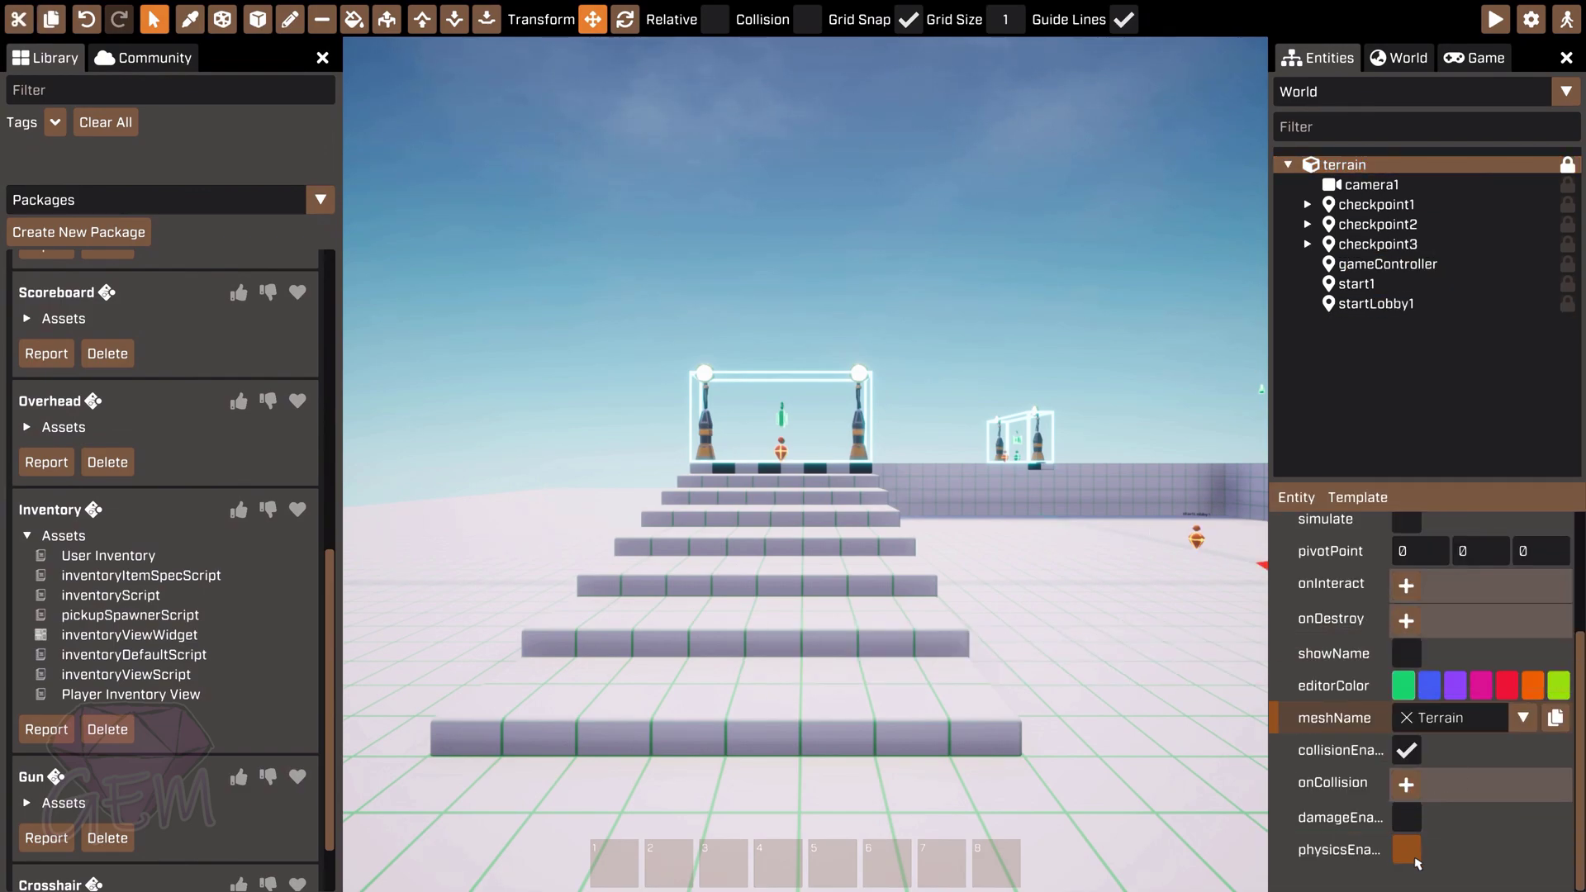
pyautogui.click(1399, 822)
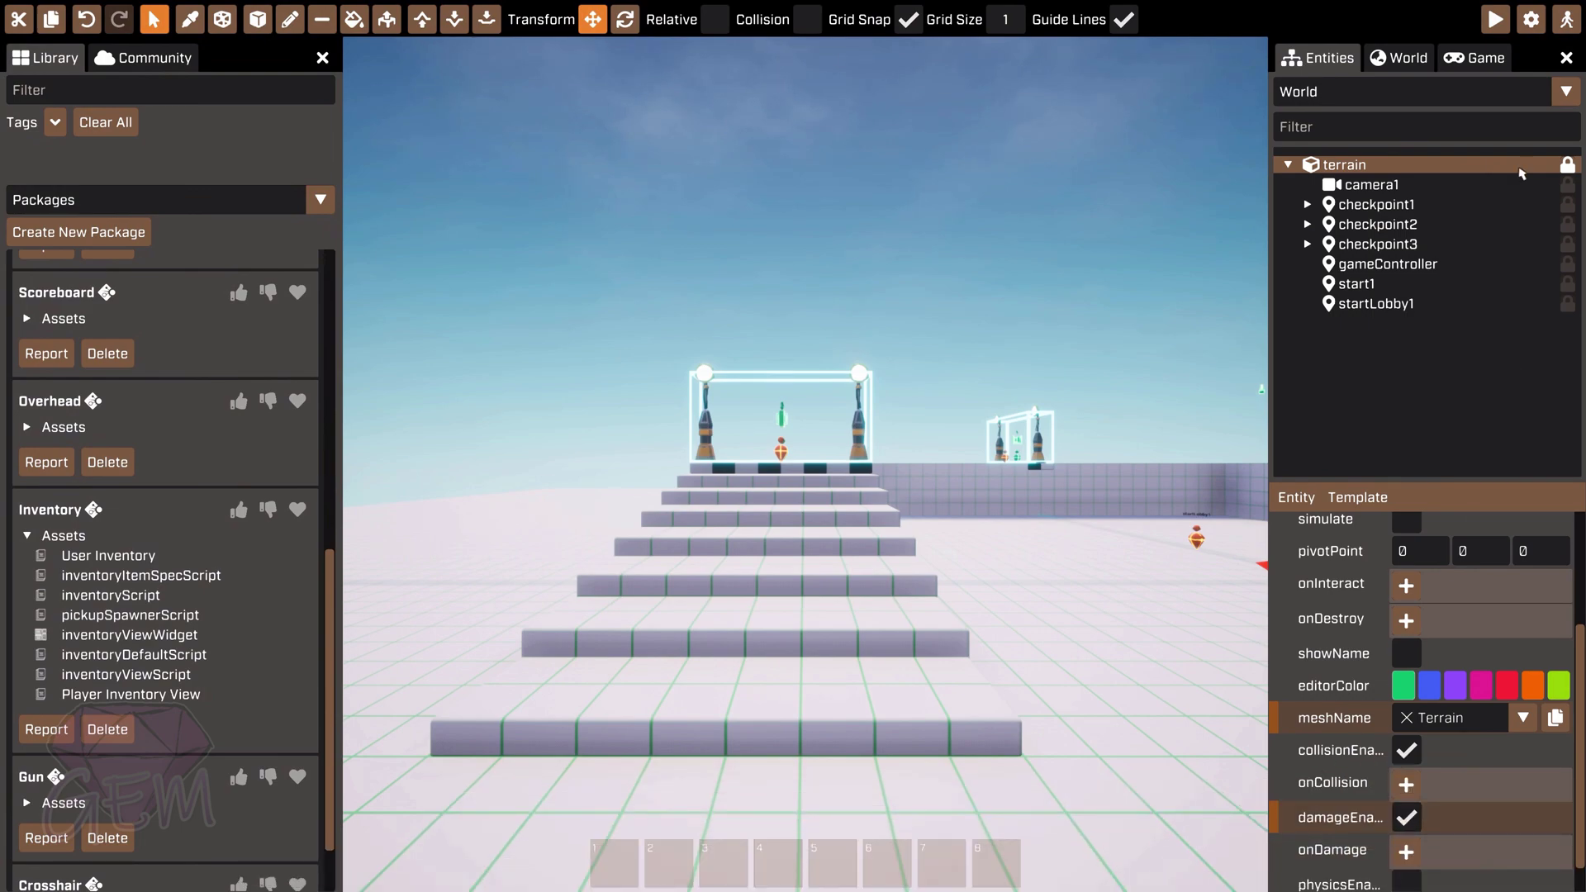
# Step: Playtest shooting the gun at the terrain while moving around the lobby, and return to the editor
pyautogui.click(1498, 20)
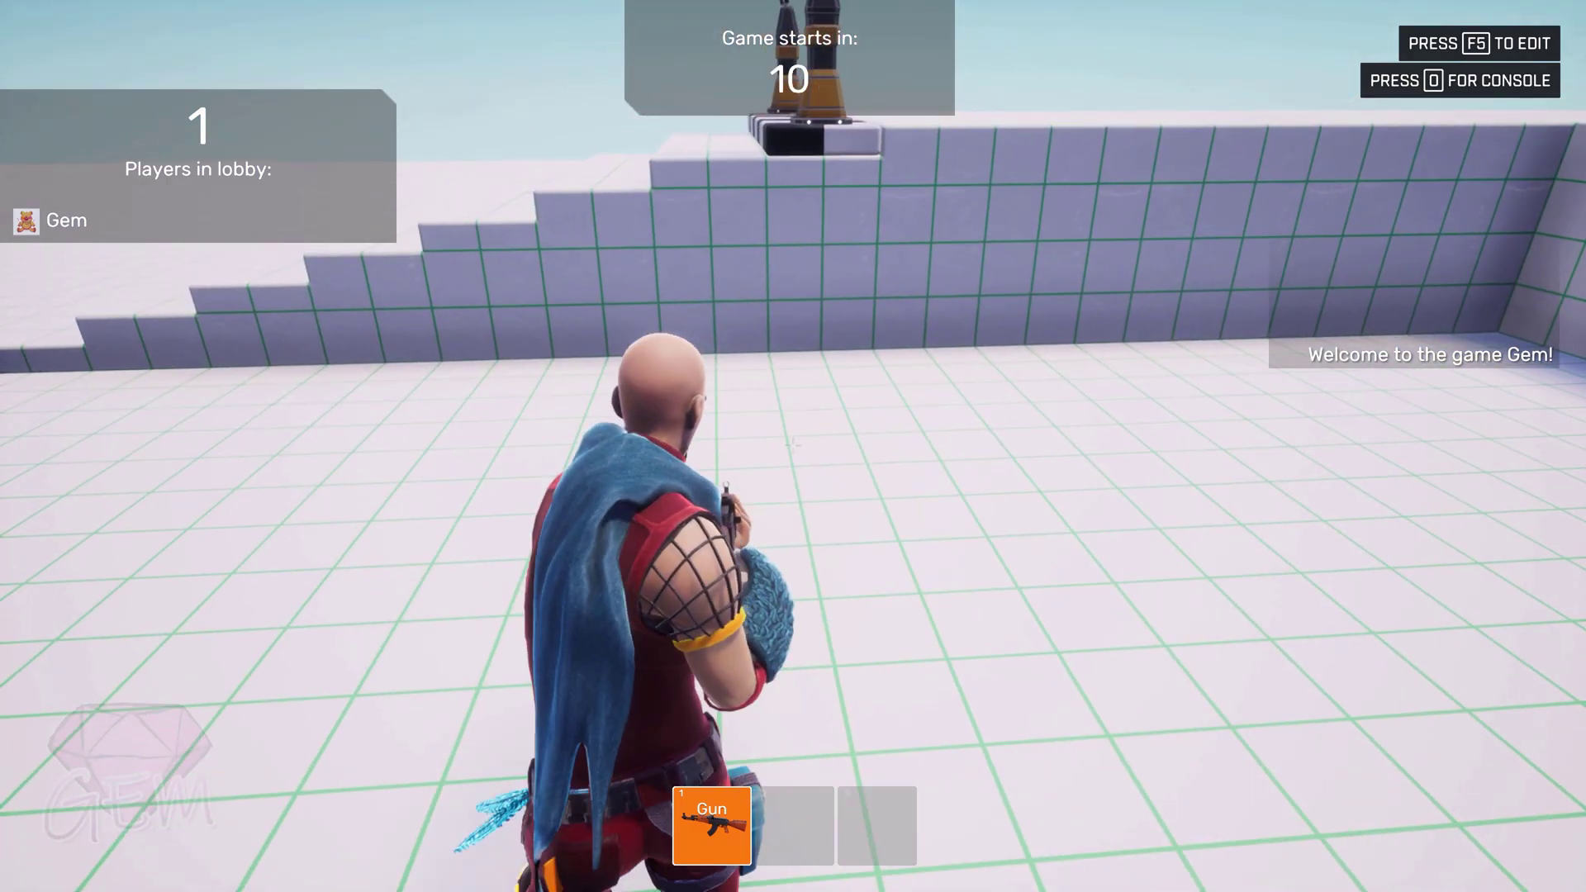
pyautogui.click(792, 444)
pyautogui.click(793, 444)
pyautogui.click(793, 443)
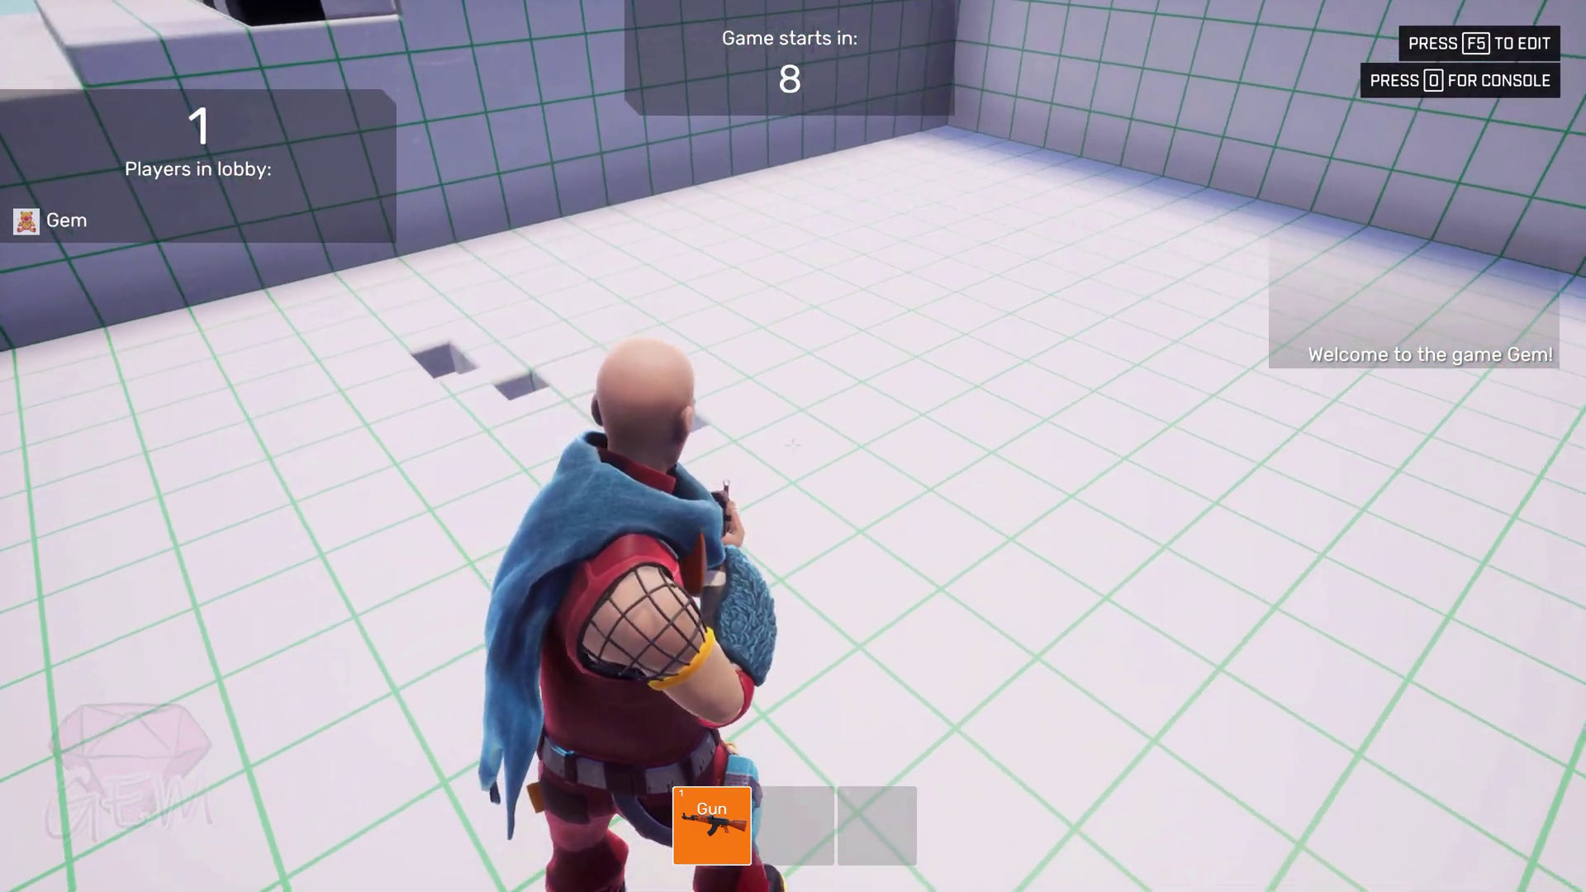
pyautogui.click(792, 444)
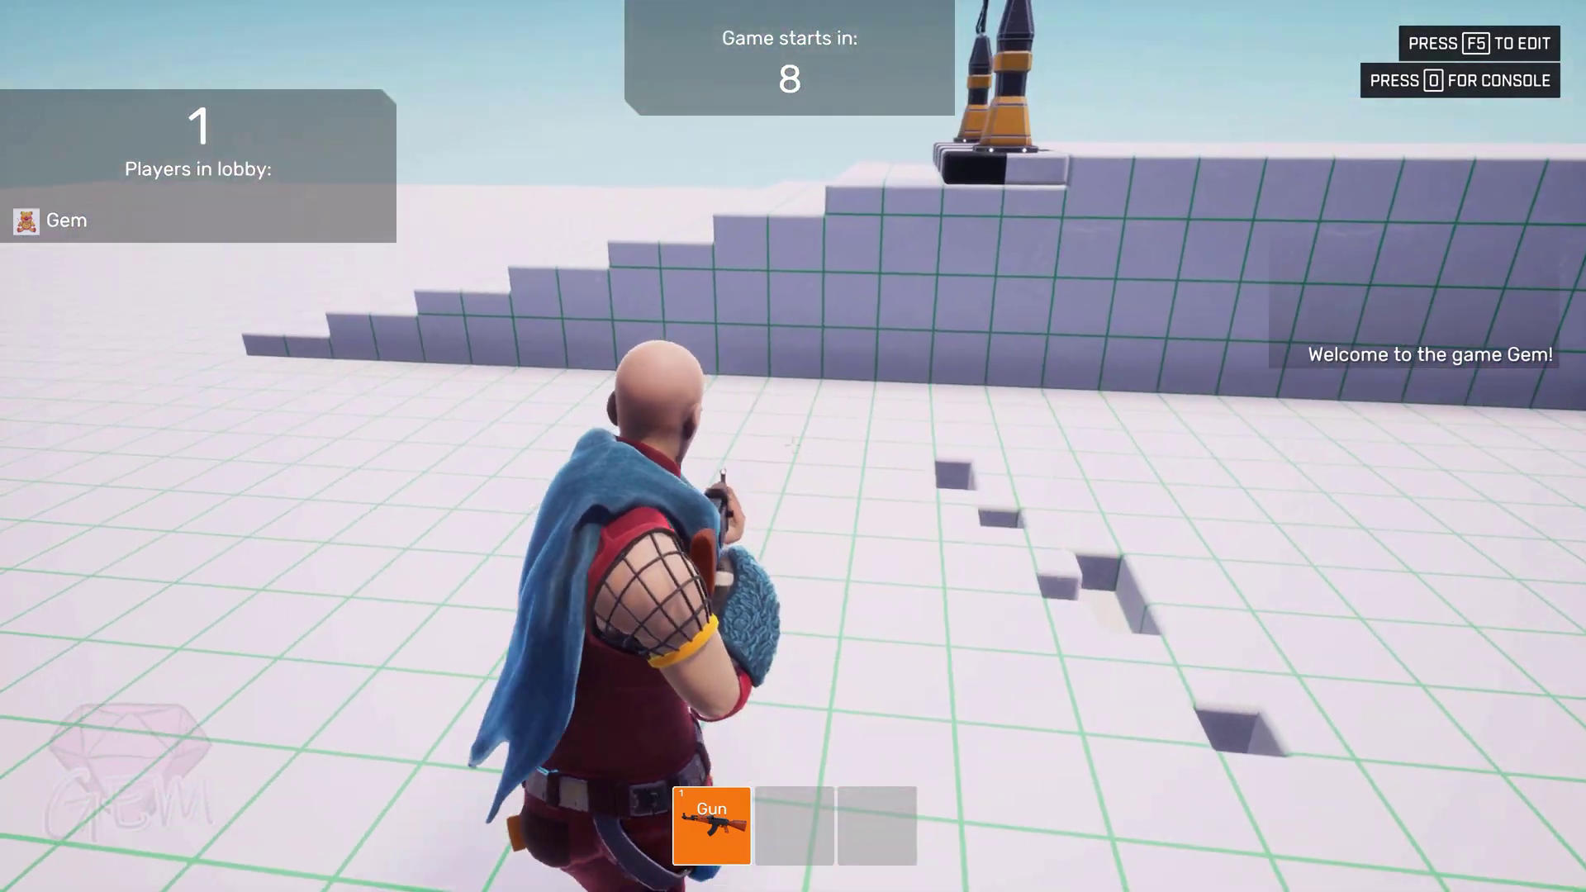
pyautogui.press('a')
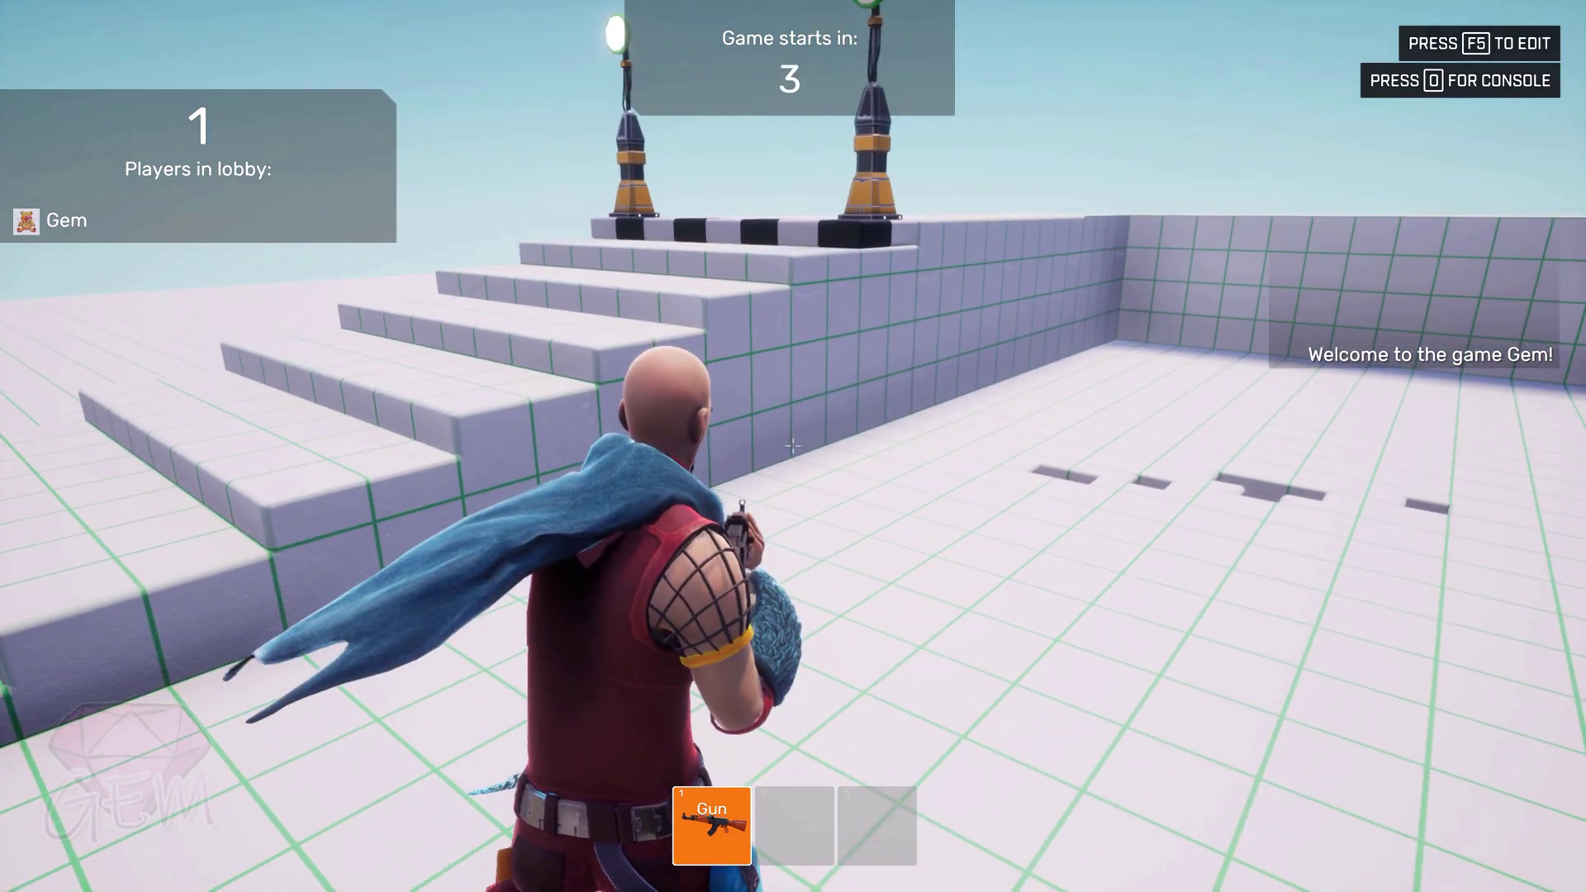
pyautogui.click(792, 446)
pyautogui.press('a')
pyautogui.click(792, 446)
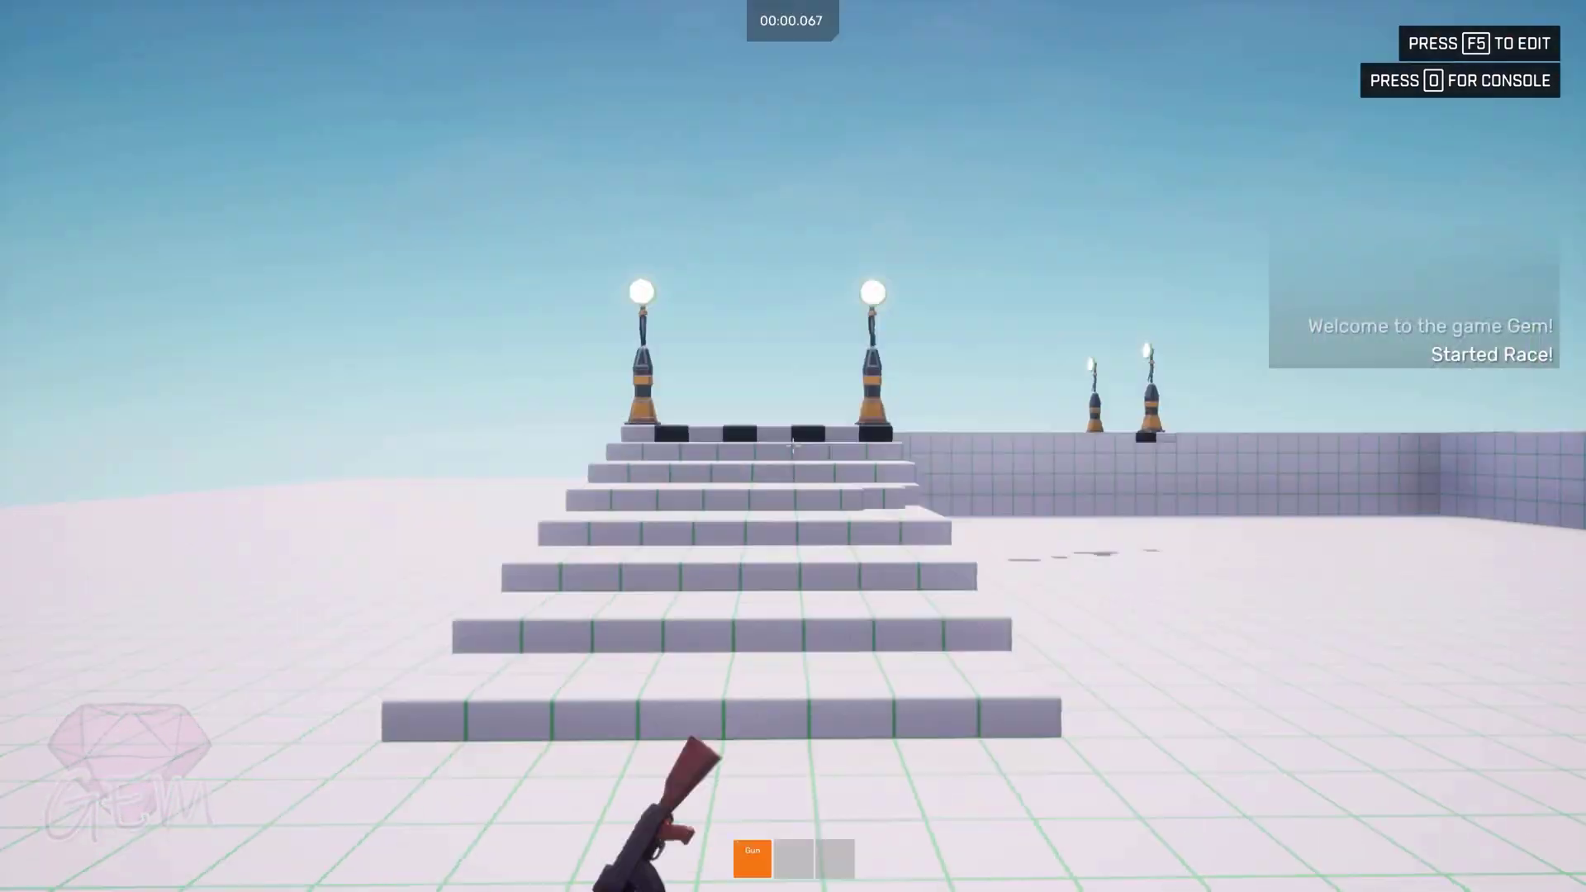
pyautogui.press('F5')
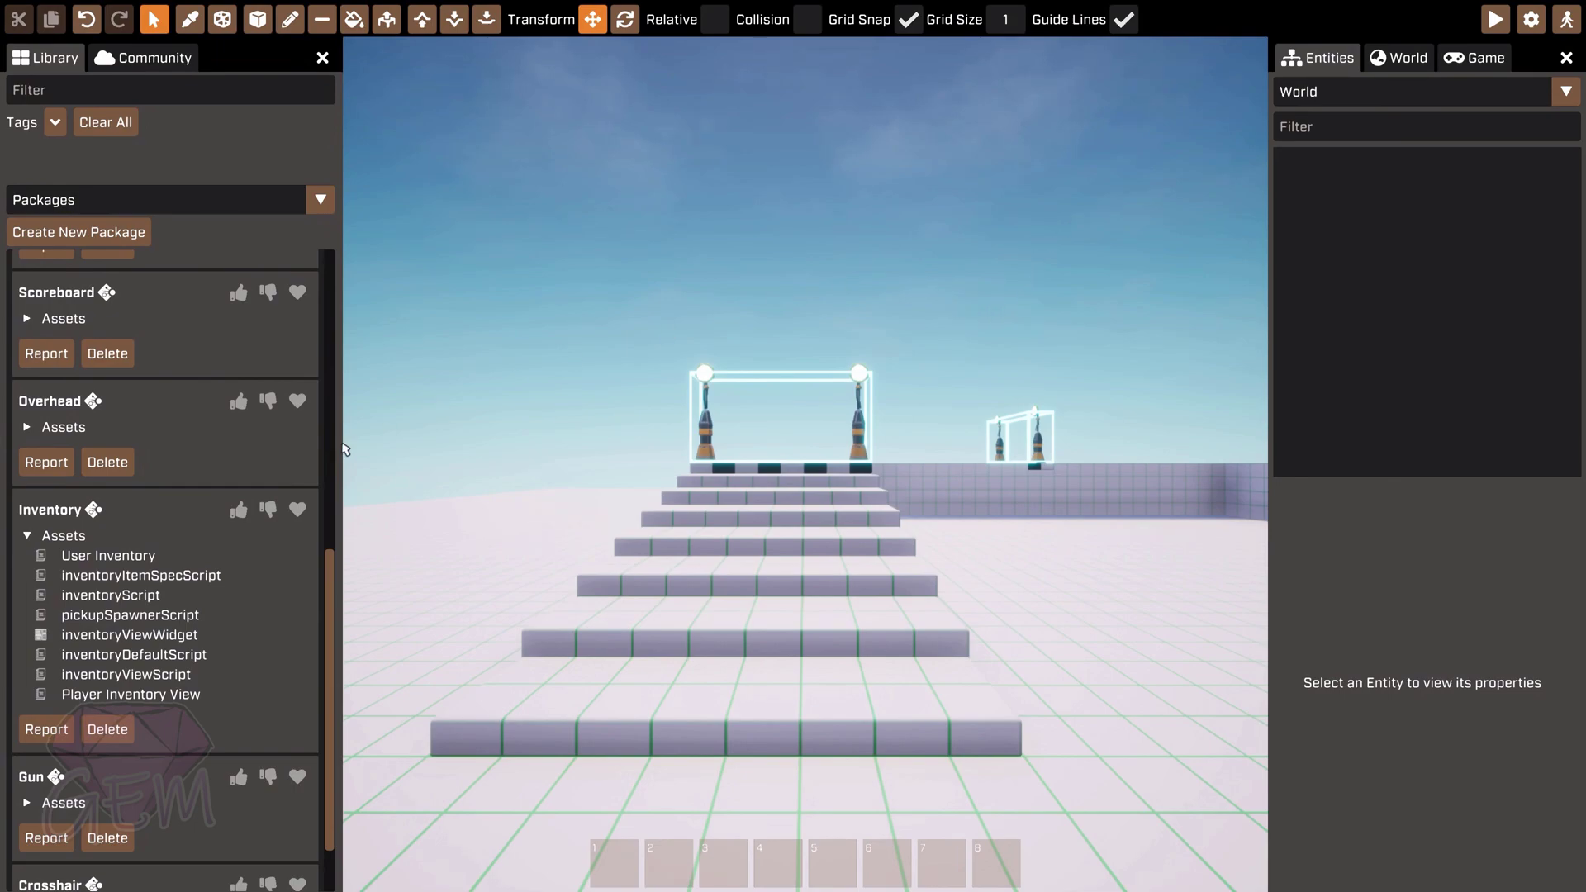
pyautogui.press('w')
pyautogui.moveTo(1044, 284); pyautogui.dragTo(1240, 109, button='right')
pyautogui.moveTo(430, 388); pyautogui.dragTo(369, 526, button='right')
pyautogui.click(1468, 263)
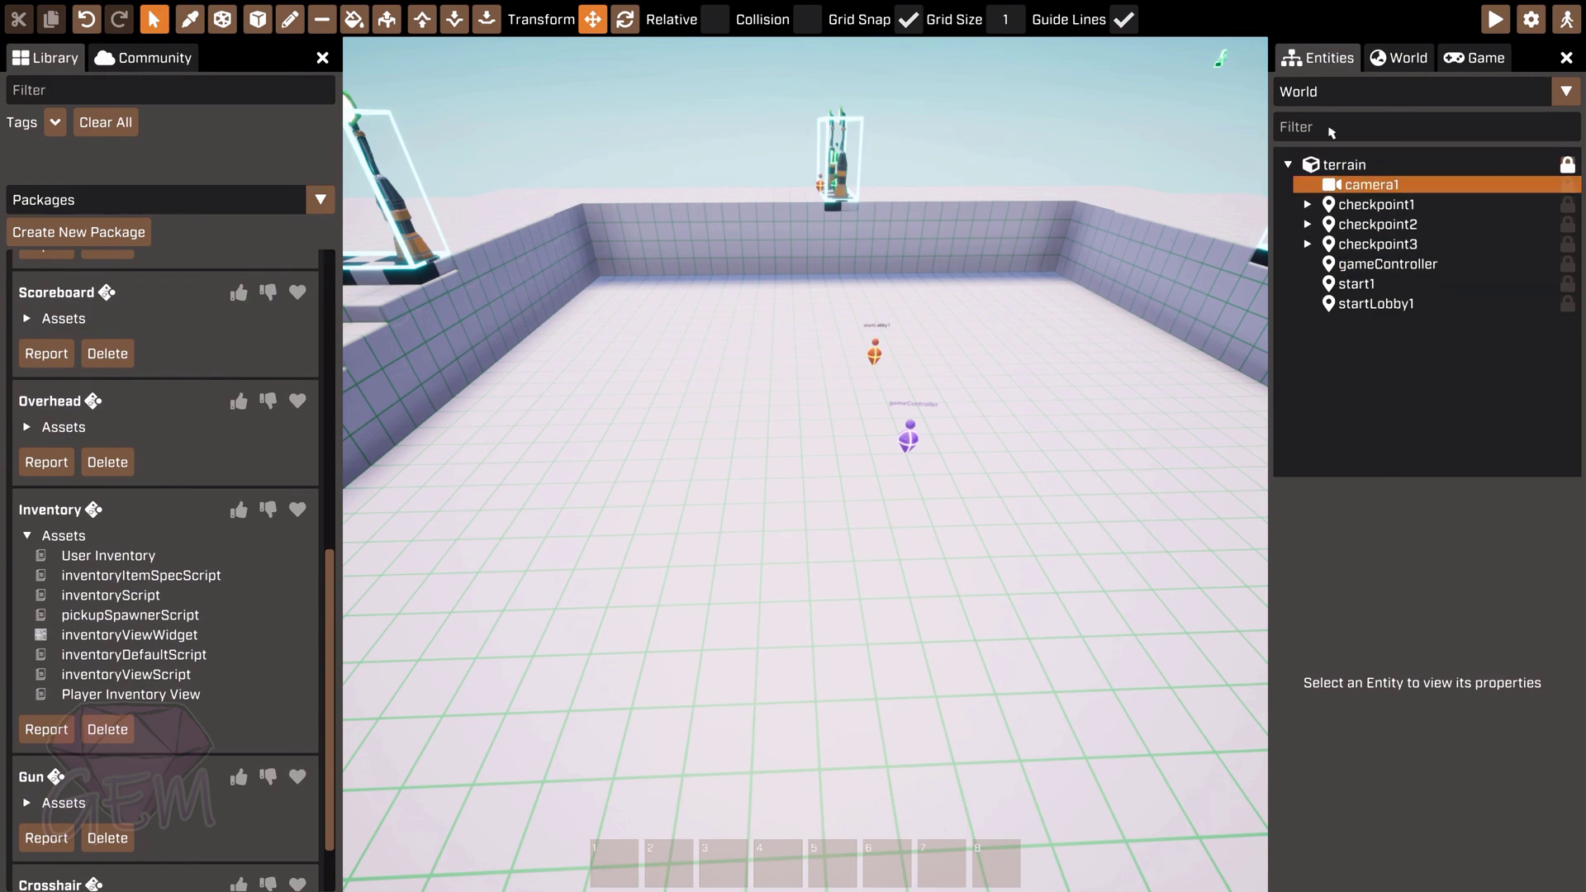
# Step: Duplicate the Gun template from the library's Templates and name the copy Shotgun
pyautogui.click(1327, 97)
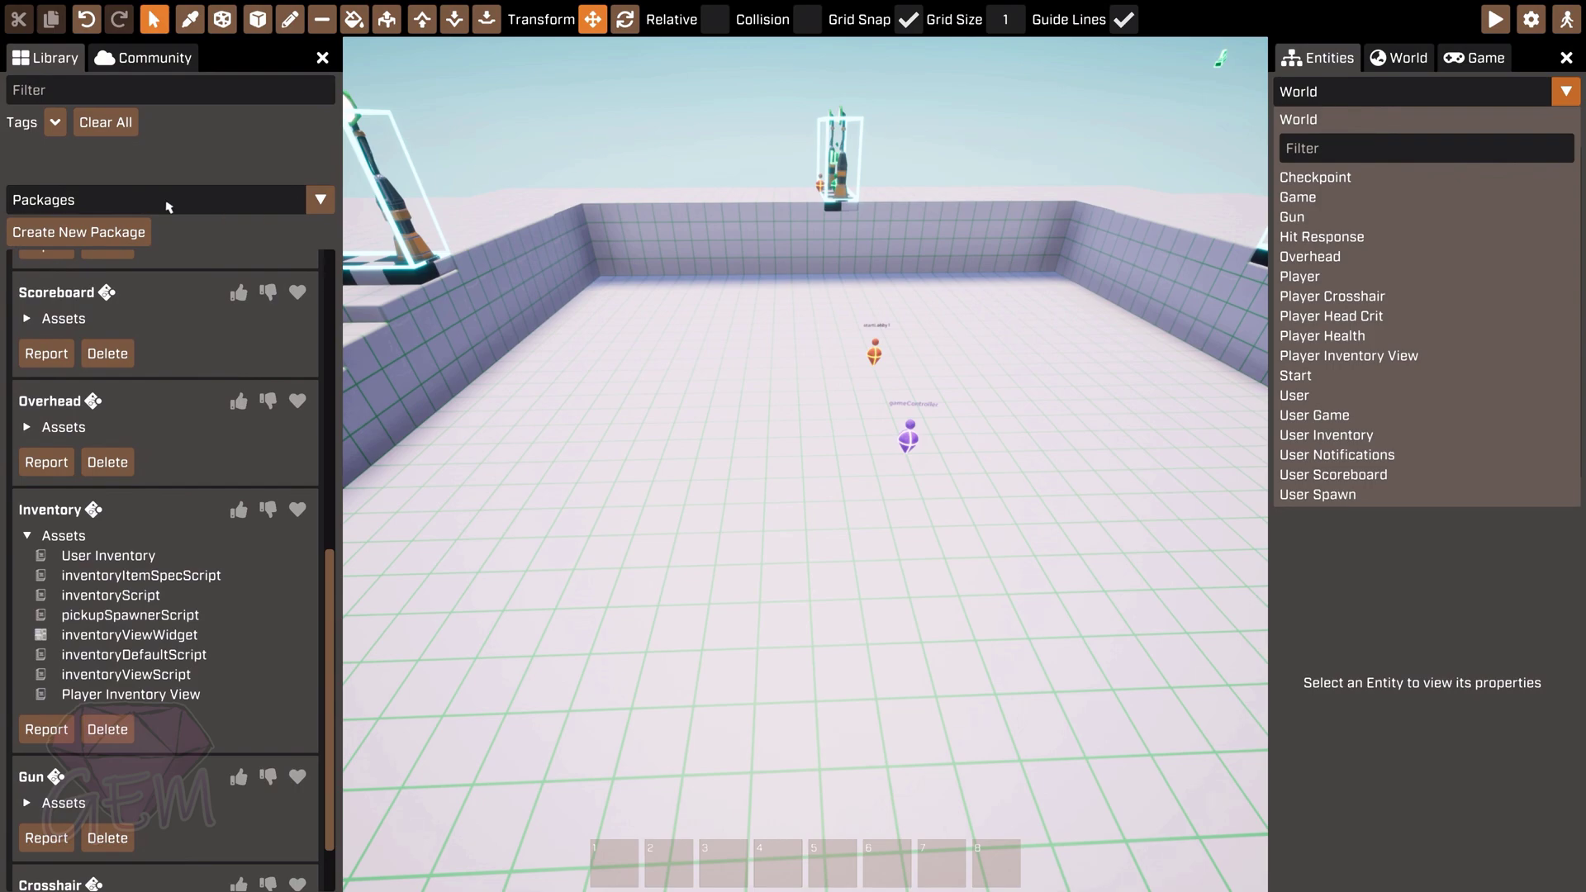
pyautogui.click(321, 200)
pyautogui.click(321, 200)
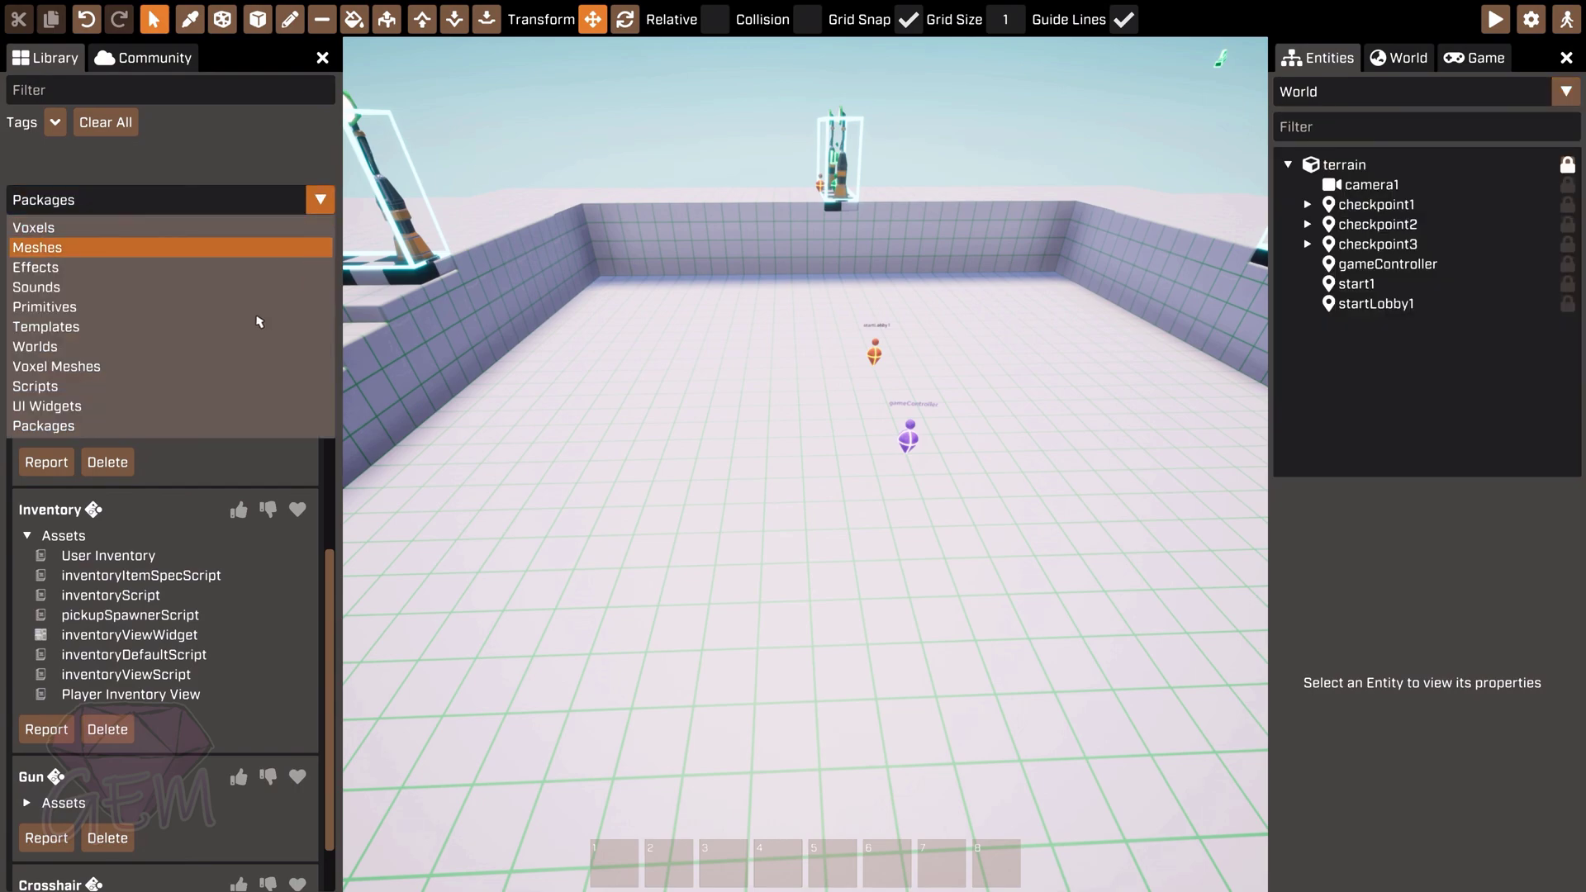
pyautogui.click(40, 330)
pyautogui.scroll(1, 151, 389)
pyautogui.click(264, 306)
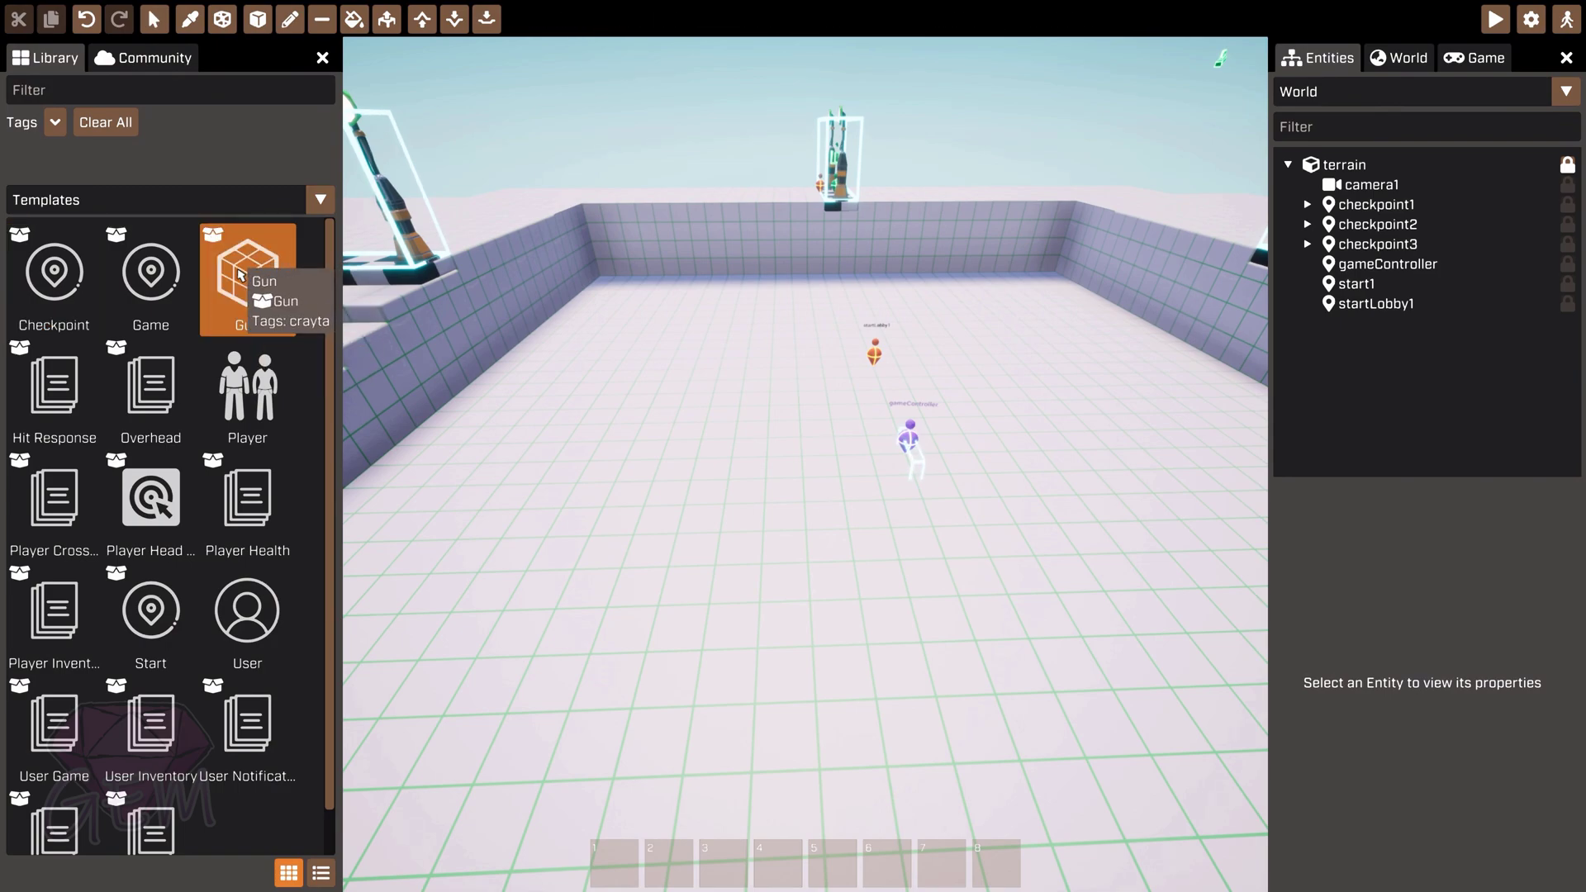
pyautogui.rightClick(268, 266)
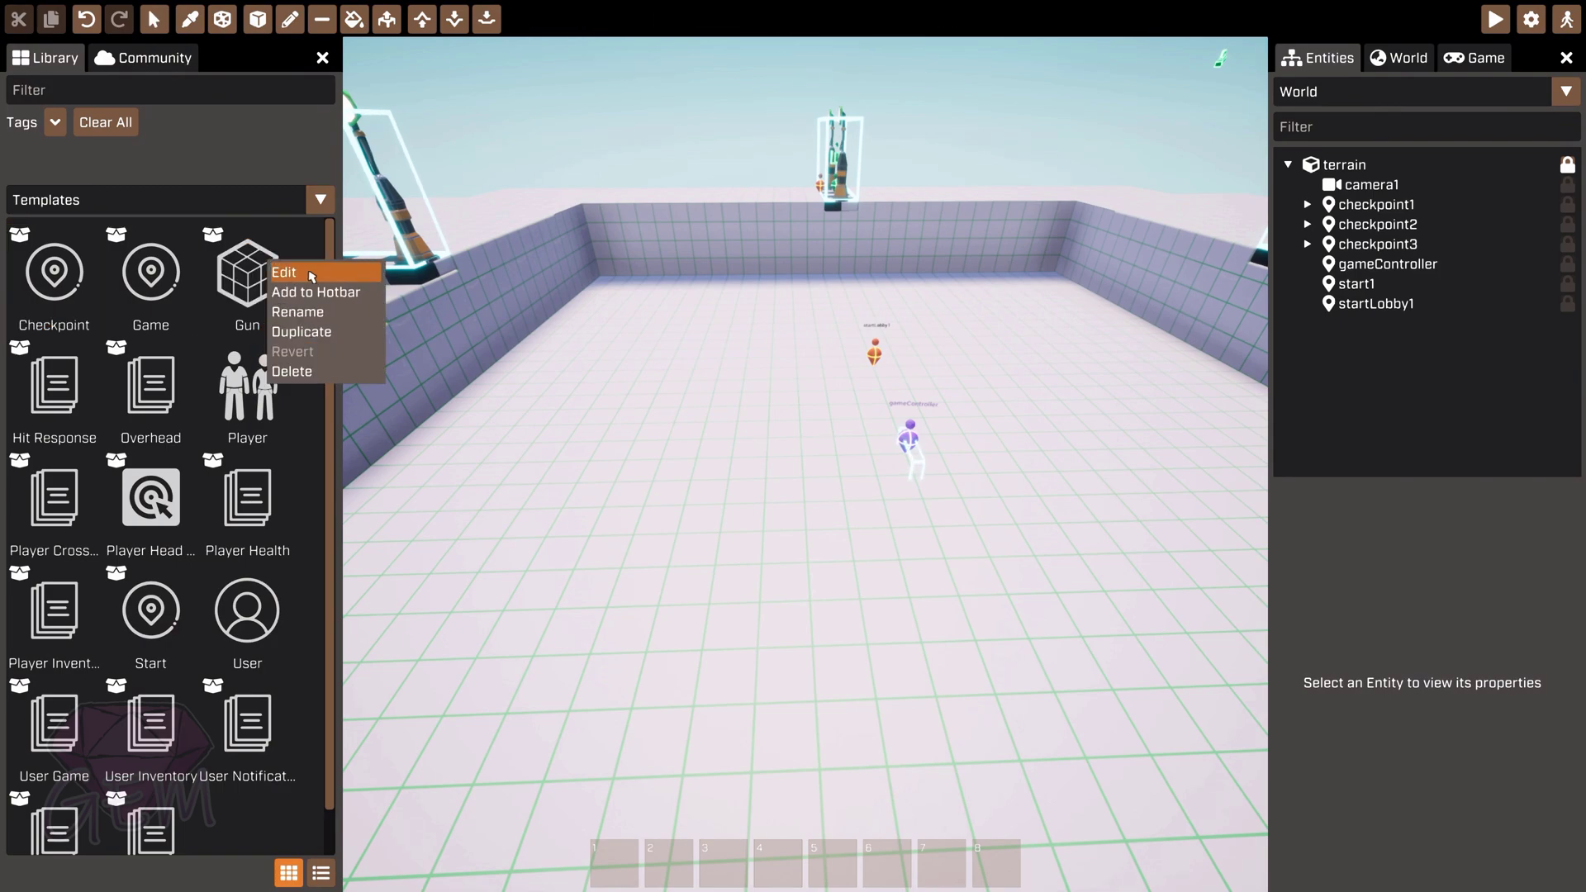
pyautogui.rightClick(232, 284)
pyautogui.click(272, 351)
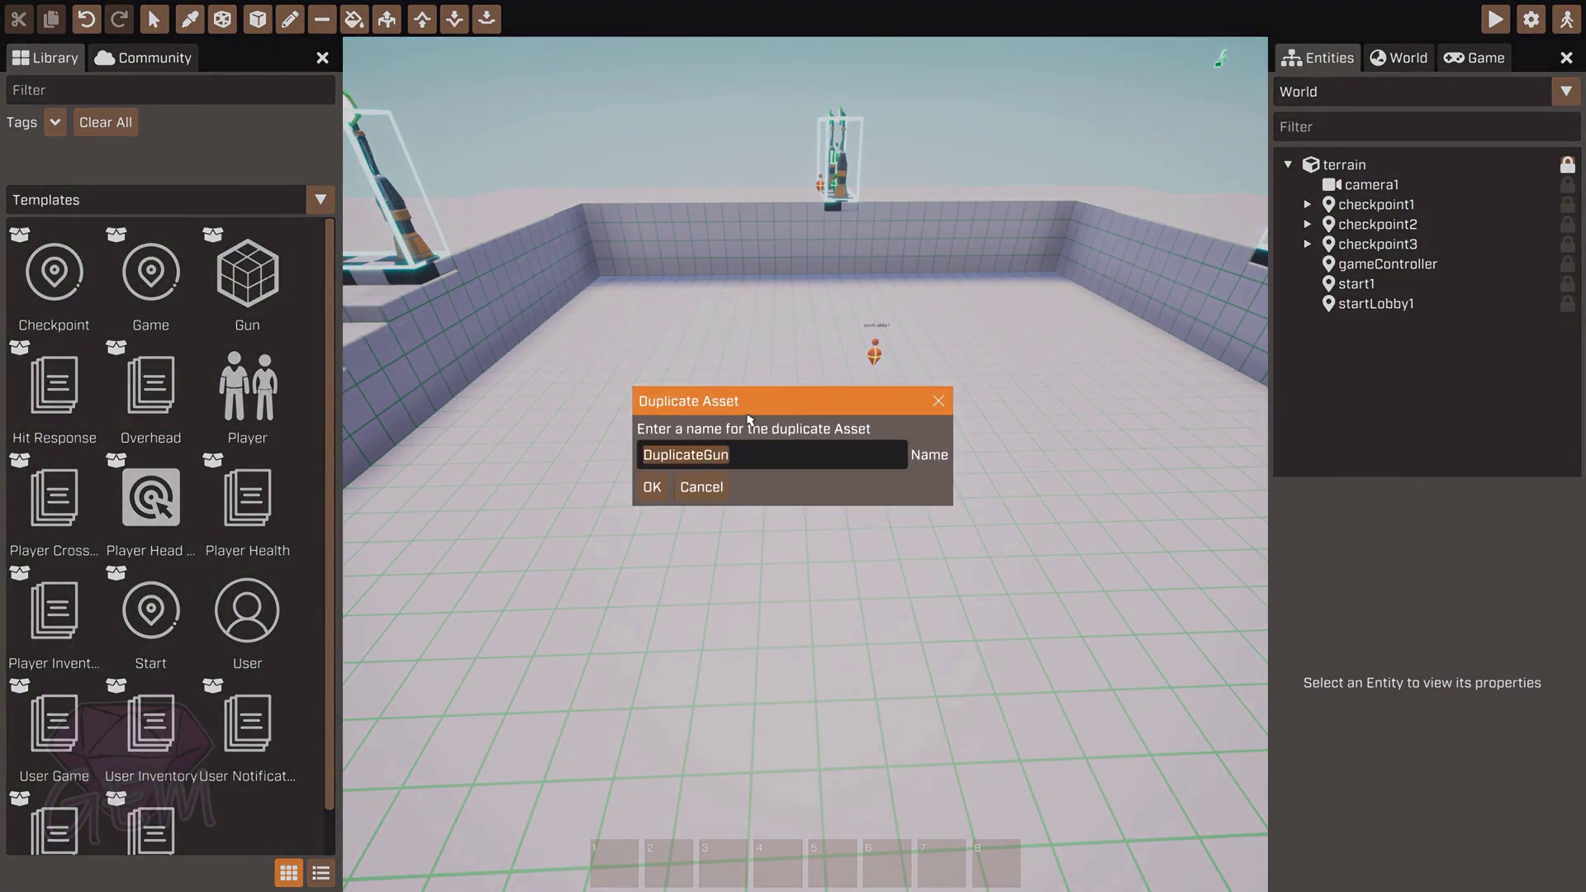
pyautogui.click(825, 460)
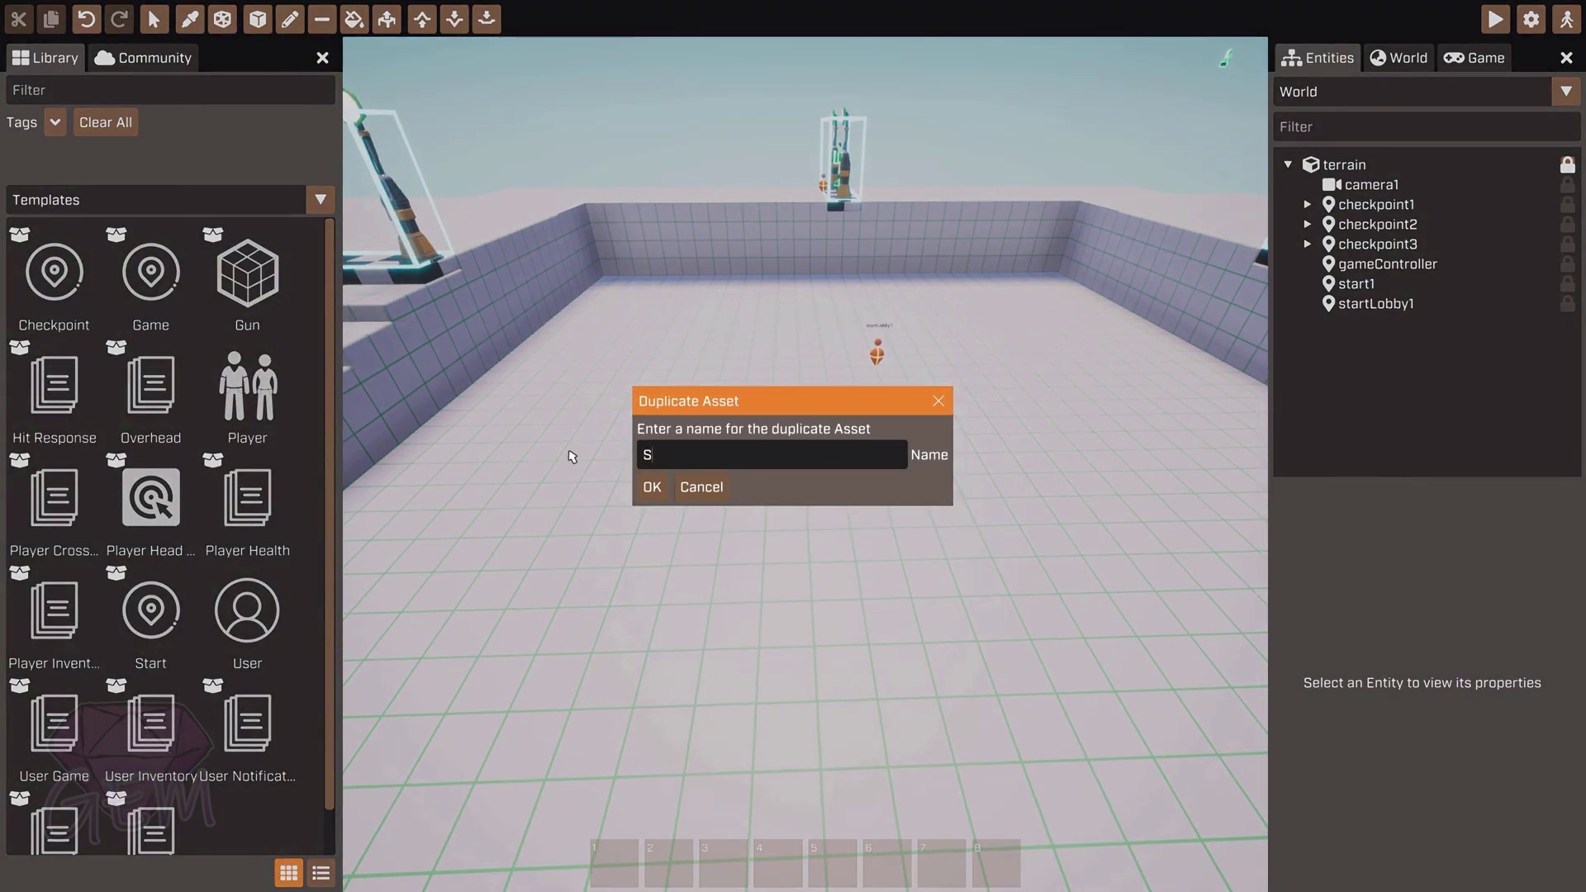
pyautogui.click(653, 489)
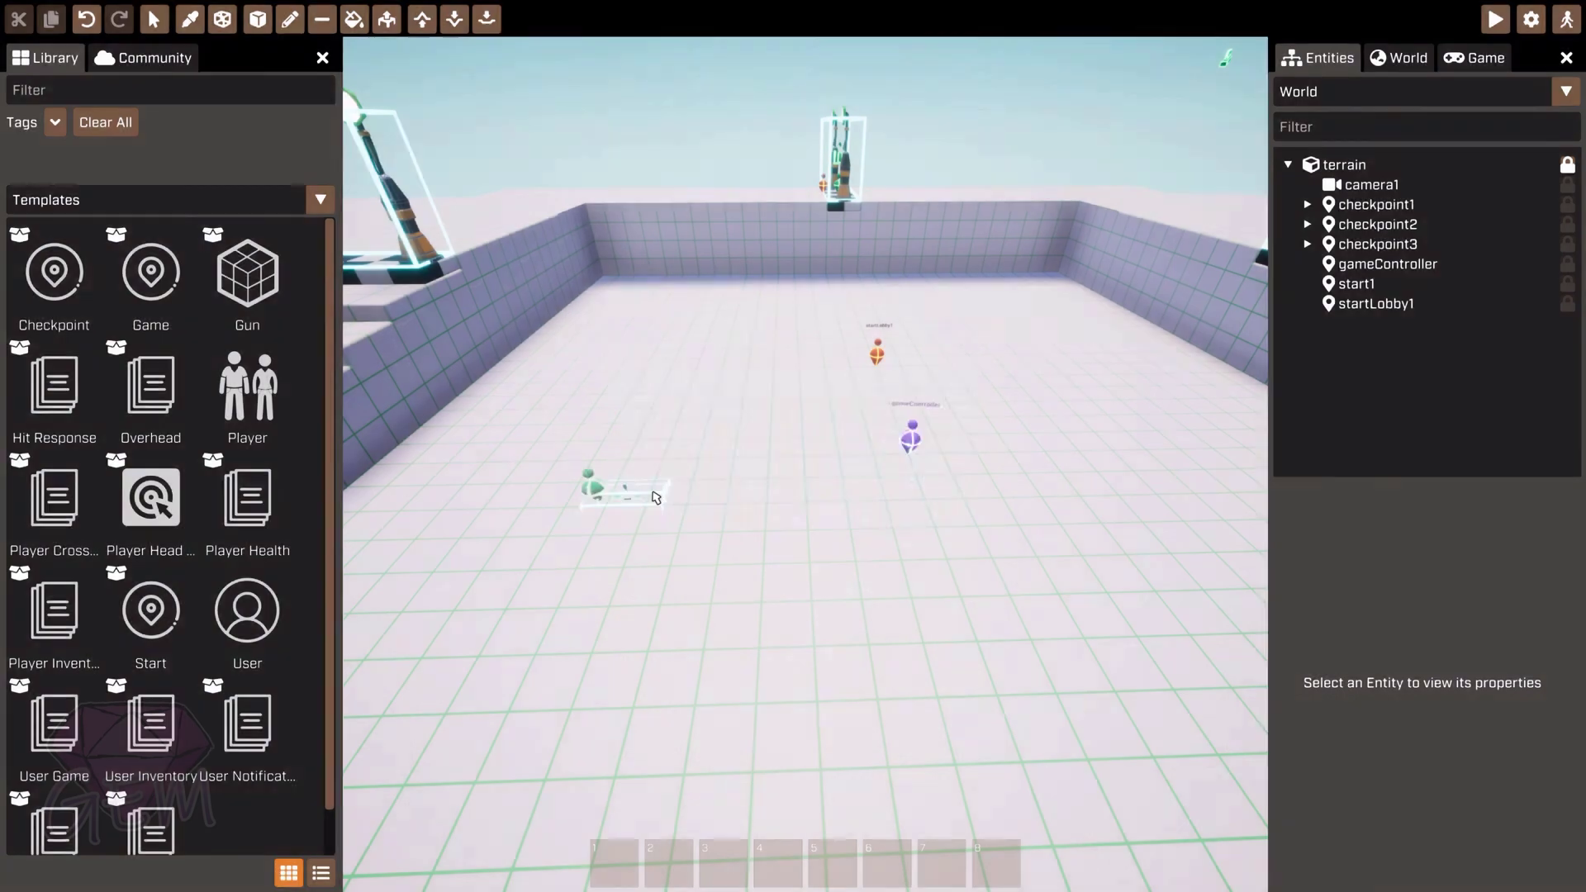
pyautogui.moveTo(736, 443); pyautogui.dragTo(662, 462)
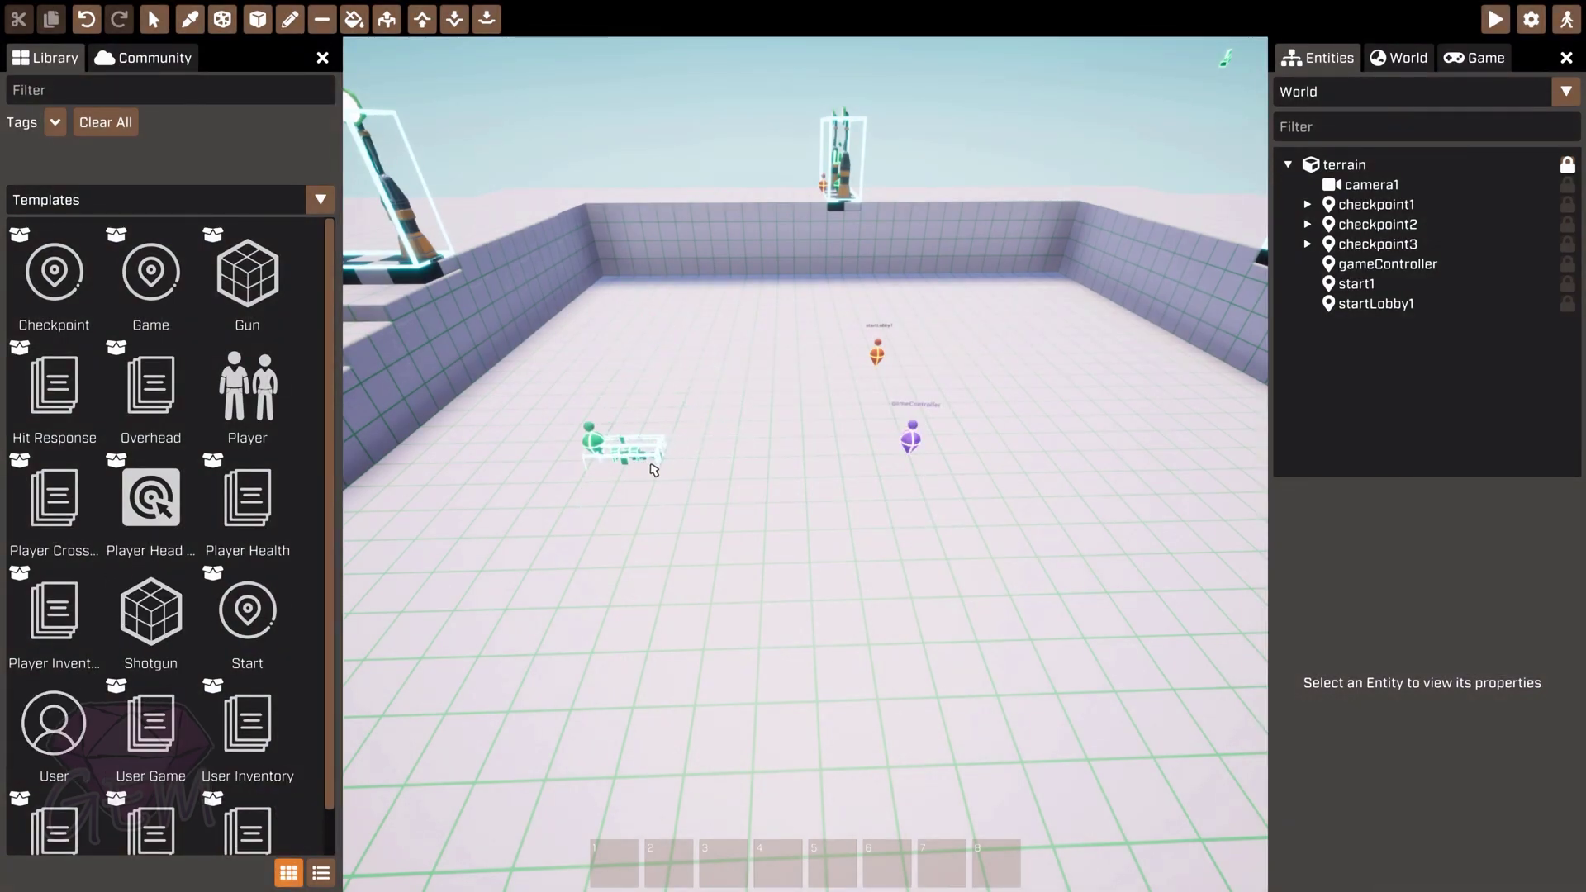
pyautogui.moveTo(759, 489); pyautogui.dragTo(724, 406)
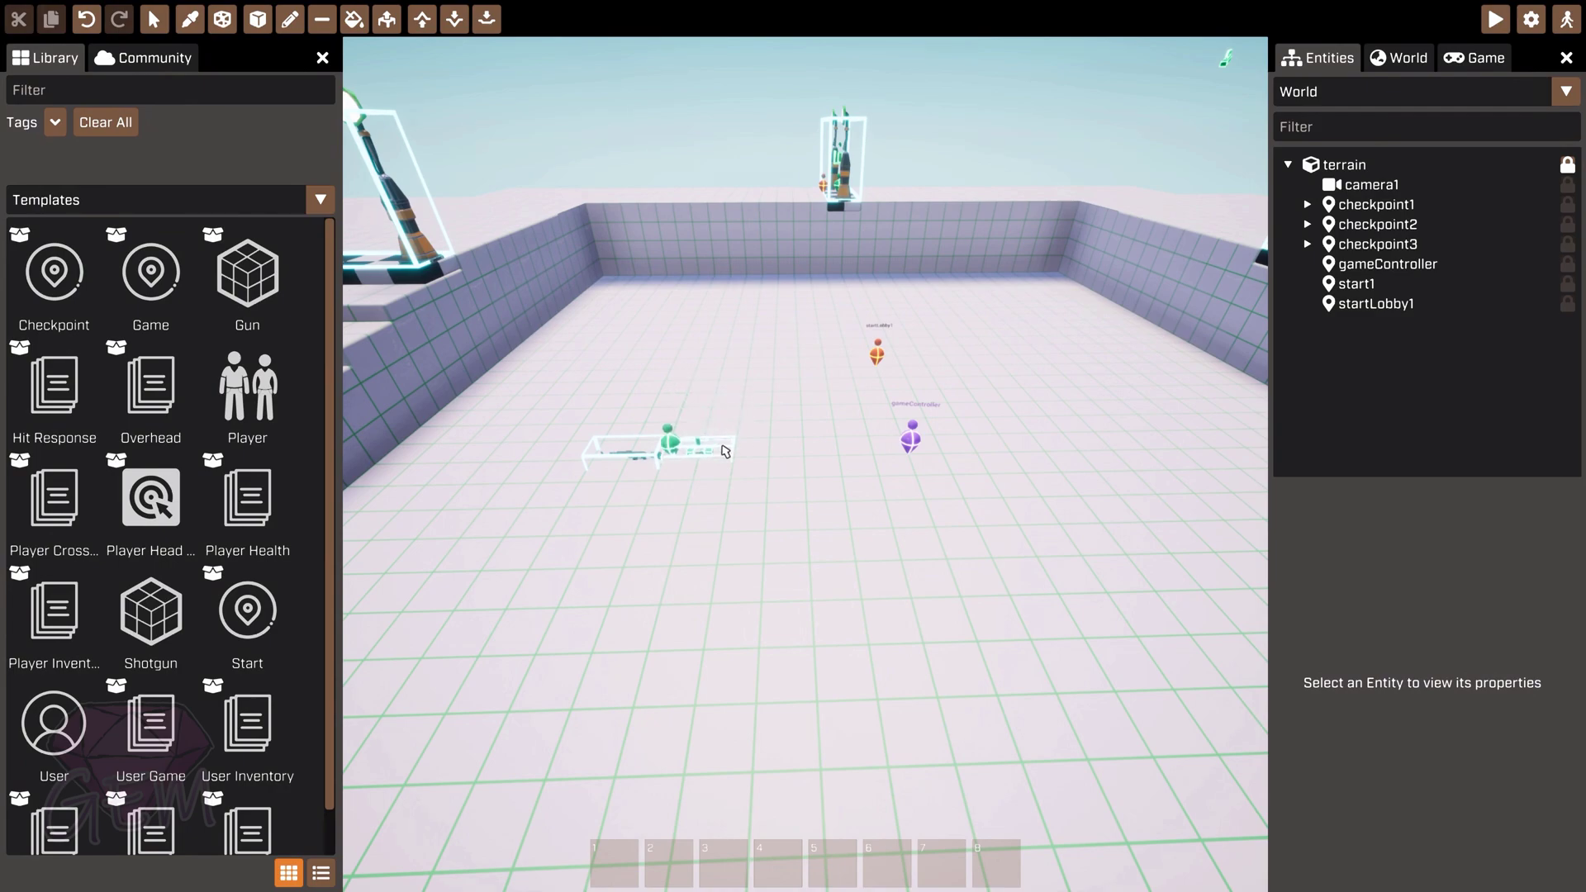
pyautogui.press('Delete')
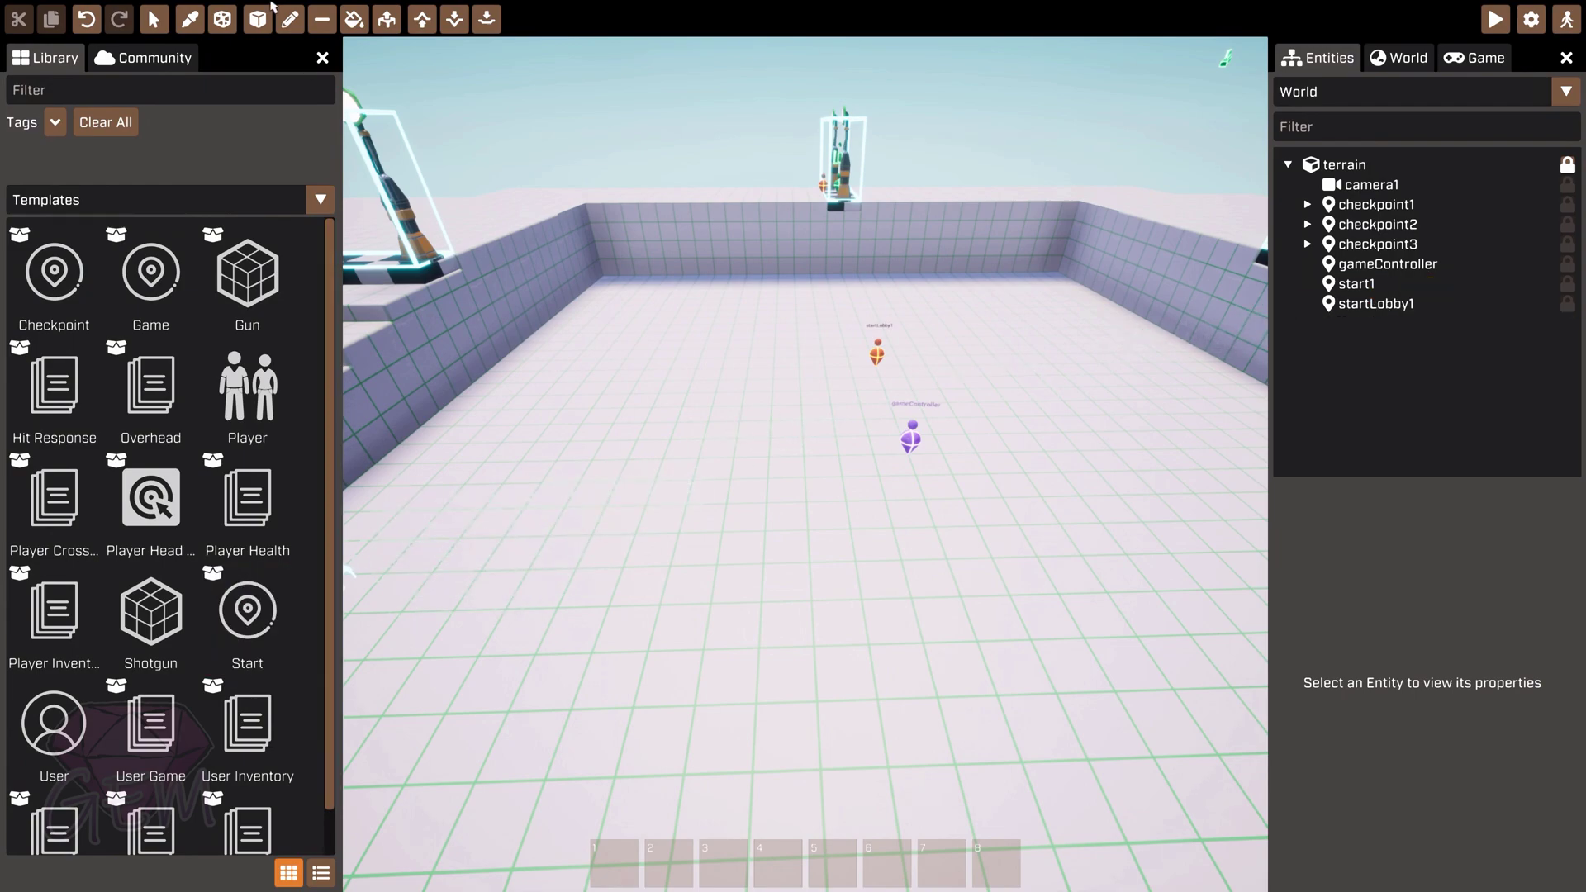
pyautogui.click(154, 22)
# Step: Open the Shotgun template for editing
pyautogui.scroll(-1, 148, 694)
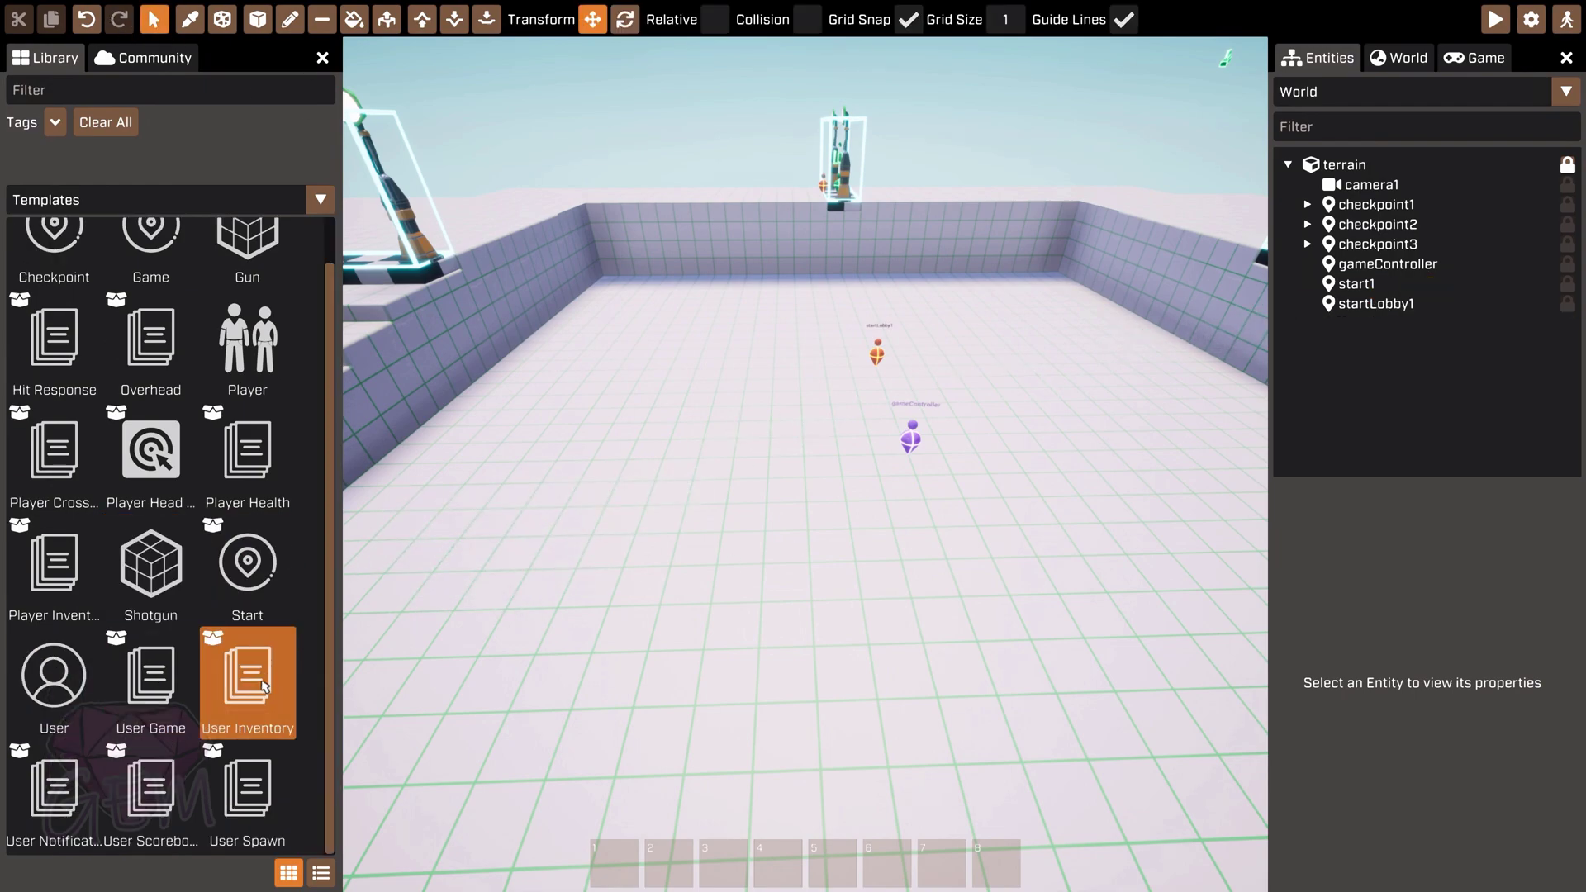
pyautogui.rightClick(156, 565)
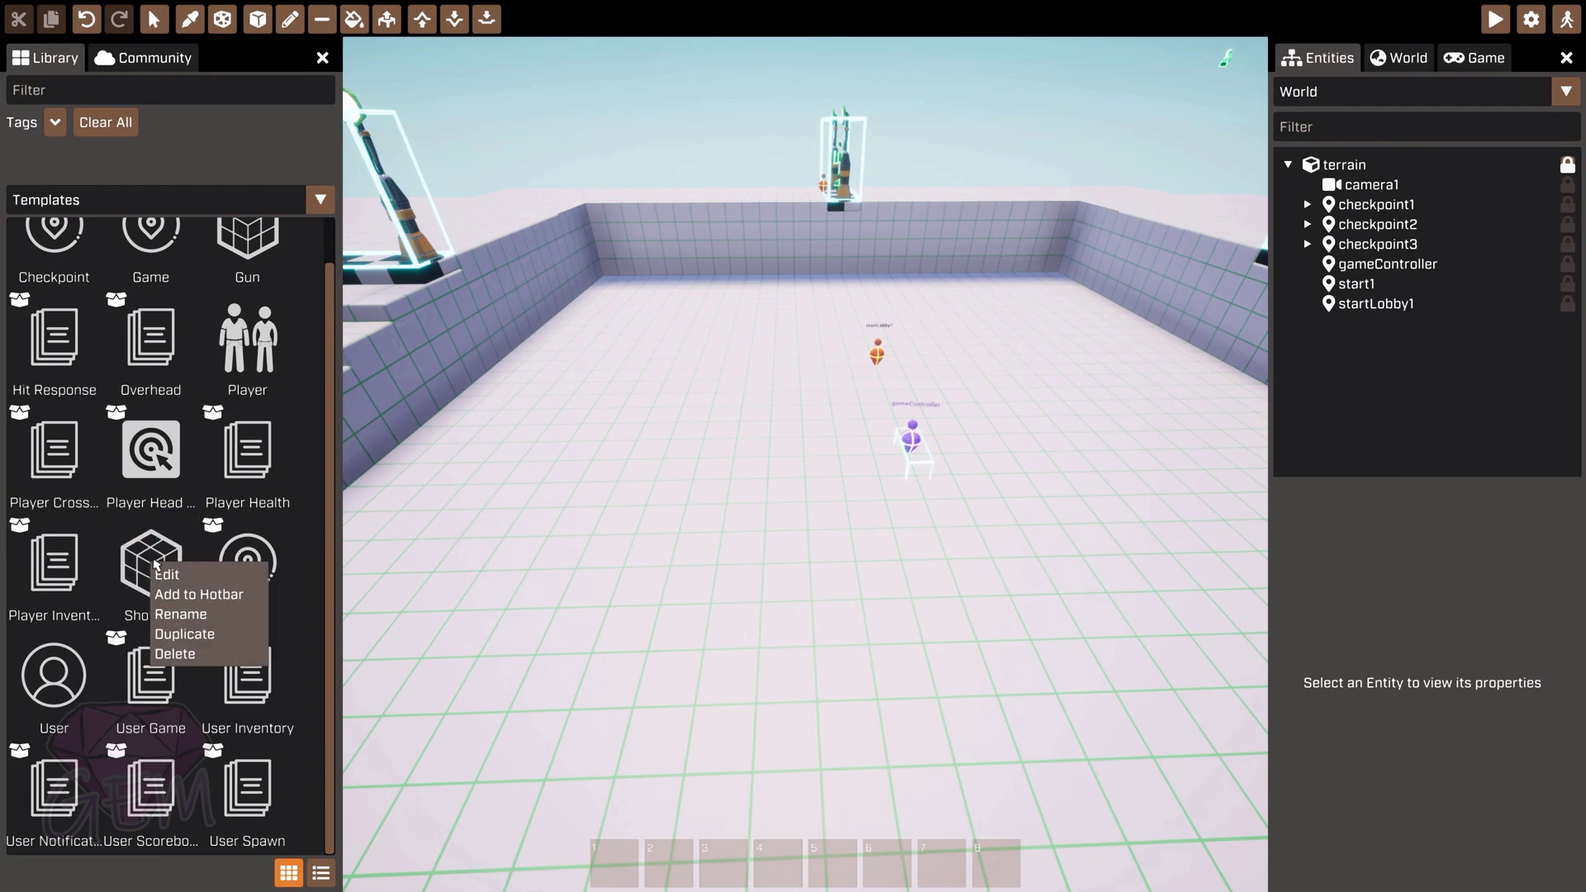
pyautogui.click(218, 575)
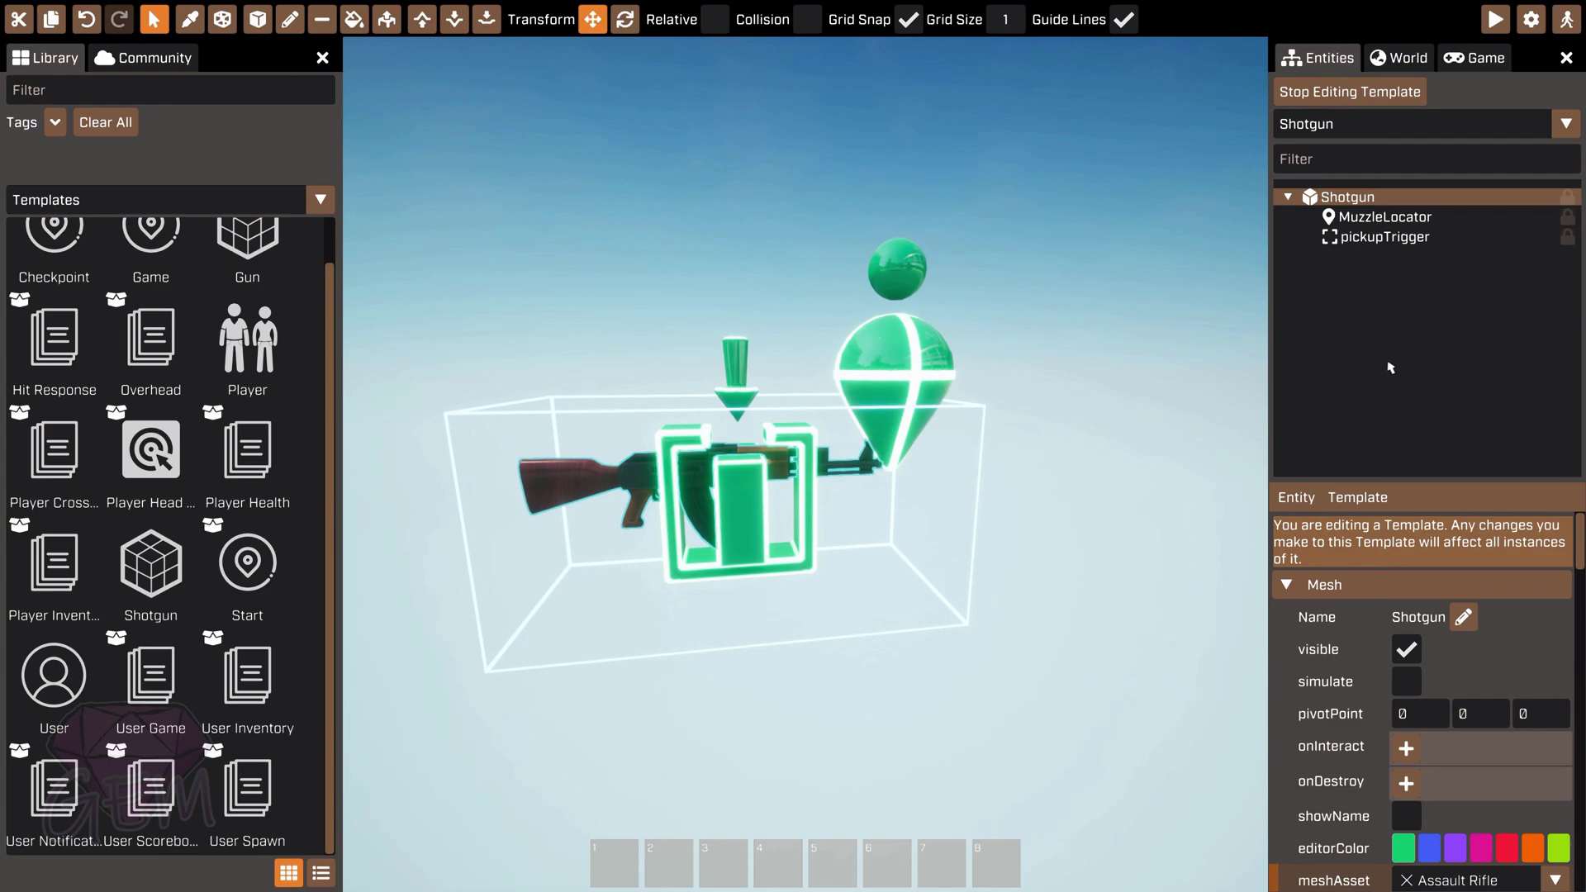
# Step: Try the Apple, Air Vent Straight and Alarm meshes on the Shotgun template, then return to the Apple mesh
pyautogui.scroll(-3, 1459, 557)
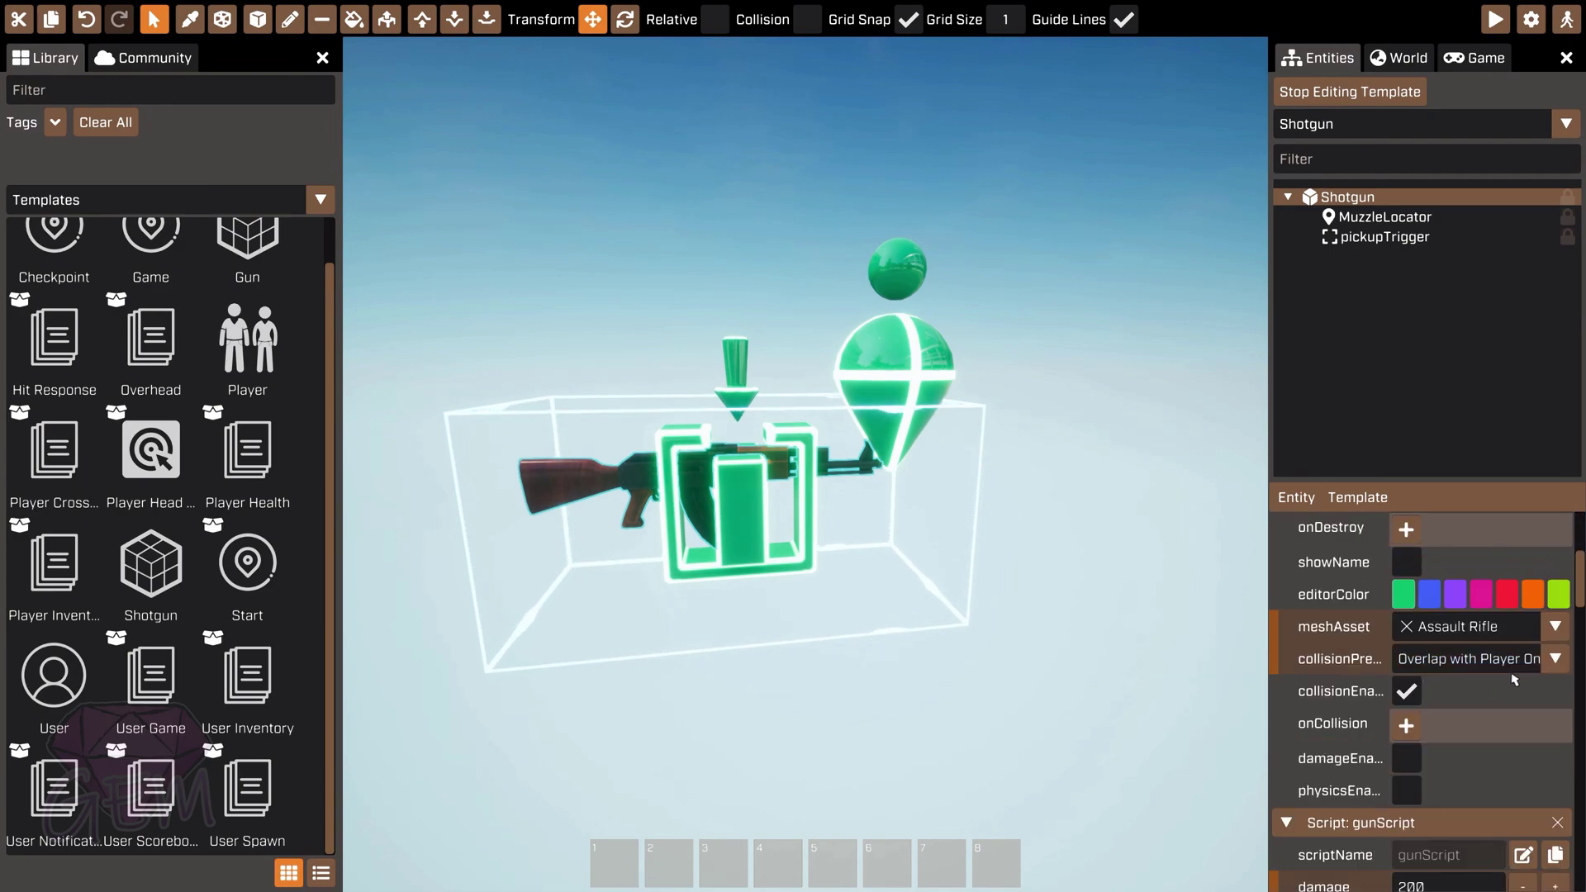
pyautogui.click(1557, 627)
pyautogui.click(1364, 405)
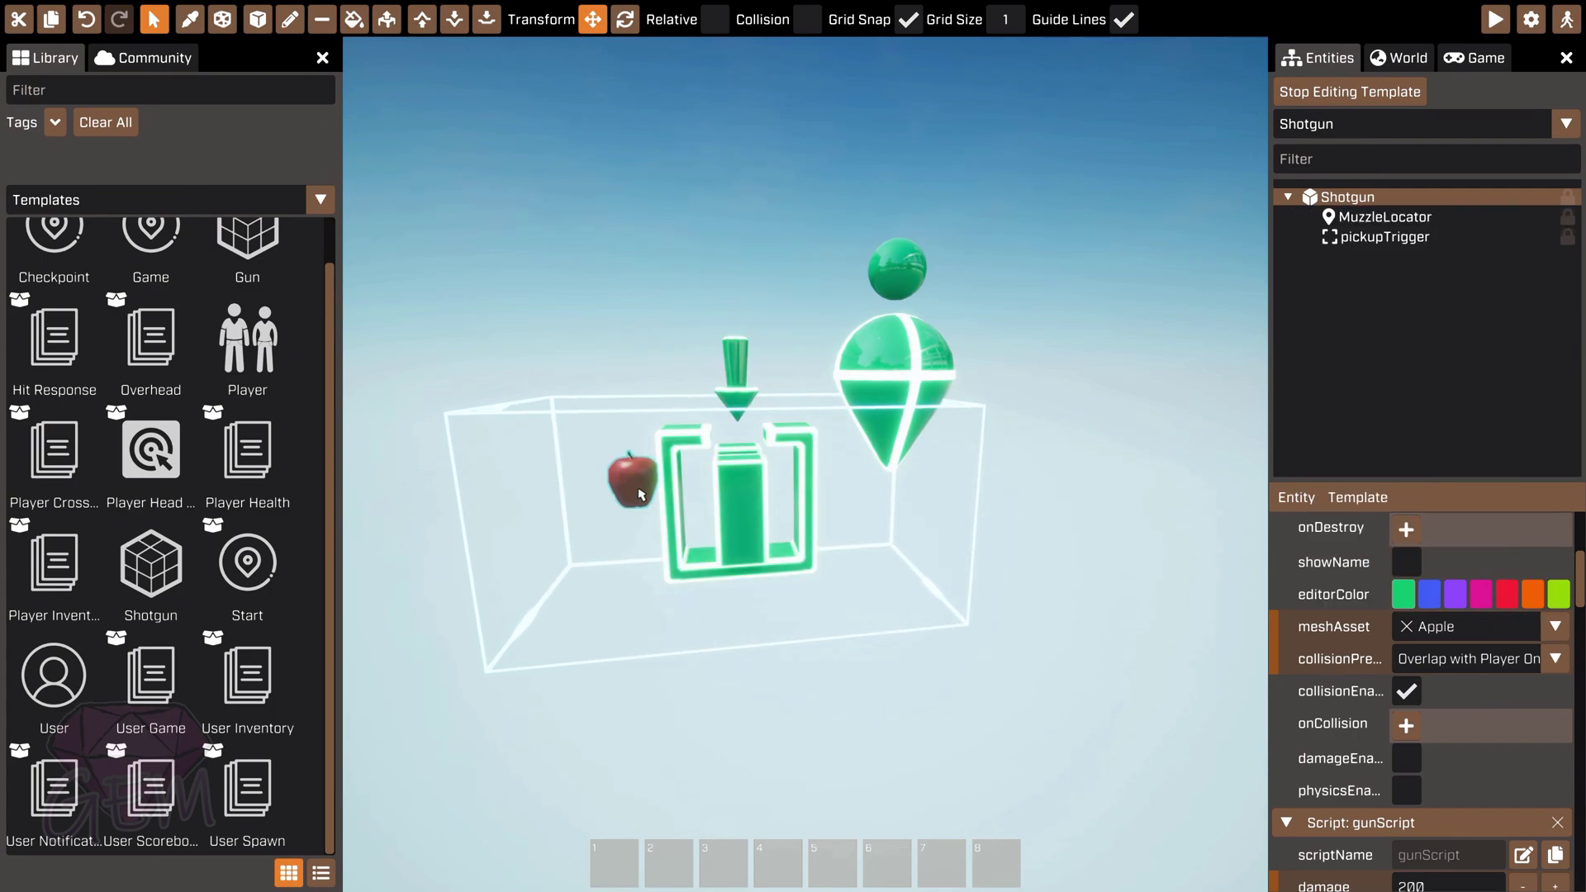
pyautogui.click(1557, 627)
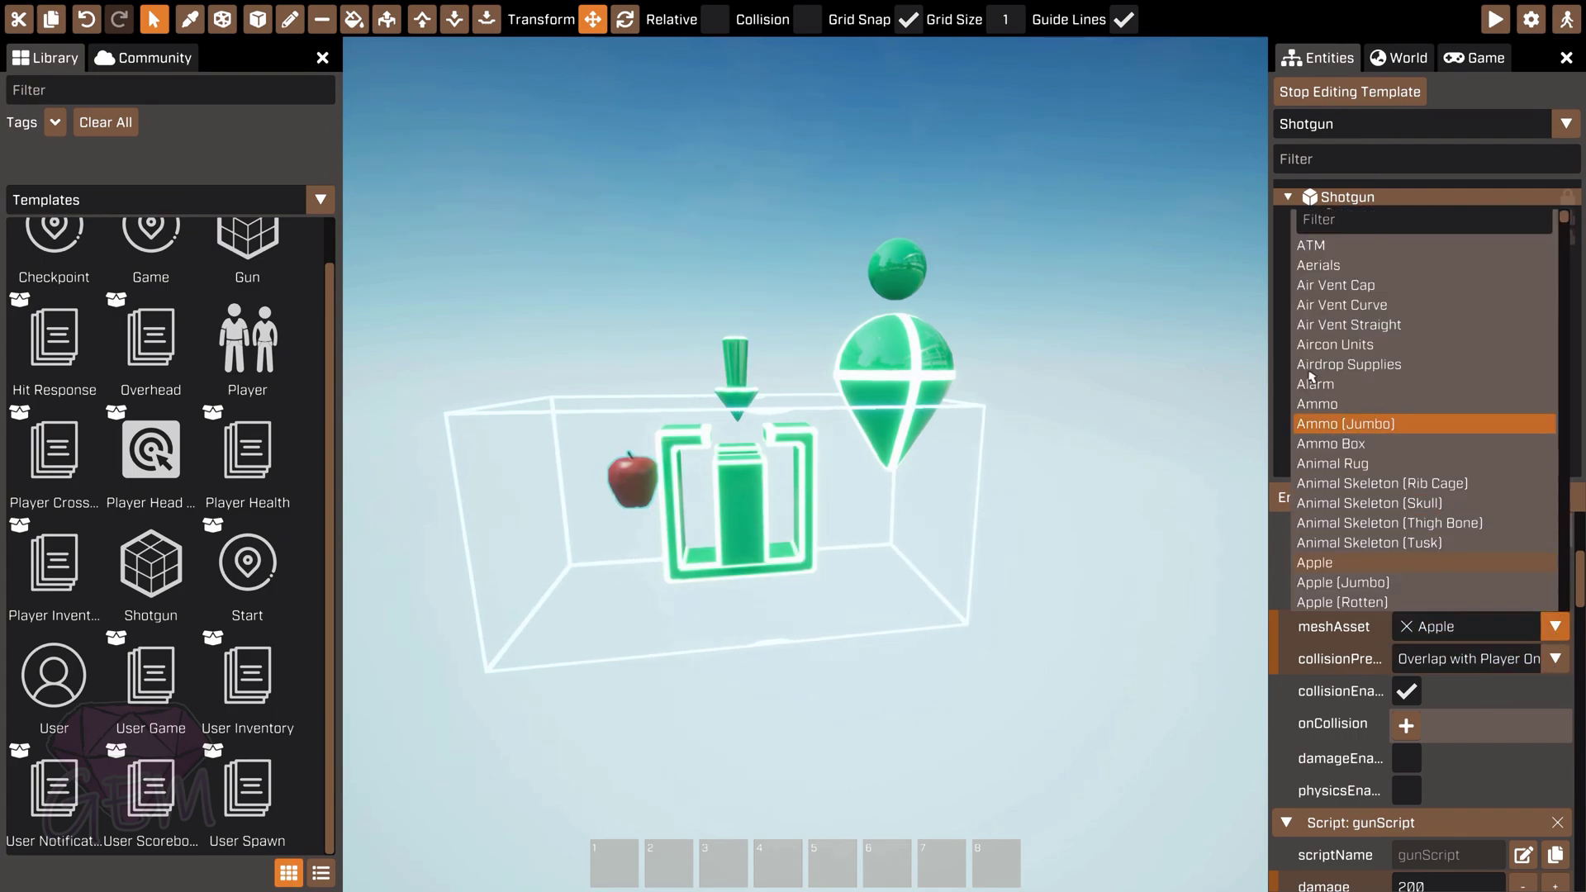
pyautogui.click(1372, 326)
pyautogui.click(1557, 627)
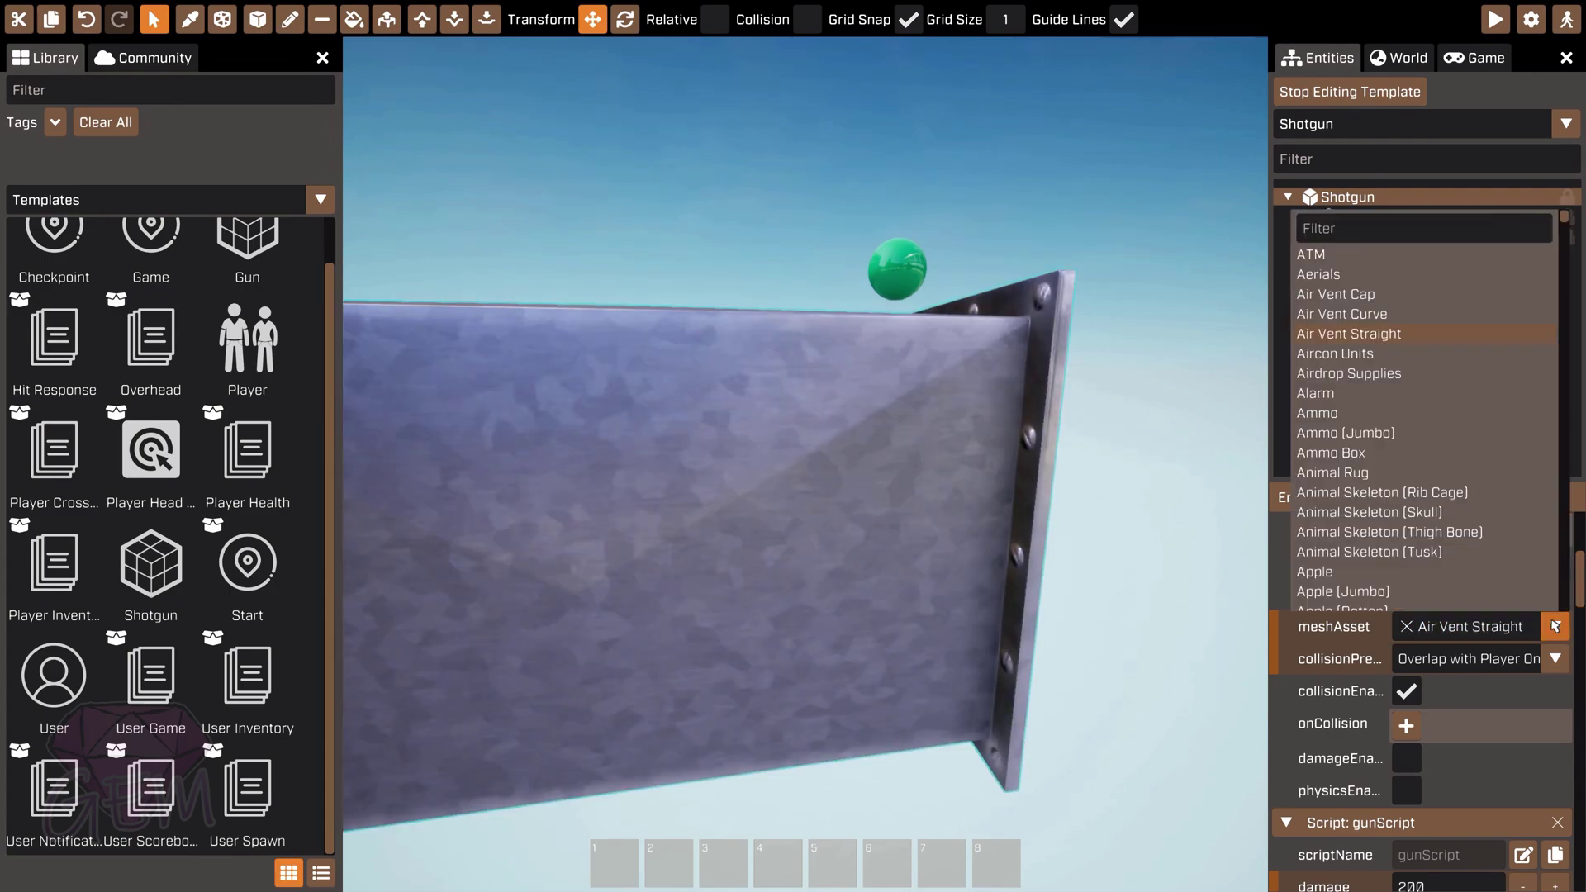
pyautogui.click(1361, 401)
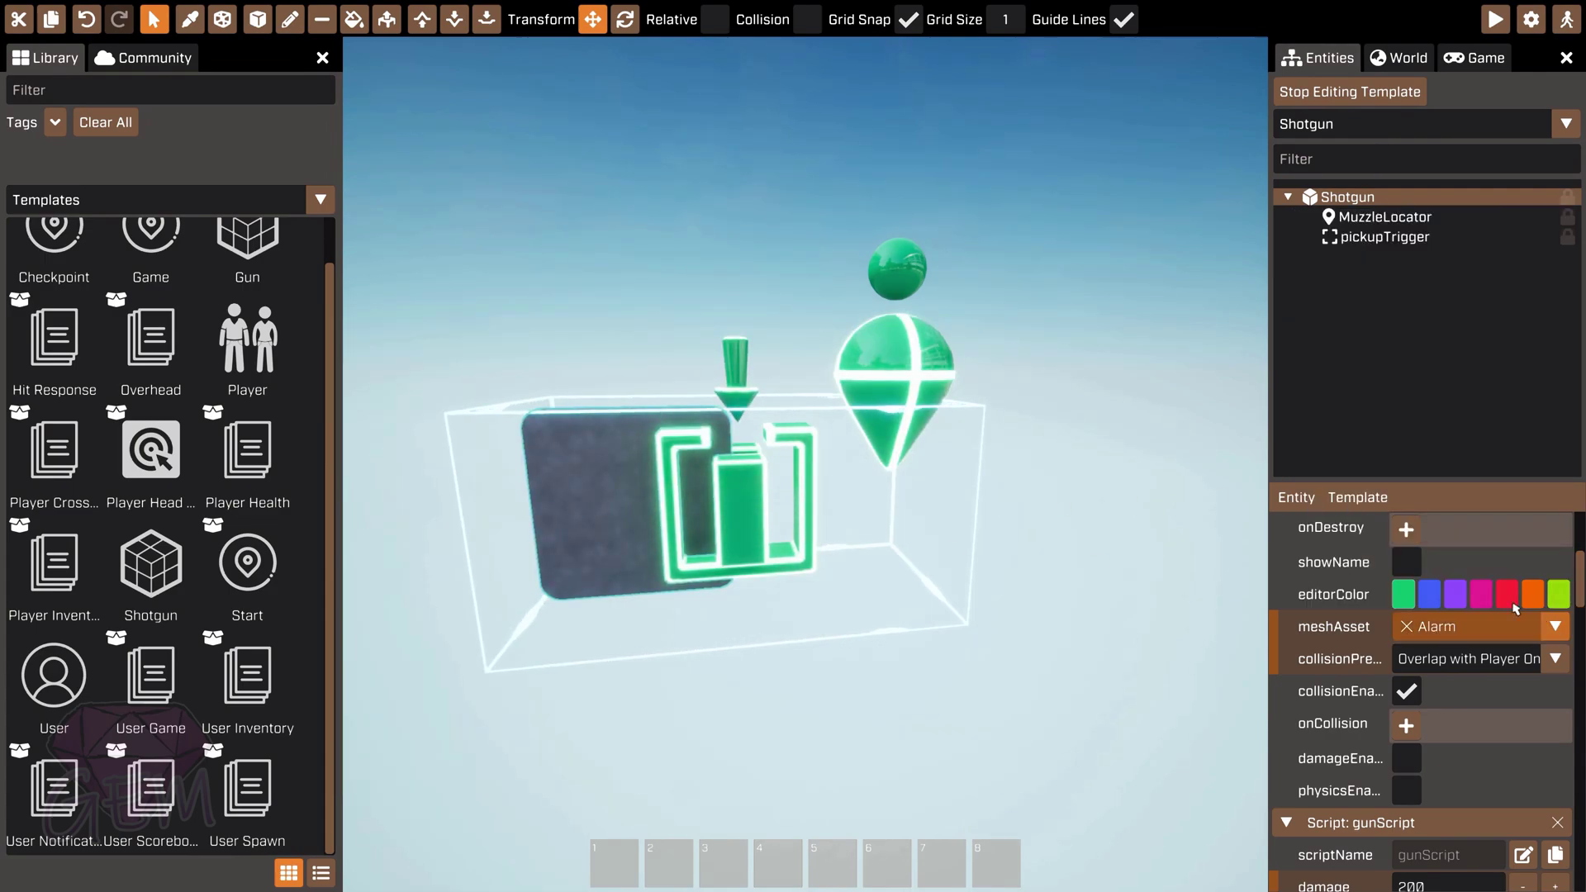
pyautogui.click(1557, 627)
pyautogui.click(1322, 571)
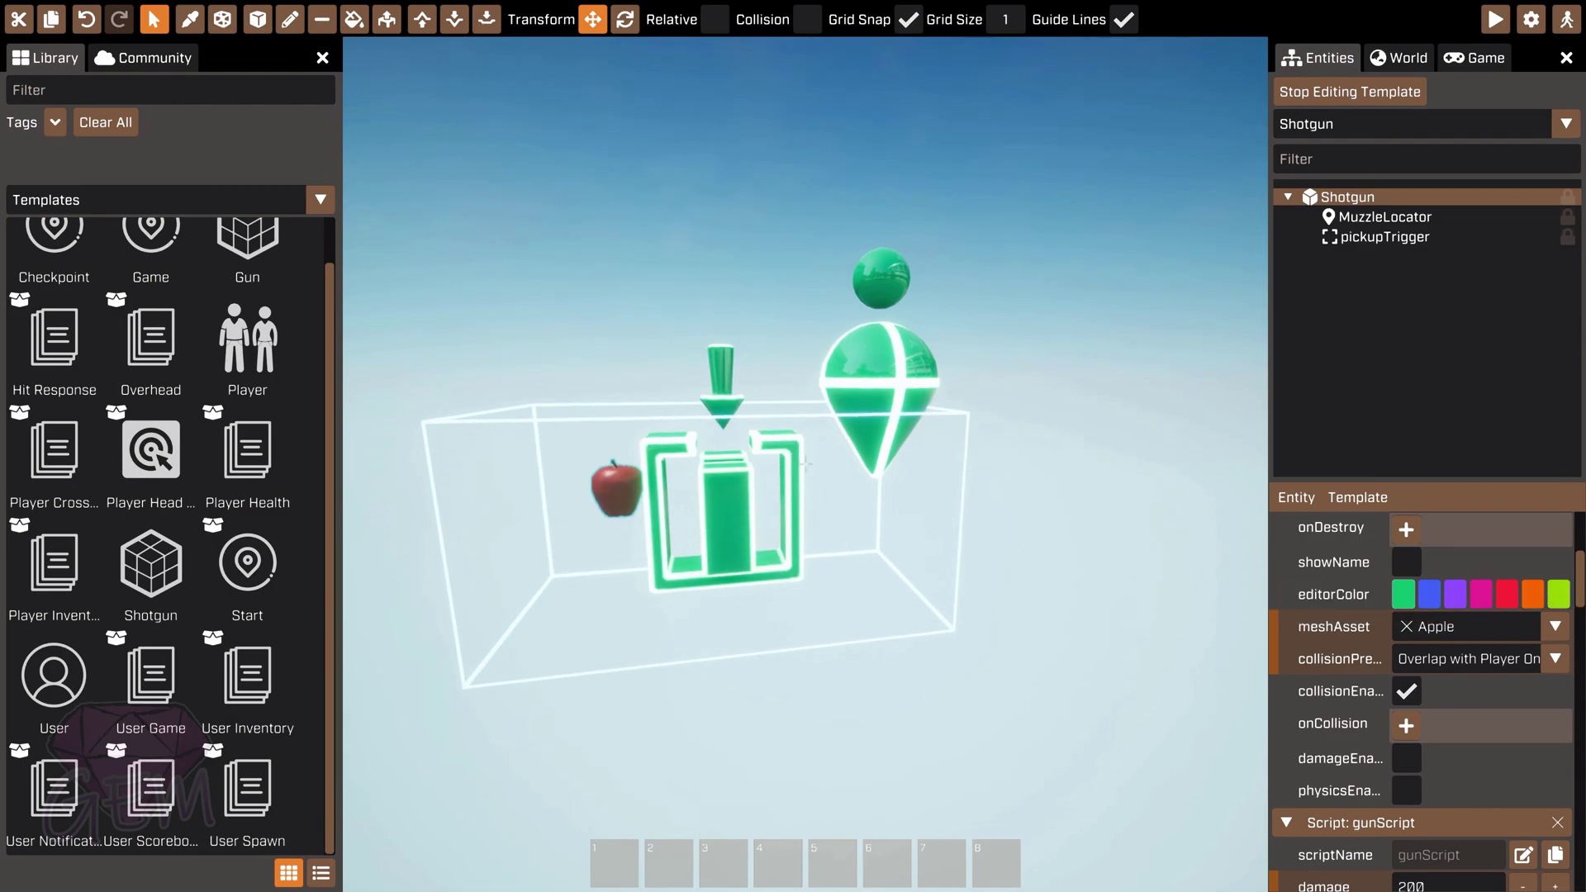
# Step: Try the Banana (Jumbo) mesh as the Shotgun template's mesh asset
pyautogui.click(1557, 627)
pyautogui.scroll(-6, 1379, 510)
pyautogui.scroll(-10, 1379, 510)
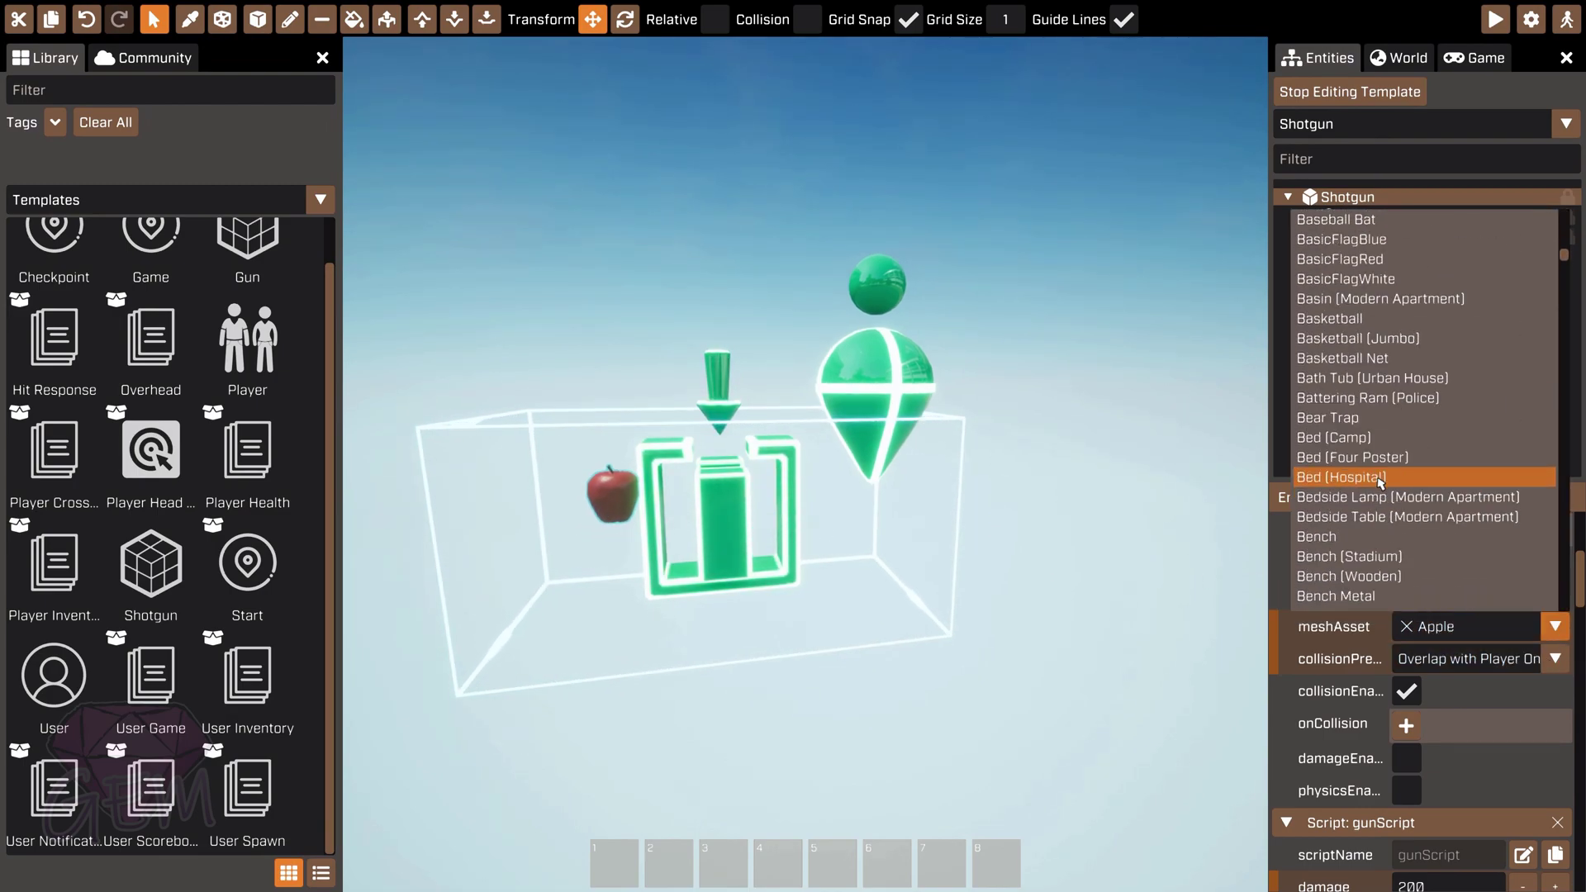
pyautogui.scroll(6, 1376, 463)
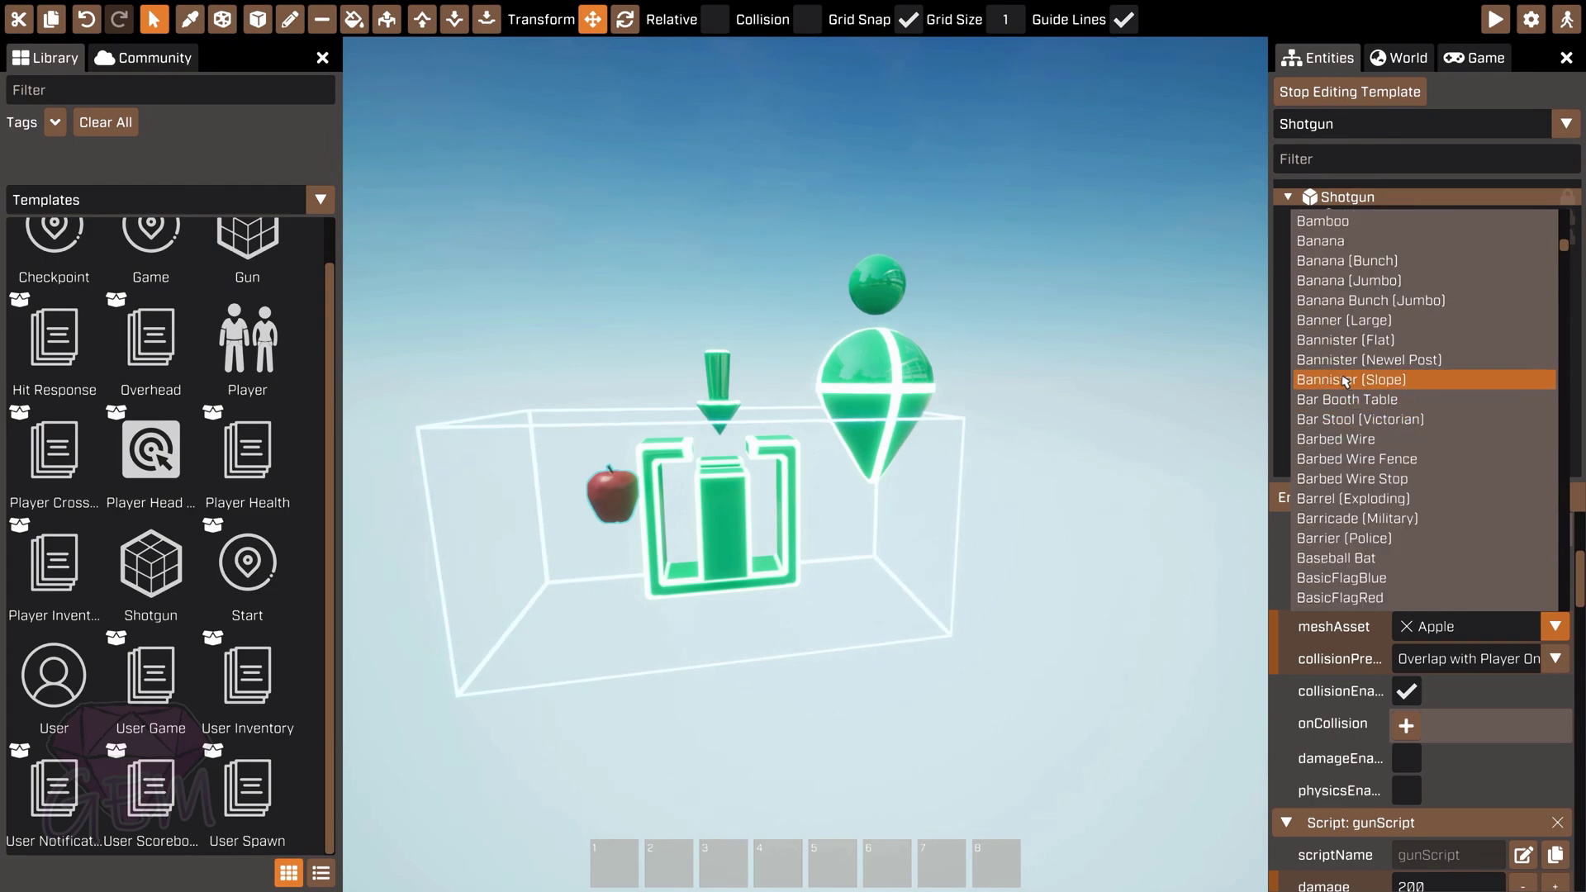
pyautogui.click(1352, 281)
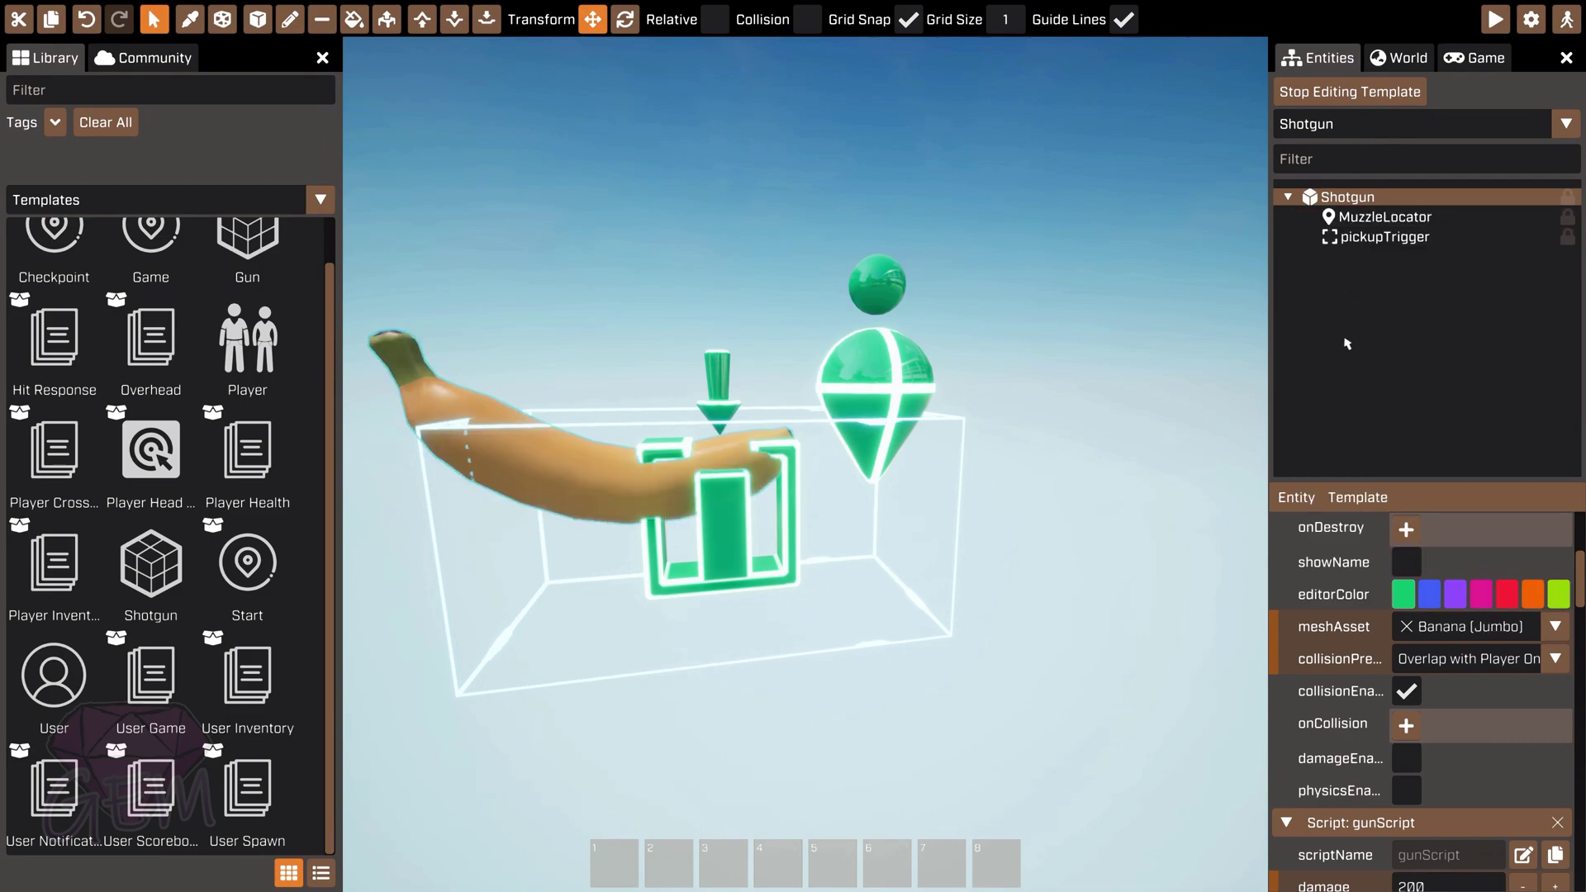
# Step: Set the Shotgun template's mesh asset to the Shotgun mesh
pyautogui.click(1556, 626)
pyautogui.scroll(-3, 1419, 387)
pyautogui.scroll(-6, 1418, 387)
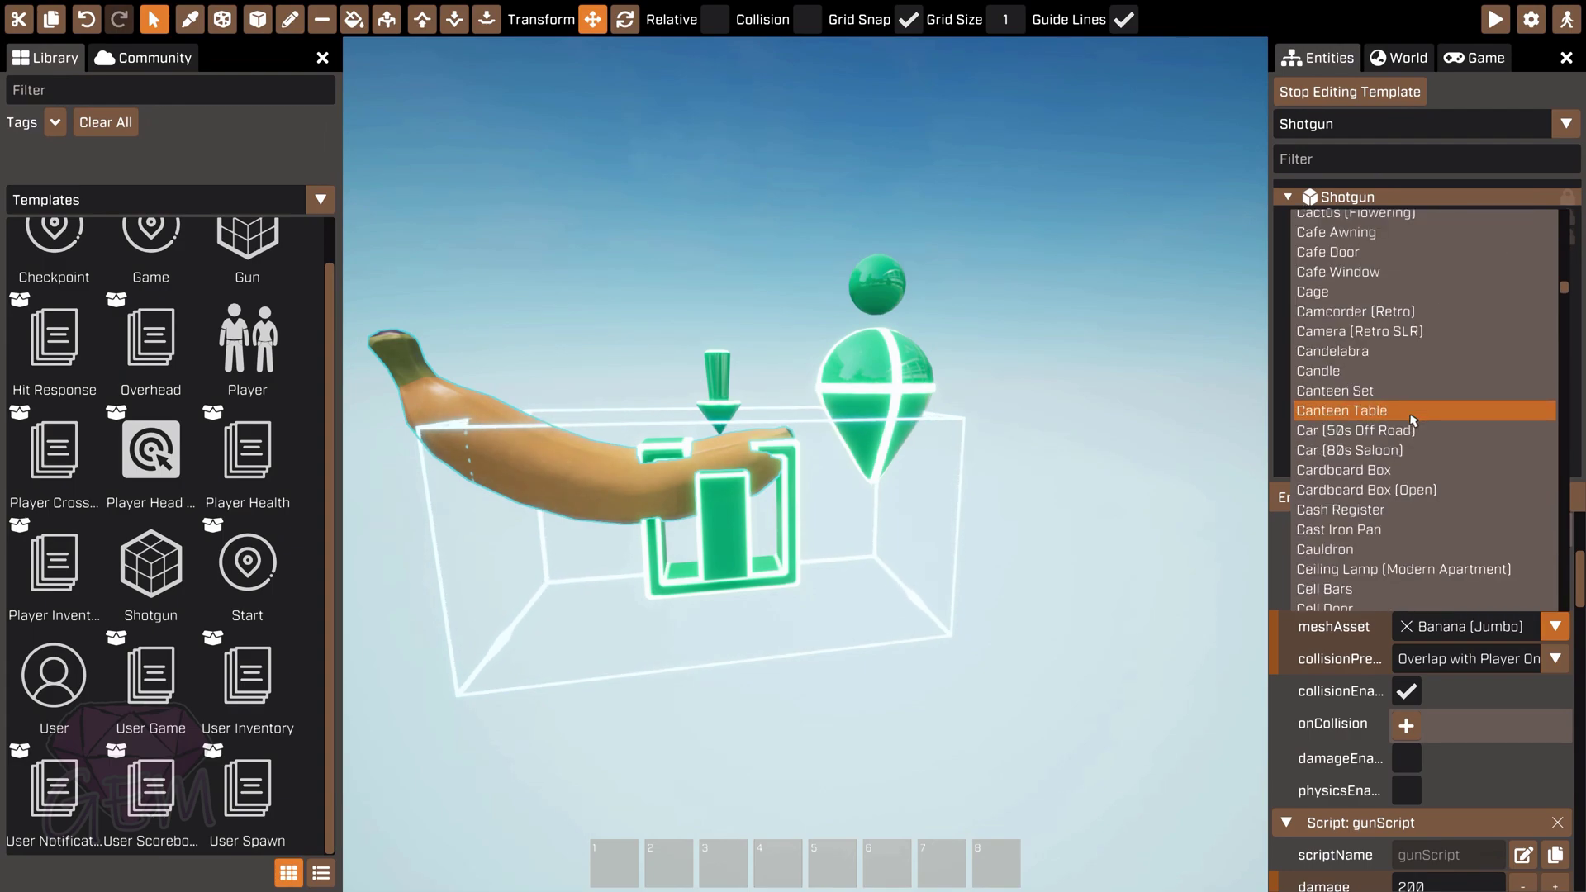
pyautogui.scroll(-10, 1413, 419)
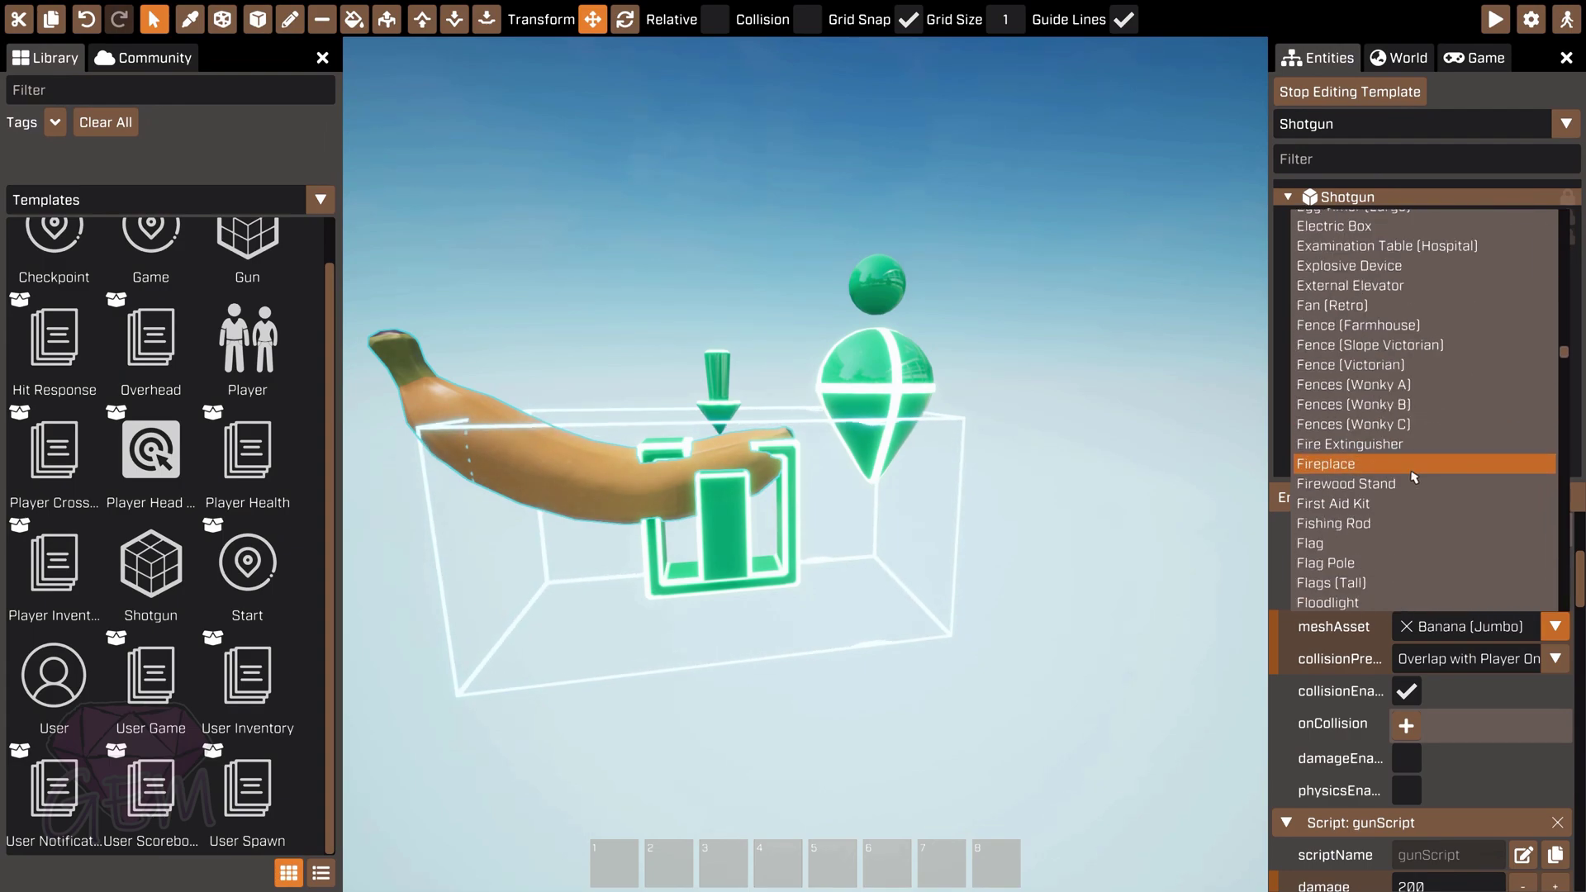
pyautogui.scroll(-15, 1409, 503)
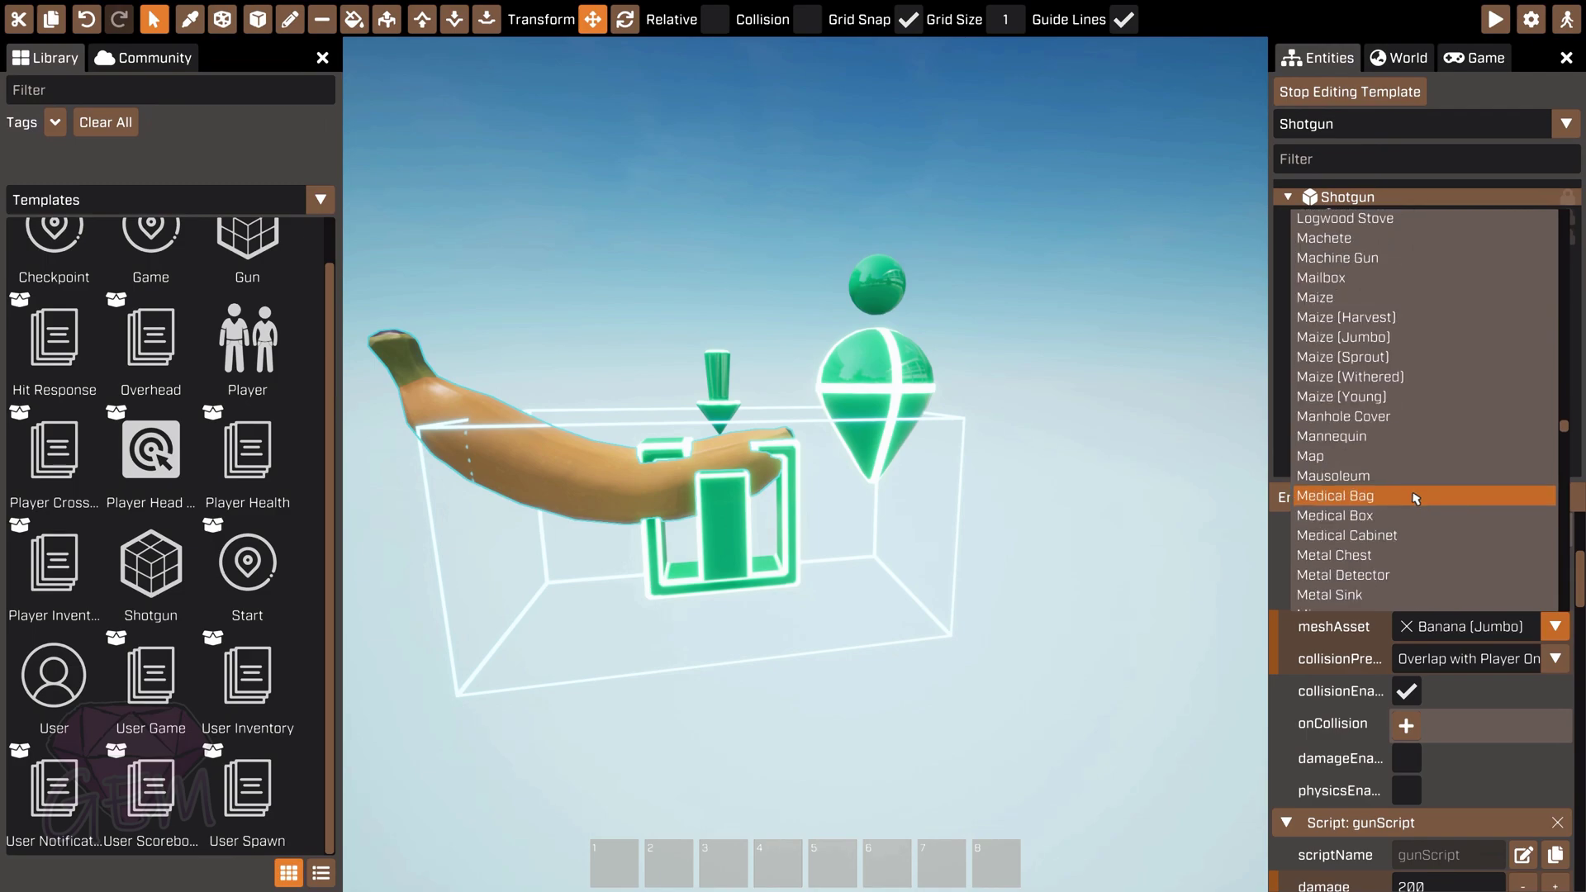
pyautogui.scroll(-10, 1411, 480)
pyautogui.scroll(-15, 1399, 475)
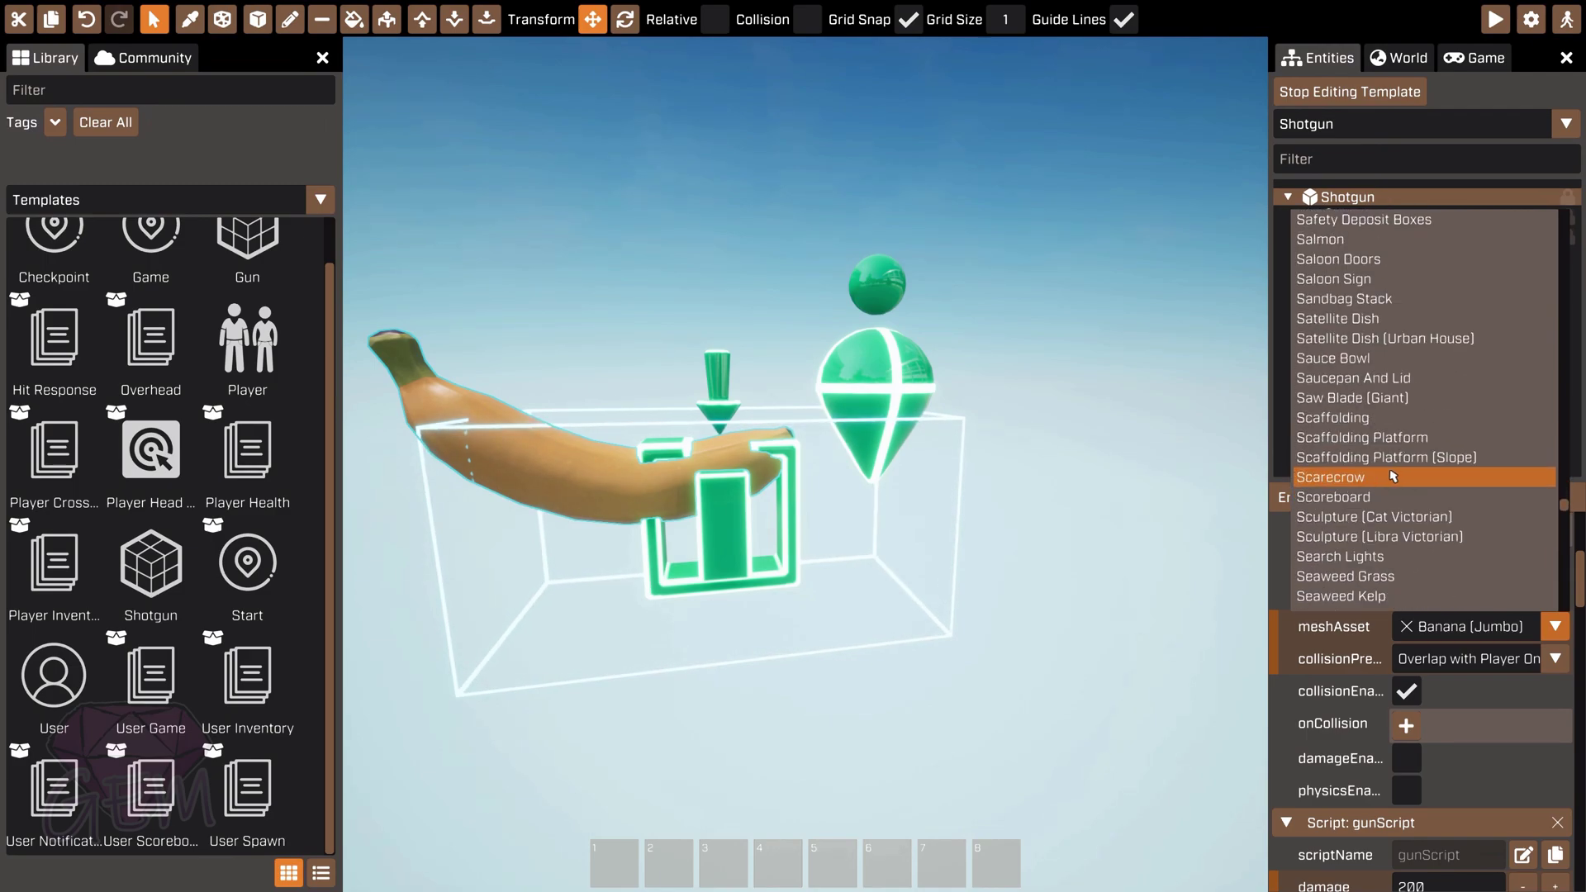
pyautogui.scroll(-5, 1388, 480)
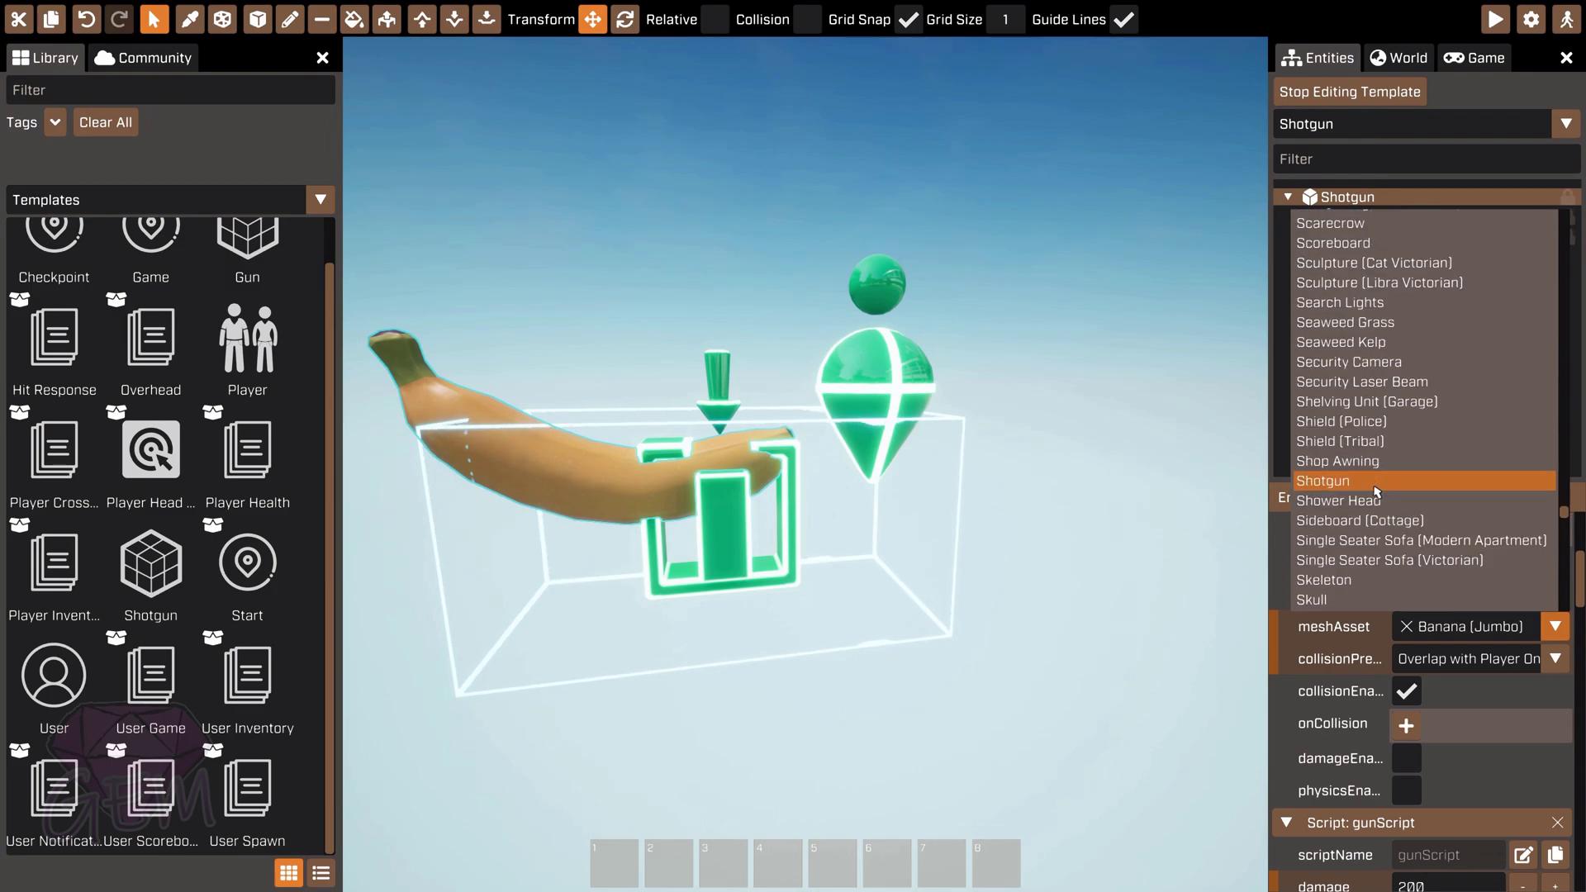
pyautogui.click(1376, 482)
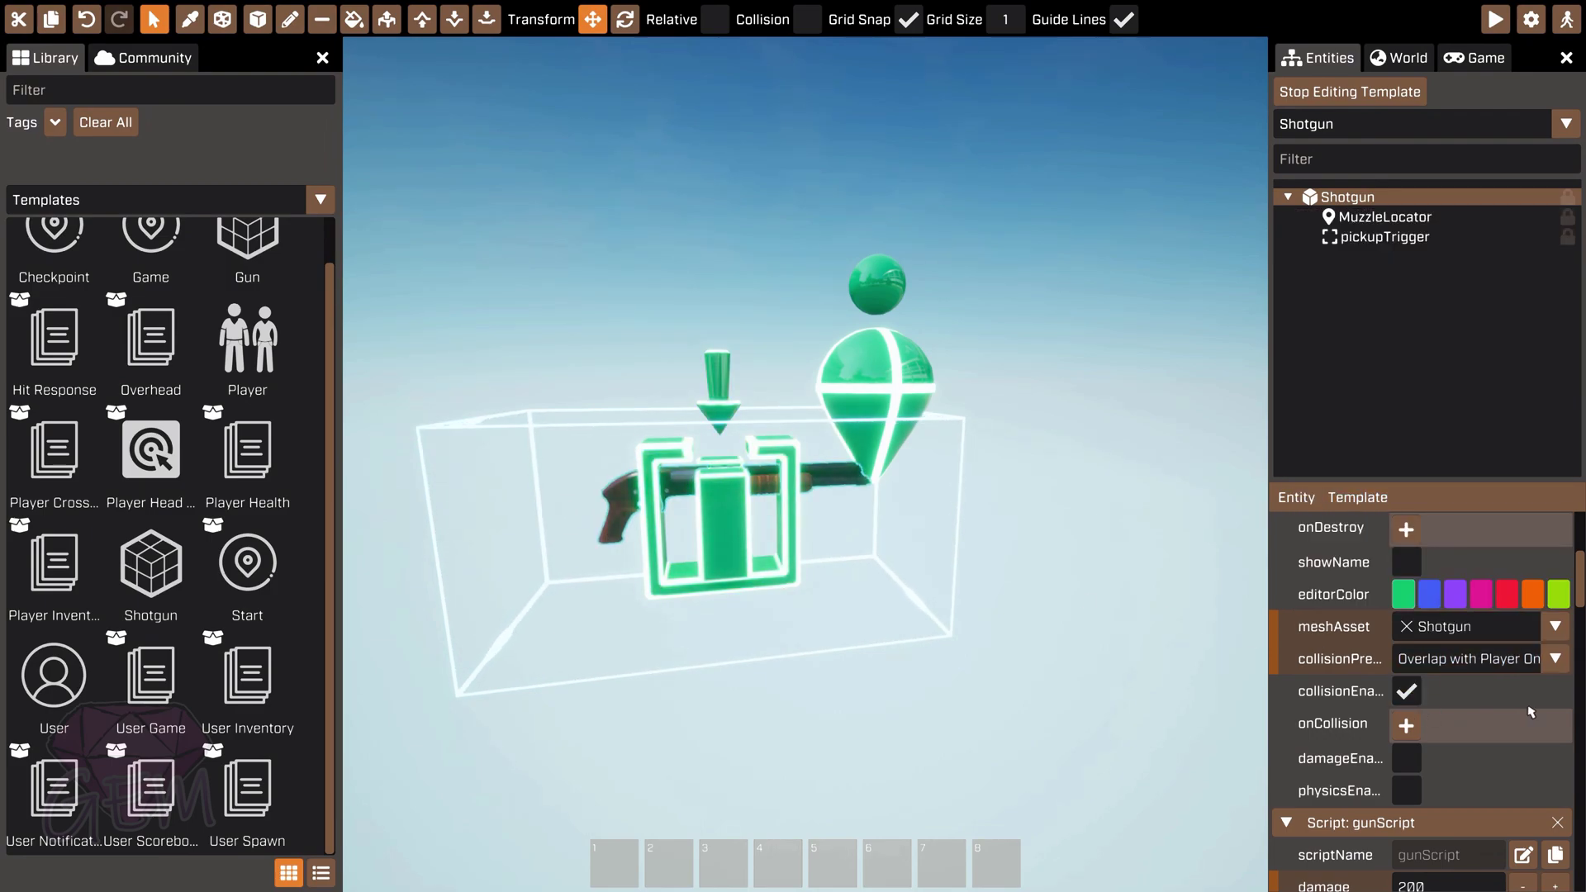
# Step: Set the bullets per shot in the Shotgun template's gunScript to 10
pyautogui.scroll(-3, 1500, 705)
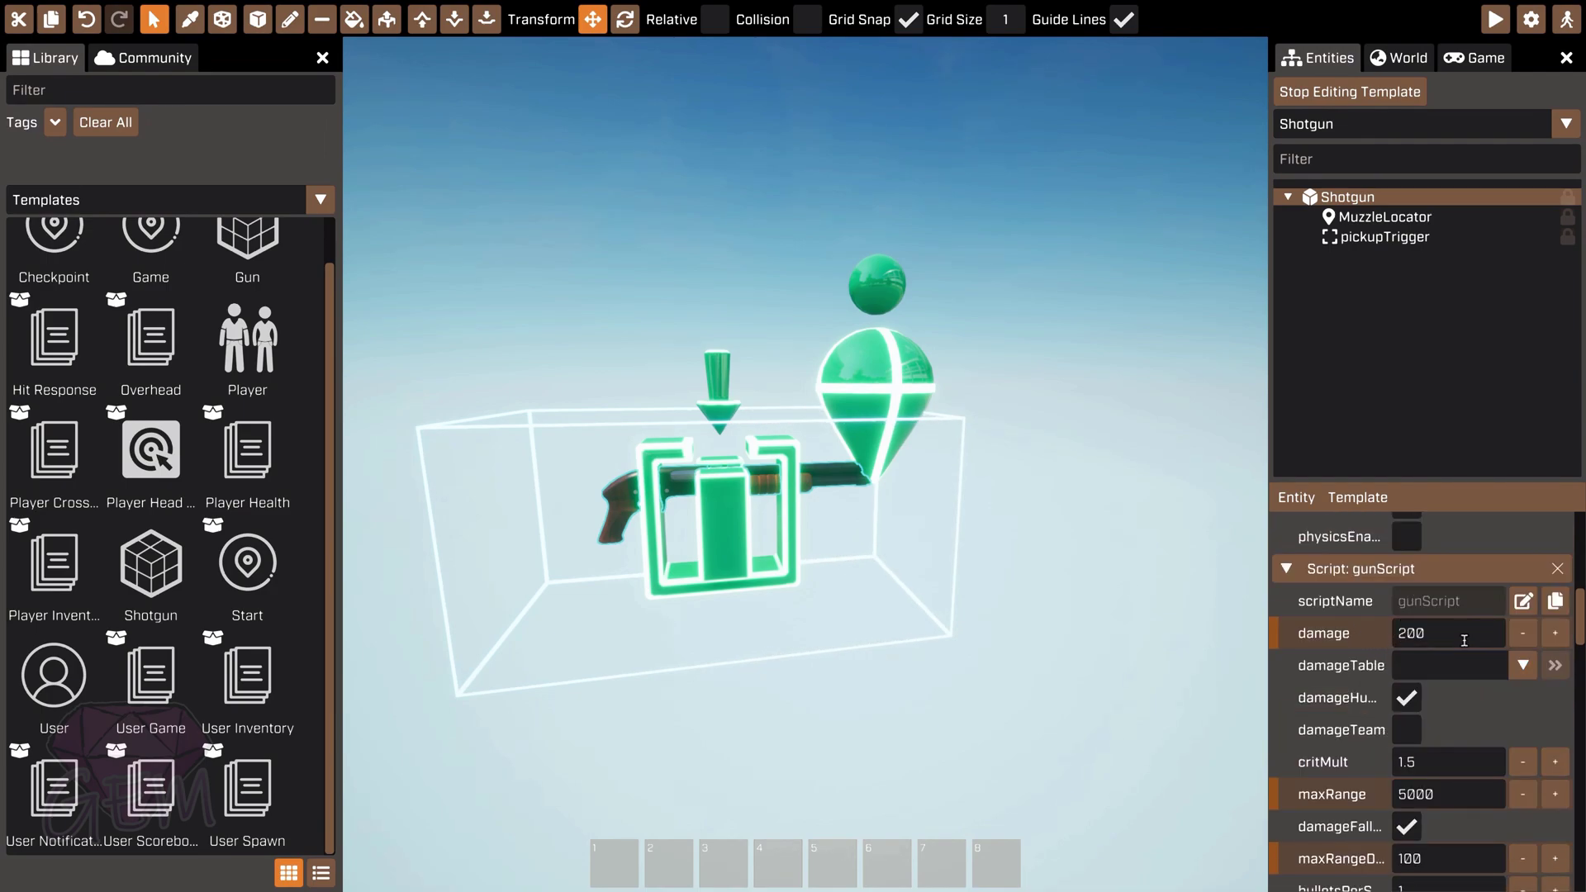
pyautogui.scroll(-1, 1479, 661)
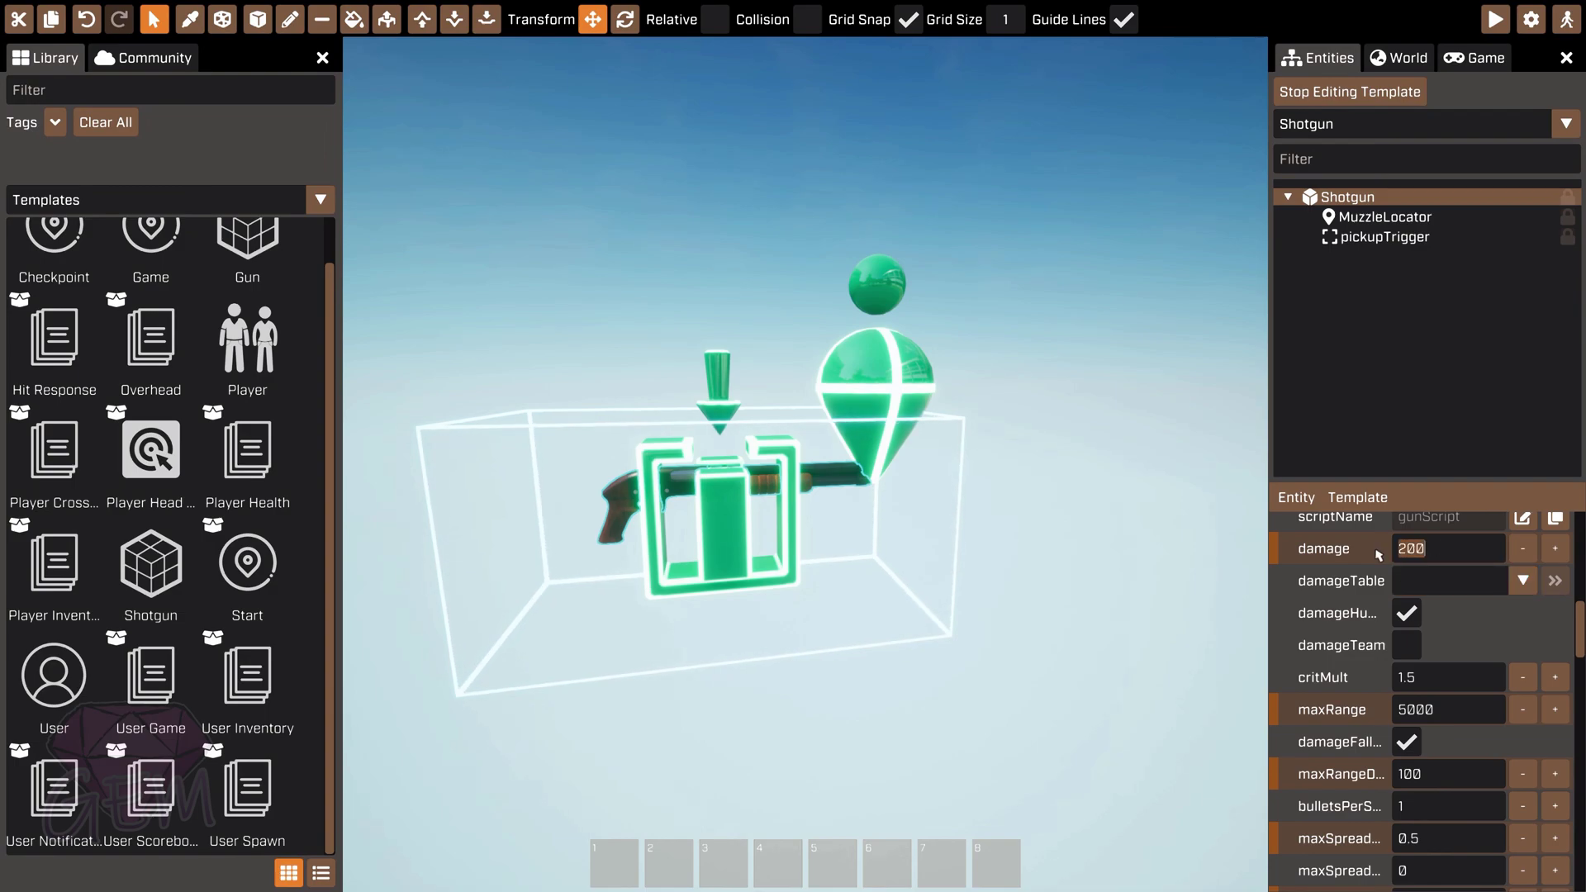
pyautogui.scroll(-1, 1470, 645)
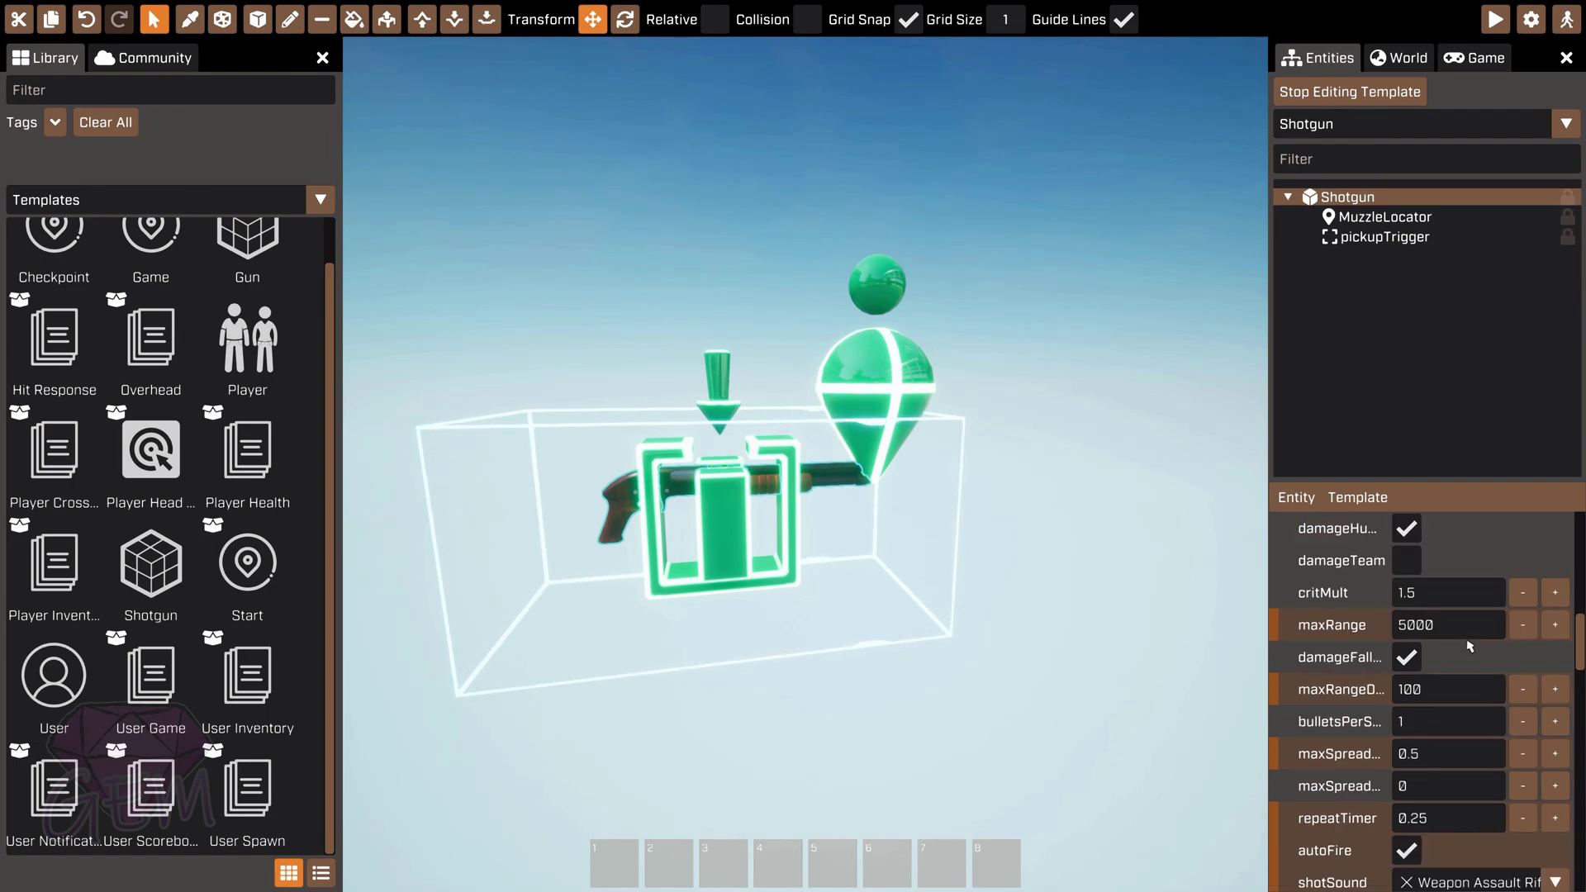
pyautogui.scroll(-1, 1368, 693)
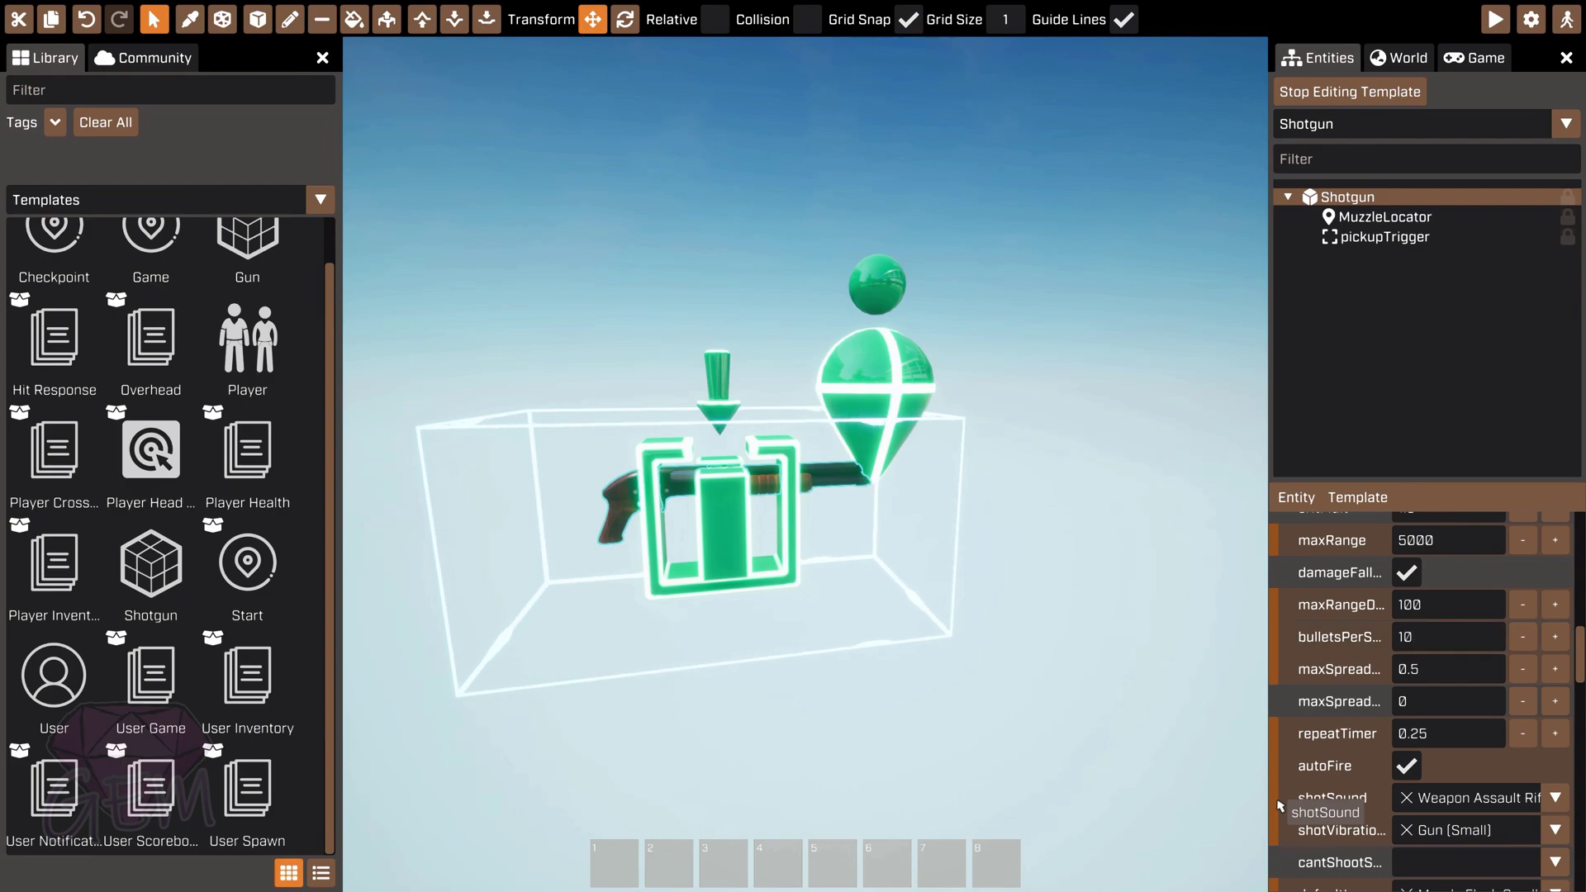
# Step: Set the maximum spread in the Shotgun template's gunScript to 5
pyautogui.click(1361, 665)
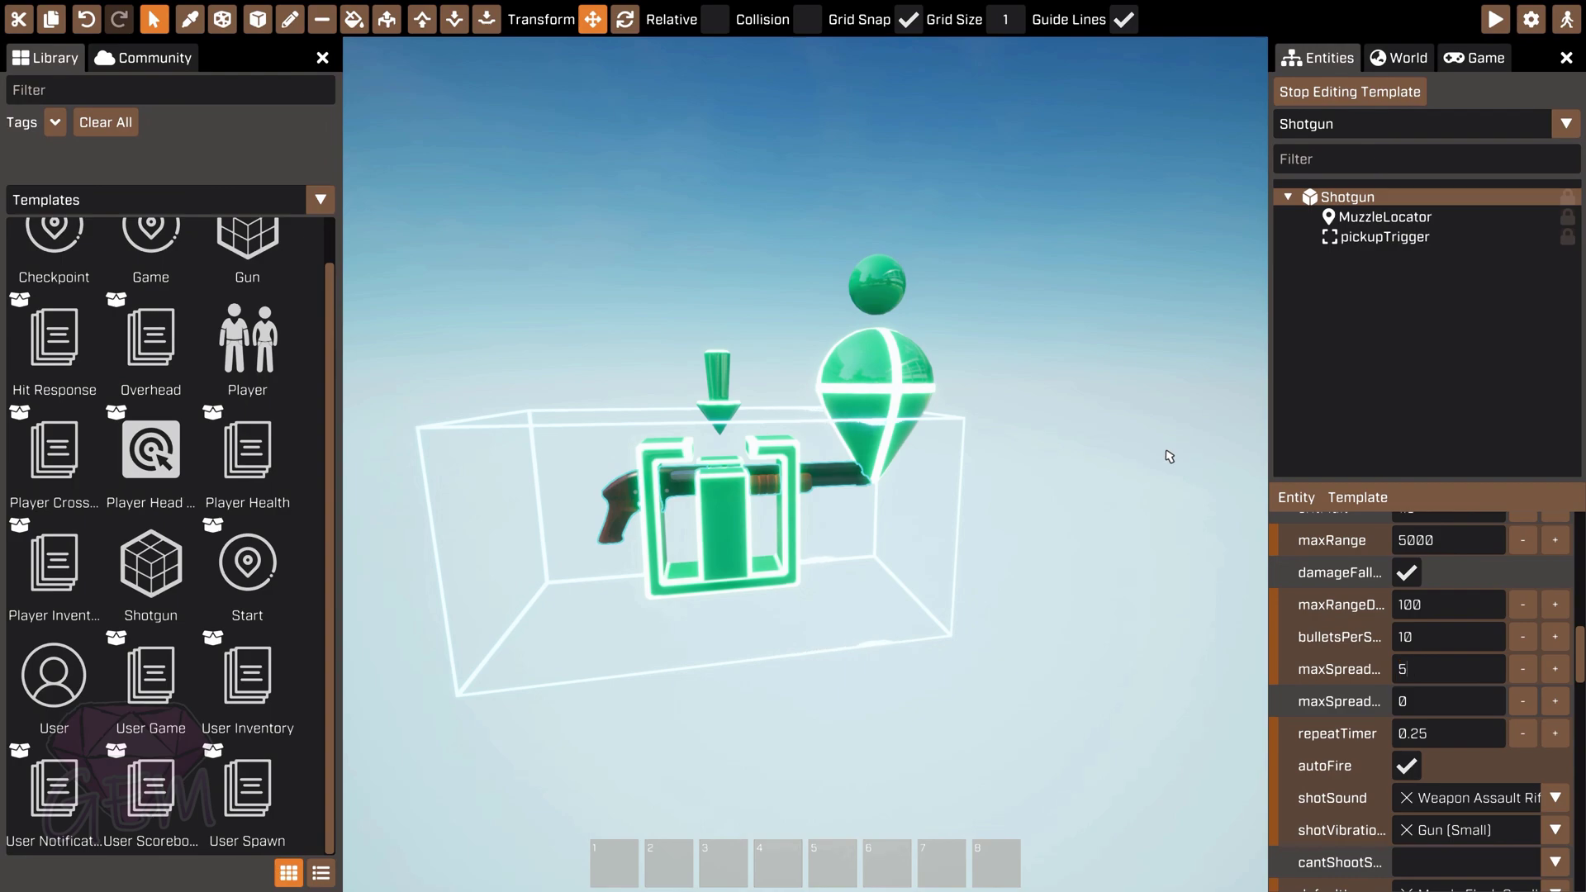
pyautogui.click(1445, 702)
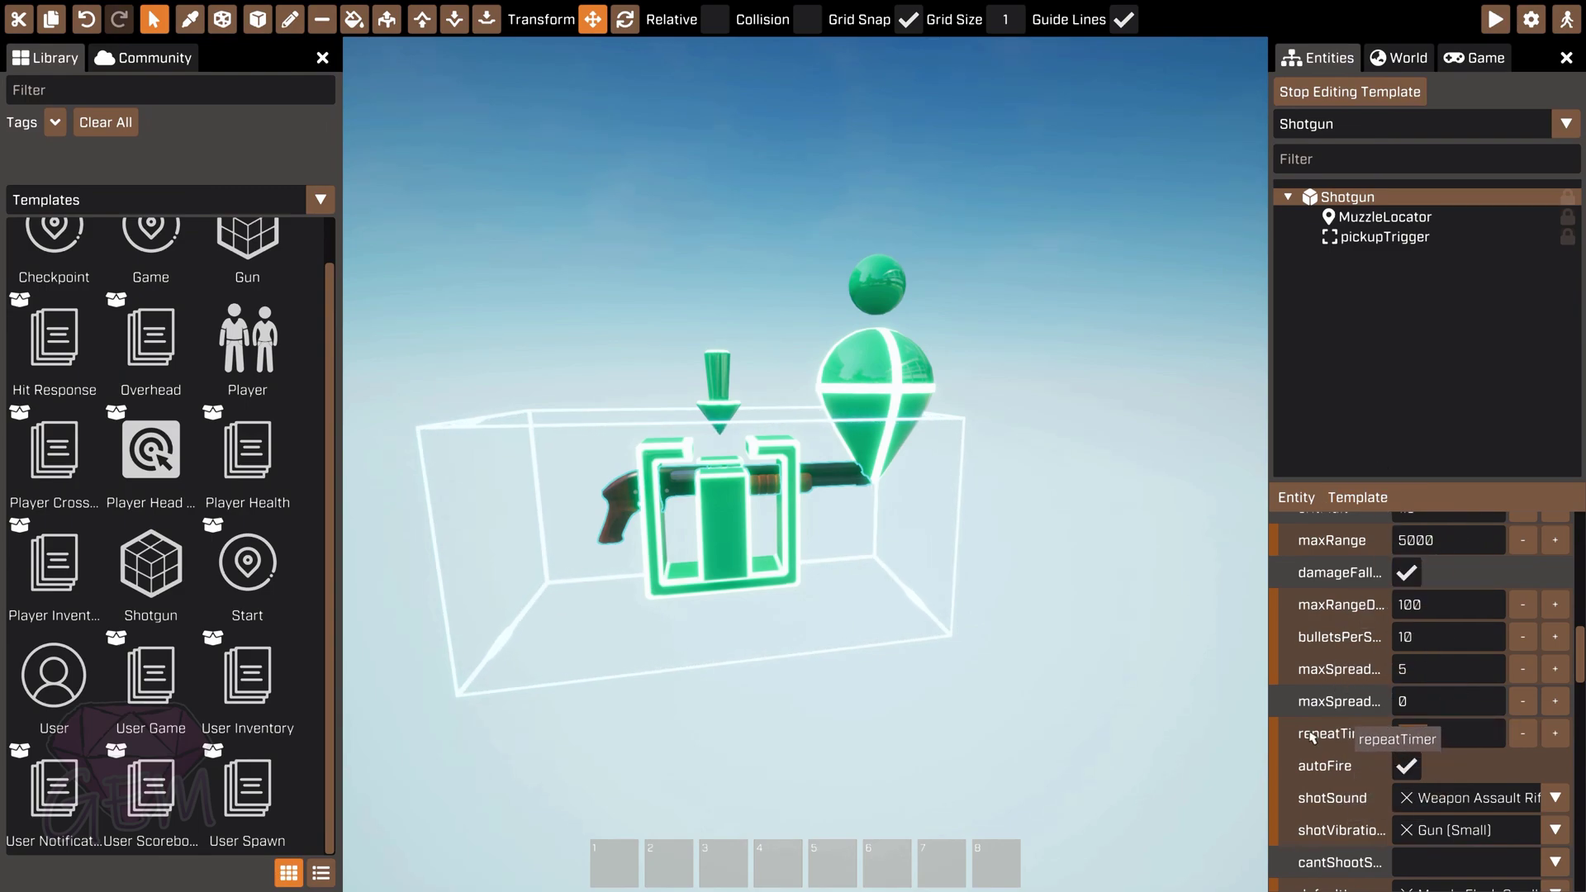
pyautogui.click(1467, 734)
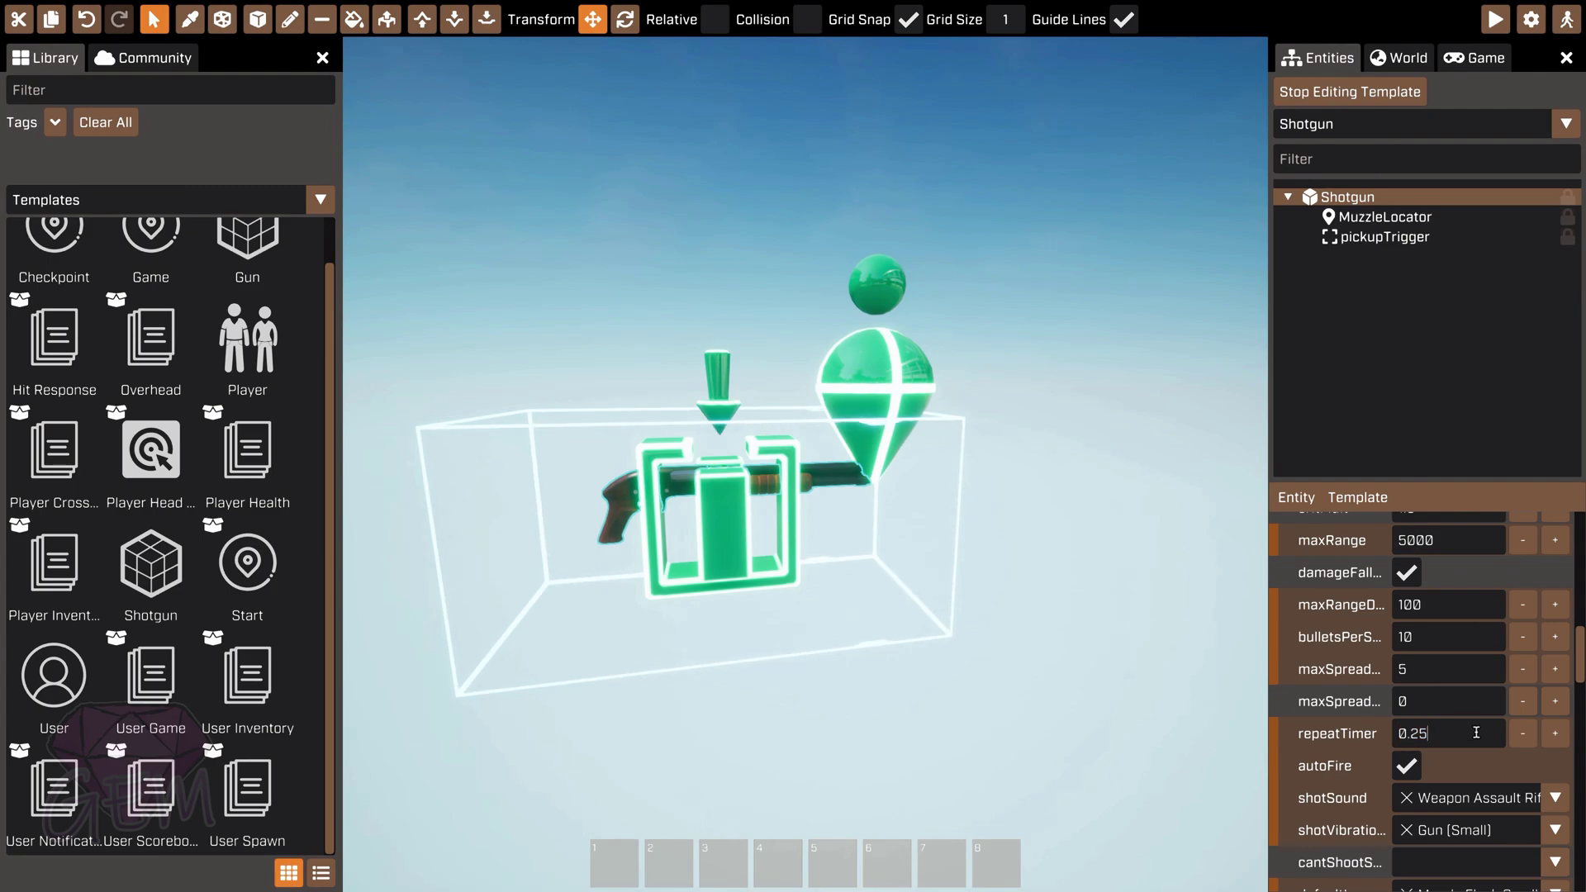
# Step: Preview the Weapon Assault Rifle Fire One Shot 01, Shotgun Fire and Shotgun Dry Fire sounds among the shotSound options
pyautogui.scroll(-1, 1474, 731)
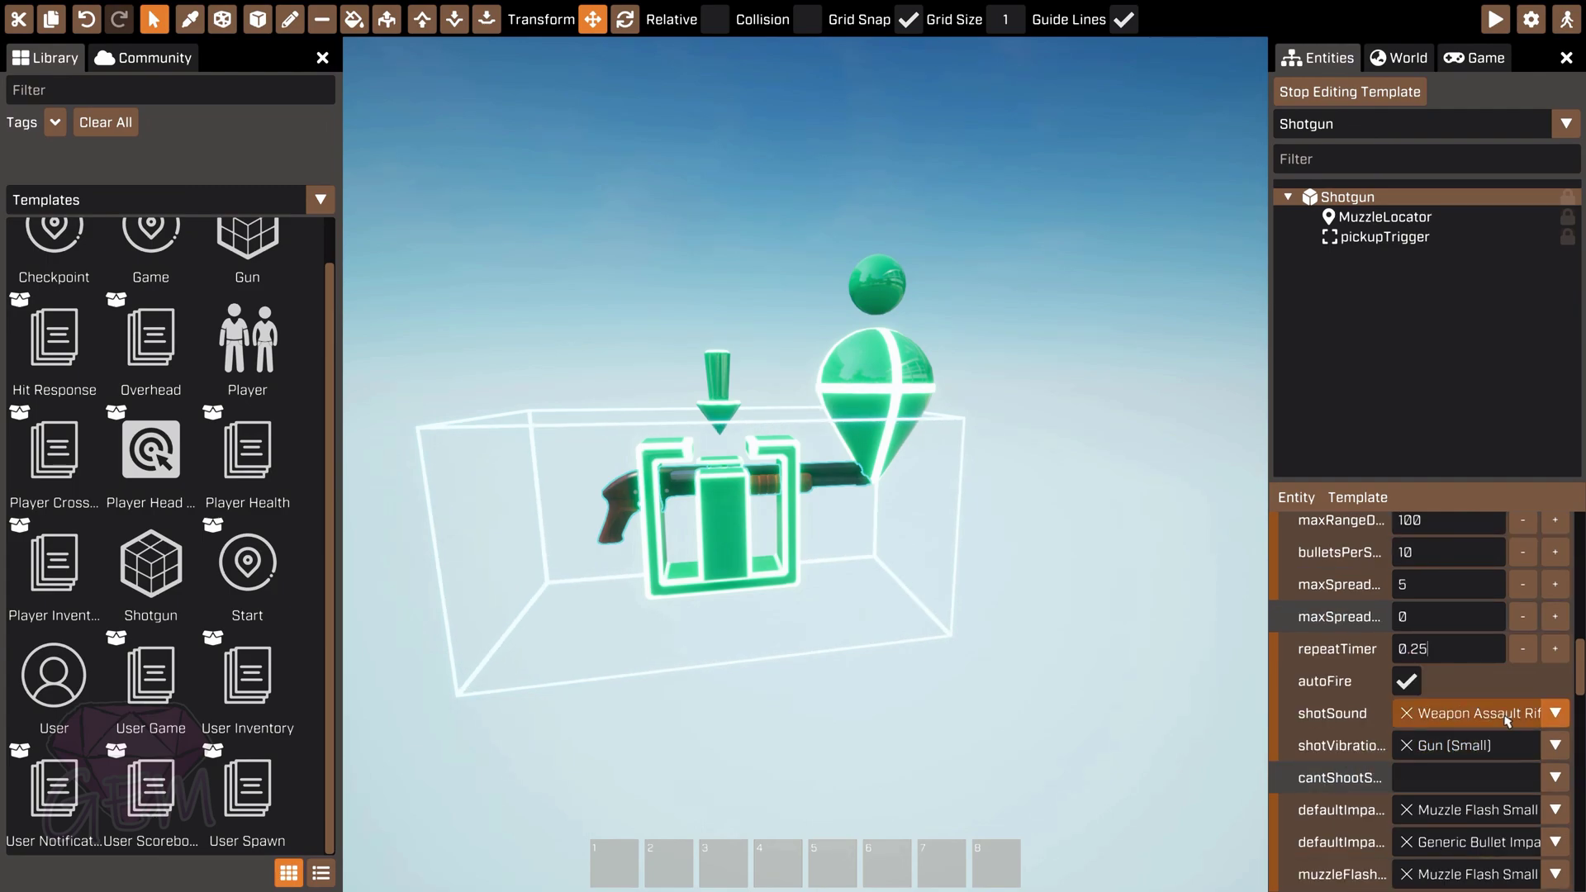
pyautogui.click(1556, 714)
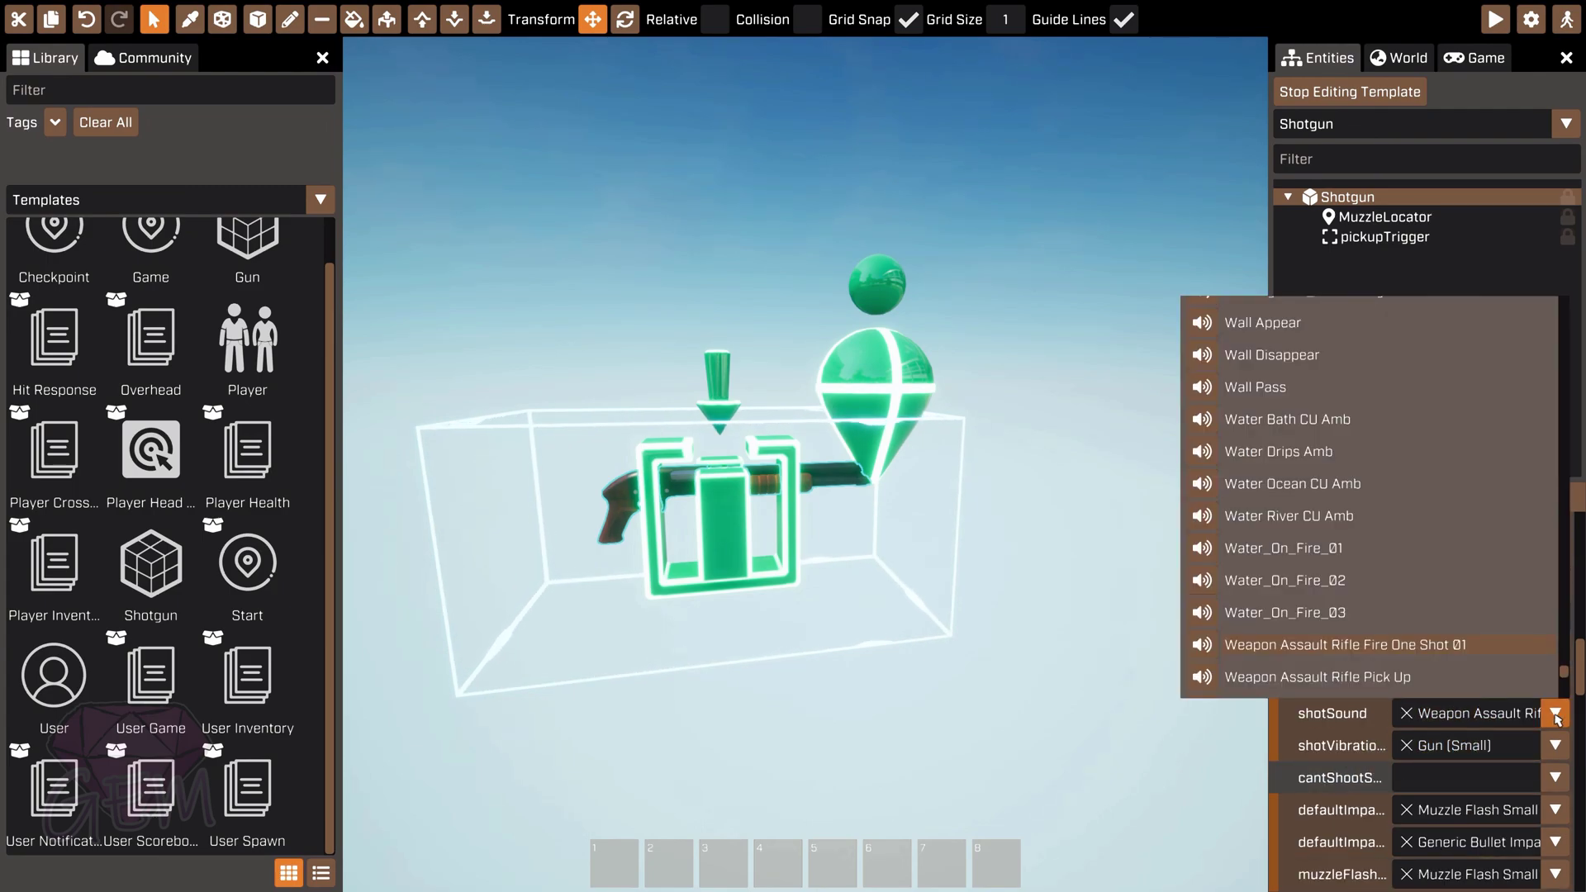
pyautogui.click(1205, 646)
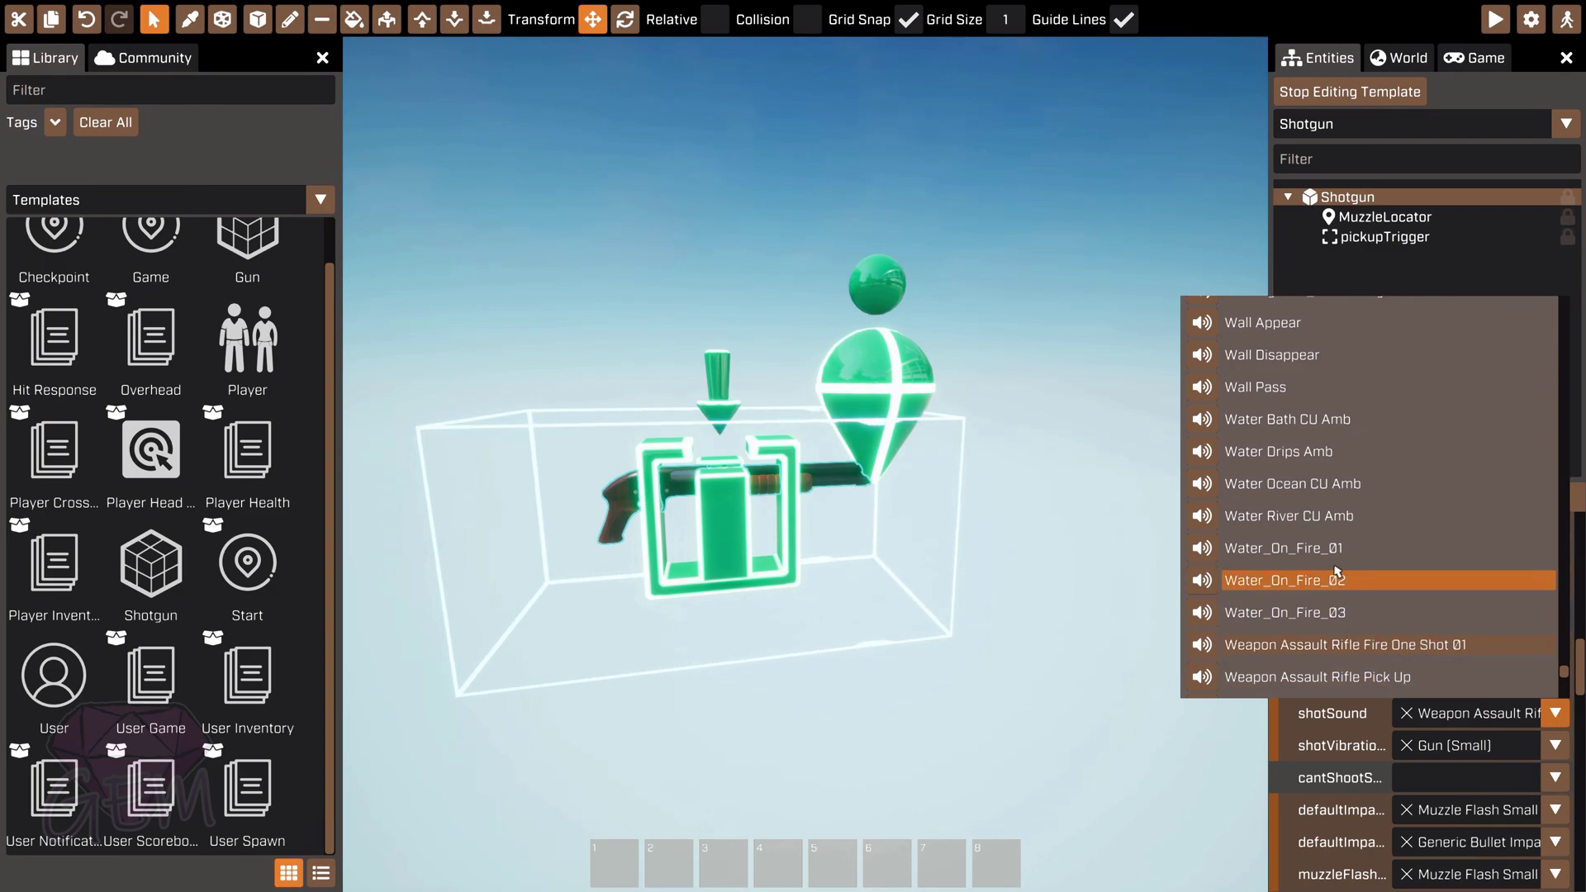
pyautogui.scroll(-2, 1376, 514)
pyautogui.scroll(5, 1376, 514)
pyautogui.scroll(20, 1372, 516)
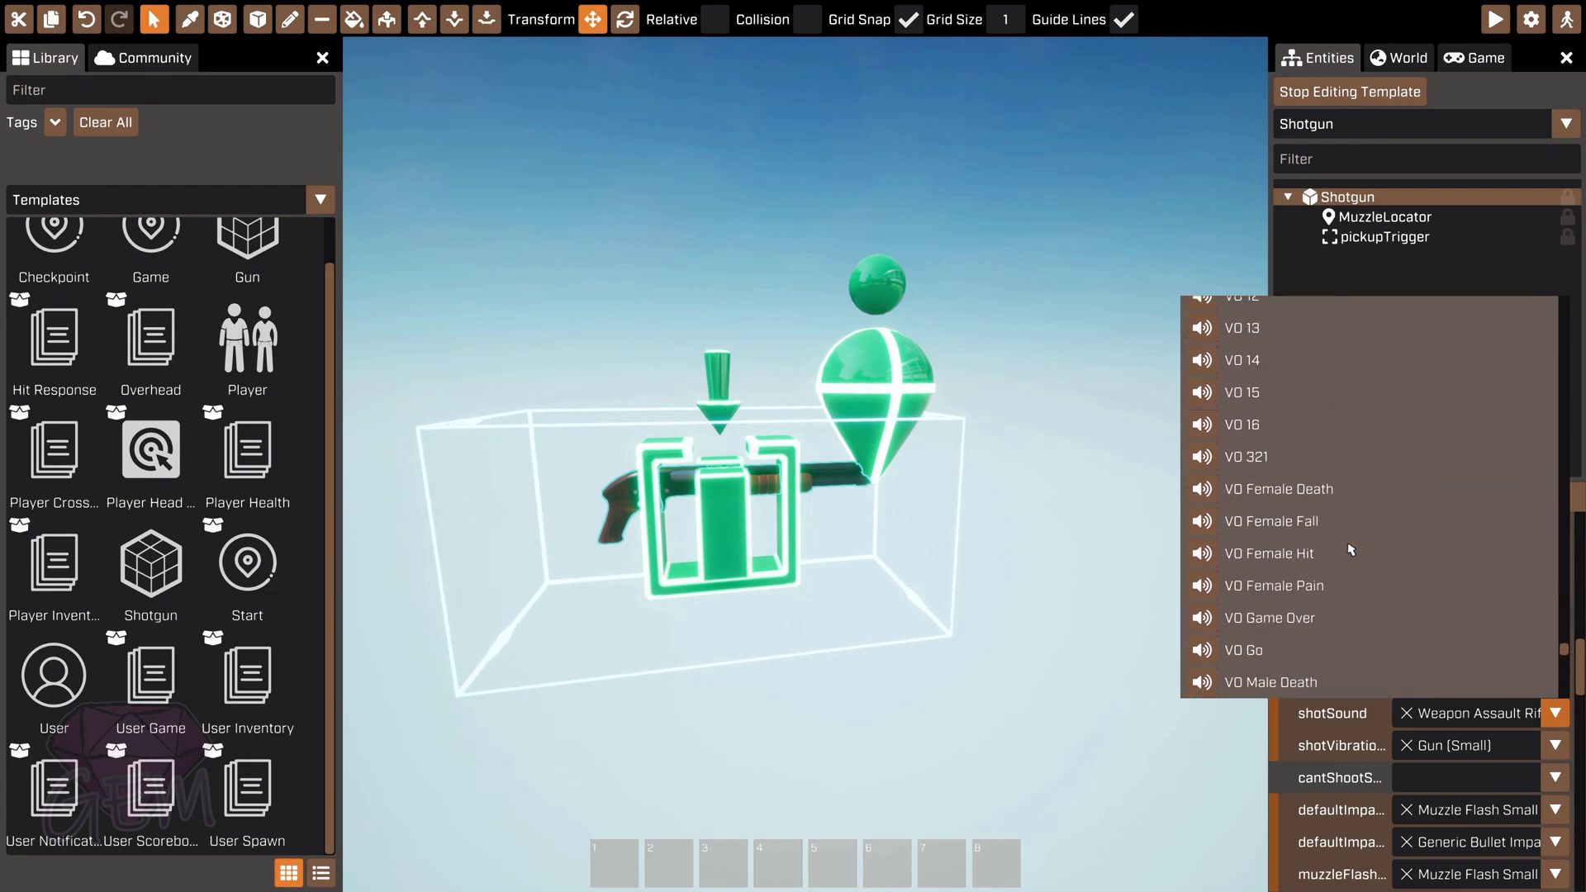
pyautogui.scroll(2, 1355, 514)
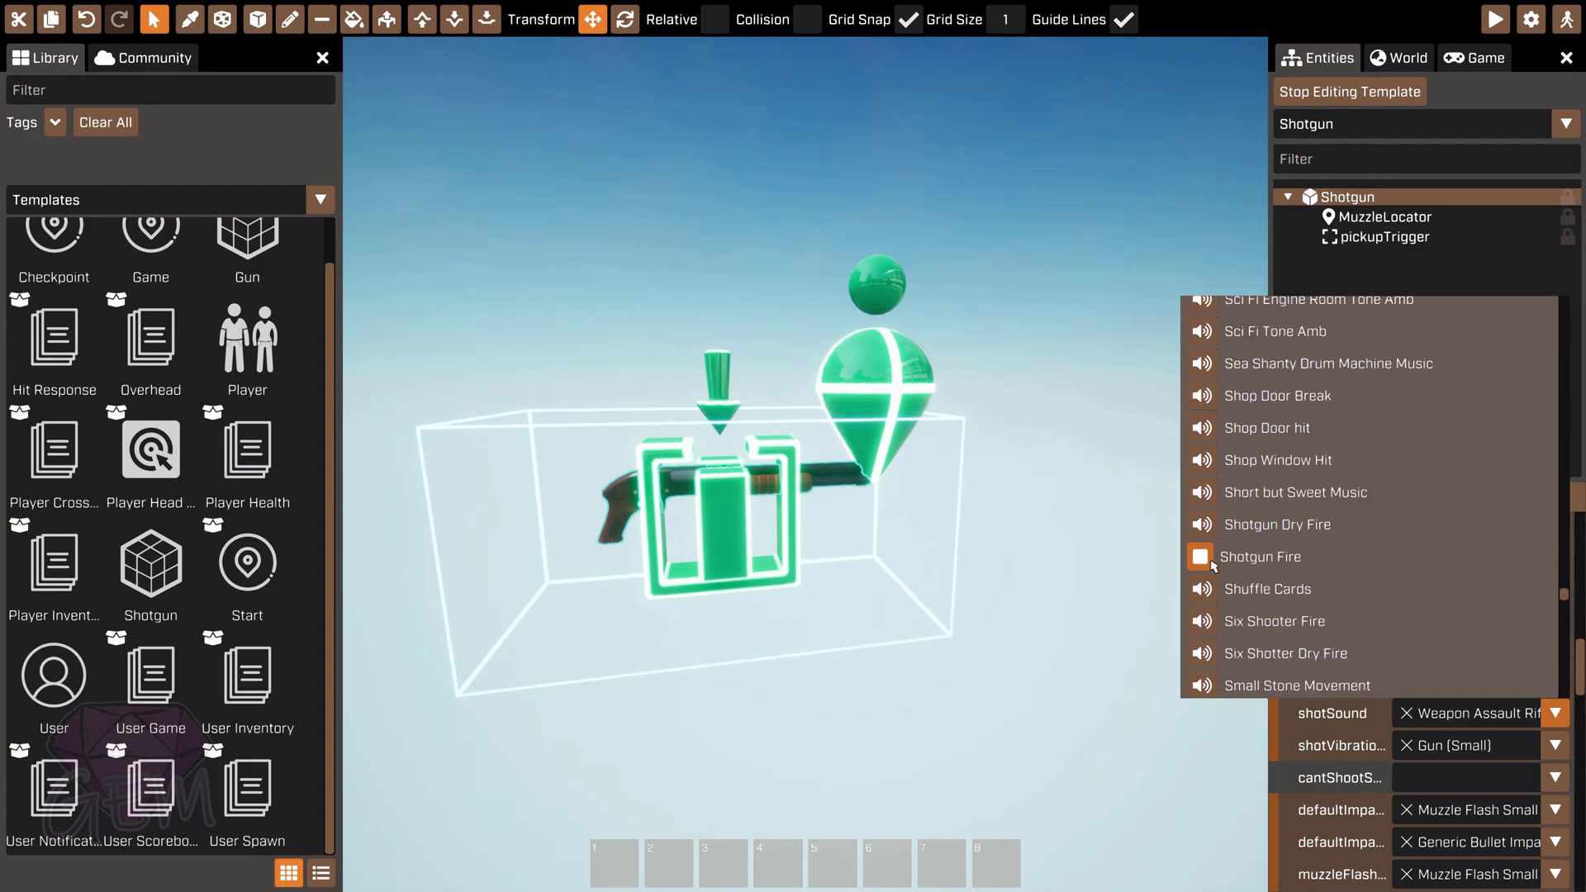
pyautogui.click(1203, 526)
pyautogui.click(1204, 529)
pyautogui.click(1280, 777)
# Step: Set the friendlyName in the Shotgun template's inventoryItemSpecScript to Shotgun
pyautogui.scroll(-2, 1436, 757)
pyautogui.scroll(-2, 1436, 757)
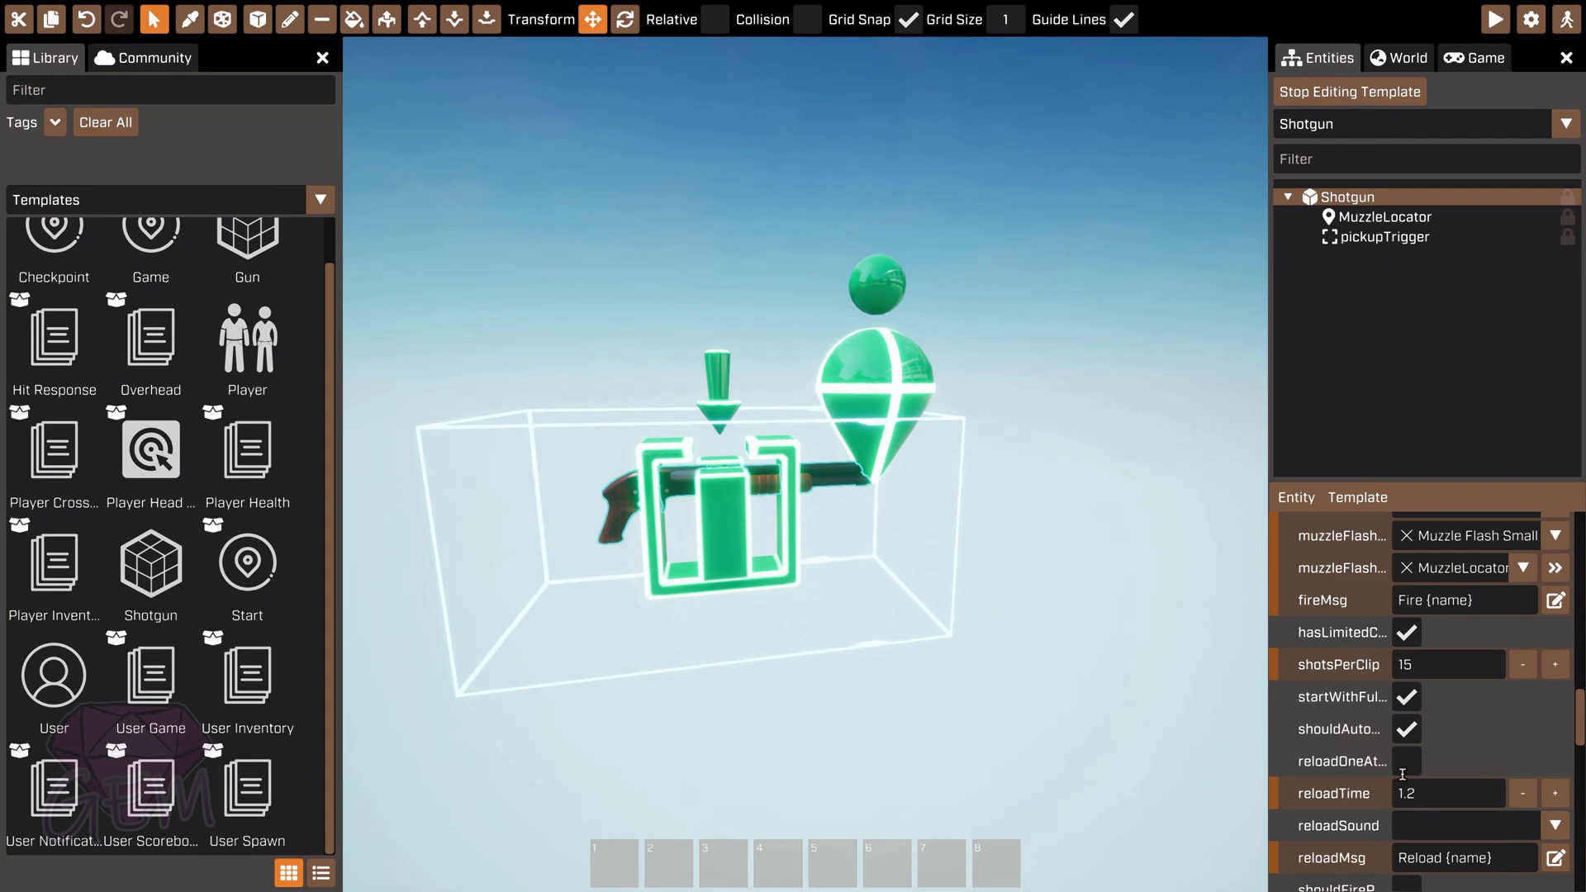
pyautogui.scroll(-3, 1465, 773)
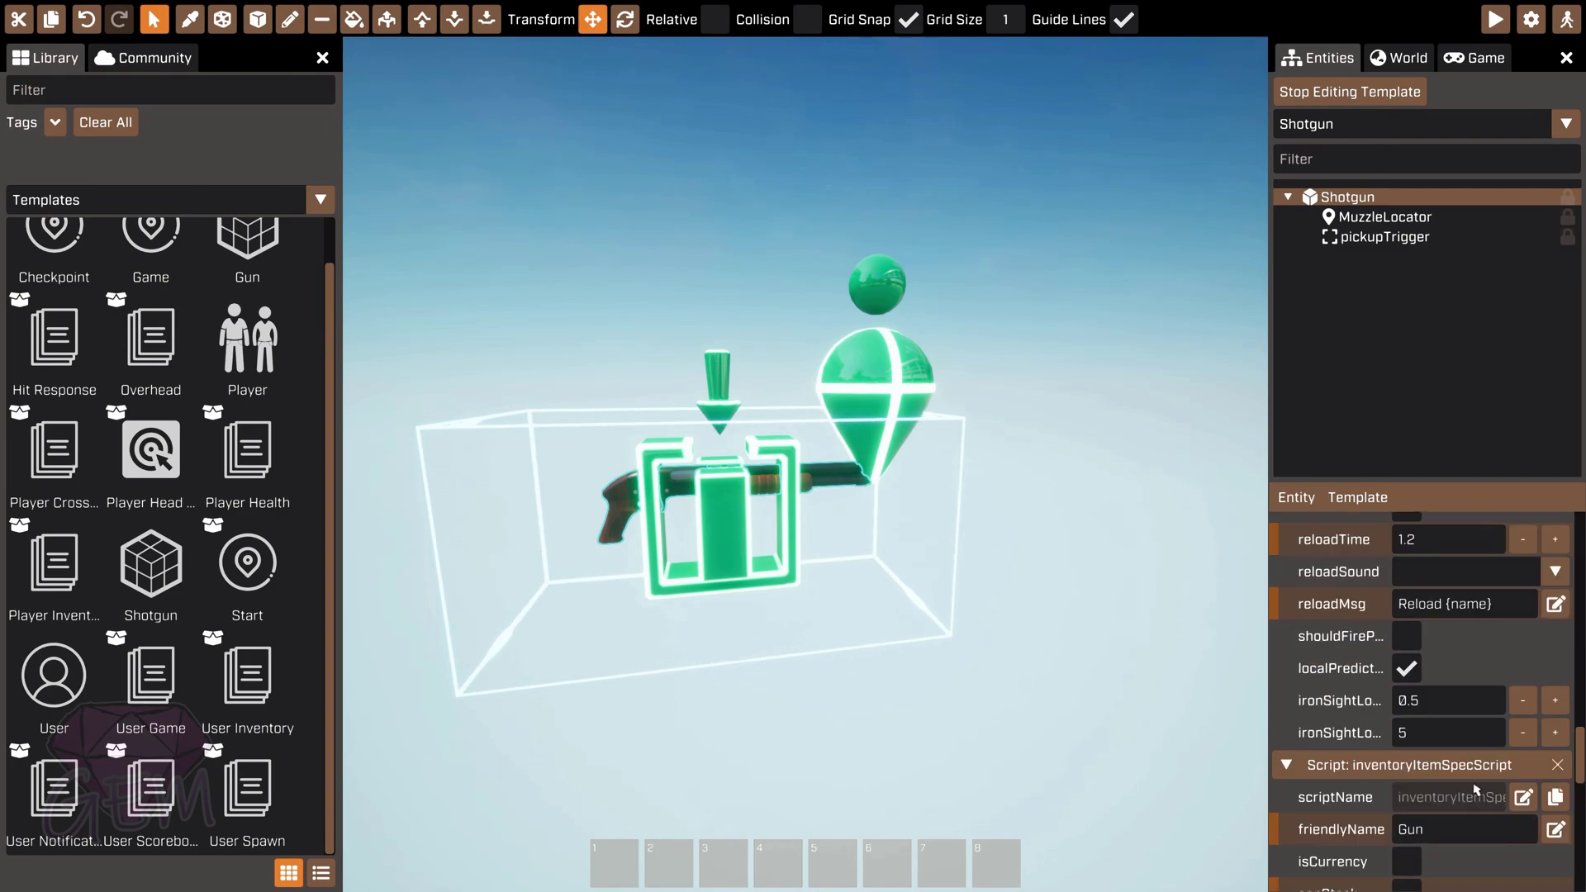
pyautogui.click(1439, 746)
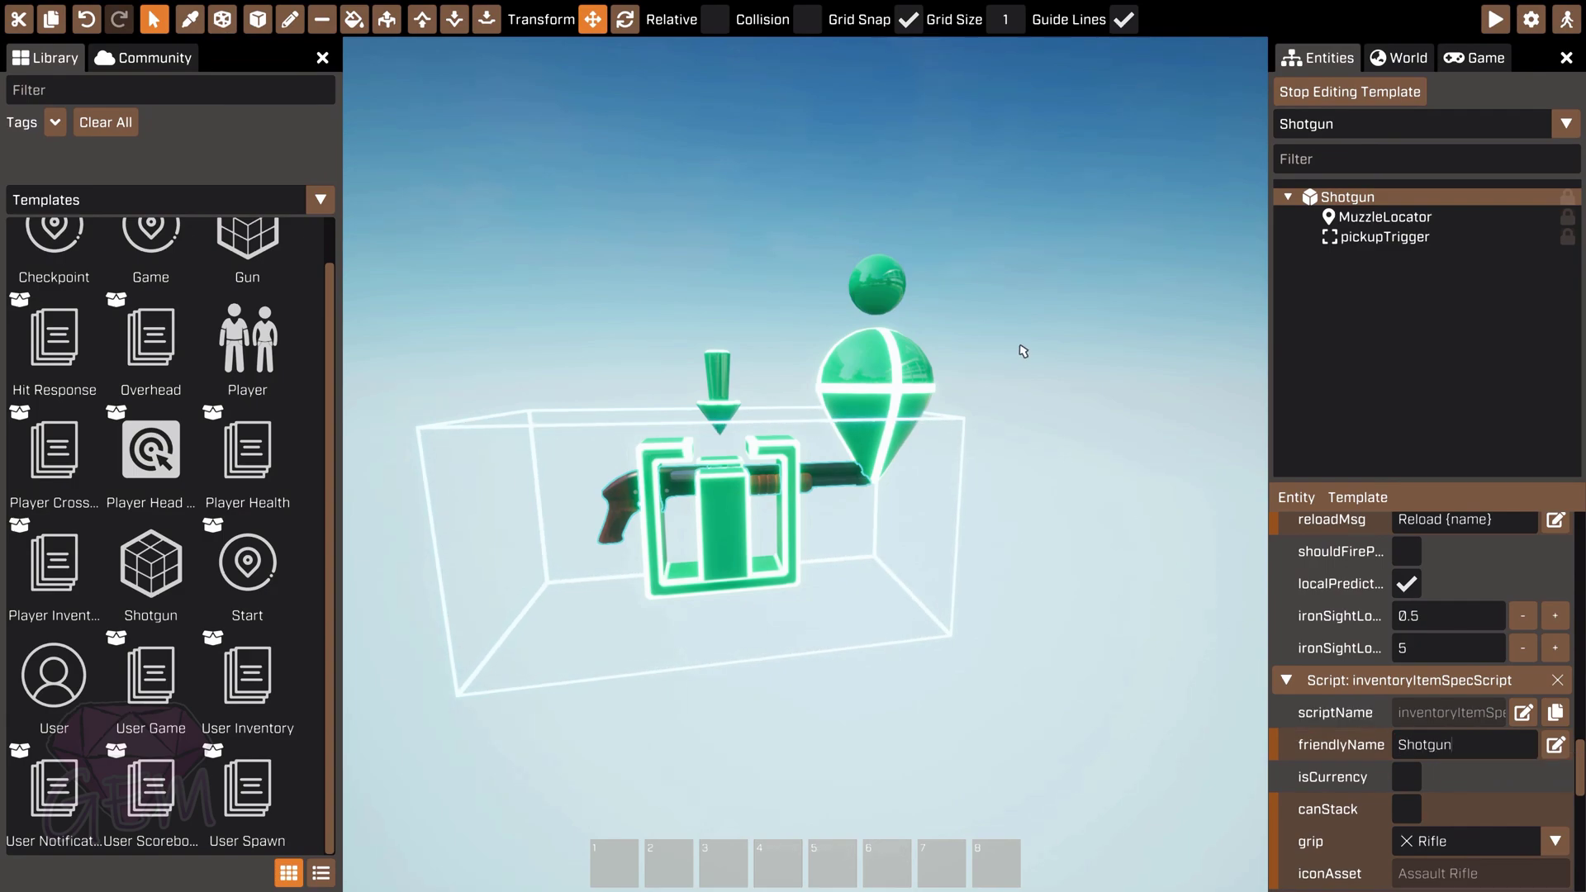
pyautogui.click(1465, 739)
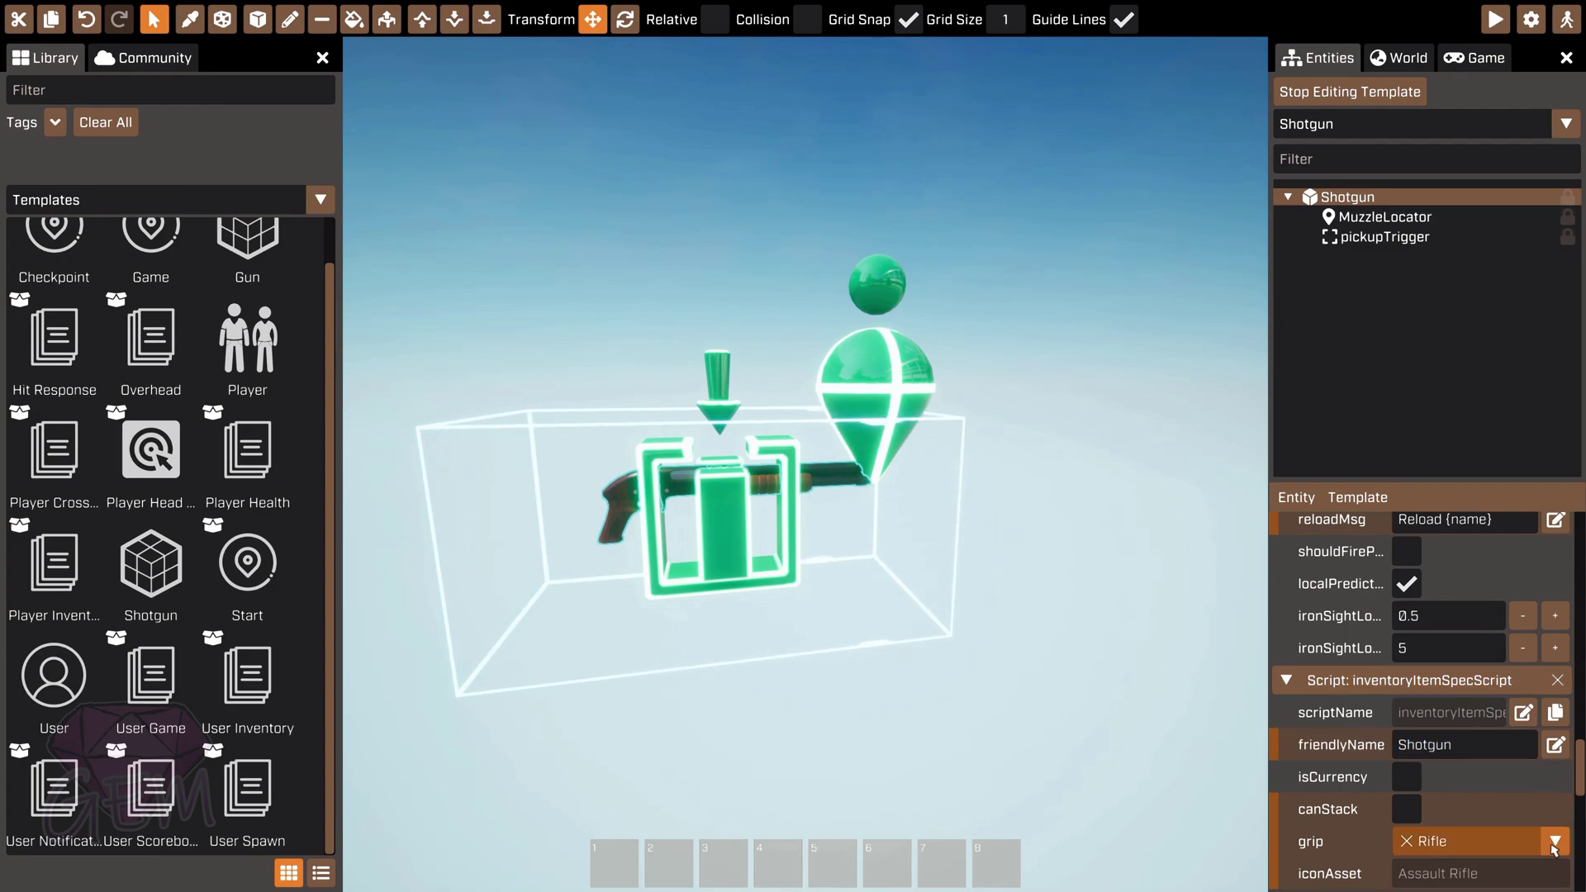
# Step: Try the Shotgun grip in the template's inventoryItemSpecScript and change the grip to RPG
pyautogui.scroll(-3, 1555, 838)
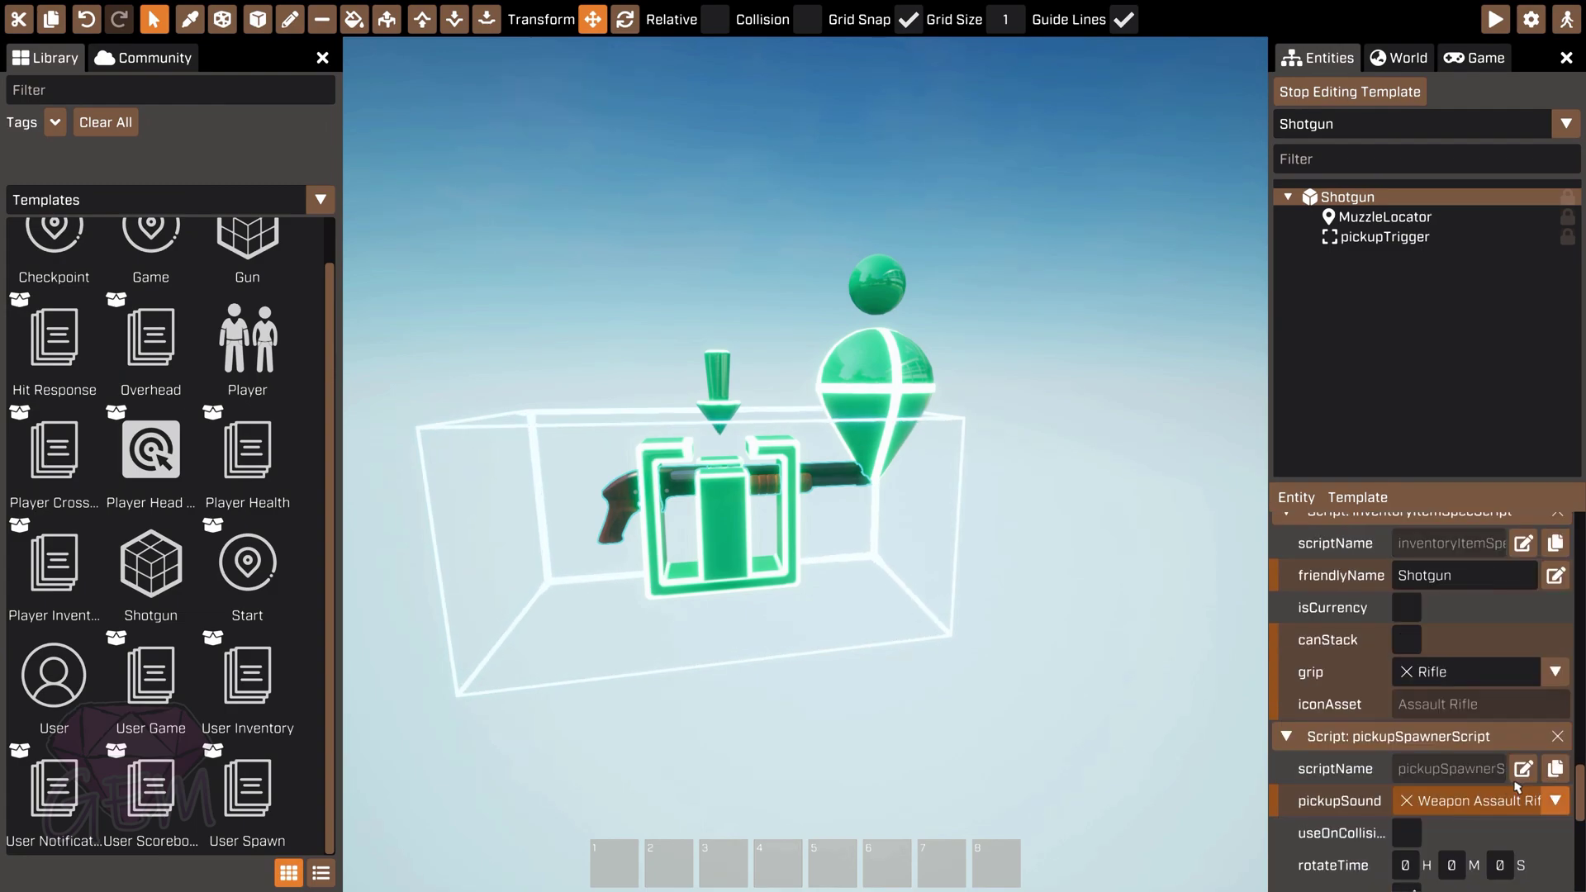
pyautogui.click(1556, 672)
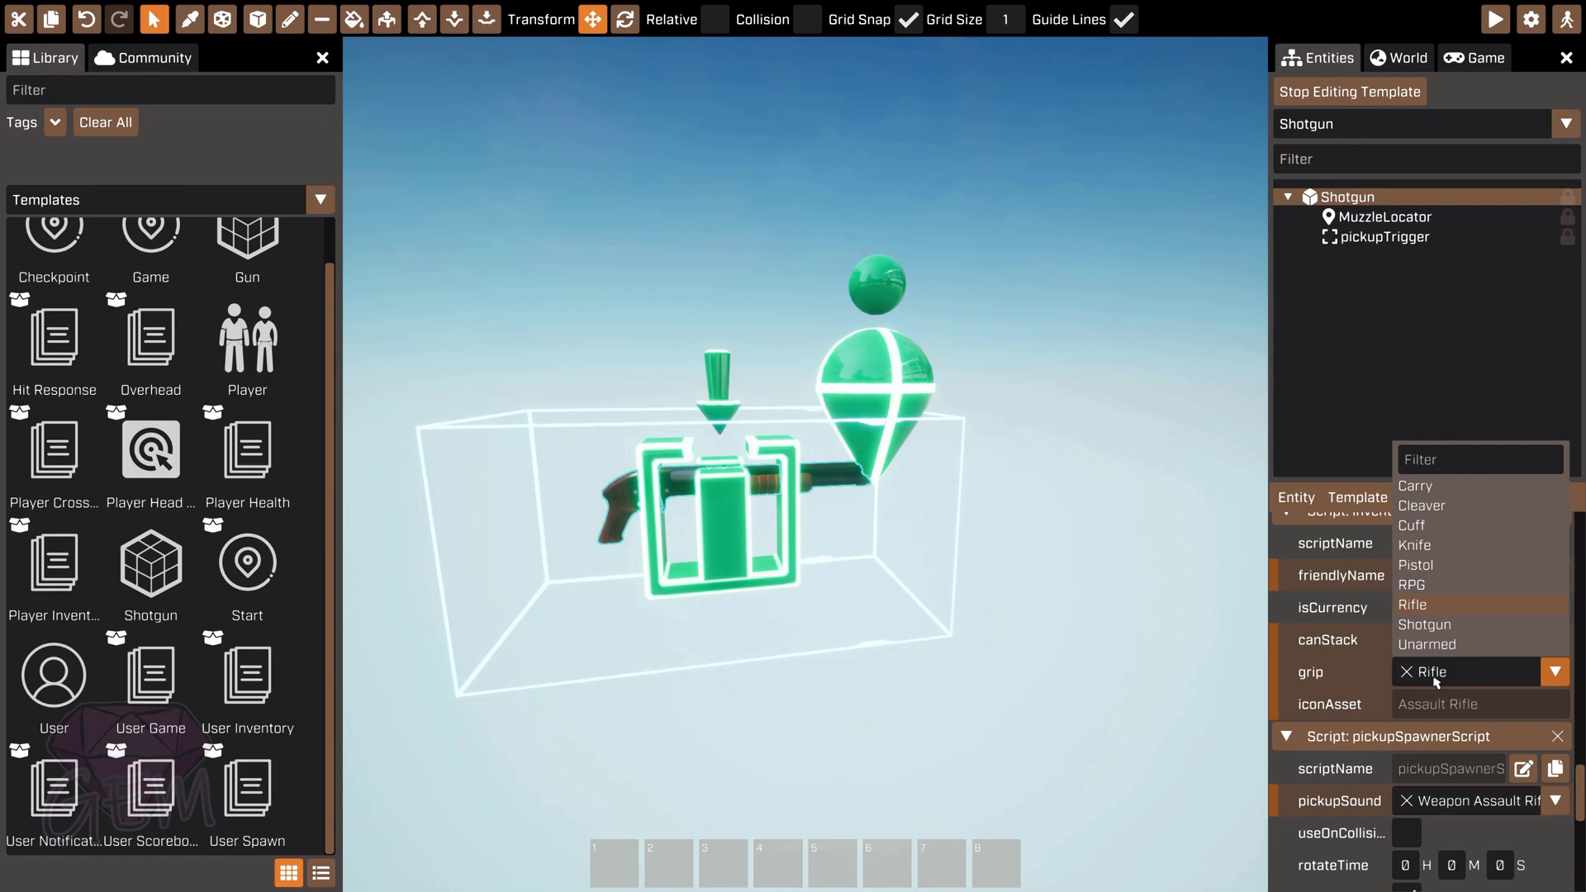
pyautogui.click(1425, 627)
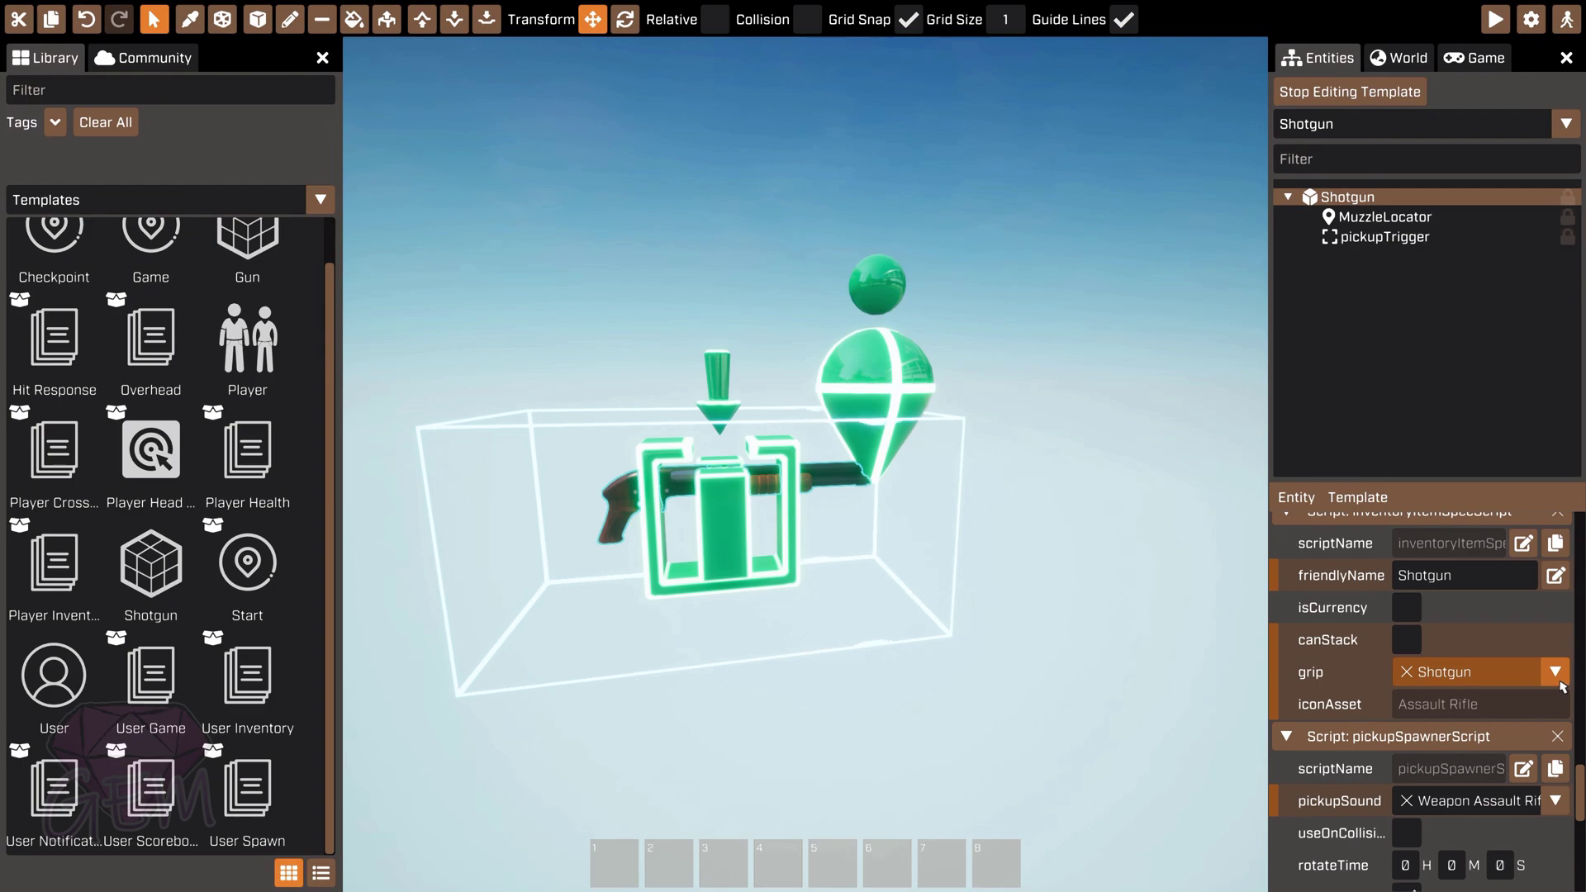
pyautogui.click(1559, 679)
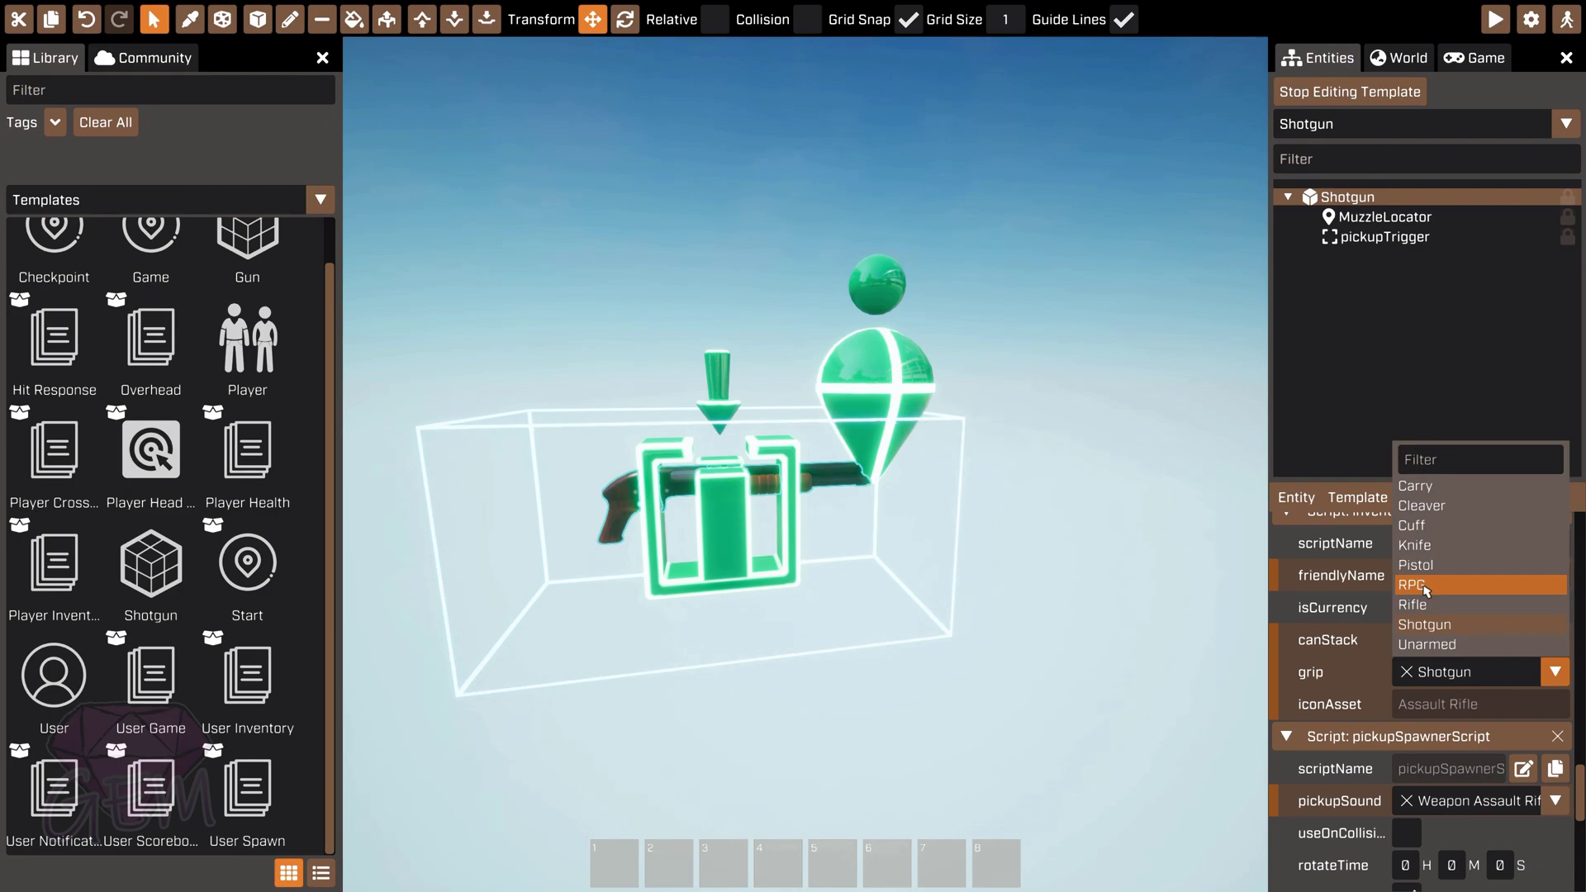
pyautogui.click(1427, 587)
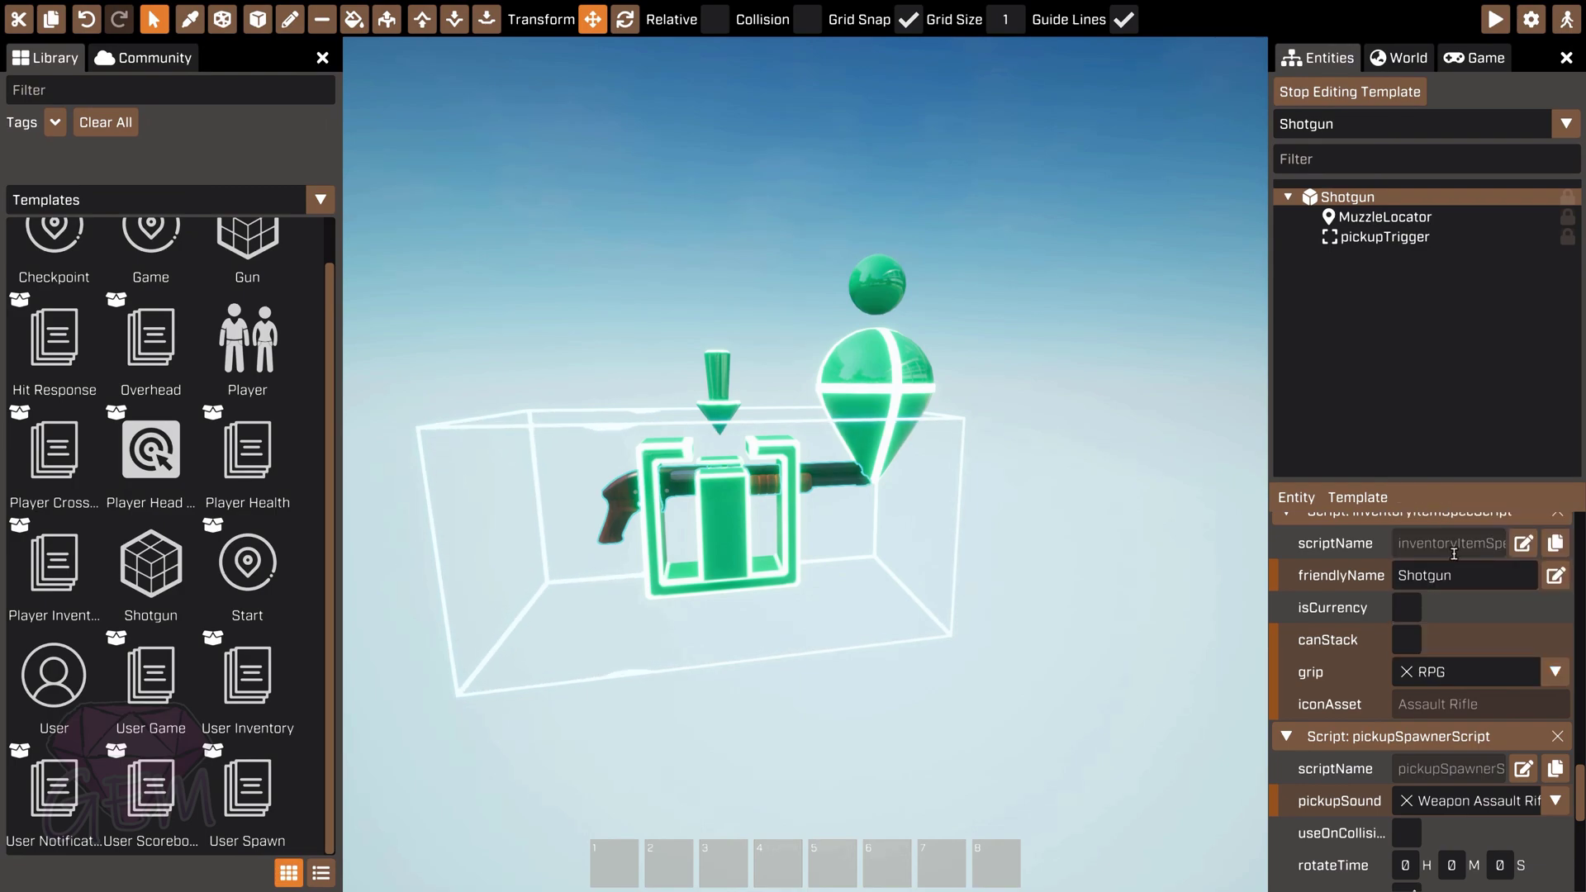
pyautogui.click(1472, 671)
pyautogui.click(1472, 671)
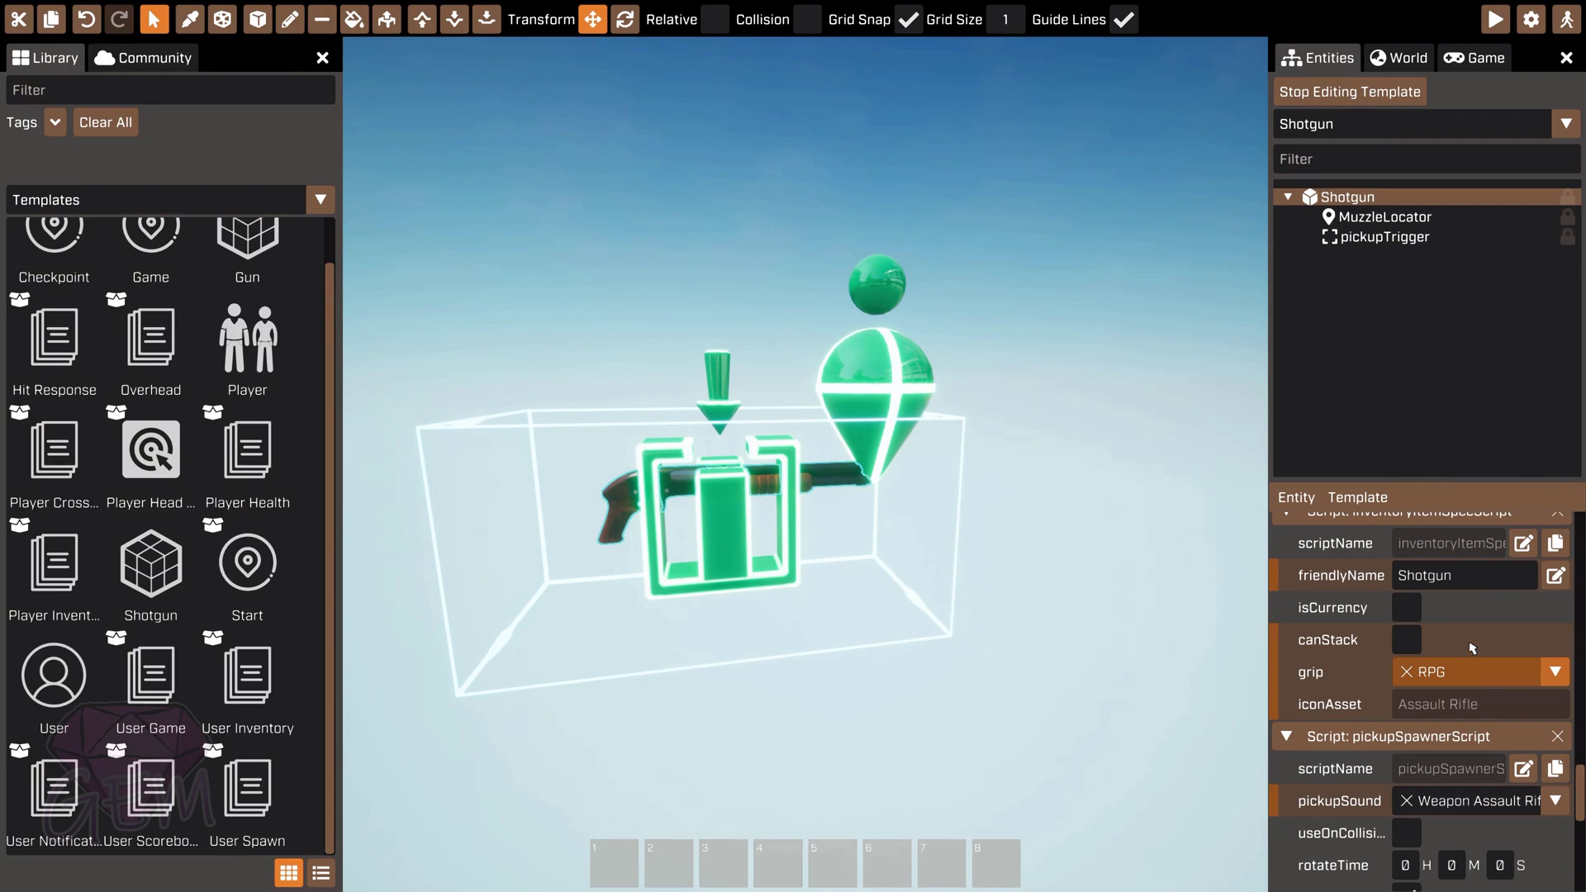
pyautogui.scroll(-2, 1331, 682)
pyautogui.scroll(-6, 1330, 682)
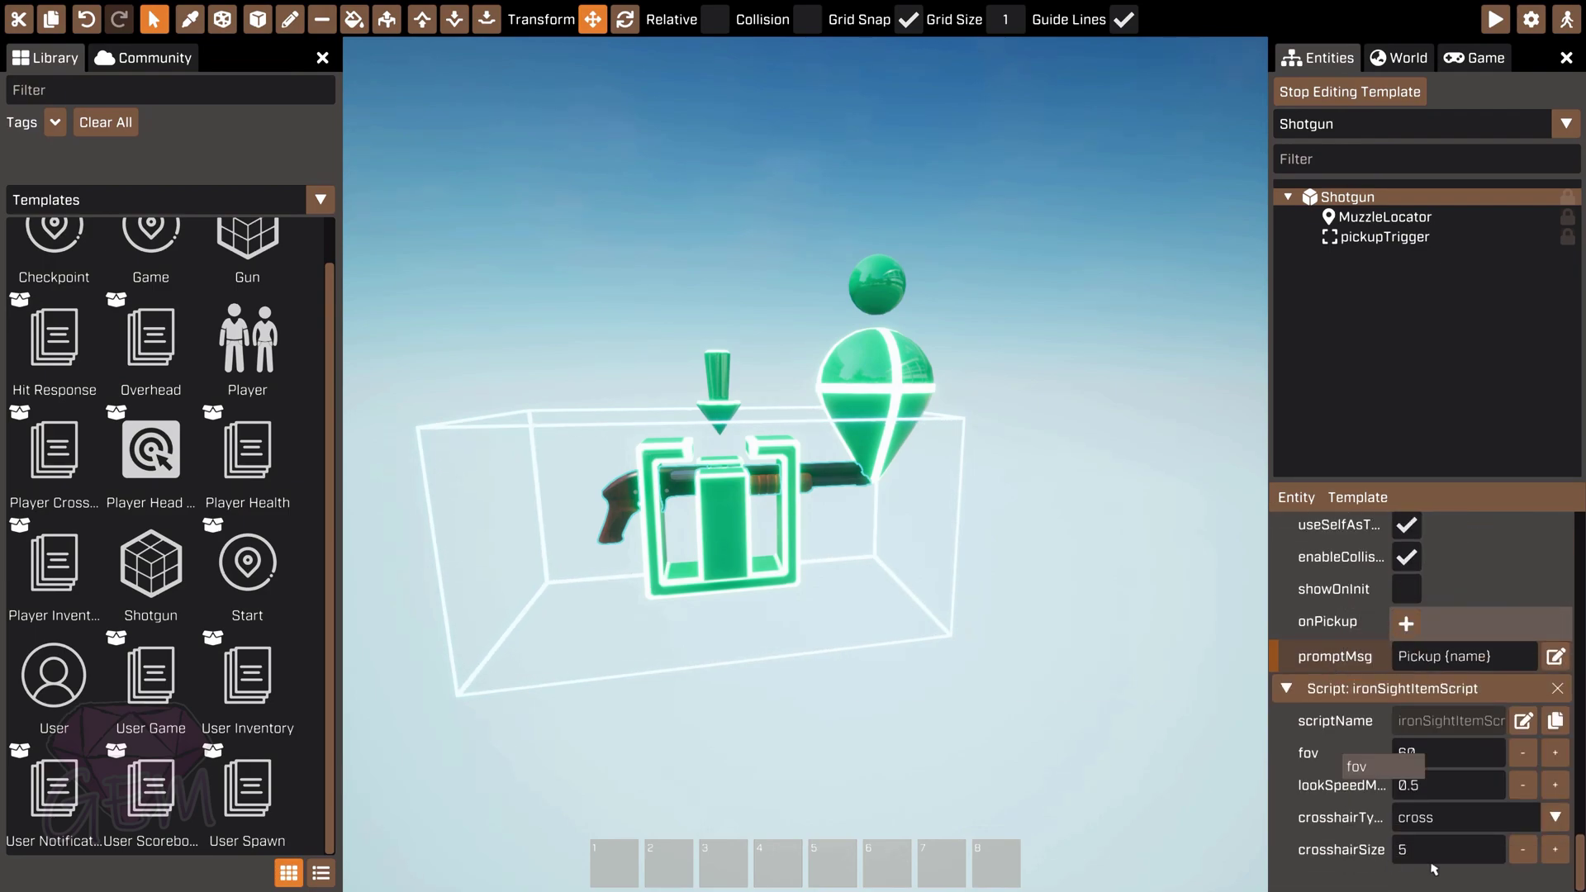
pyautogui.scroll(5, 1374, 601)
pyautogui.scroll(-8, 1374, 600)
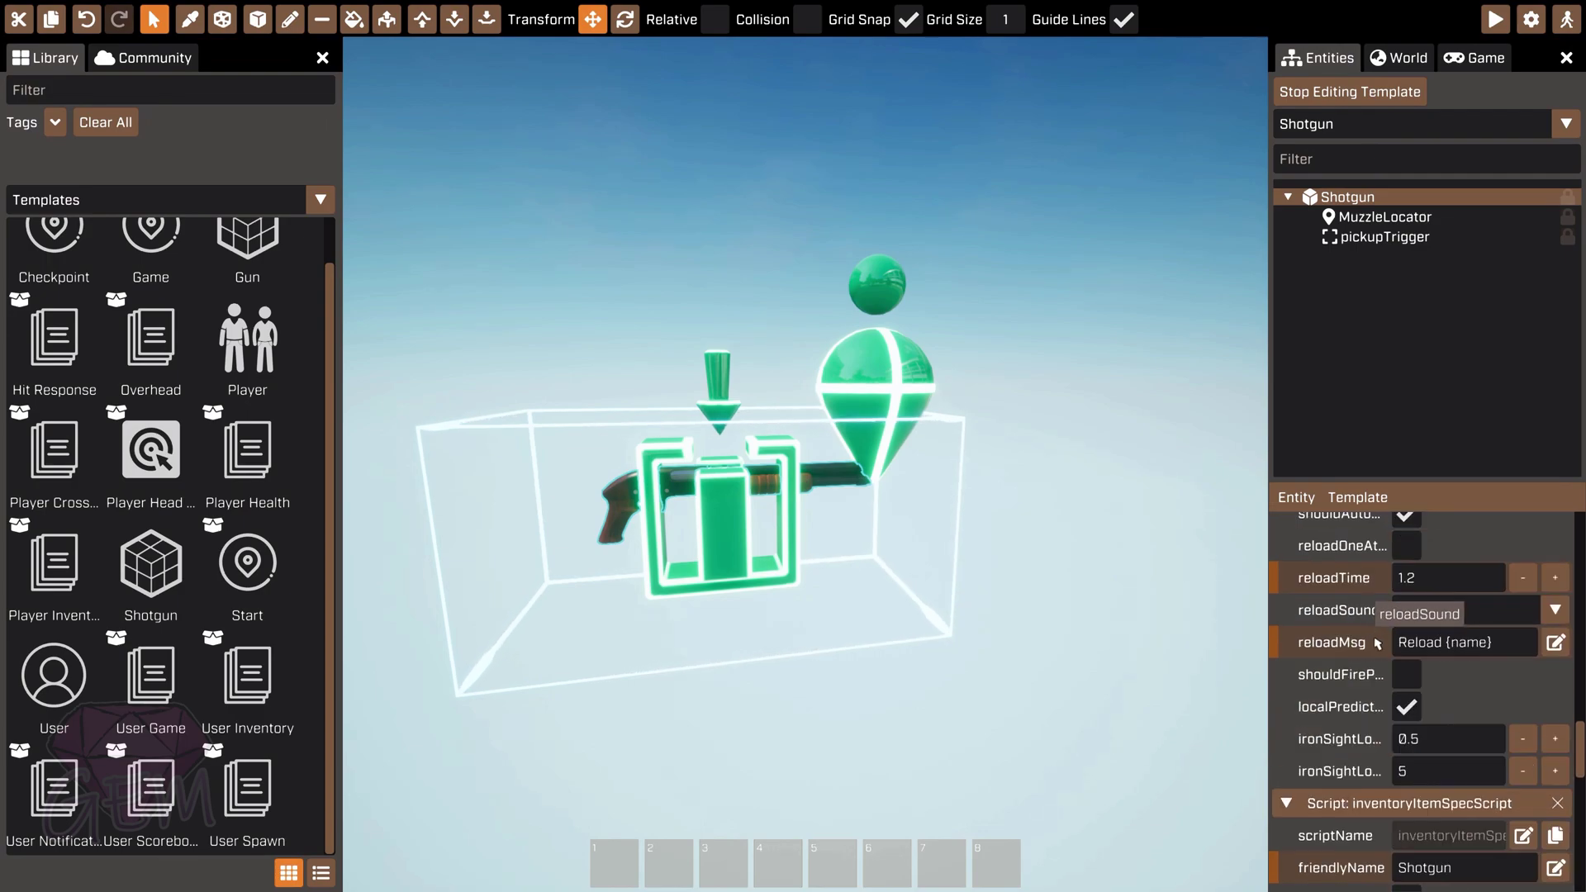
# Step: Switch to editing the User template and select the Defaults entity under userInventory1
pyautogui.click(1382, 125)
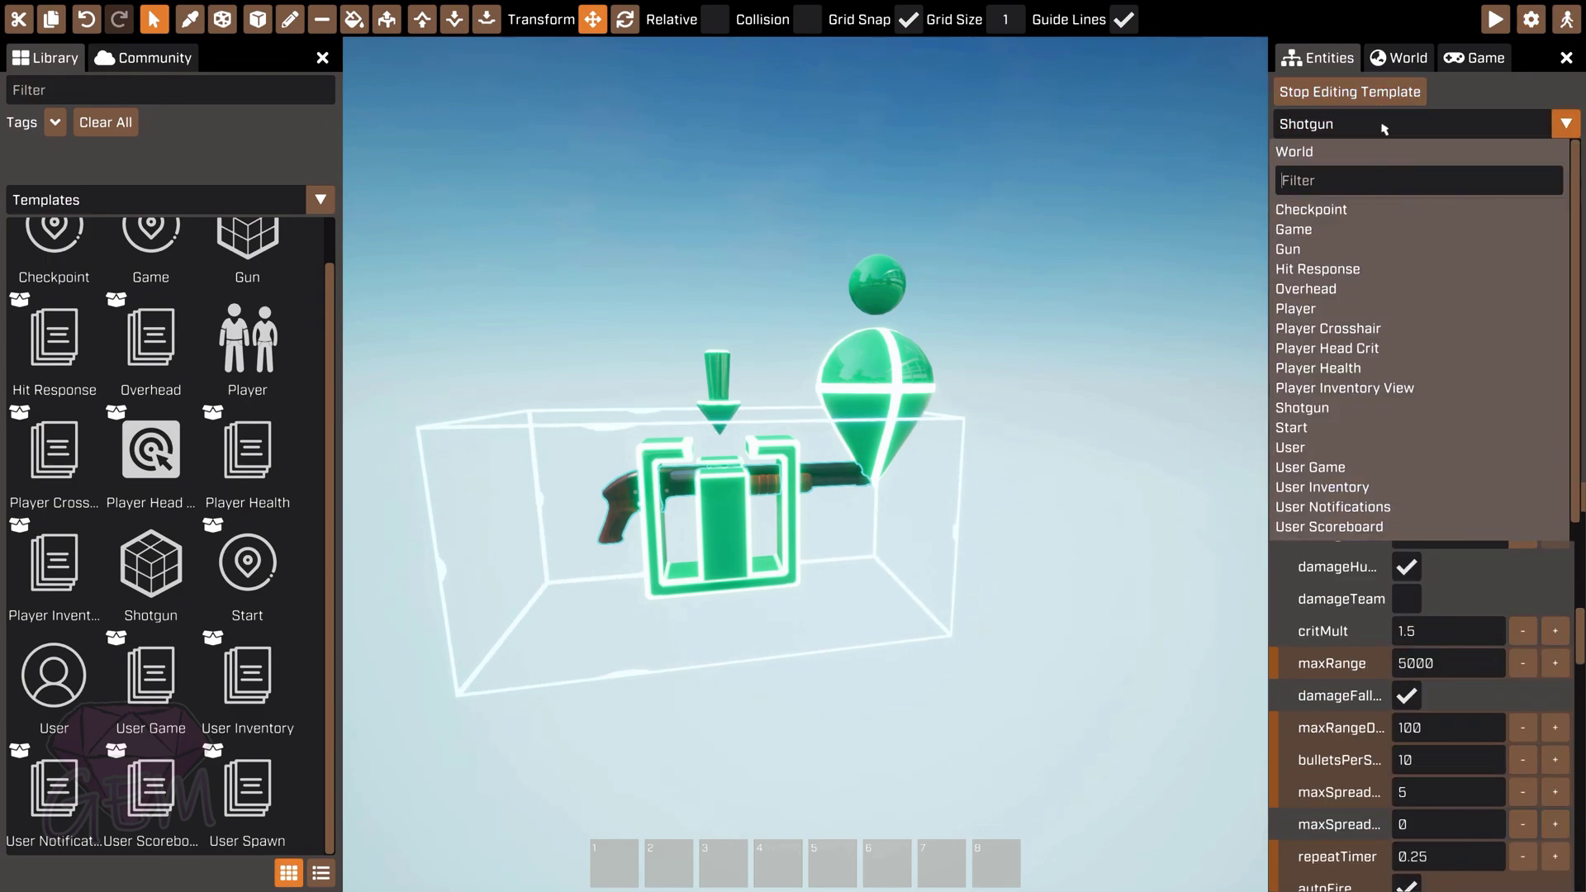
pyautogui.click(1322, 488)
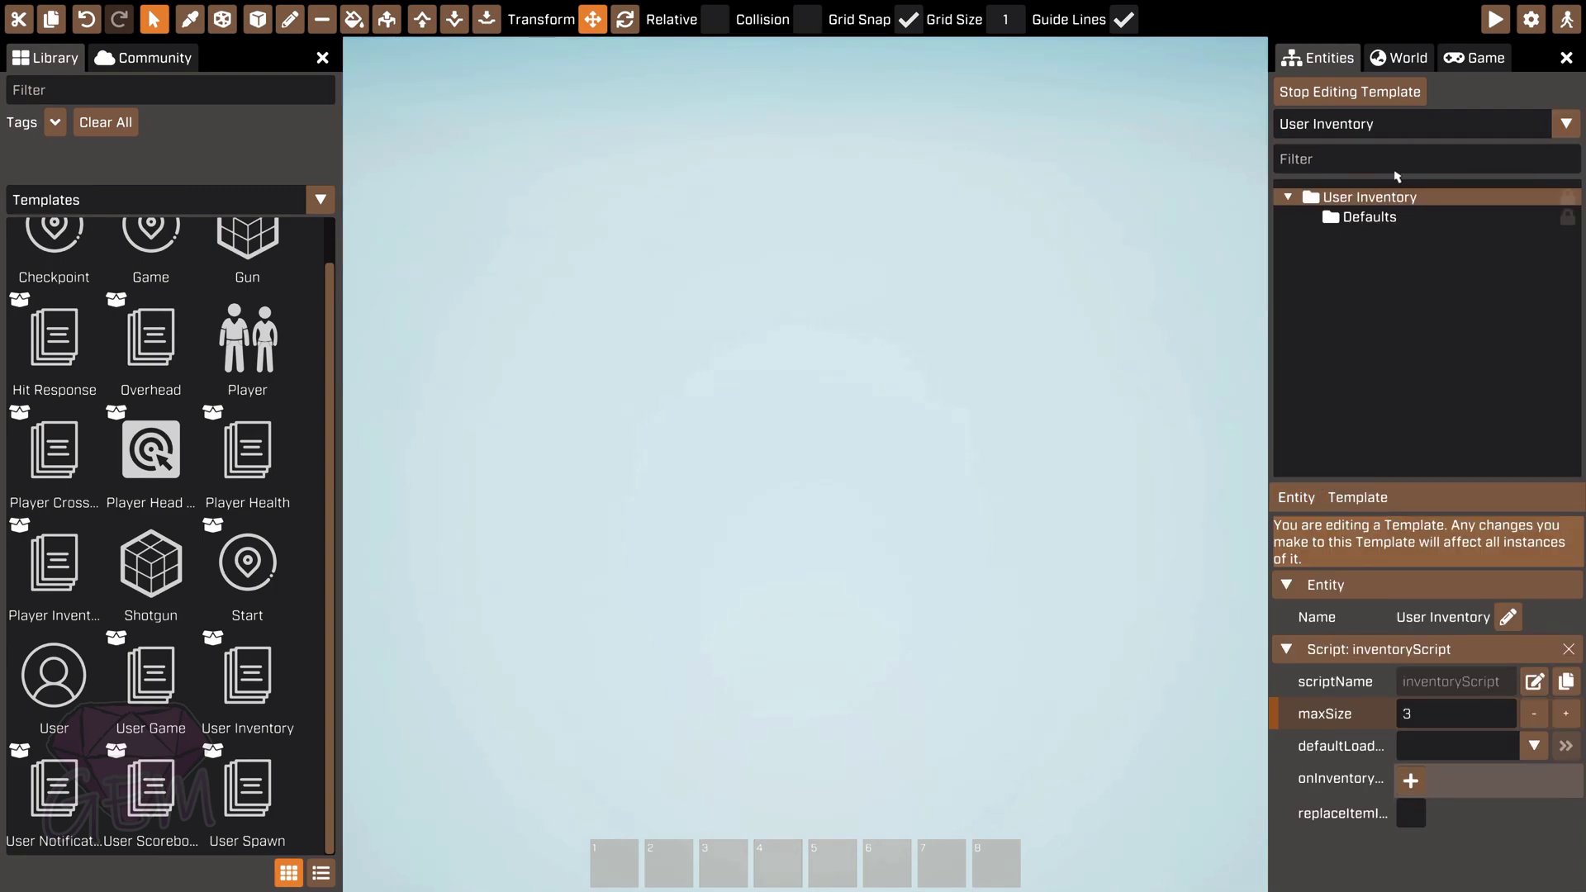
pyautogui.click(1395, 125)
pyautogui.click(1317, 451)
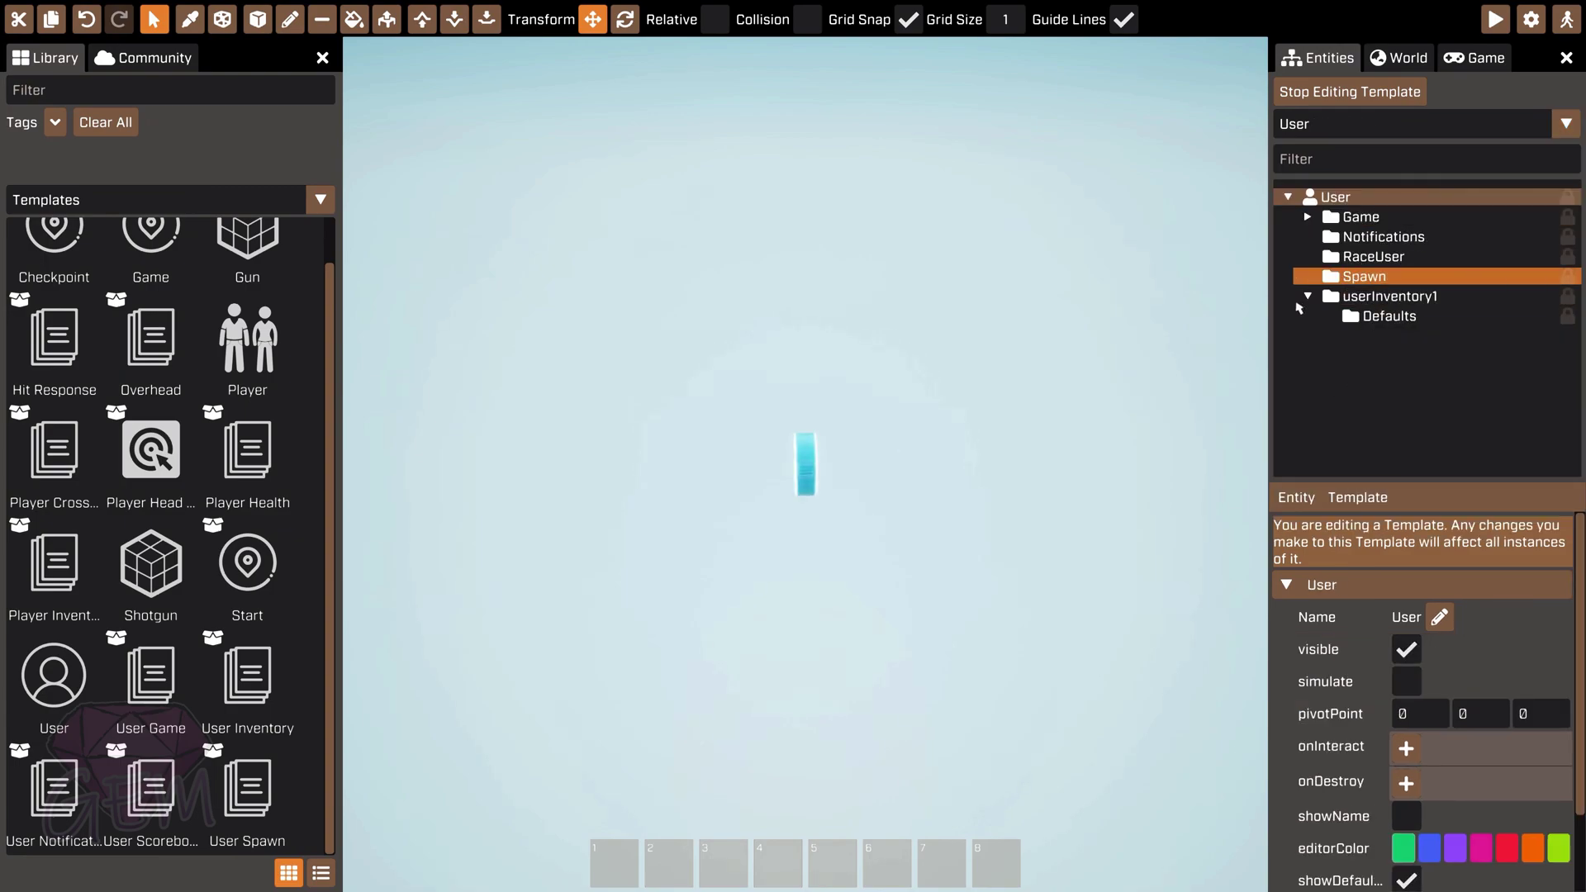
pyautogui.click(1298, 303)
pyautogui.click(1383, 320)
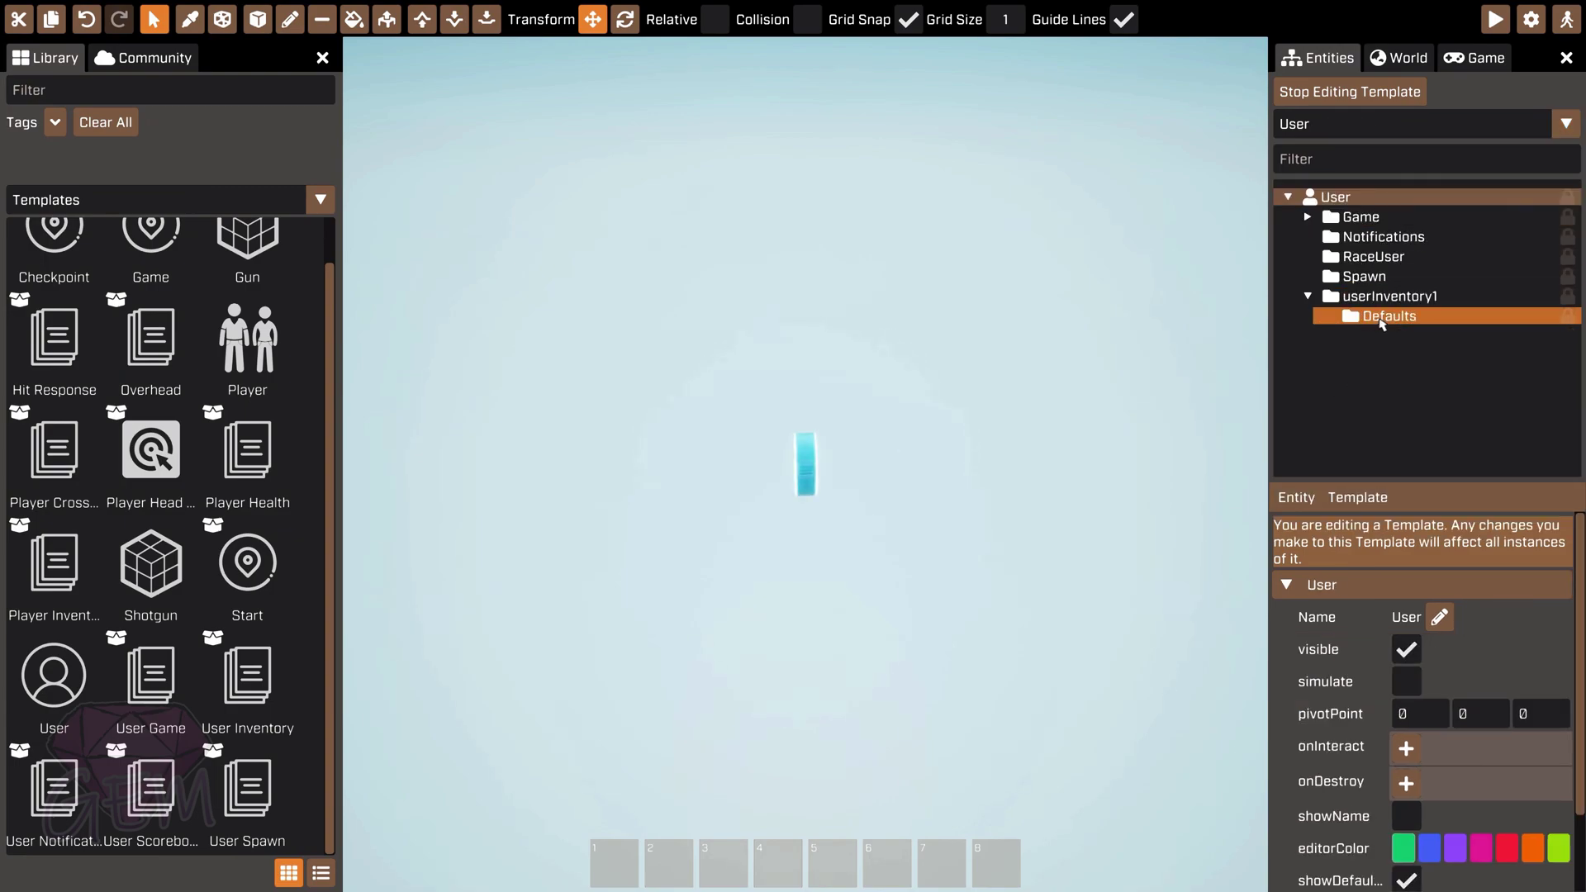
pyautogui.click(1382, 299)
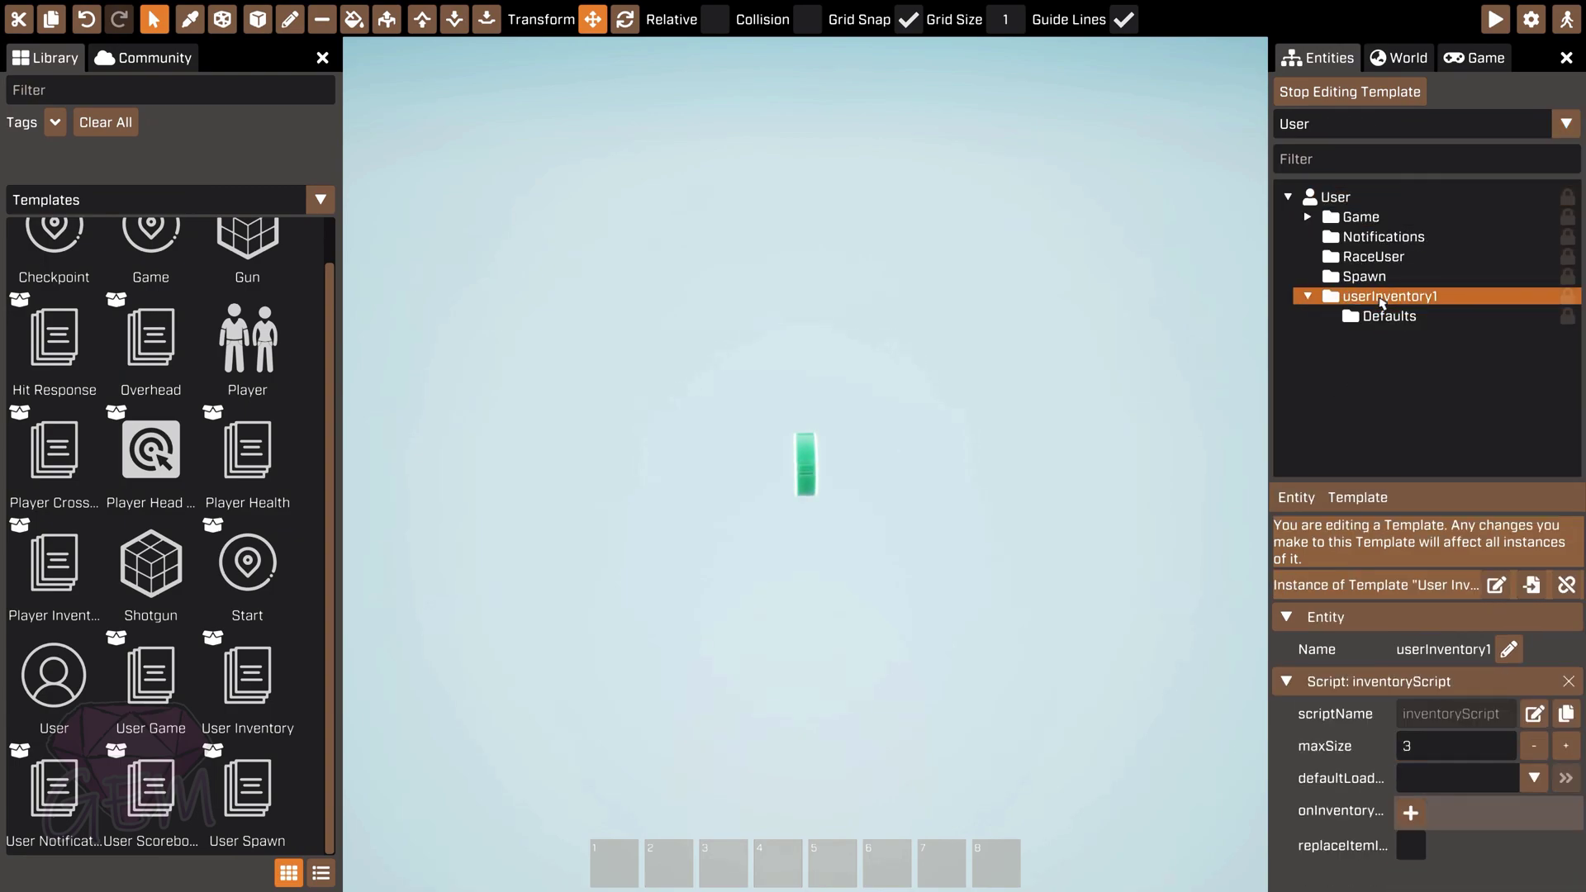
pyautogui.click(1385, 316)
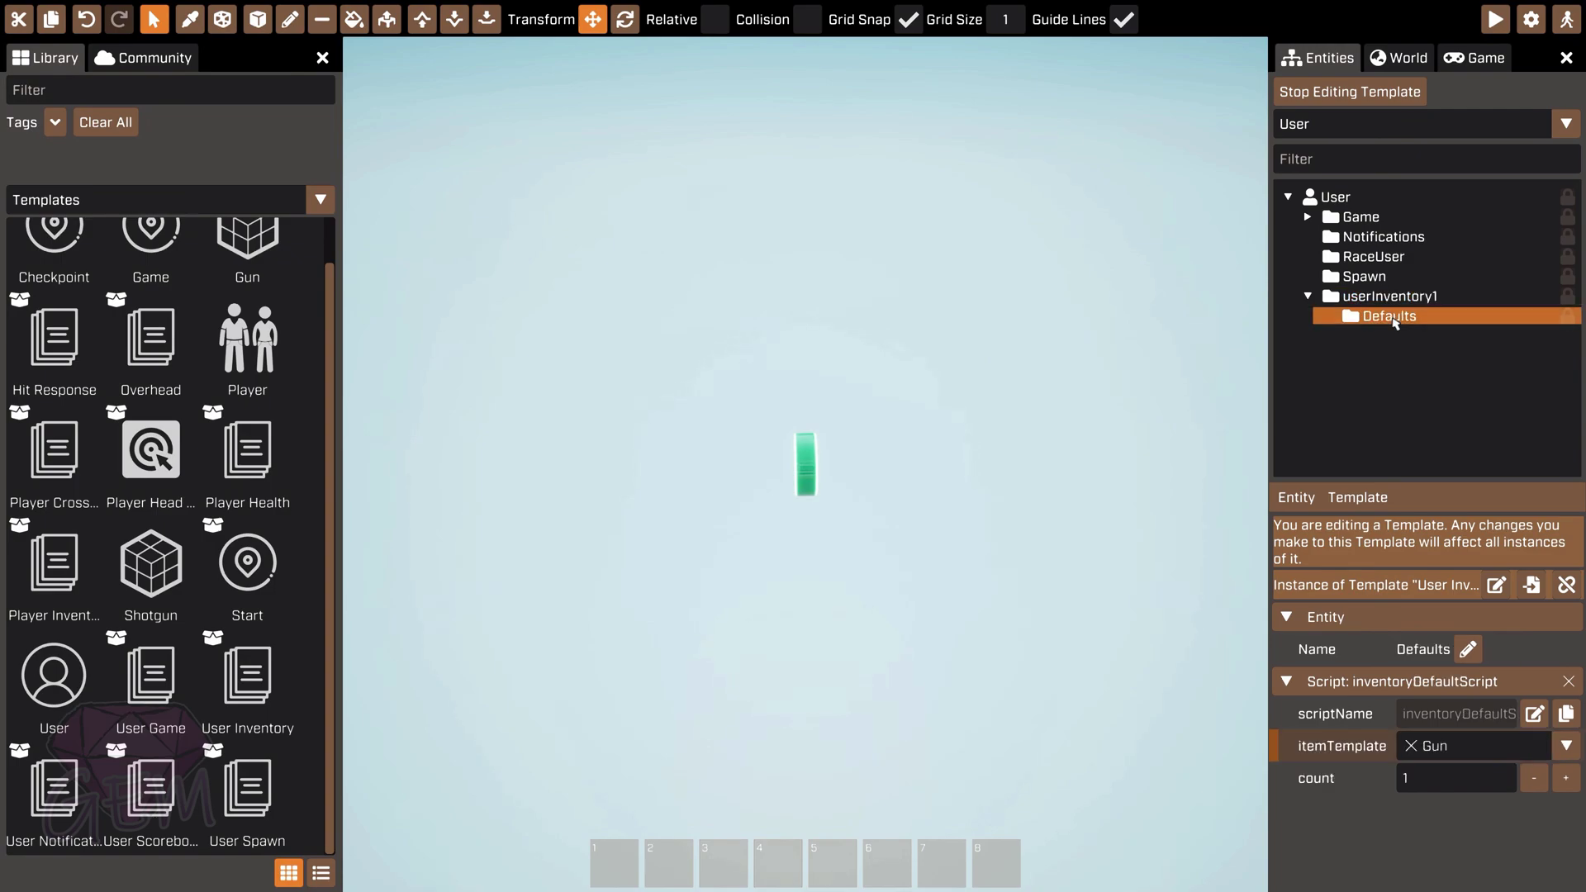
# Step: Add a second inventoryDefaultScript to the Defaults entity and set its itemTemplate to Shotgun
pyautogui.click(1434, 685)
pyautogui.click(1434, 685)
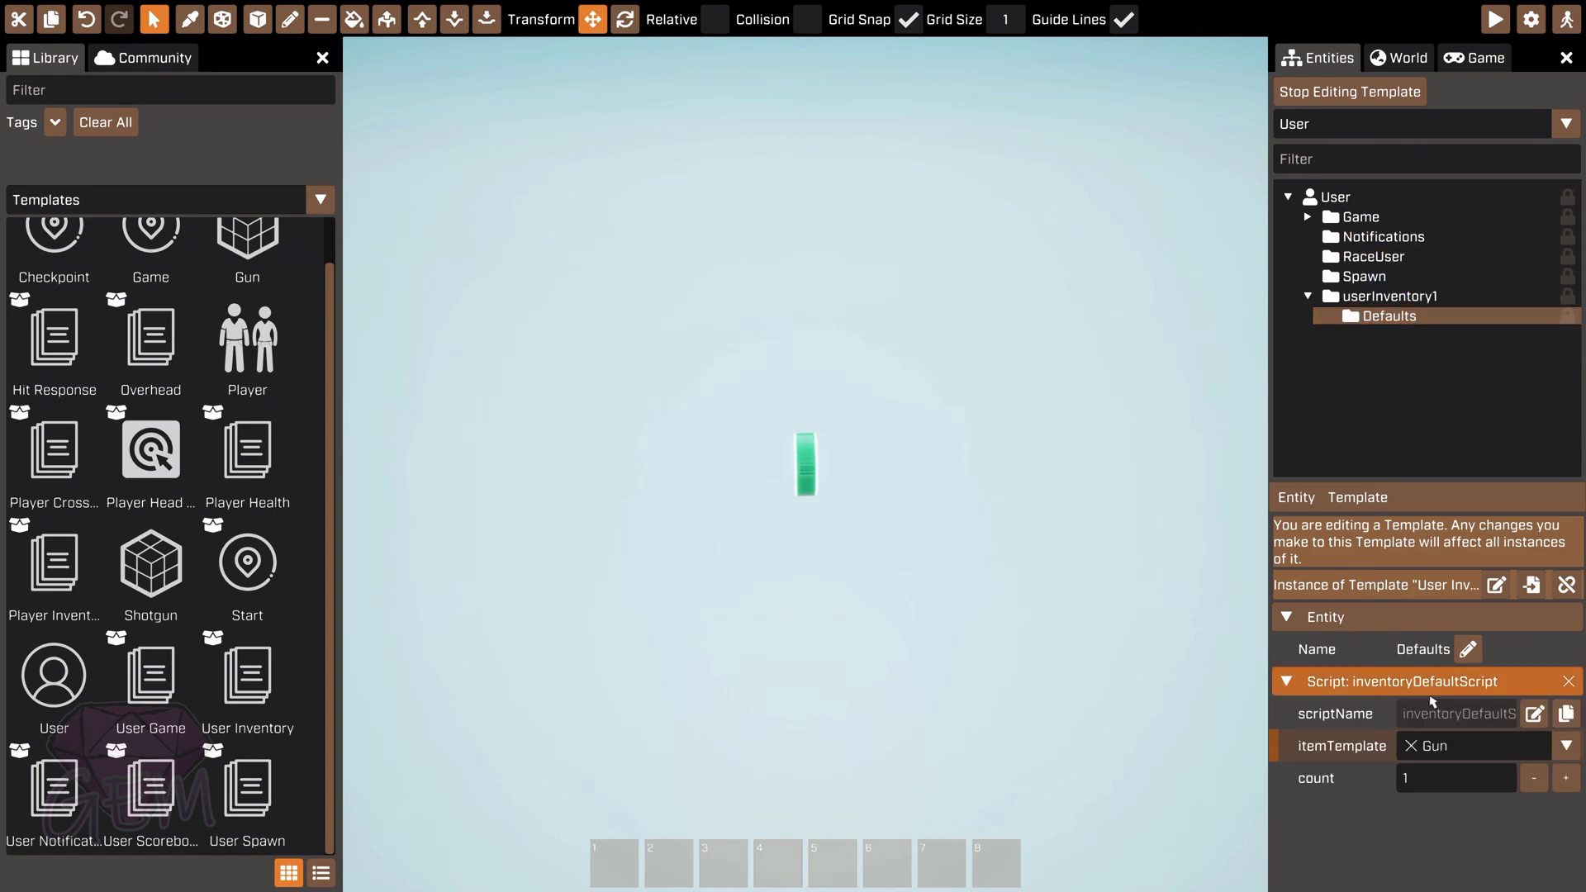
pyautogui.rightClick(1482, 829)
pyautogui.moveTo(1517, 837)
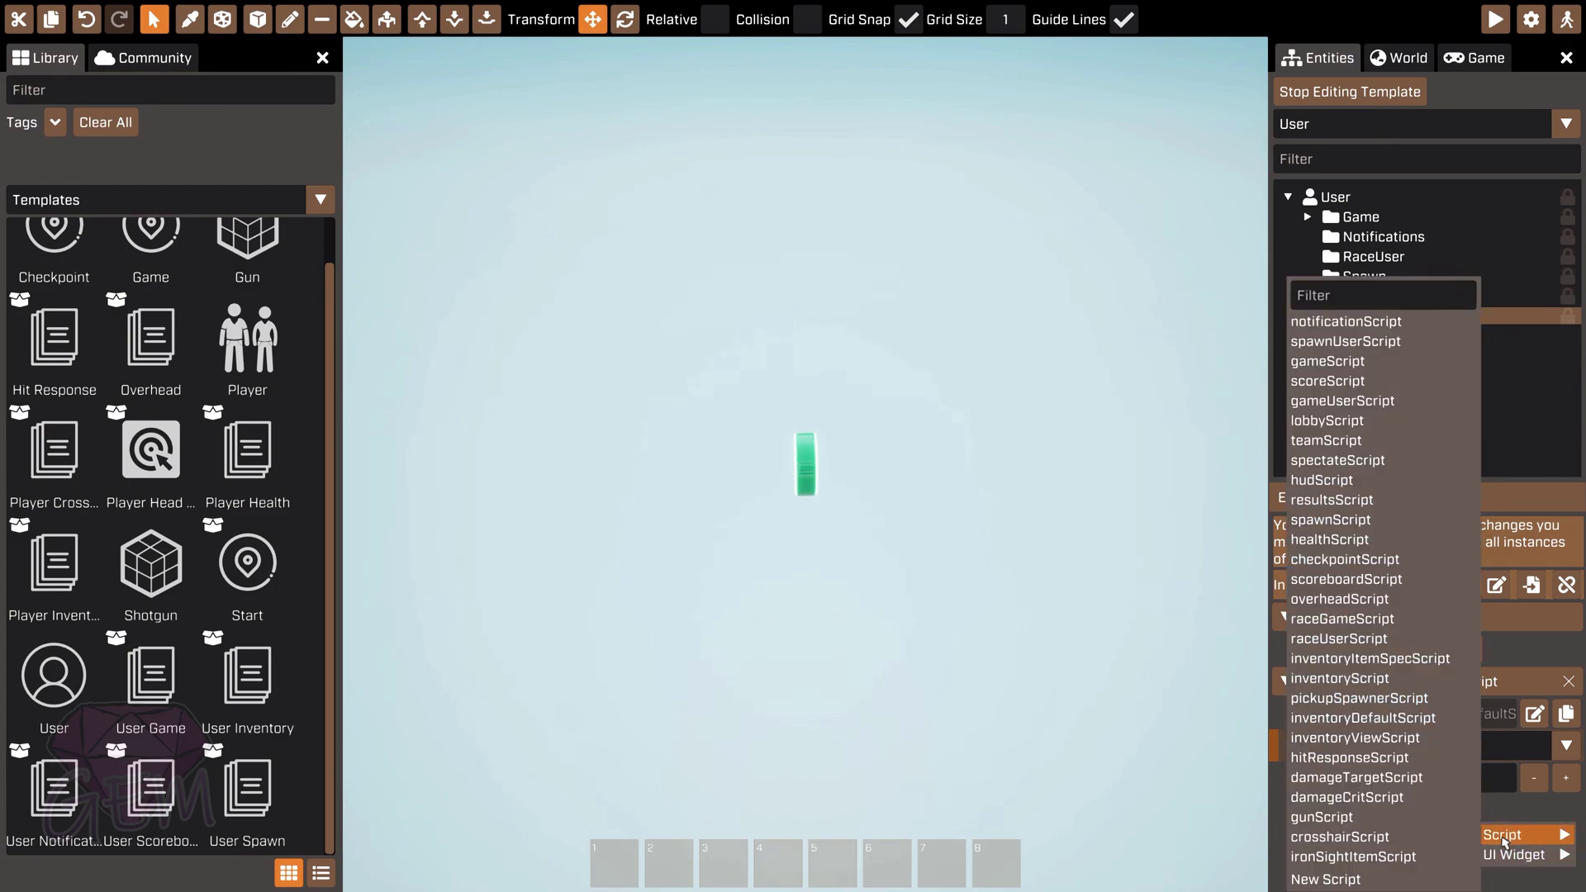
pyautogui.click(1413, 721)
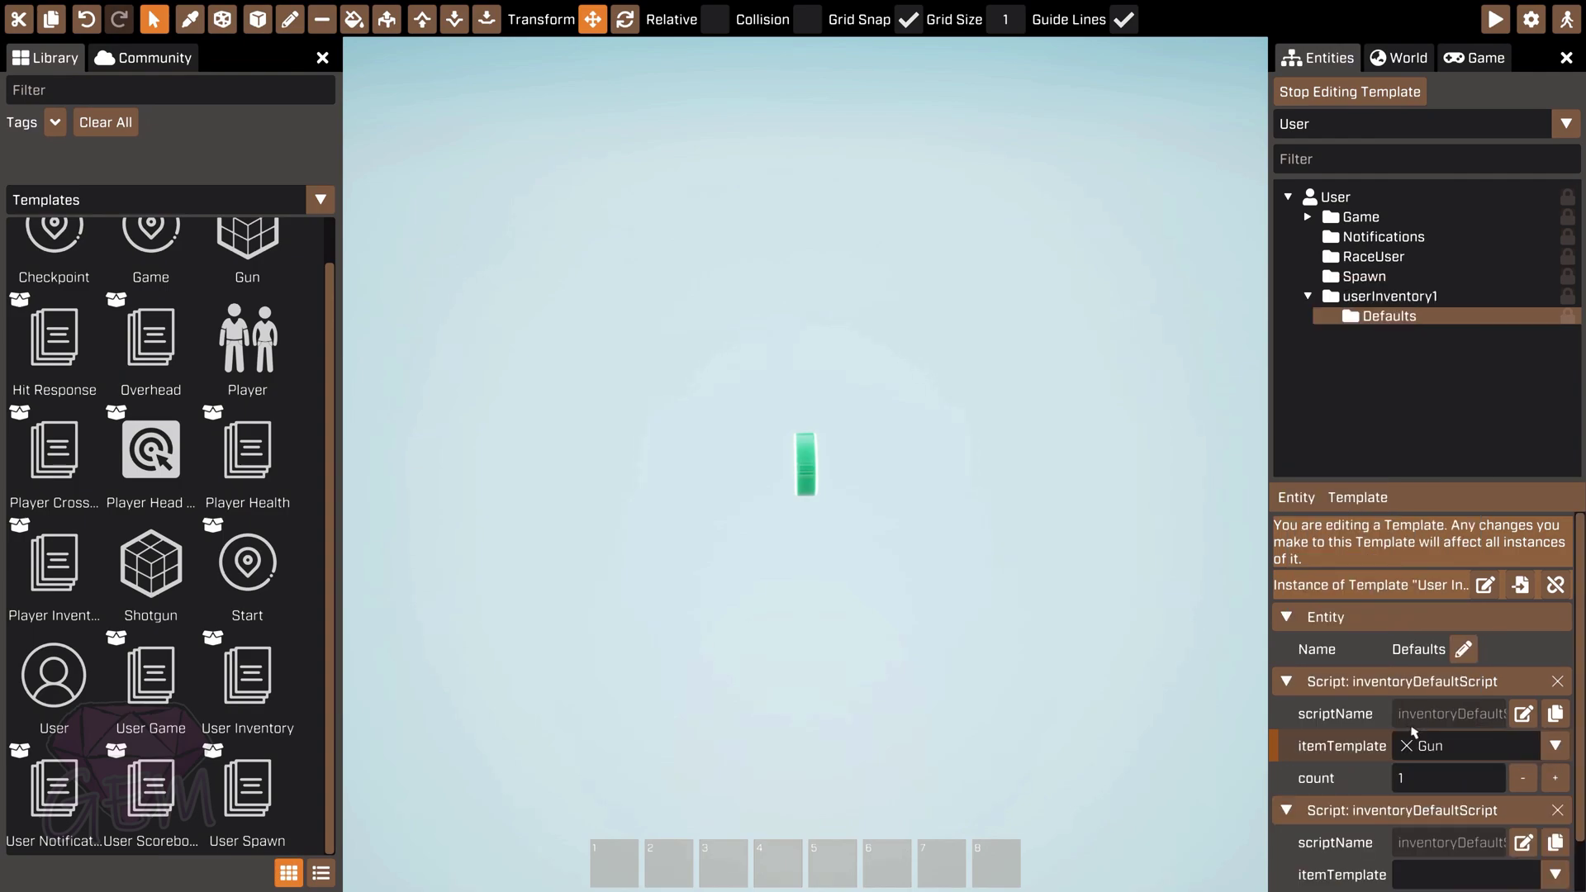
pyautogui.scroll(-1, 1415, 735)
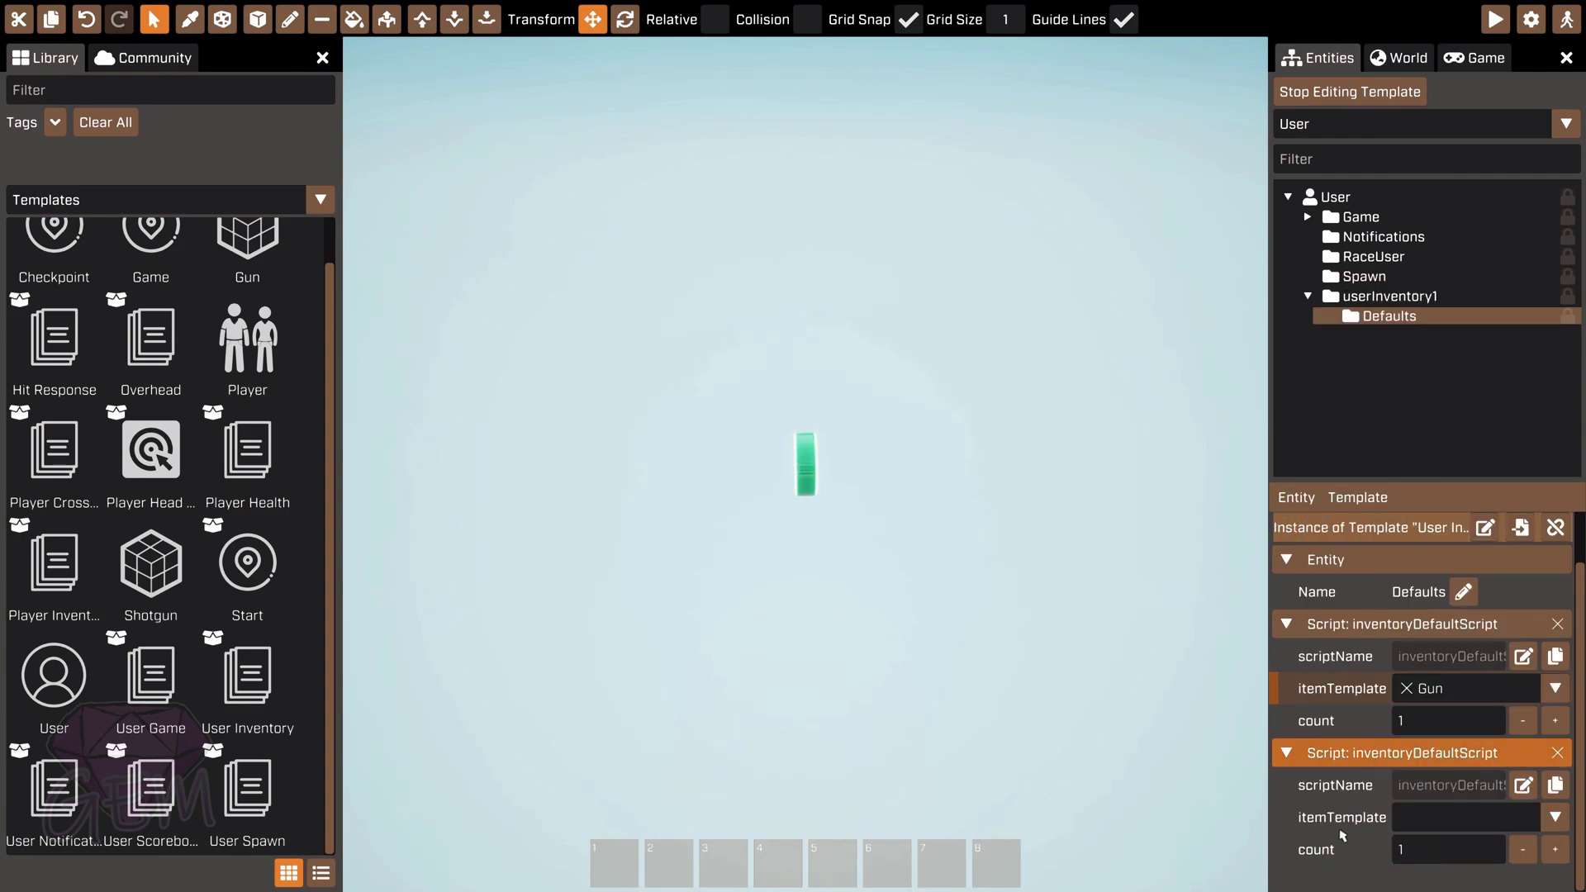
pyautogui.click(1554, 820)
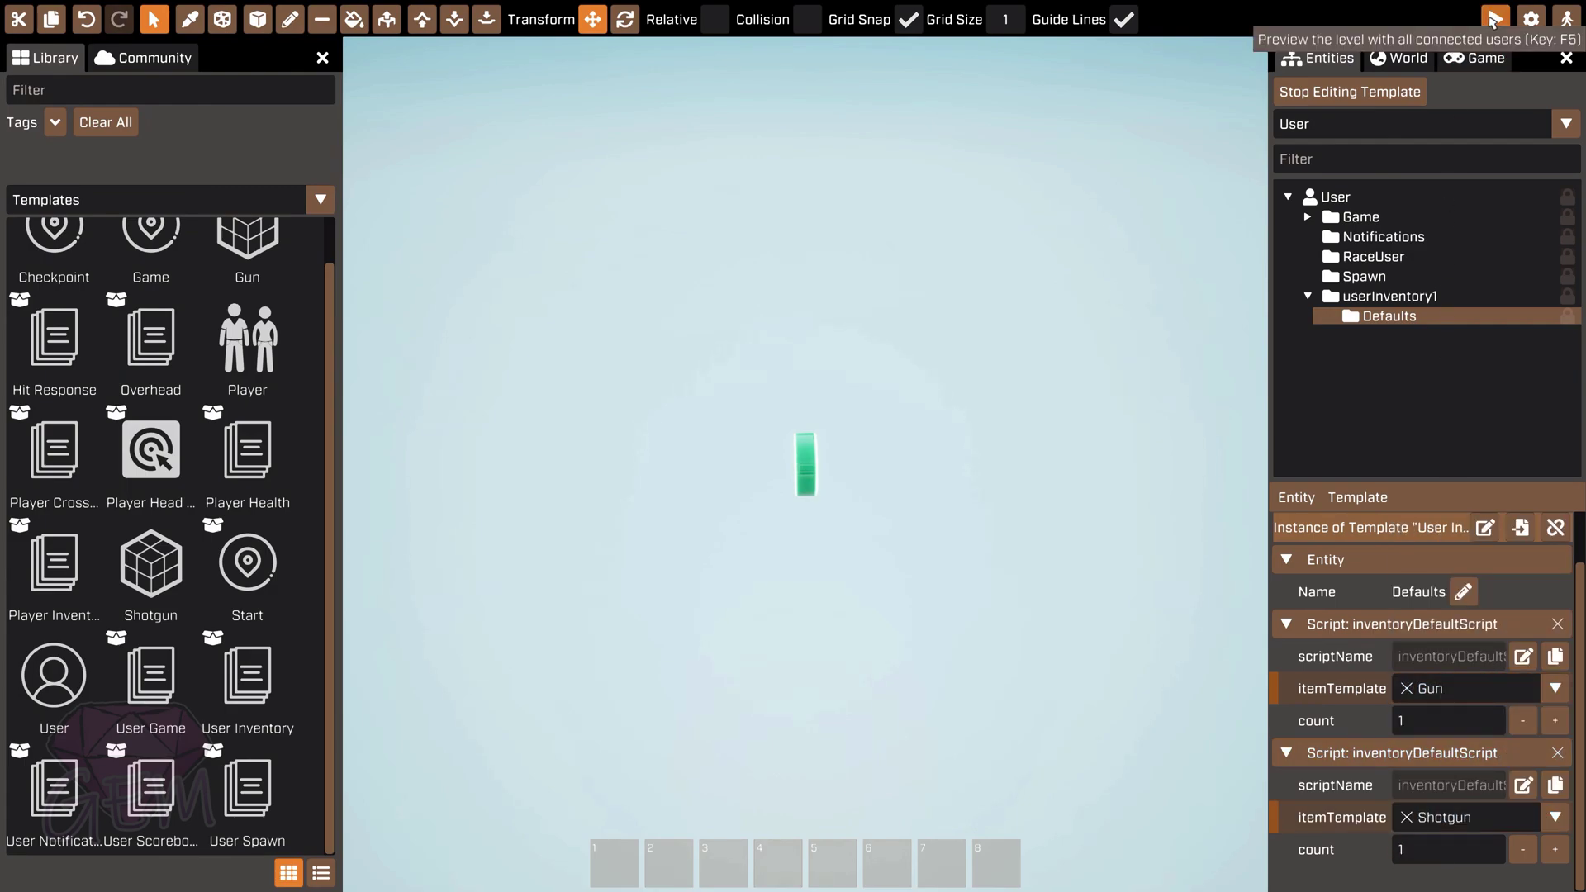
# Step: Preview the level, equip the Shotgun from the second inventory slot and view it in first and third person
pyautogui.click(1485, 23)
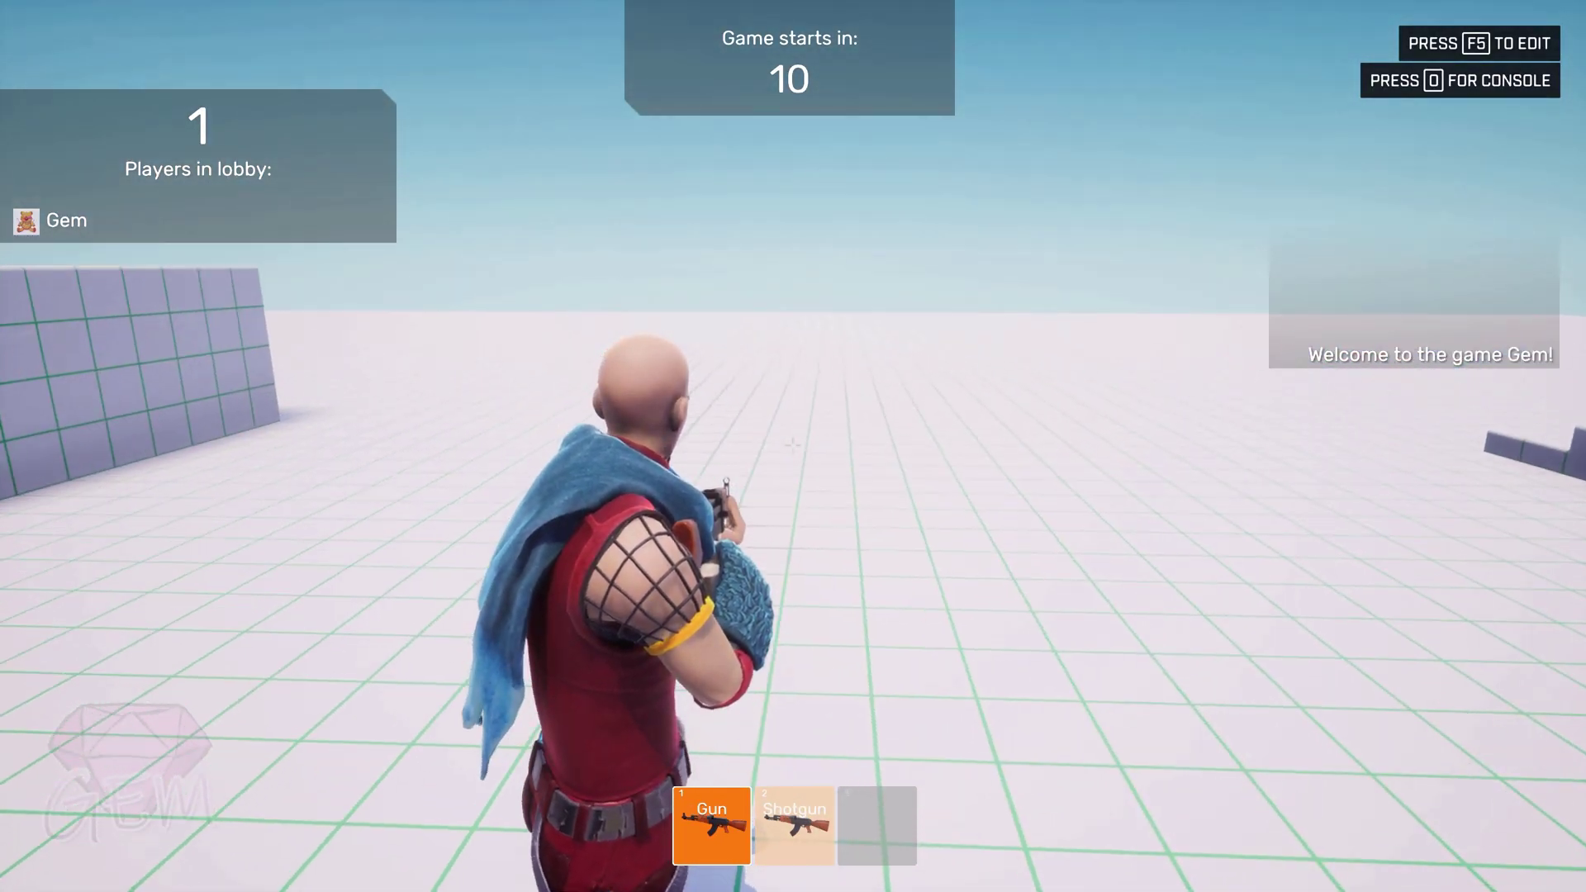
pyautogui.press('2')
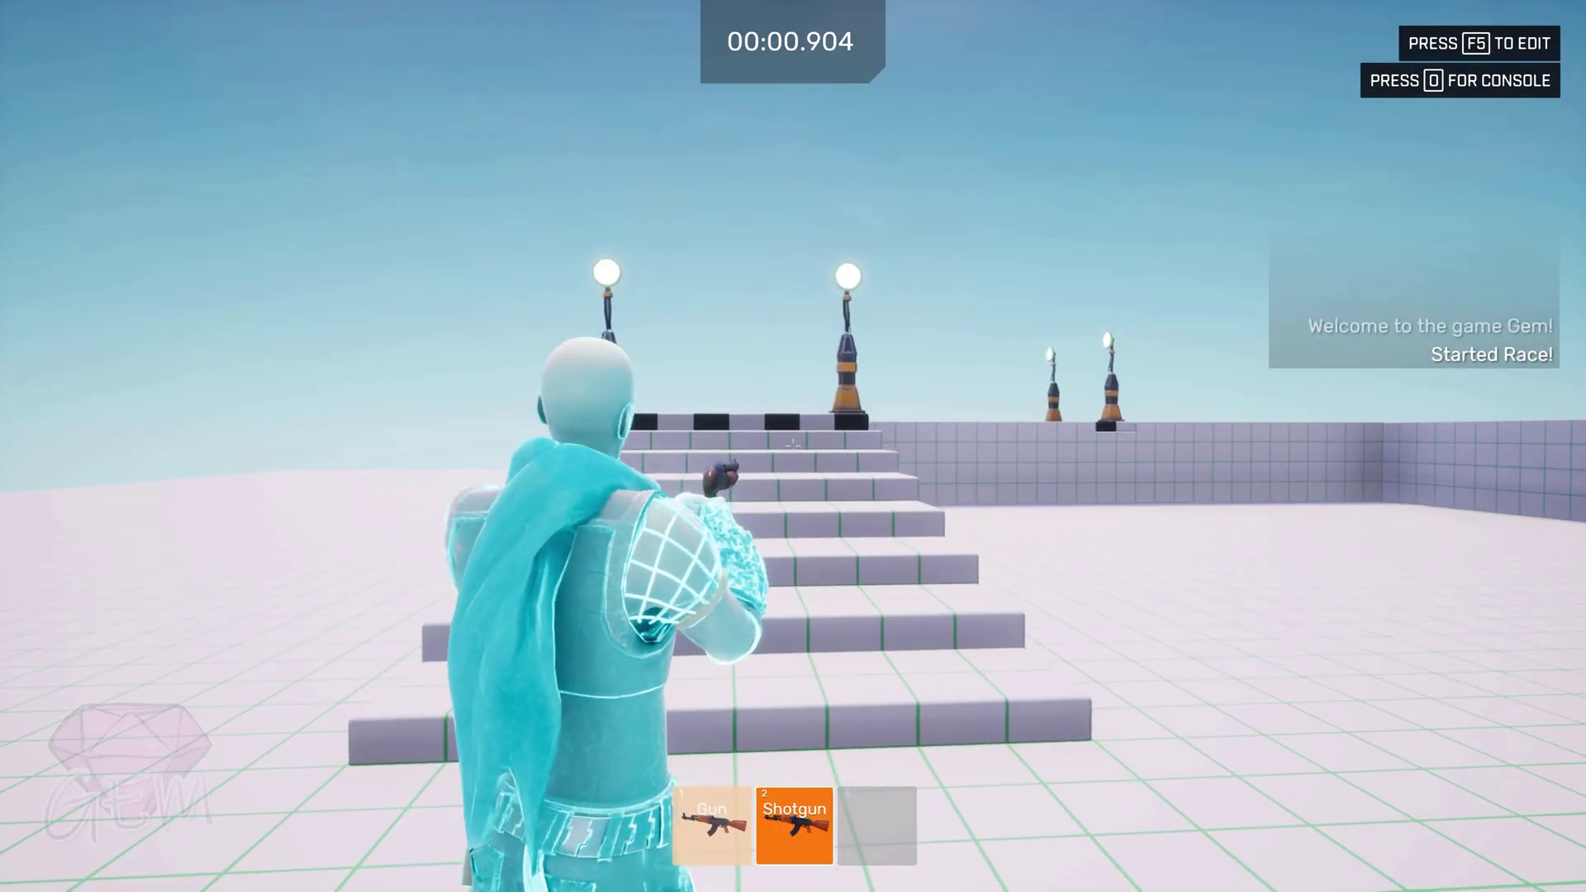
pyautogui.press('w')
pyautogui.scroll(3, 793, 446)
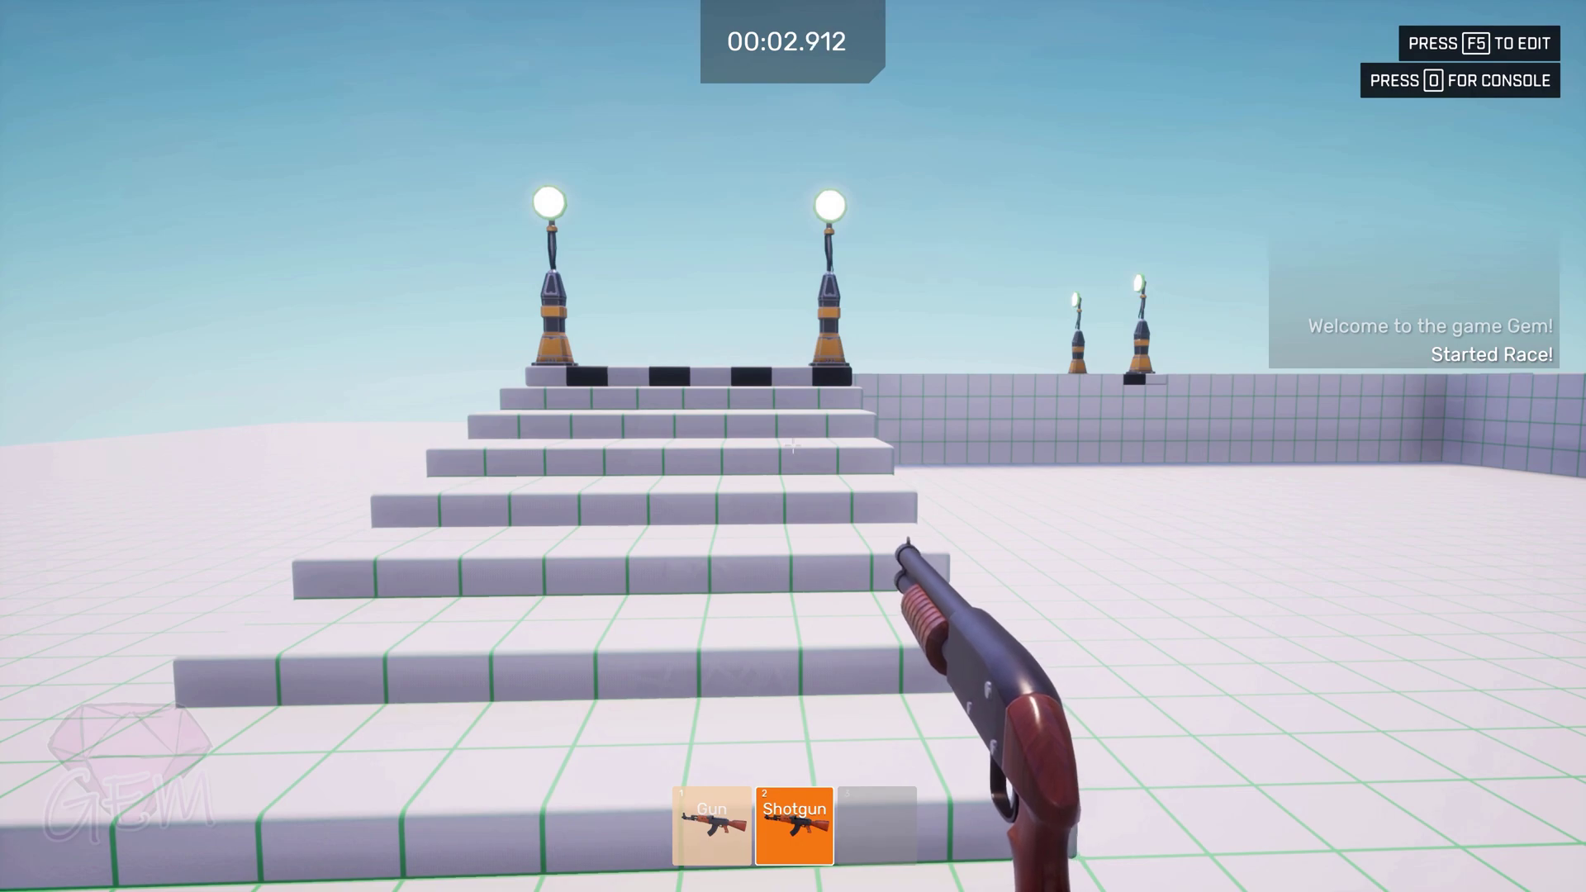
pyautogui.scroll(-3, 793, 446)
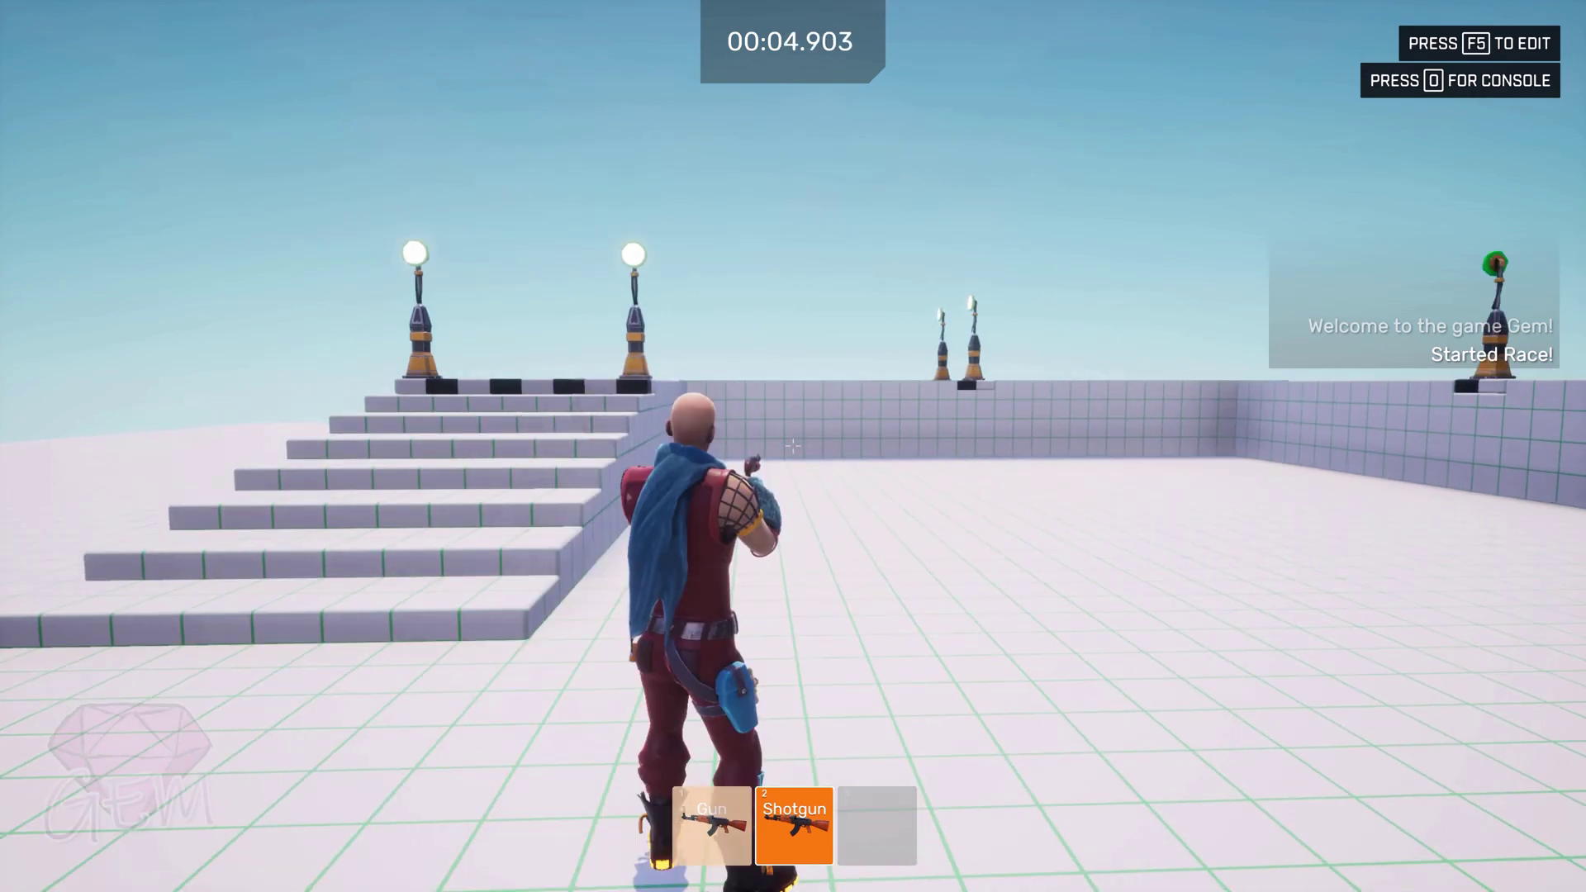
# Step: Walk around the arena firing the Shotgun at the walls to check its spread, and return to editing
pyautogui.press('w')
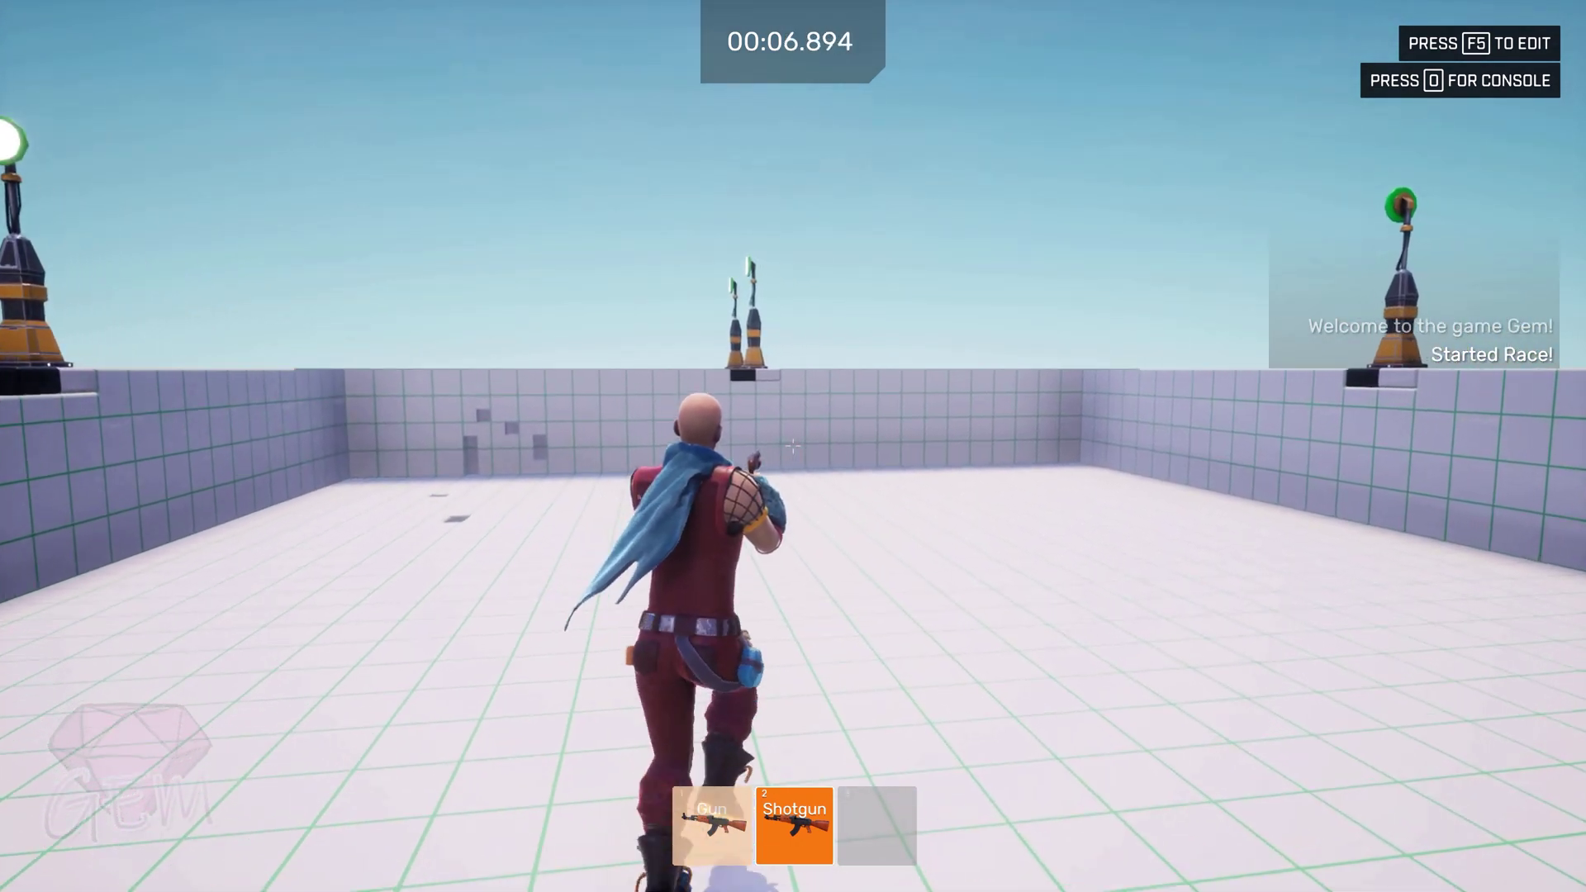
pyautogui.press('w')
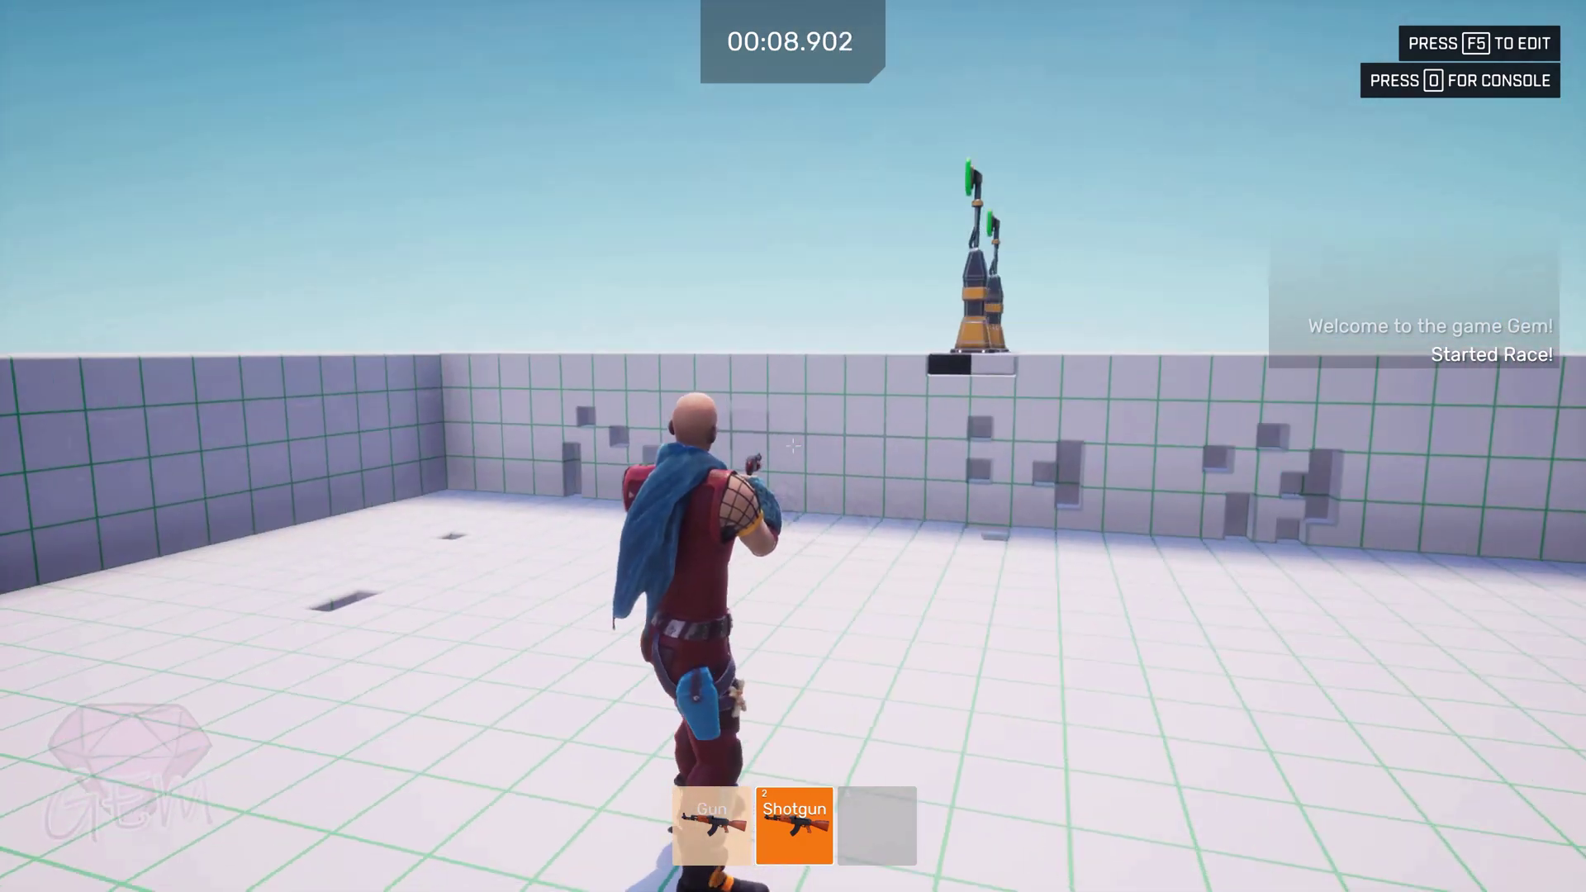
pyautogui.press('w')
pyautogui.press('a')
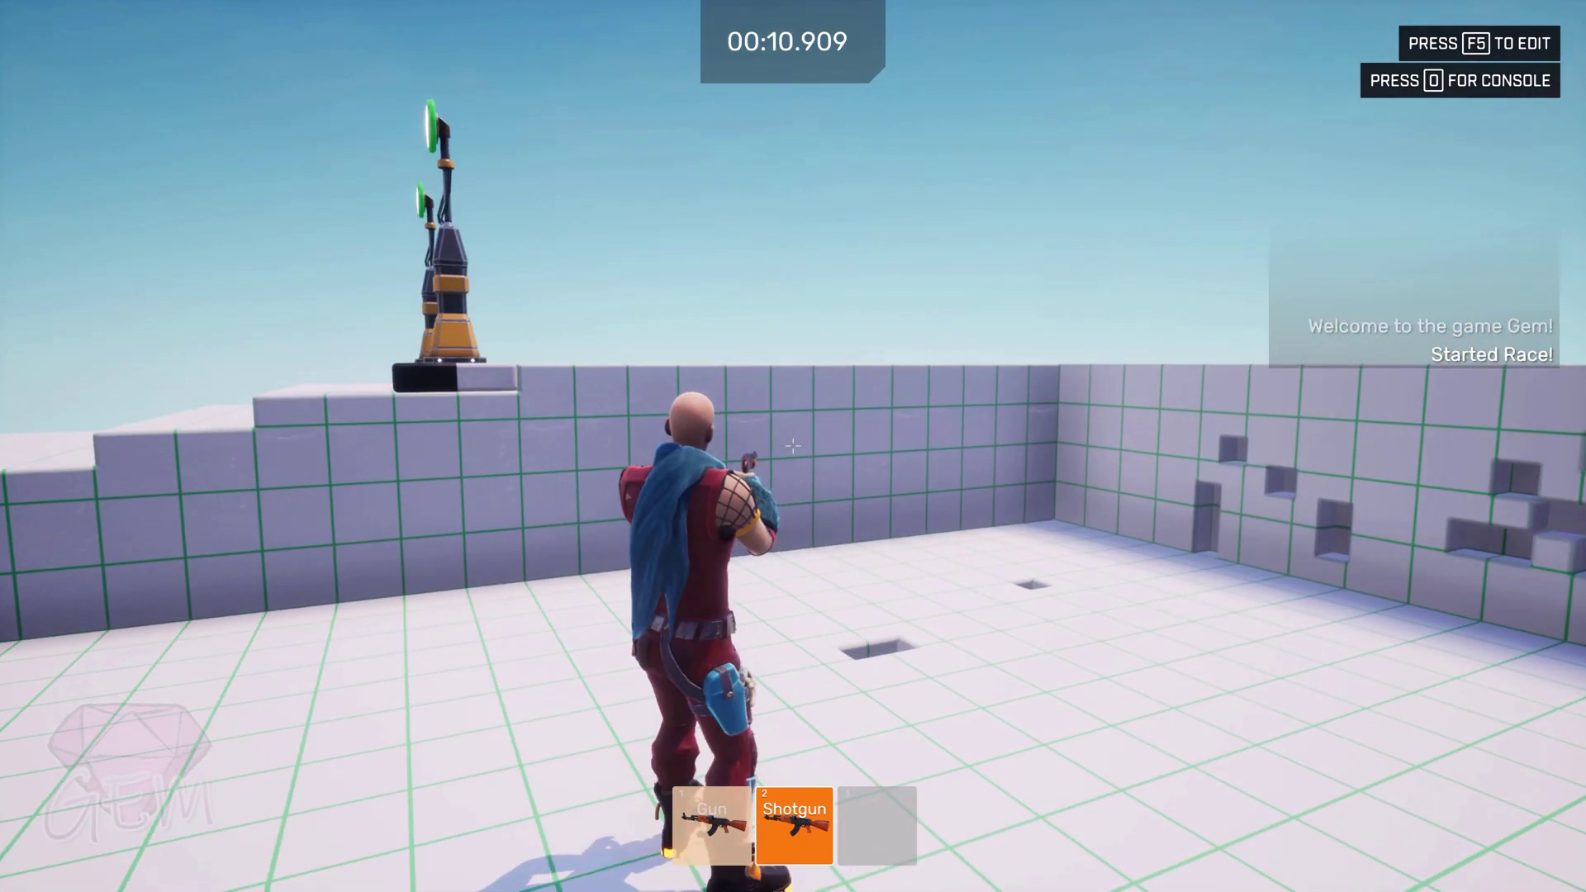
pyautogui.press('s')
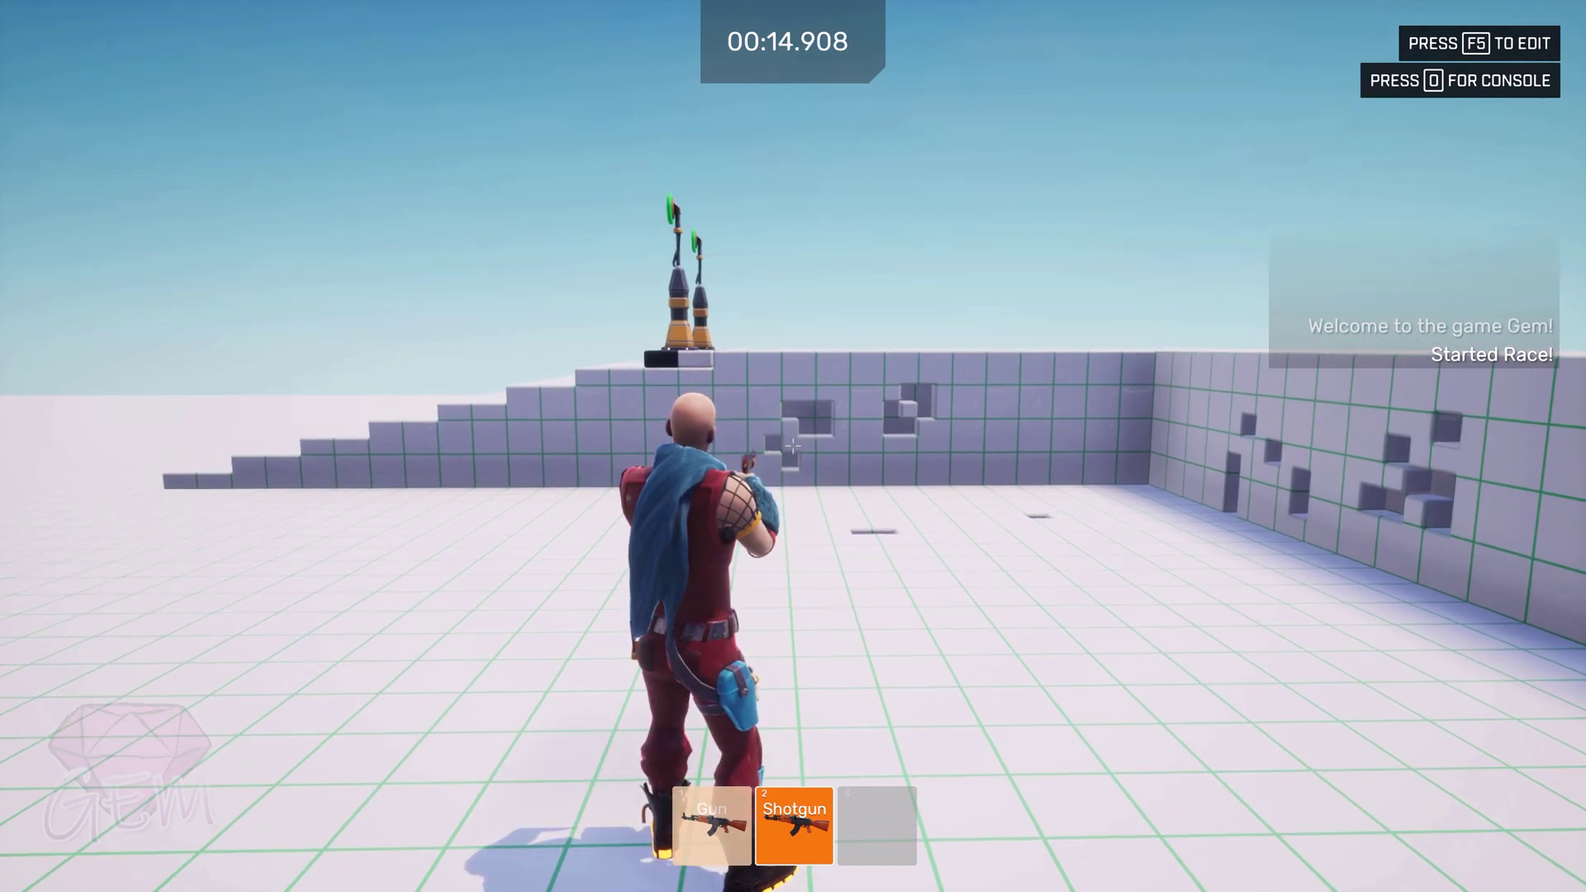
pyautogui.press('F5')
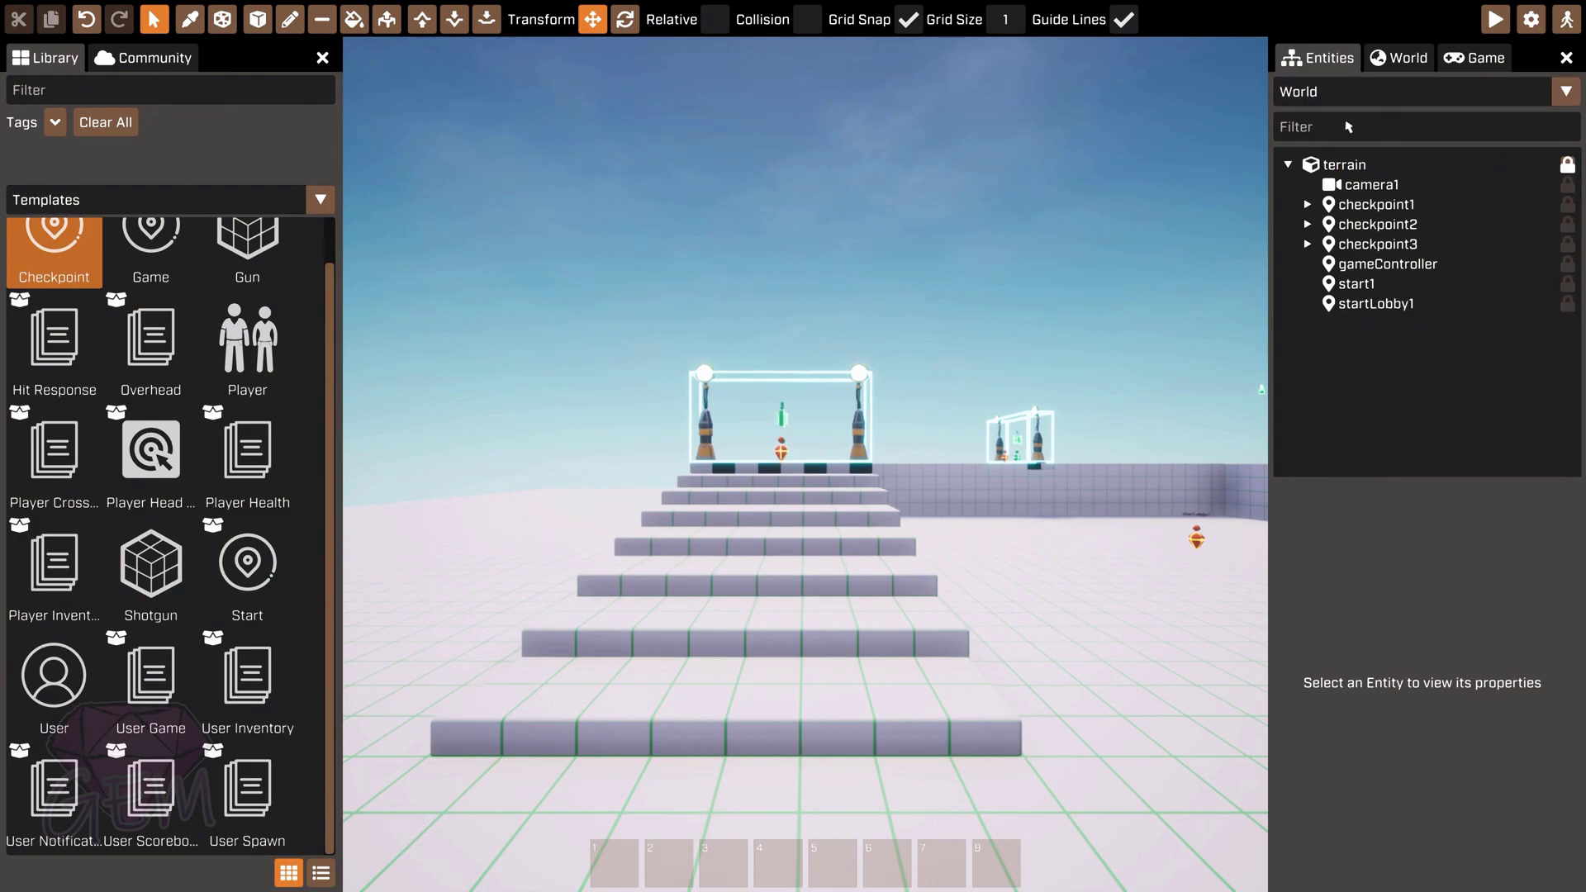
# Step: Open the Shotgun template for editing and replace the RPG grip in its inventoryItemSpecScript
pyautogui.click(1359, 90)
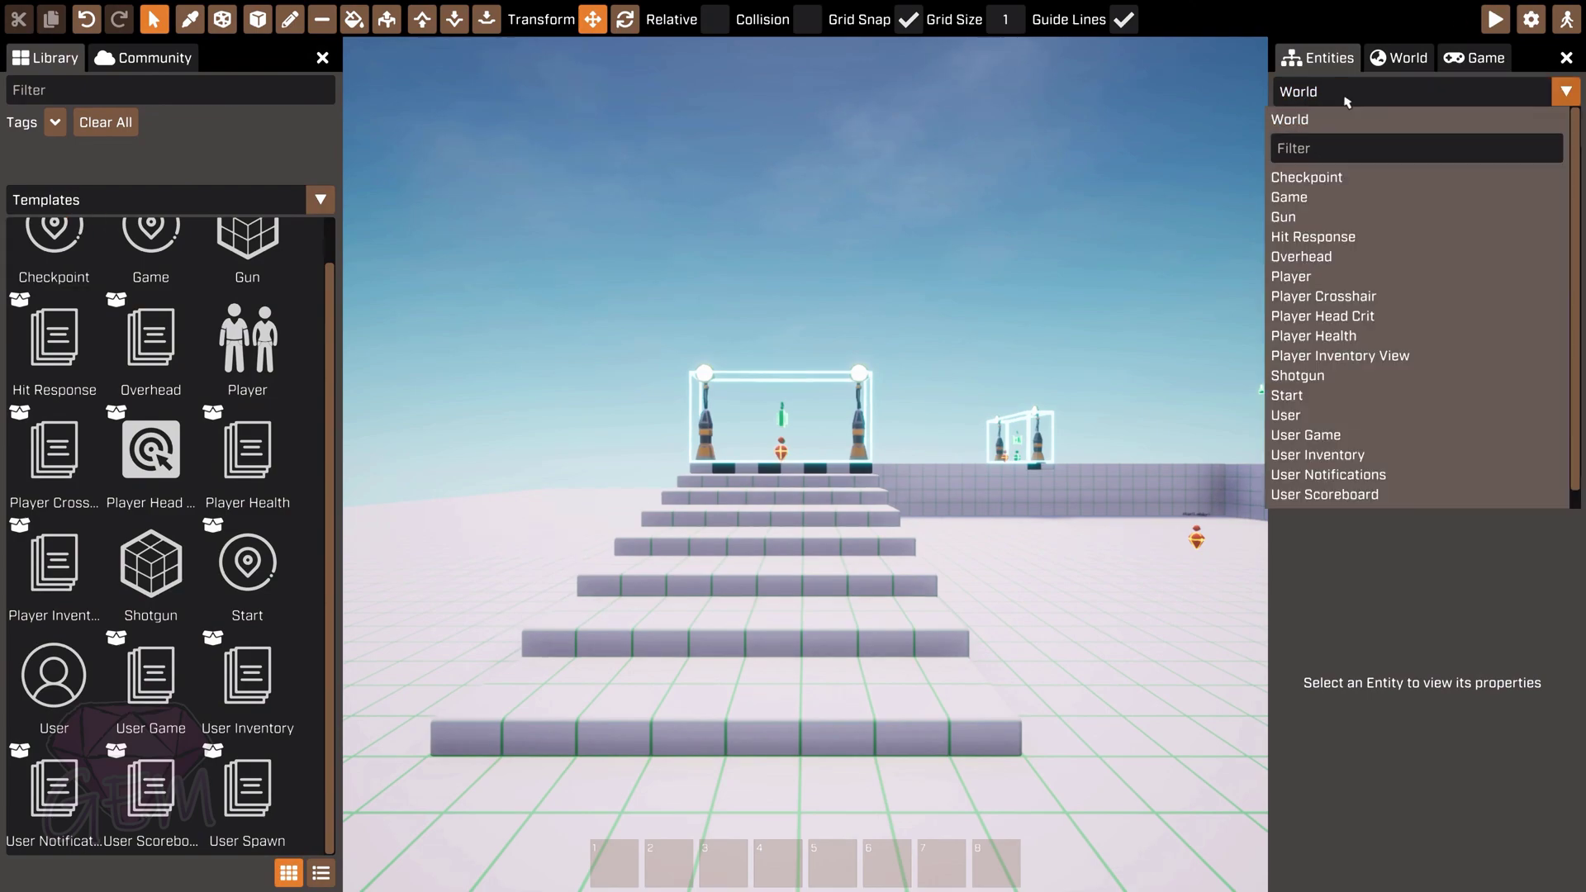
pyautogui.click(1309, 376)
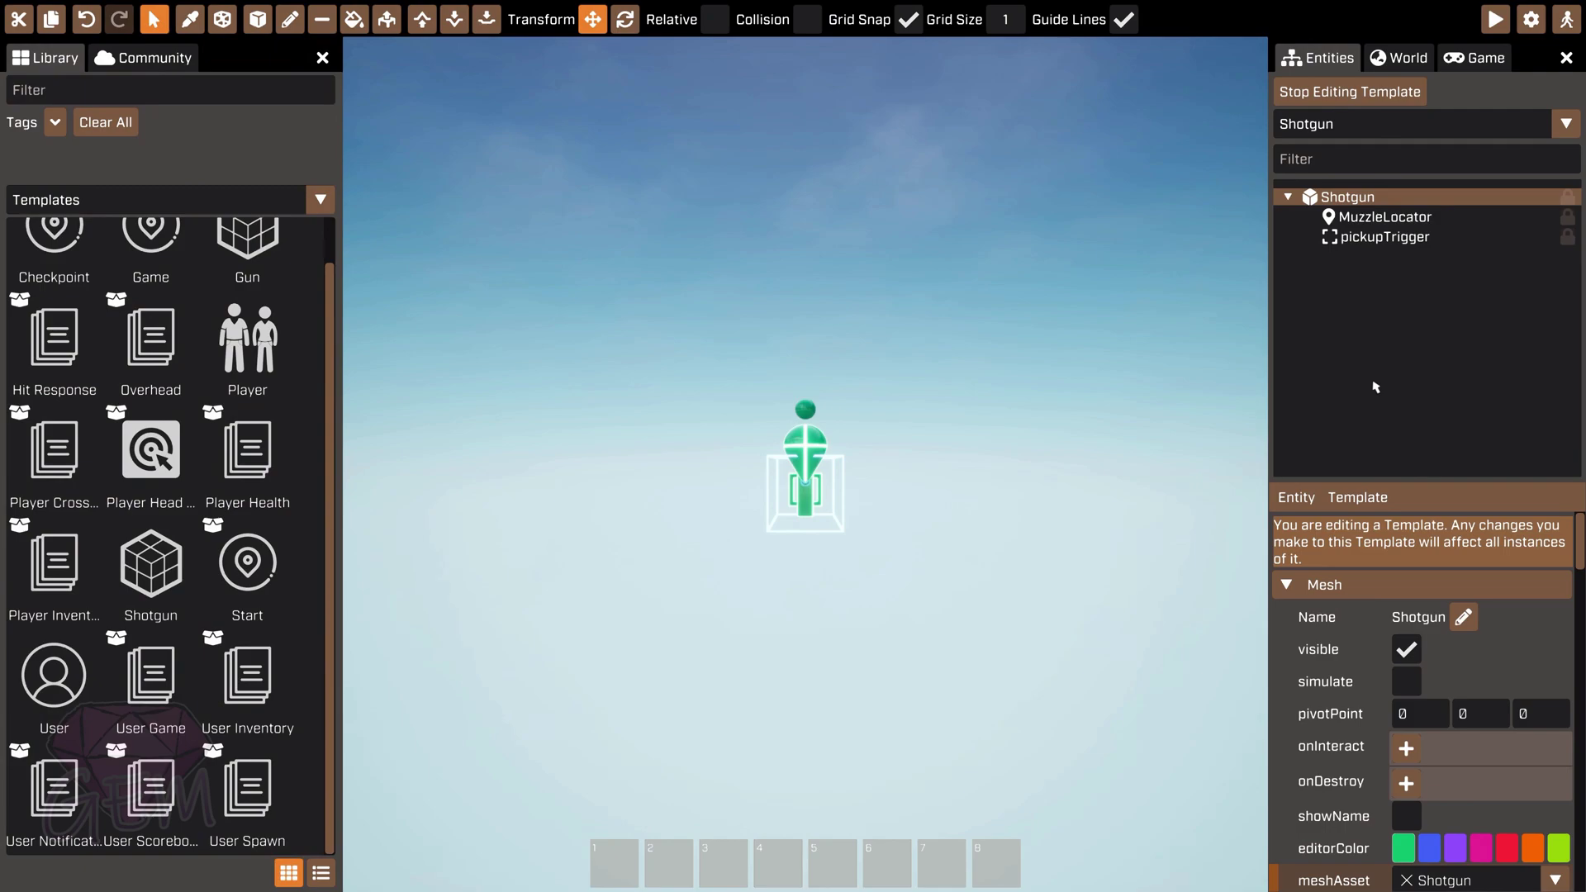
pyautogui.scroll(-3, 1397, 686)
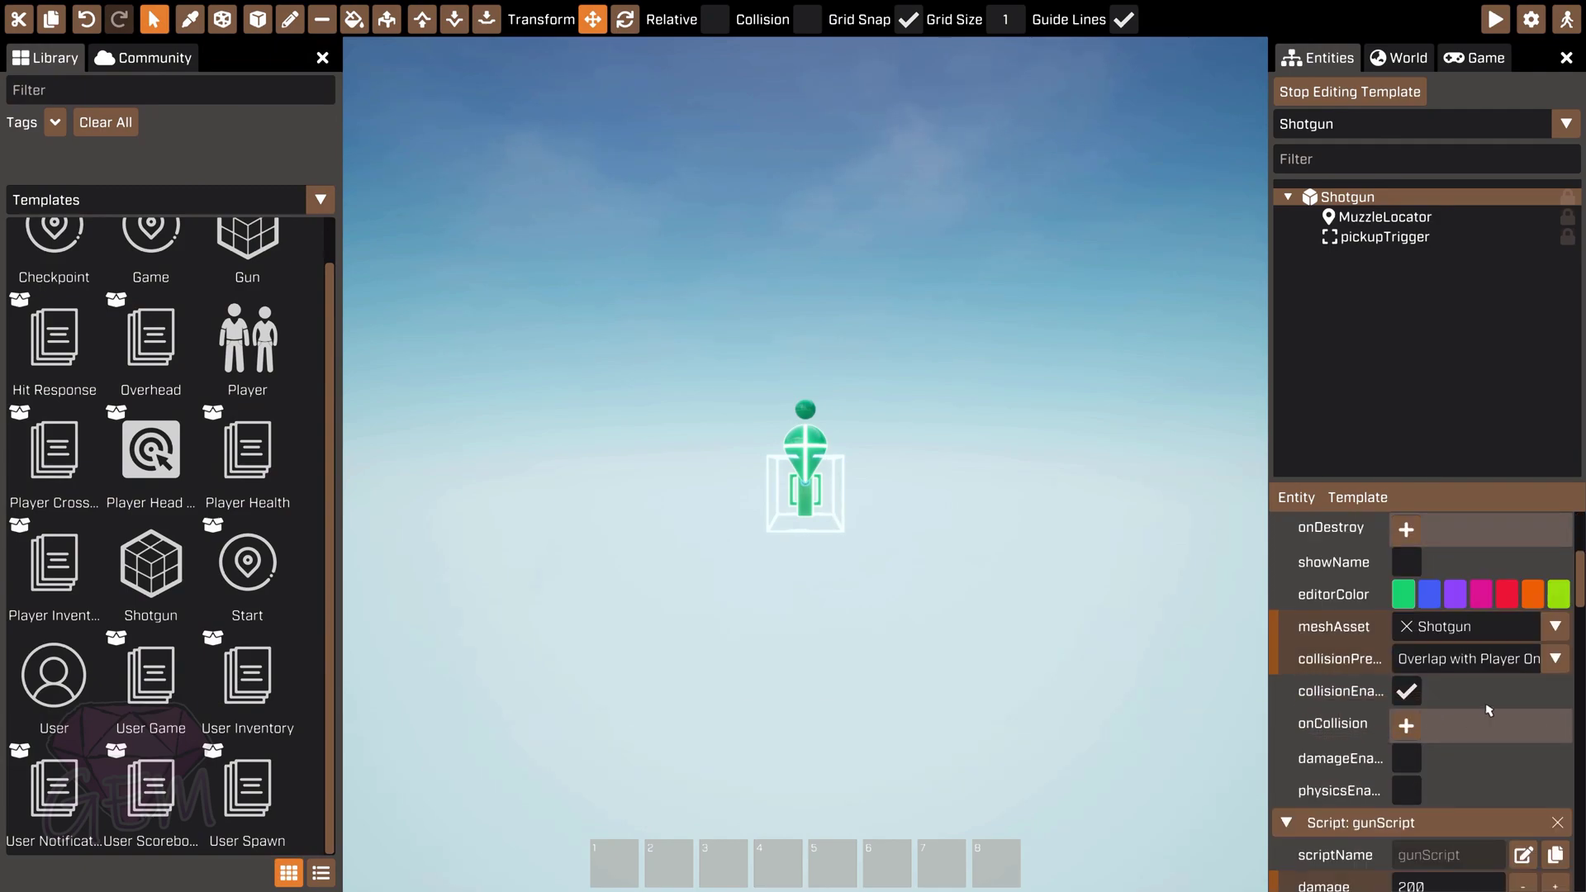
pyautogui.scroll(-10, 1488, 711)
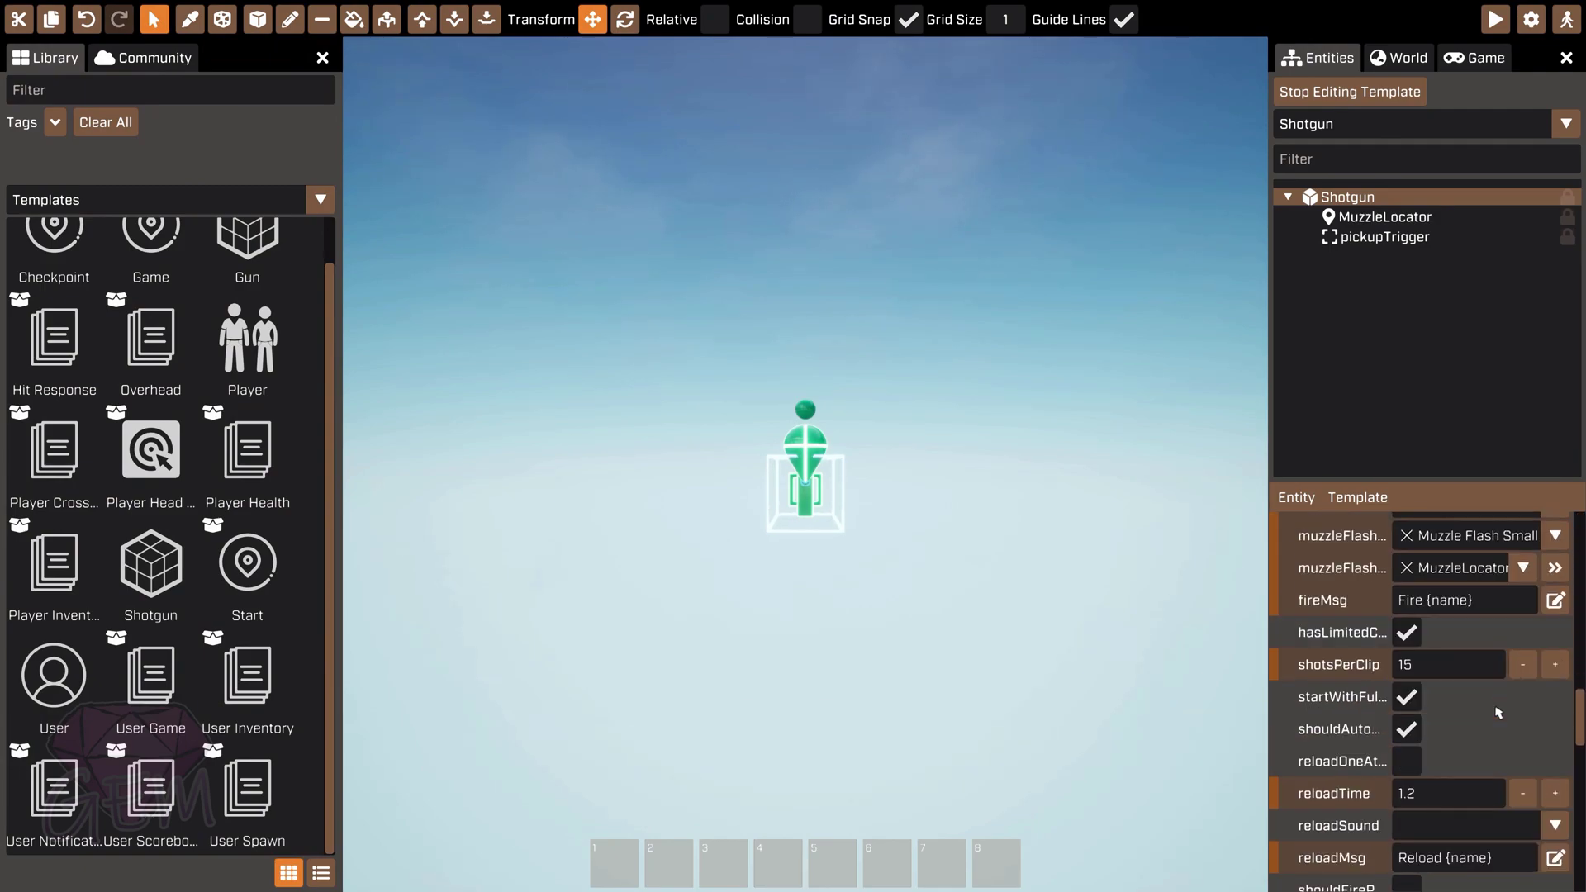
pyautogui.scroll(-8, 1506, 734)
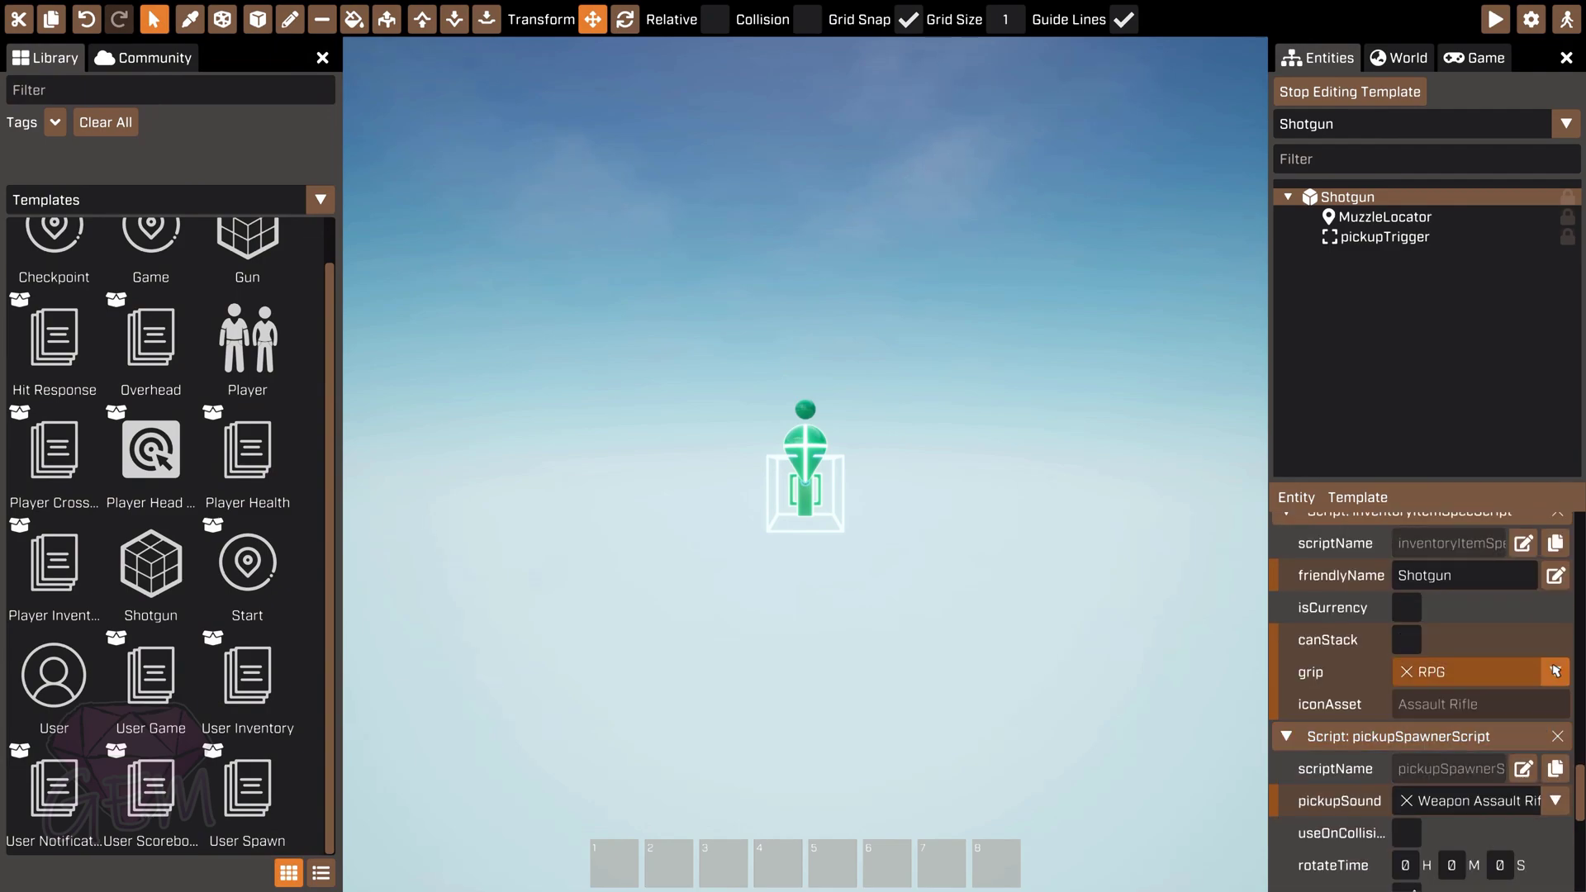
pyautogui.click(1556, 672)
pyautogui.click(1425, 625)
# Step: In the Shotgun's gunScript, set bulletsPerShot to 20 and the first maxSpread value to 10
pyautogui.scroll(9, 1453, 653)
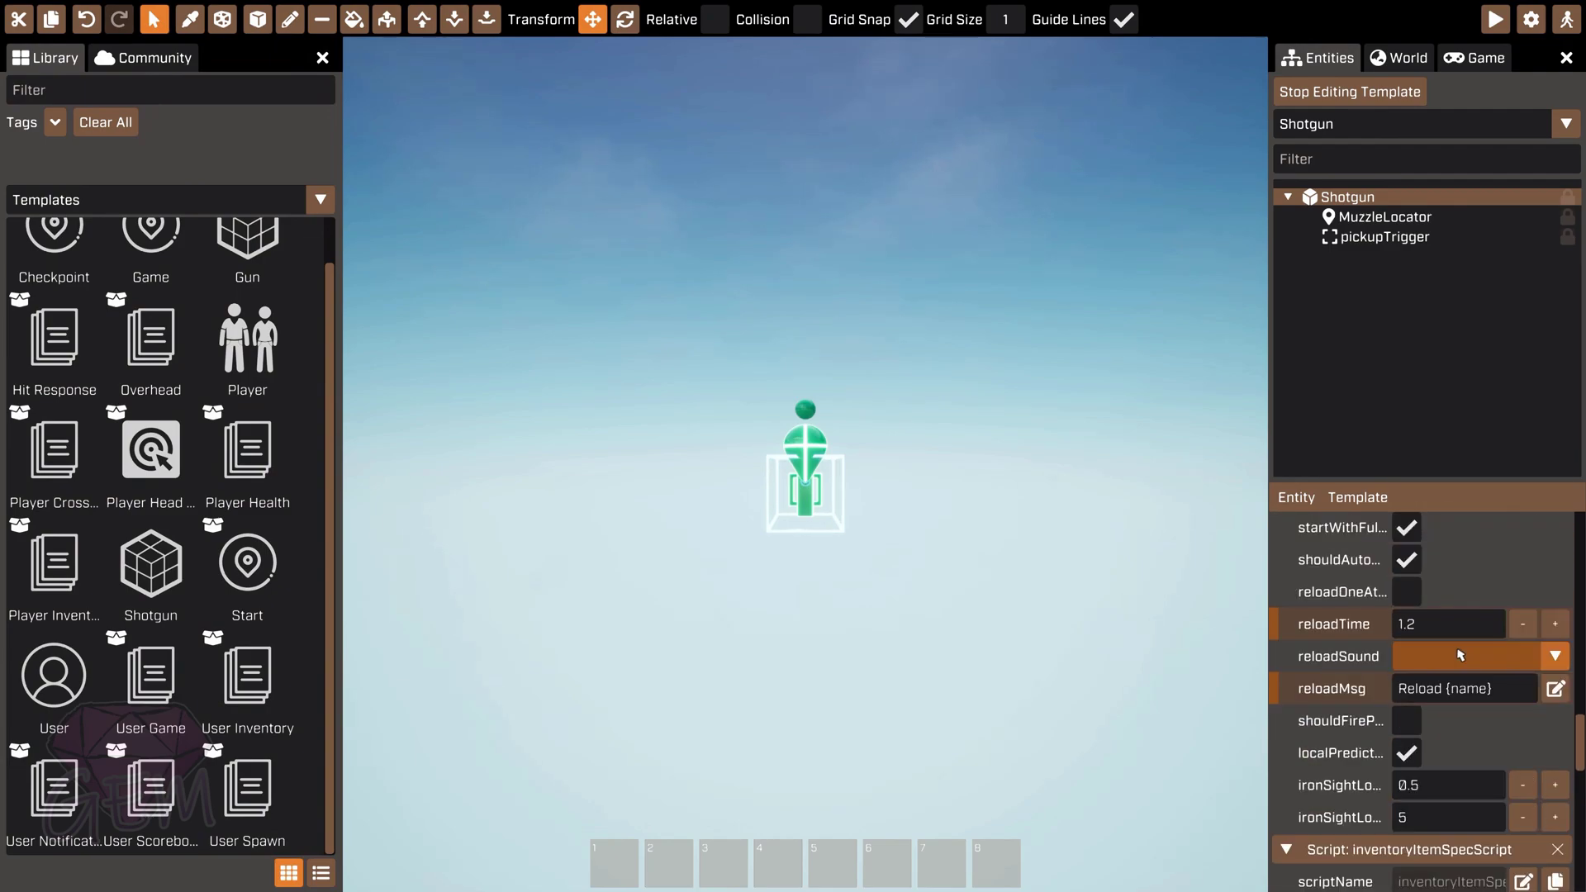
pyautogui.scroll(6, 1454, 652)
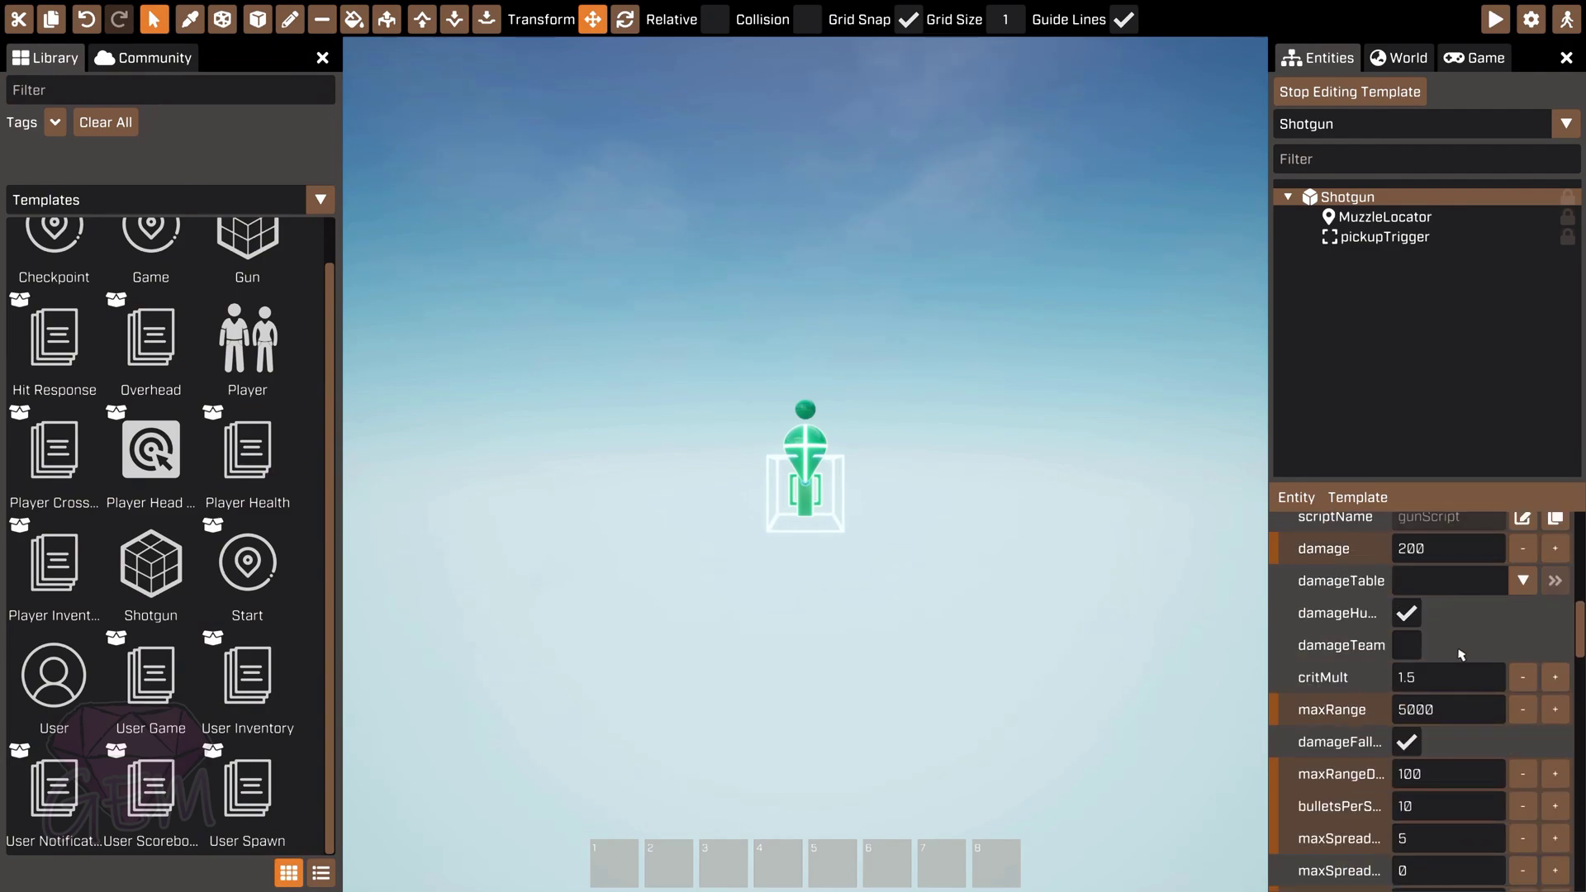
pyautogui.scroll(-3, 1463, 658)
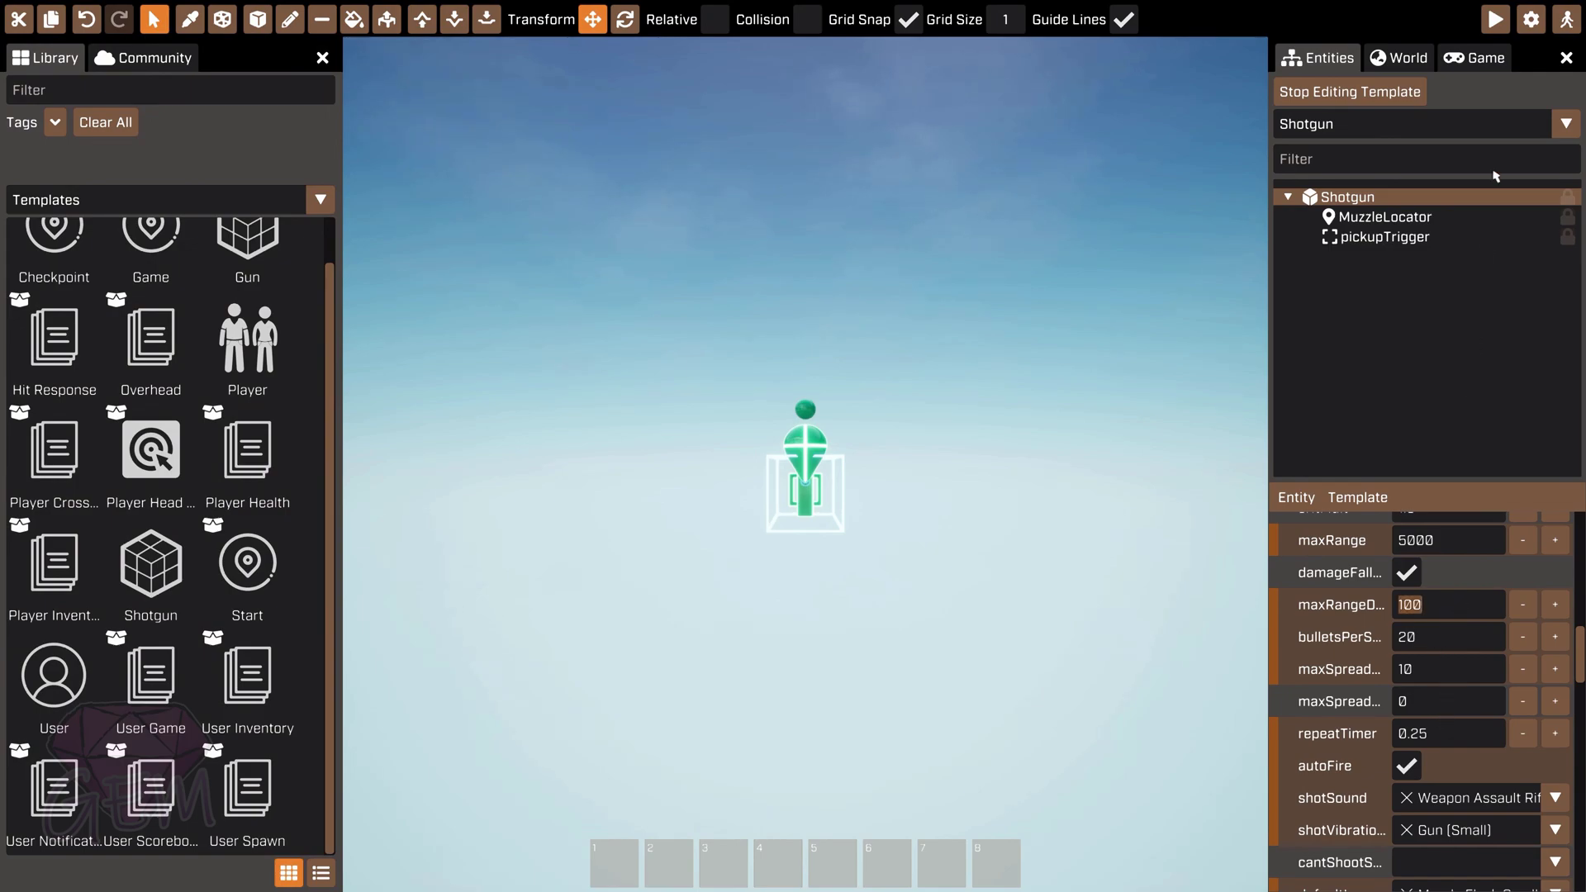
# Step: Preview the level, equip the Shotgun from the second slot and fire it repeatedly at the arena walls
pyautogui.click(1494, 20)
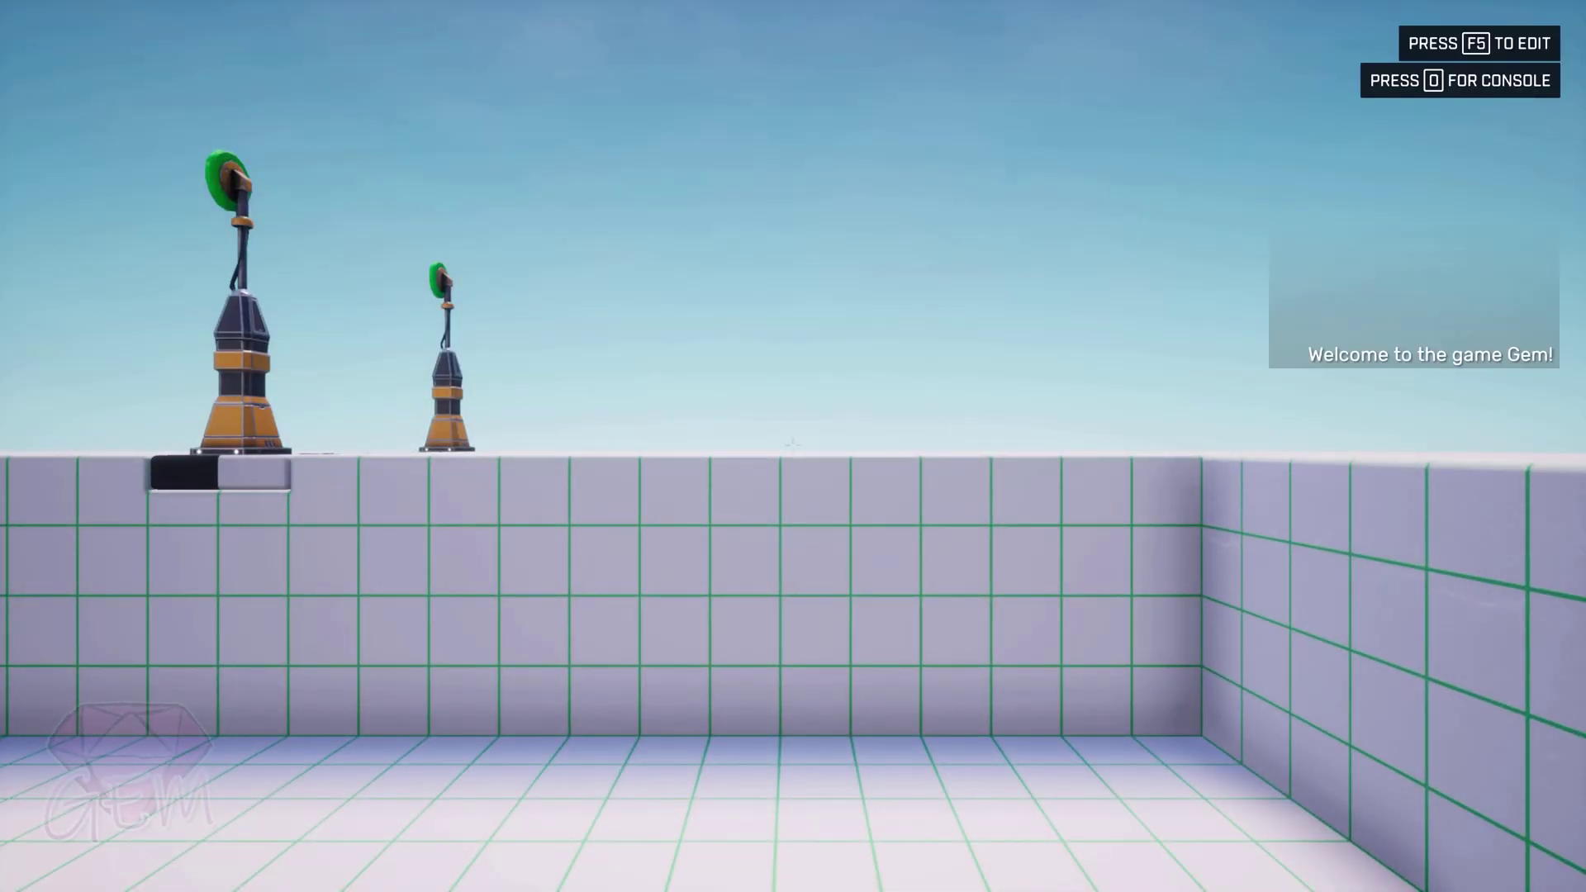
pyautogui.press('2')
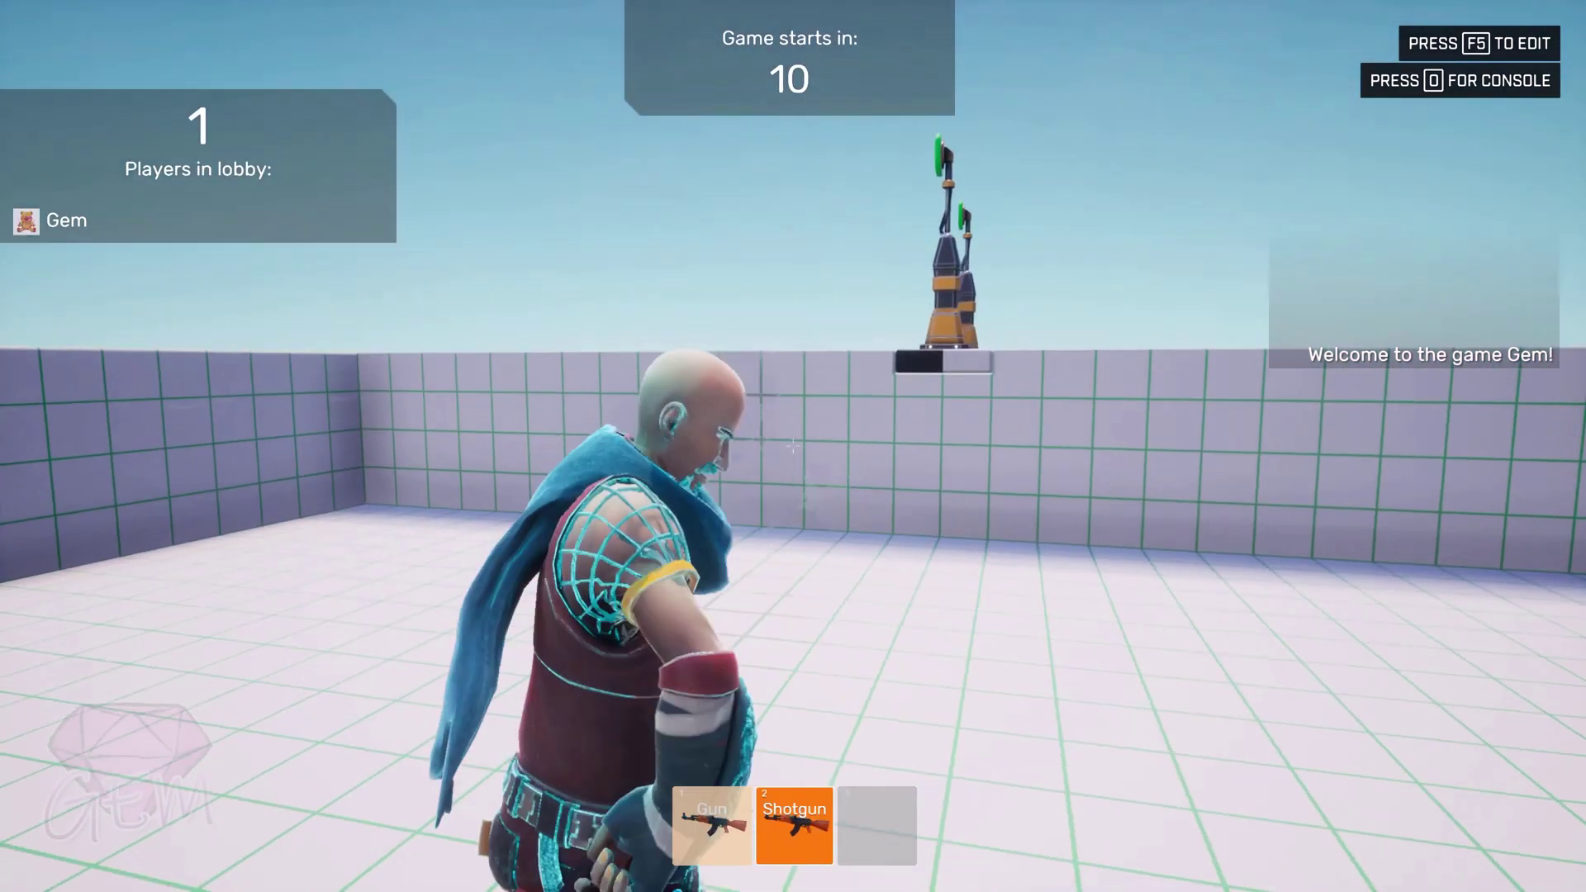
pyautogui.click(793, 446)
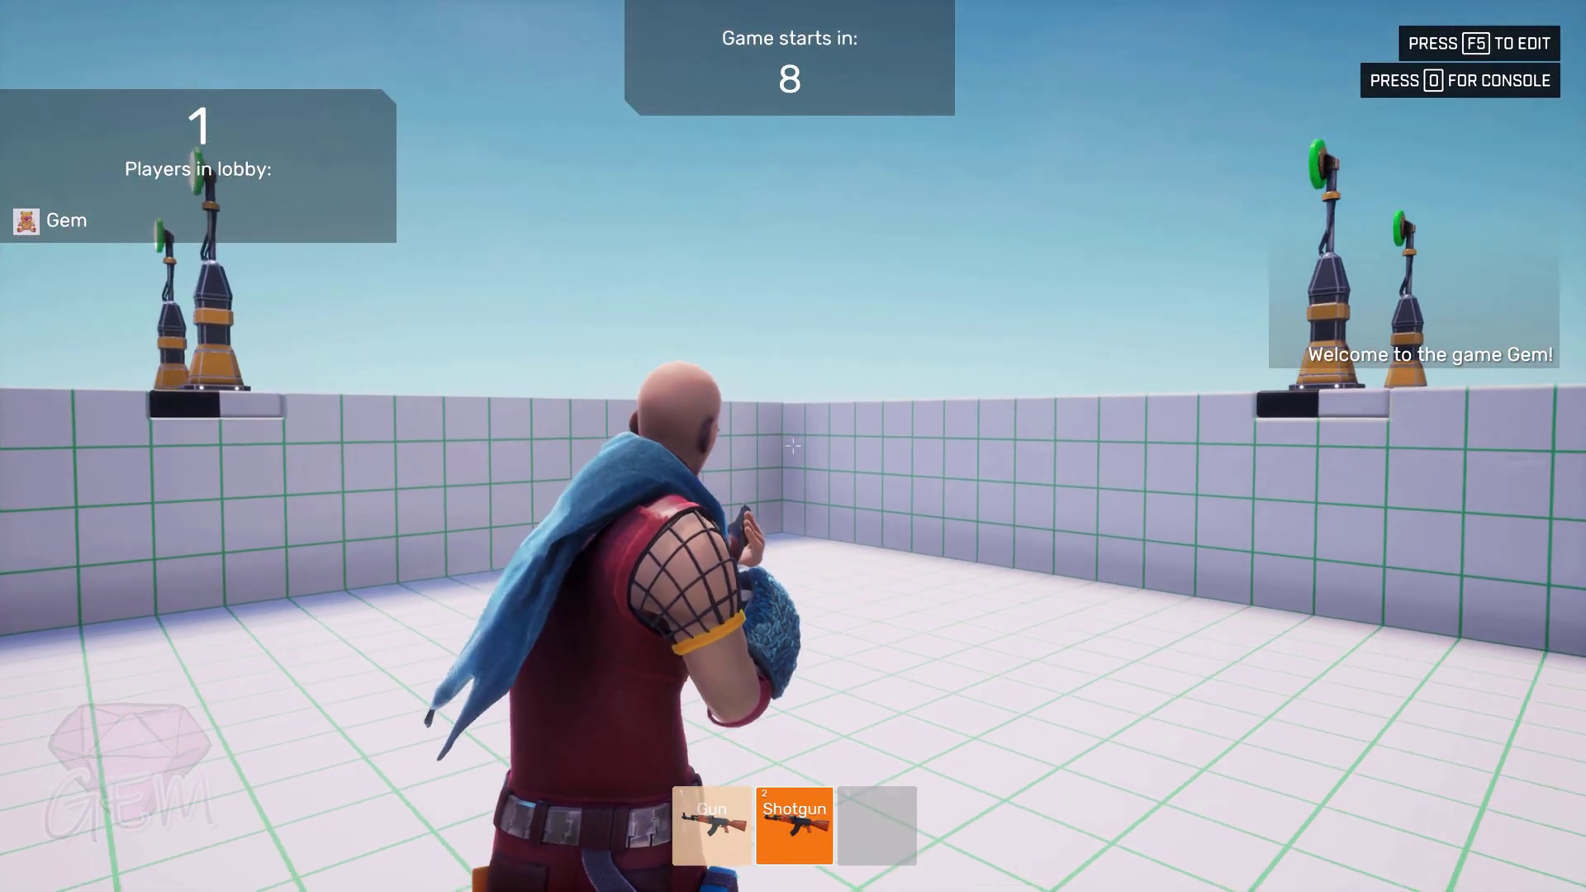
pyautogui.click(793, 446)
pyautogui.click(793, 446)
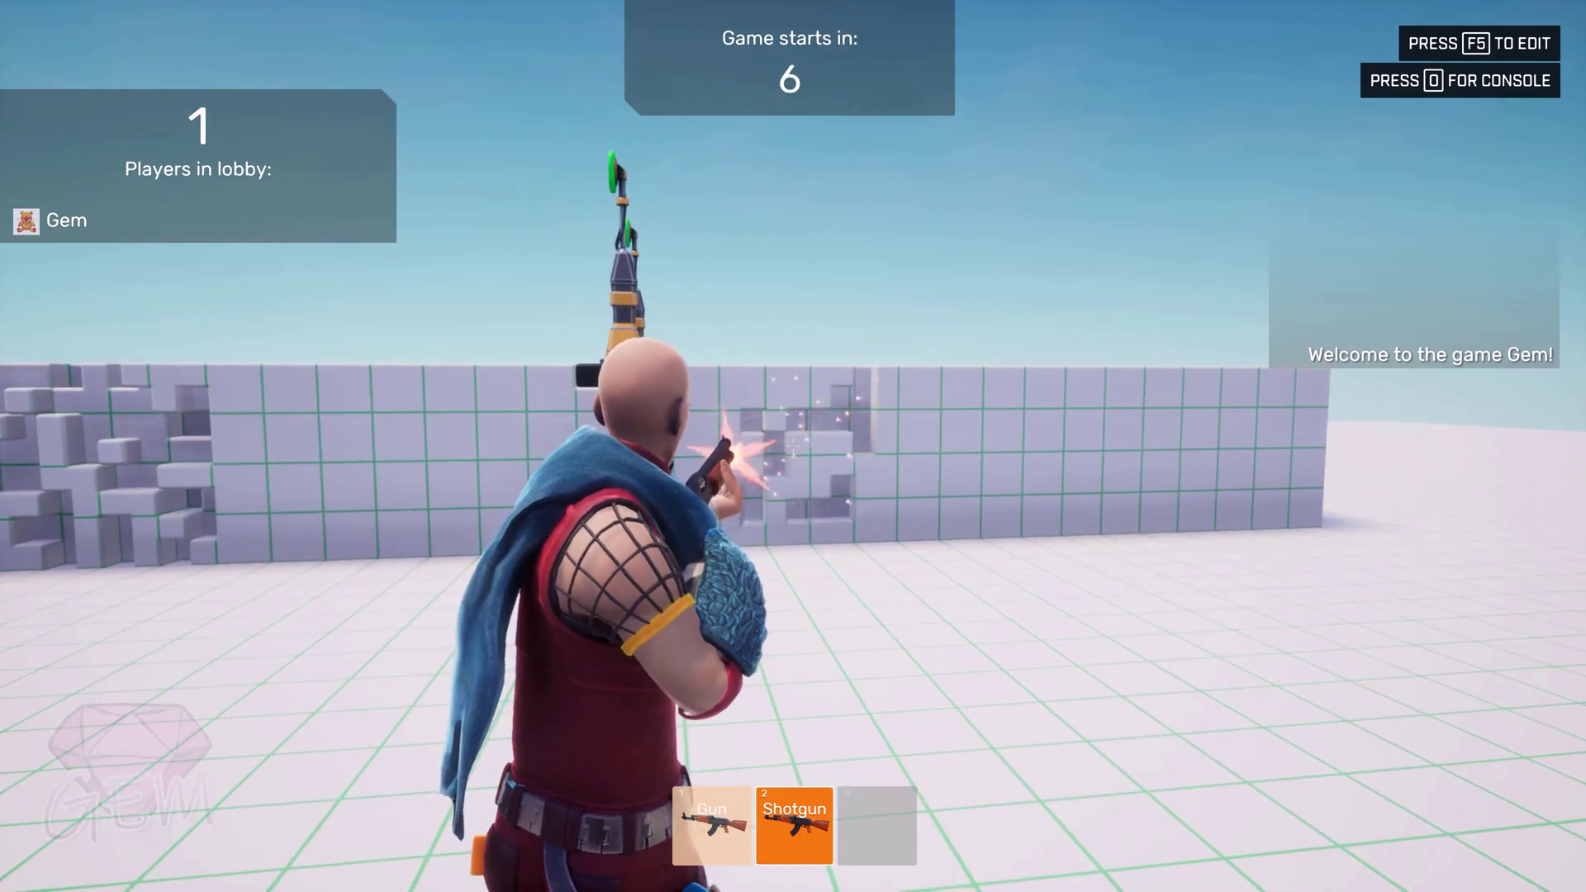
pyautogui.press('w')
pyautogui.press('d')
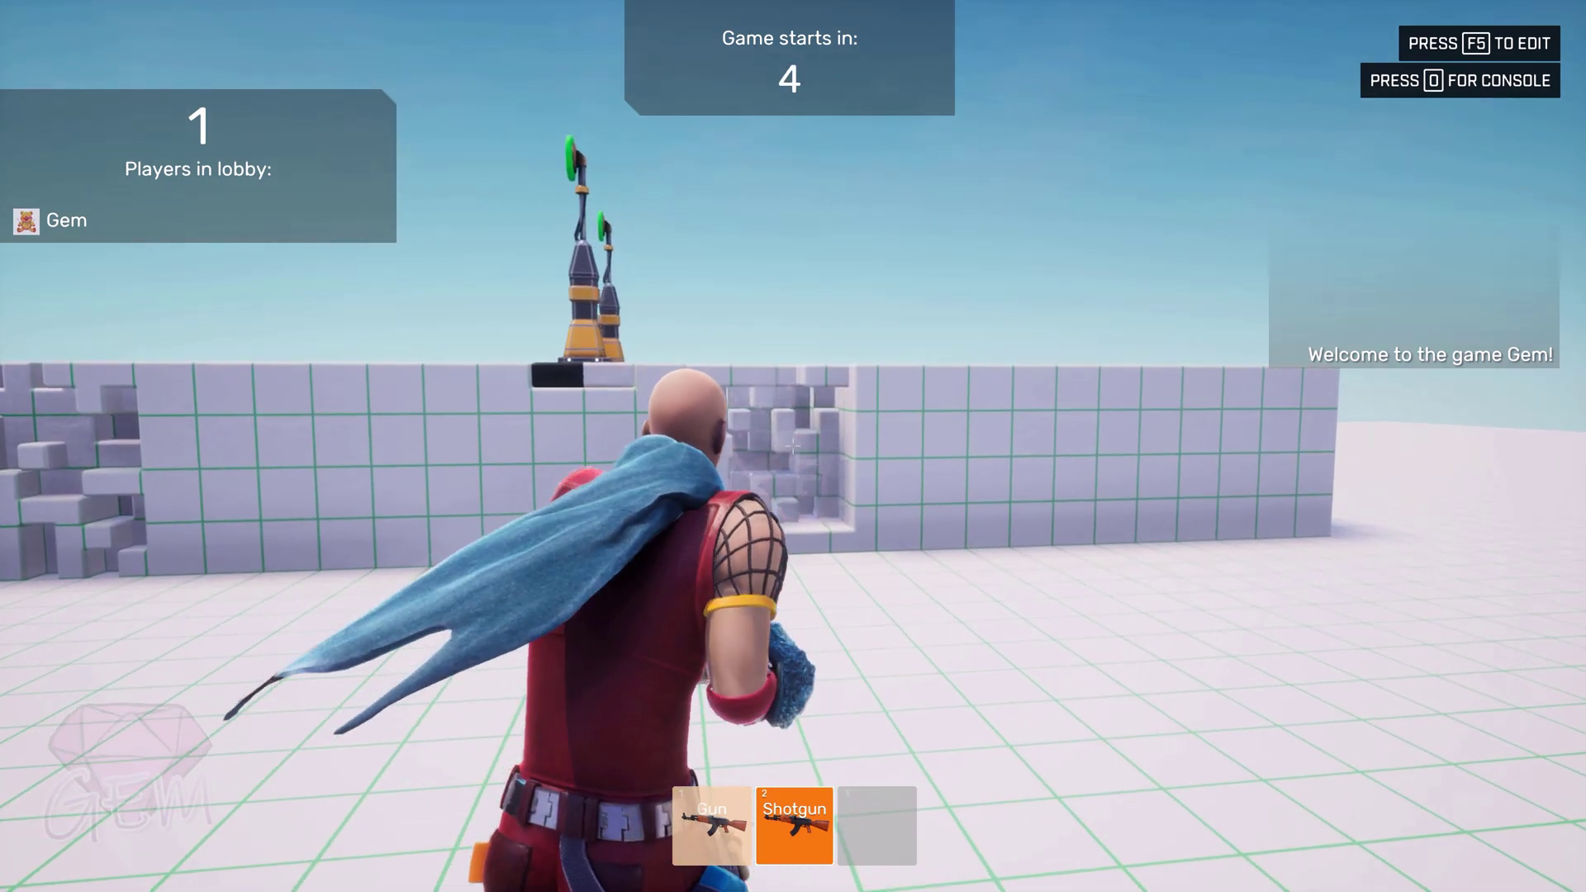
pyautogui.press('s')
pyautogui.press('a')
pyautogui.click(793, 446)
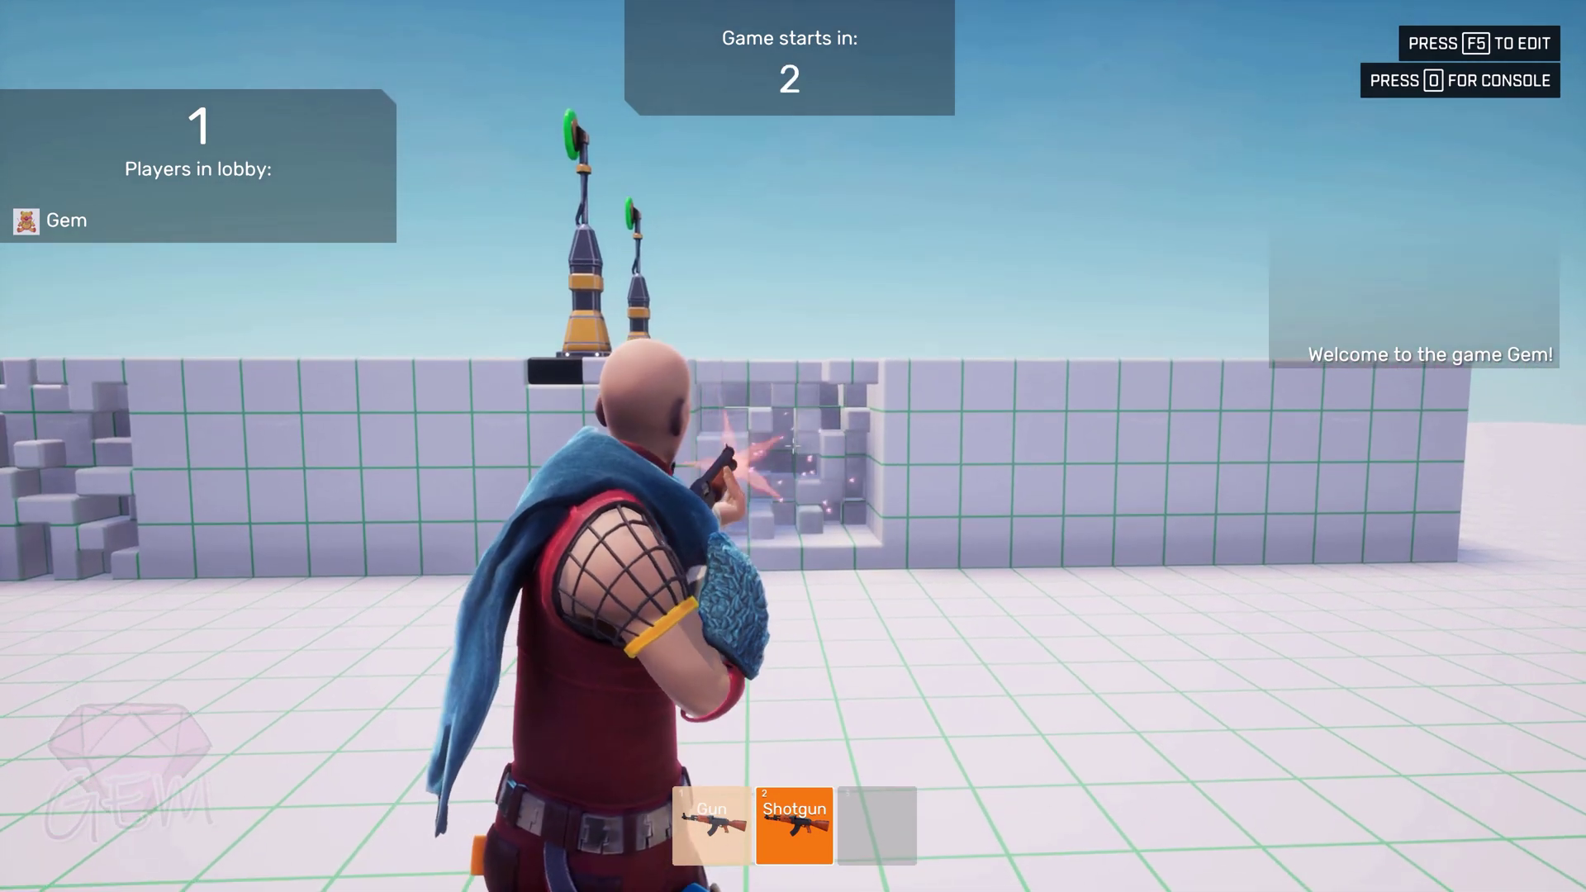
pyautogui.press('w')
pyautogui.click(793, 447)
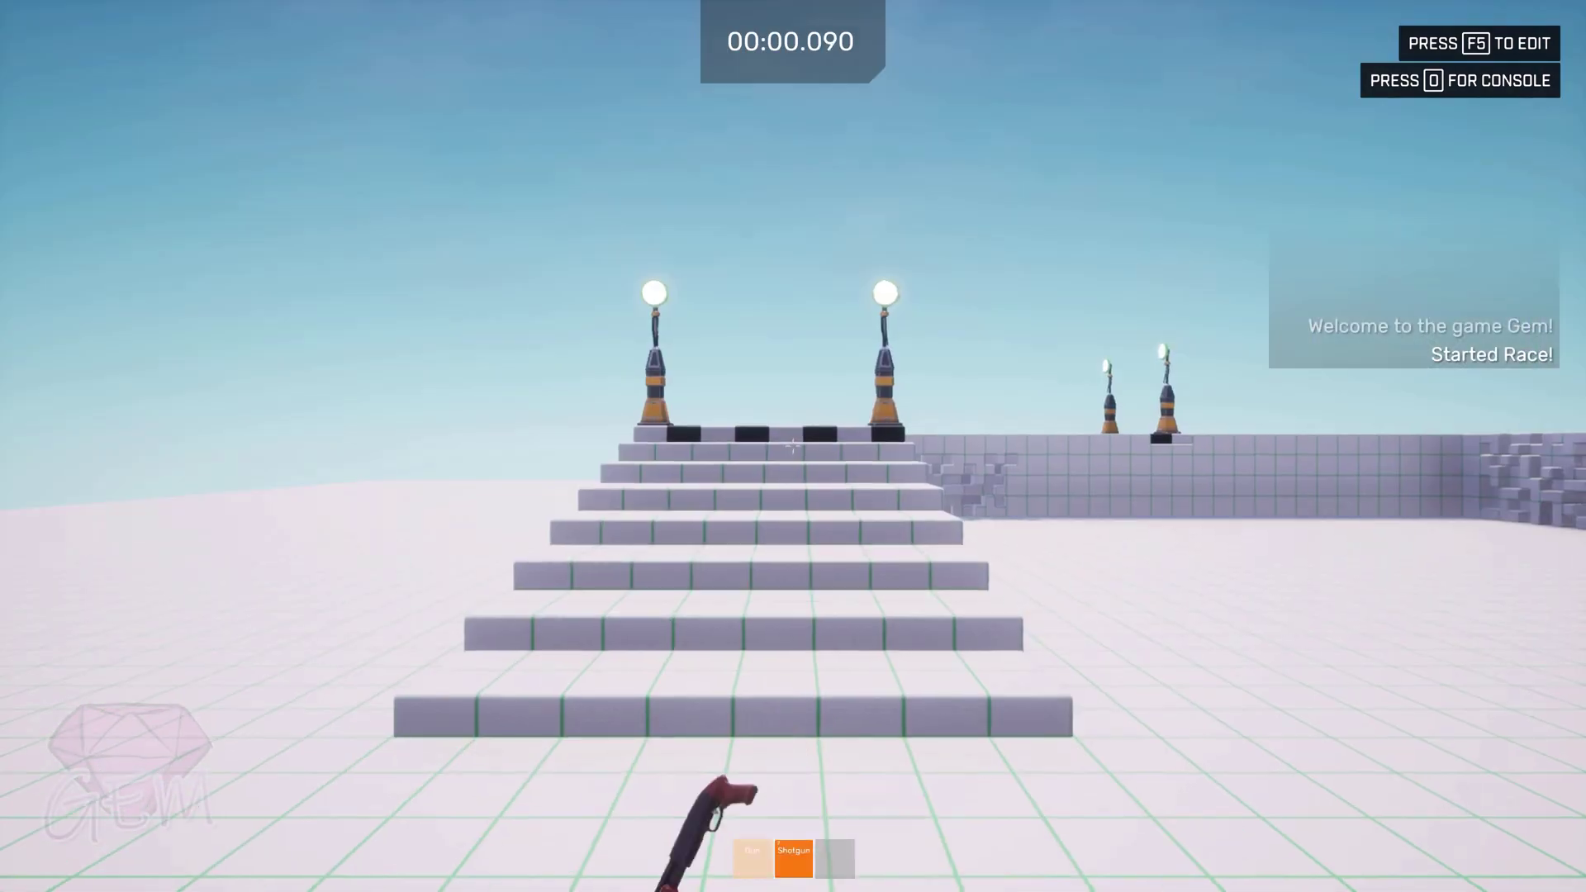
# Step: Switch to the Gun in the first slot, fire it at the walls for comparison and end the preview
pyautogui.press('w')
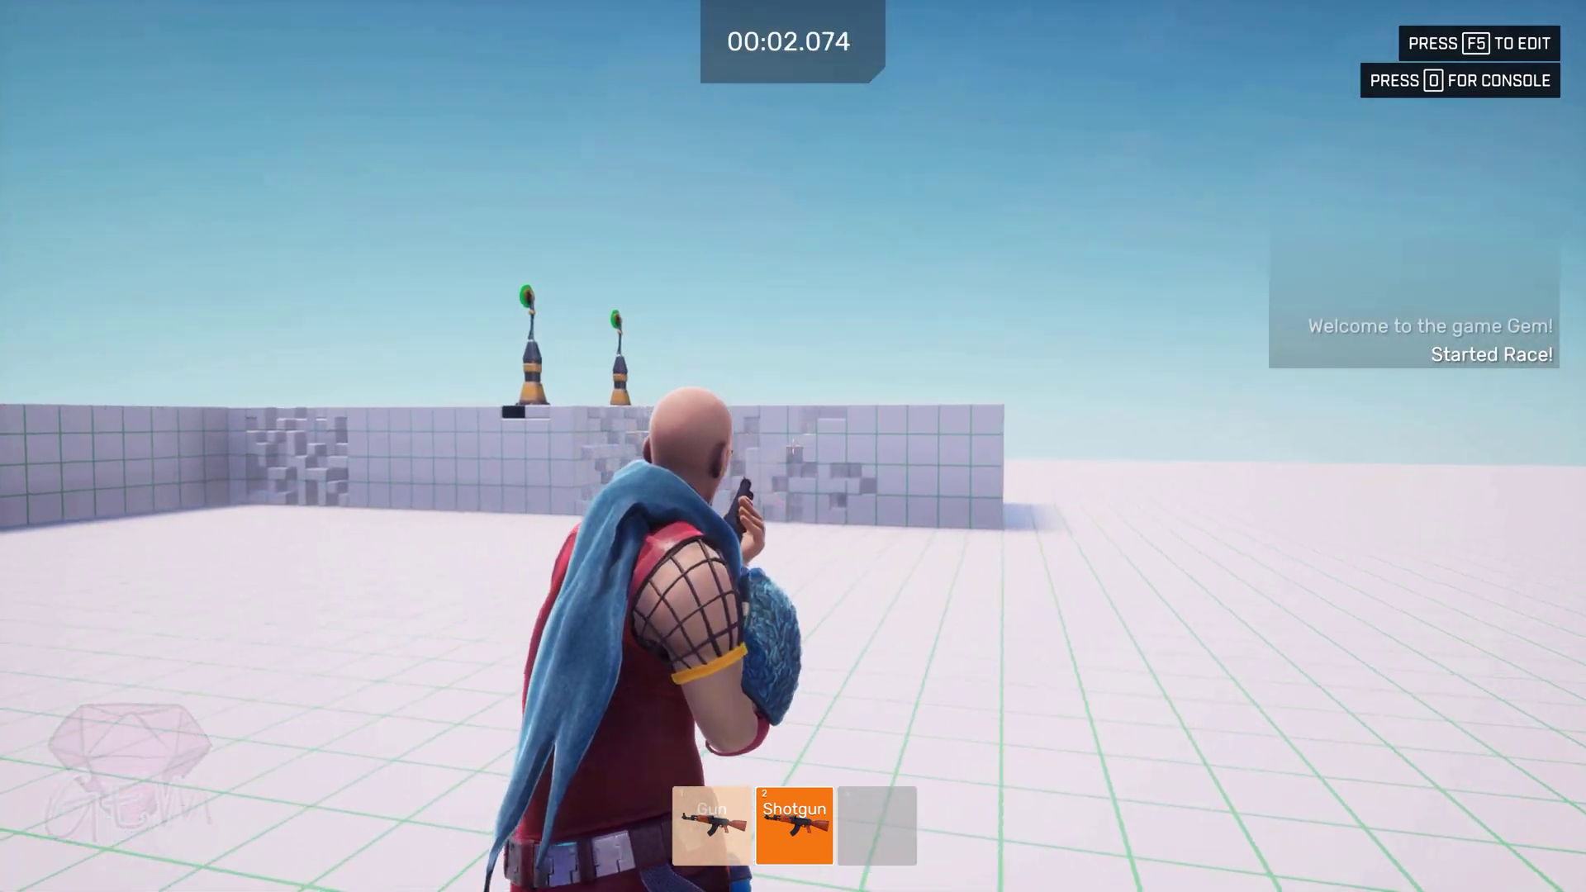
pyautogui.press('1')
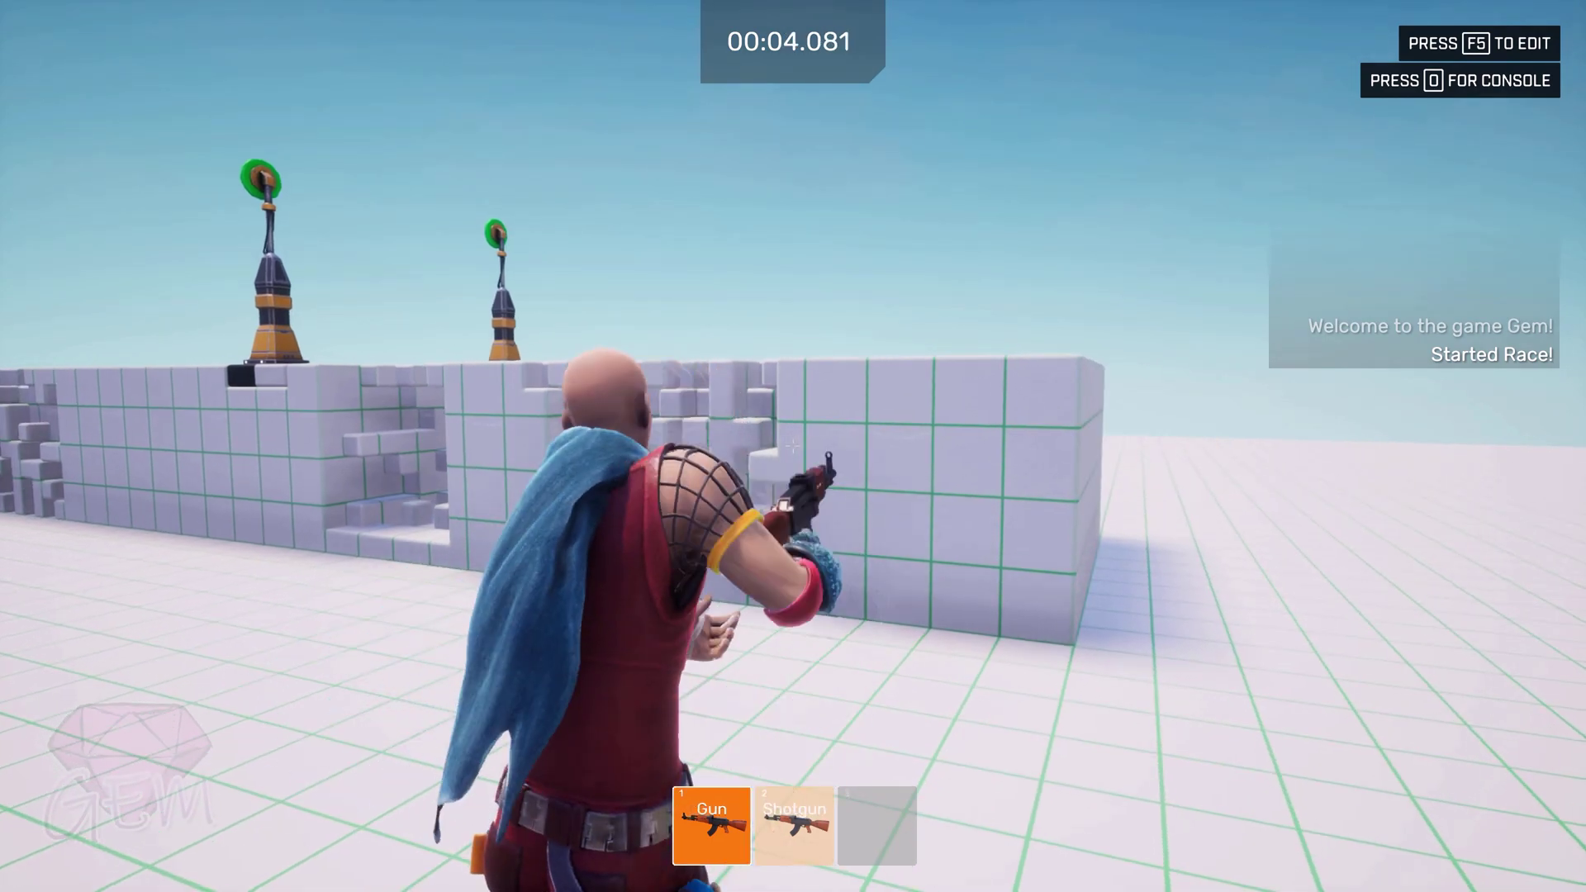
pyautogui.click(793, 446)
pyautogui.press('w')
pyautogui.press('a')
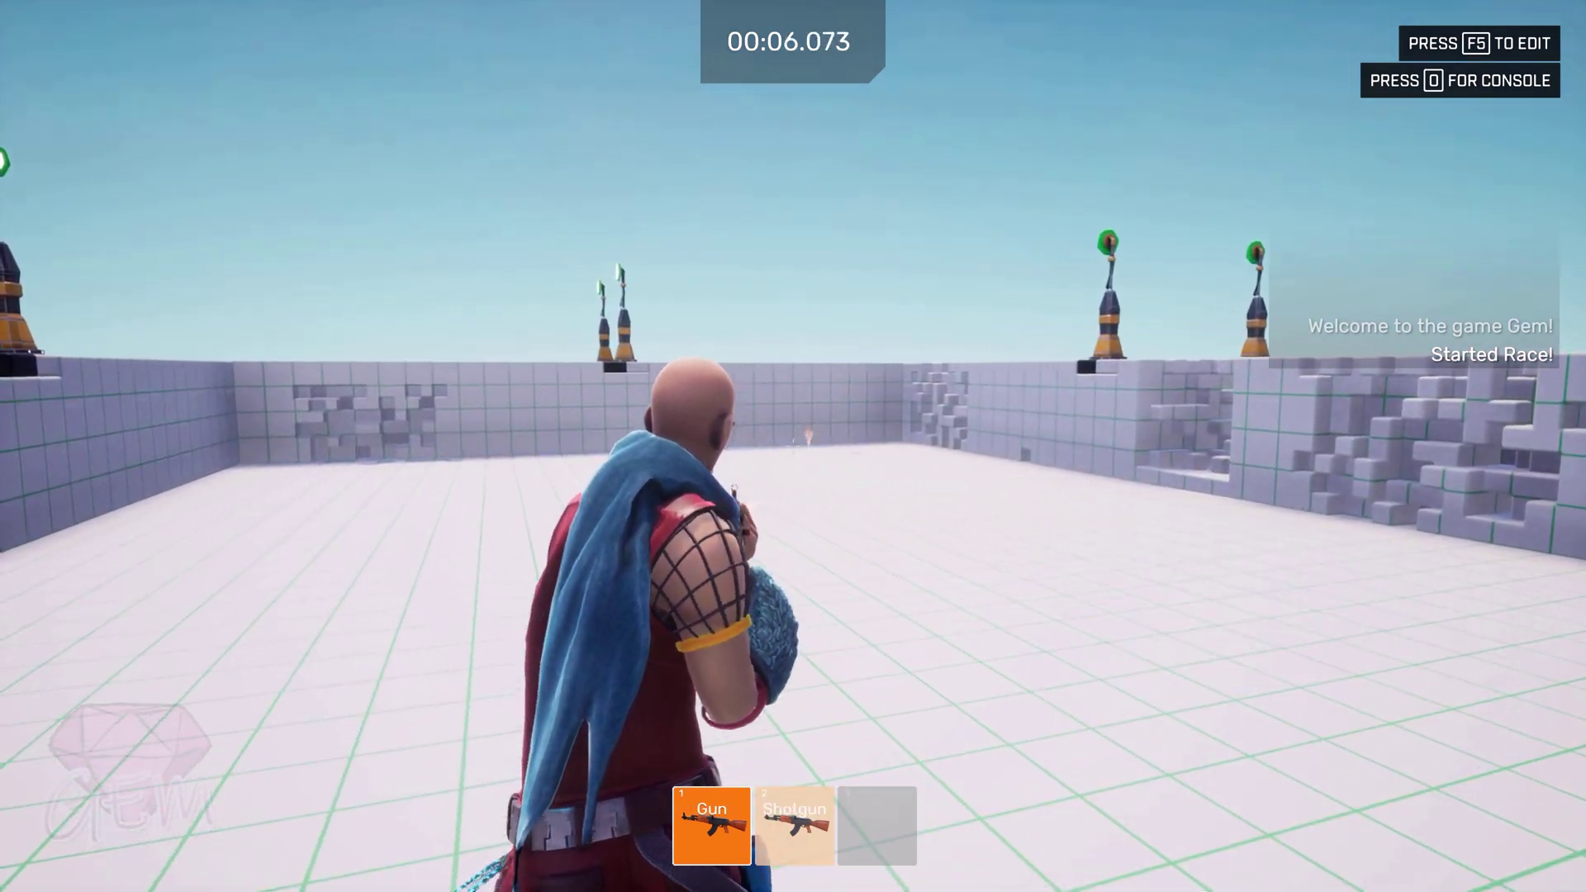
pyautogui.press('F5')
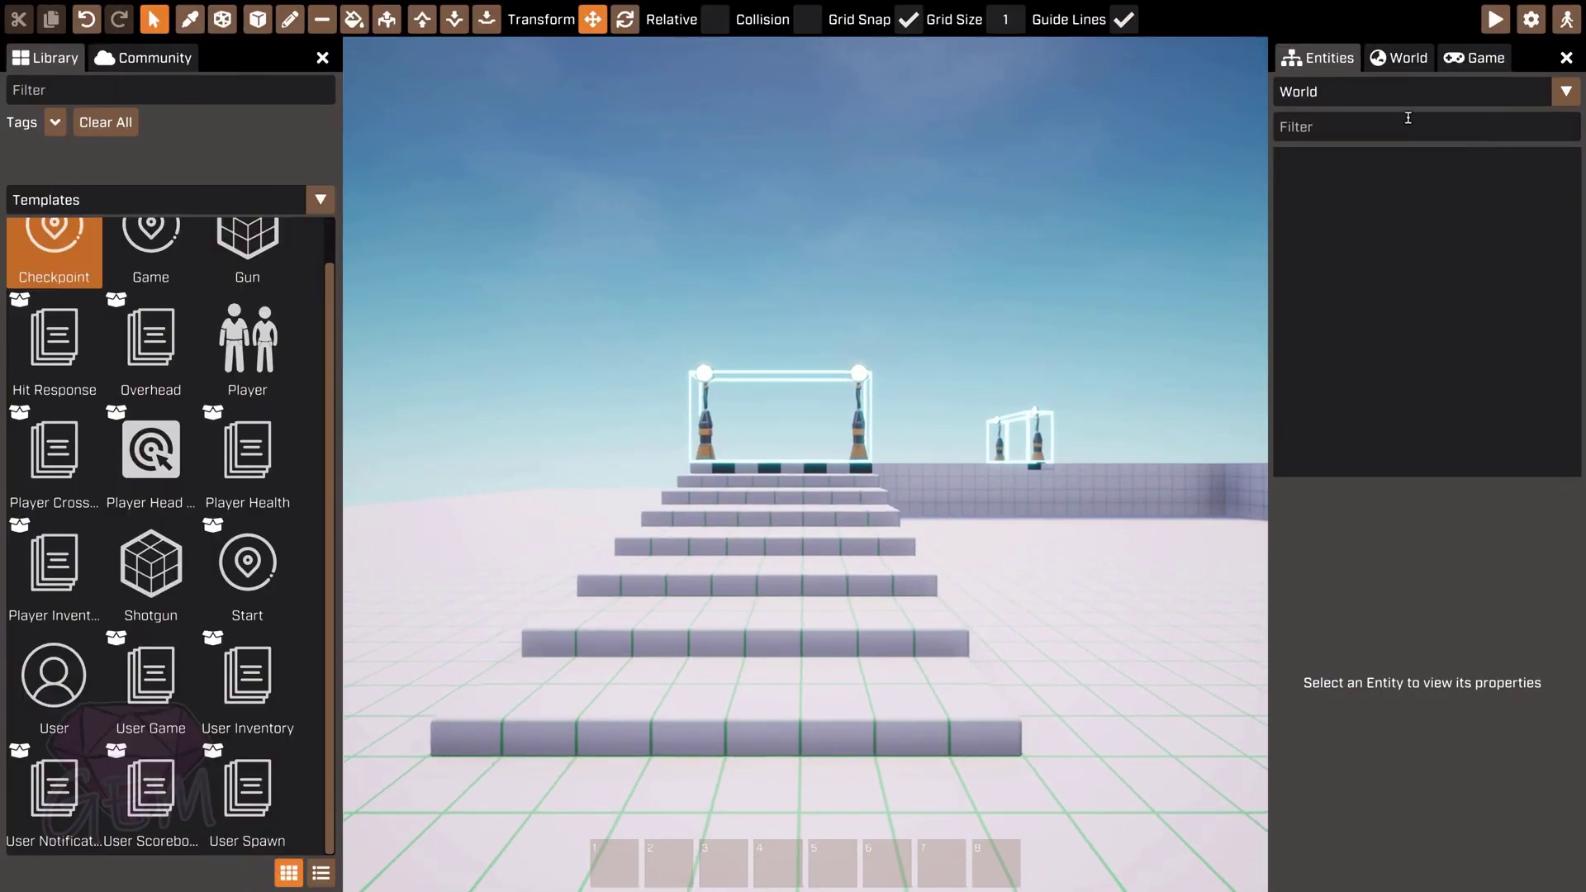
# Step: Open the Gun template for editing and shorten the repeatTimer in its gunScript
pyautogui.click(1396, 94)
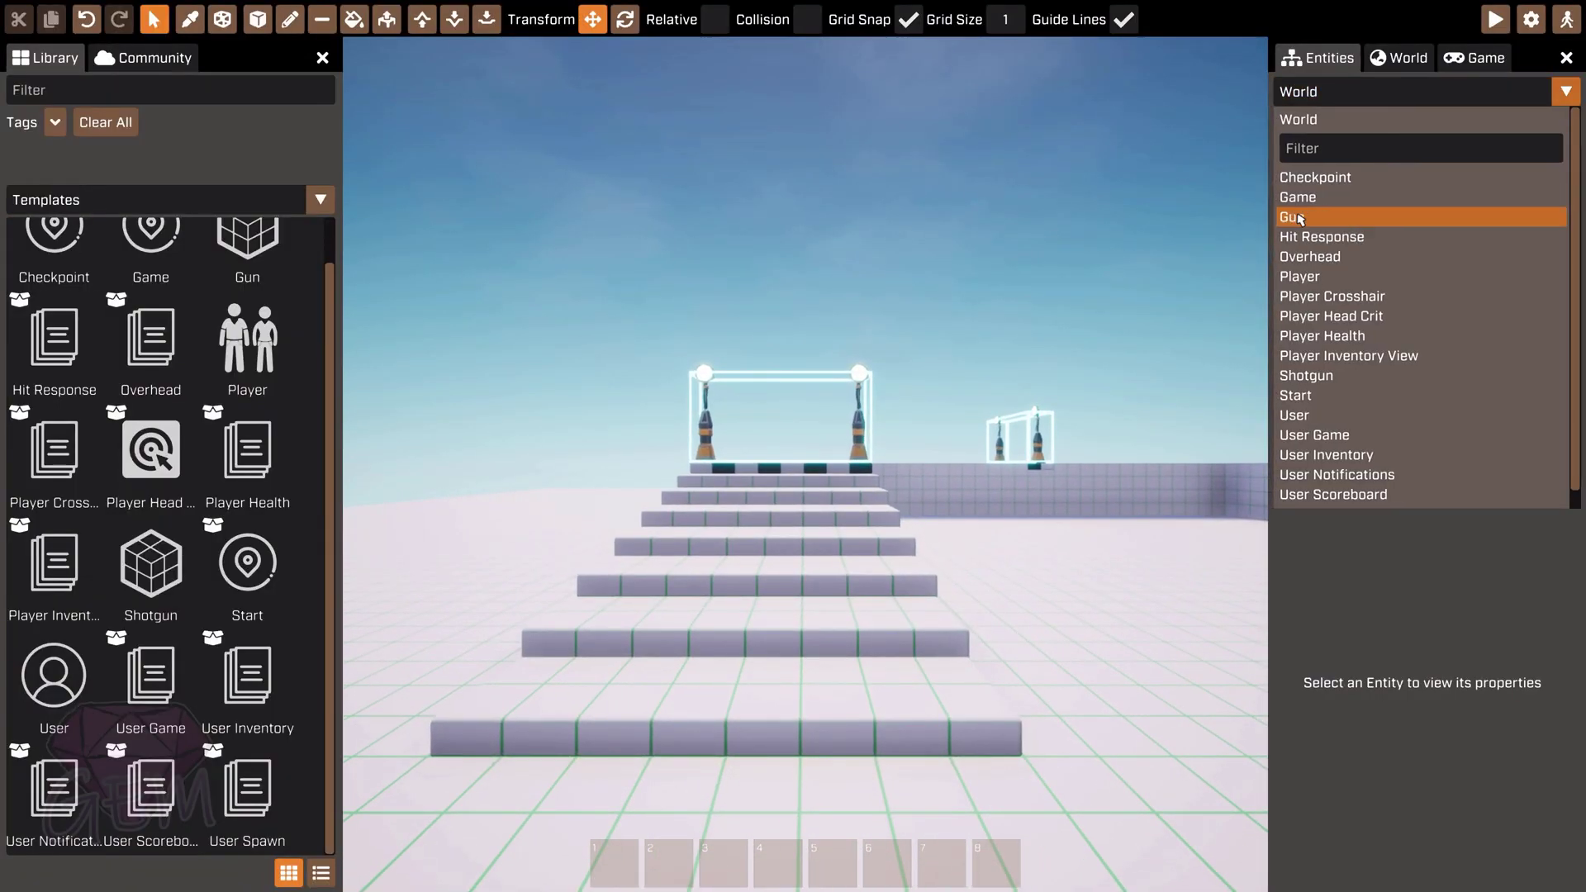
pyautogui.click(1296, 216)
pyautogui.scroll(-3, 1325, 700)
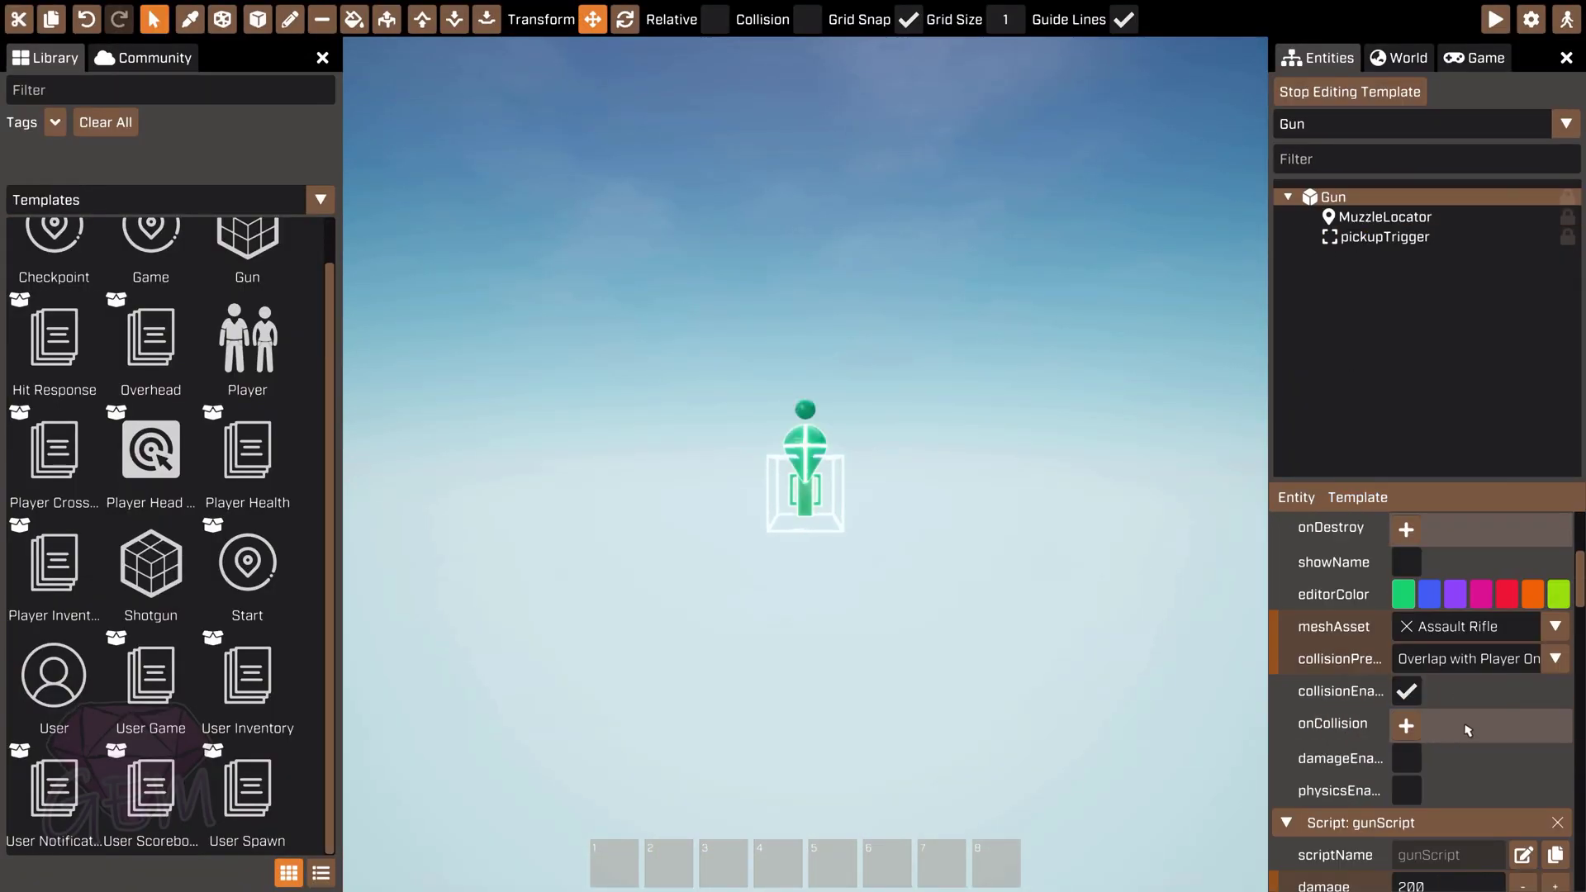
pyautogui.scroll(-2, 1468, 729)
pyautogui.scroll(-2, 1446, 743)
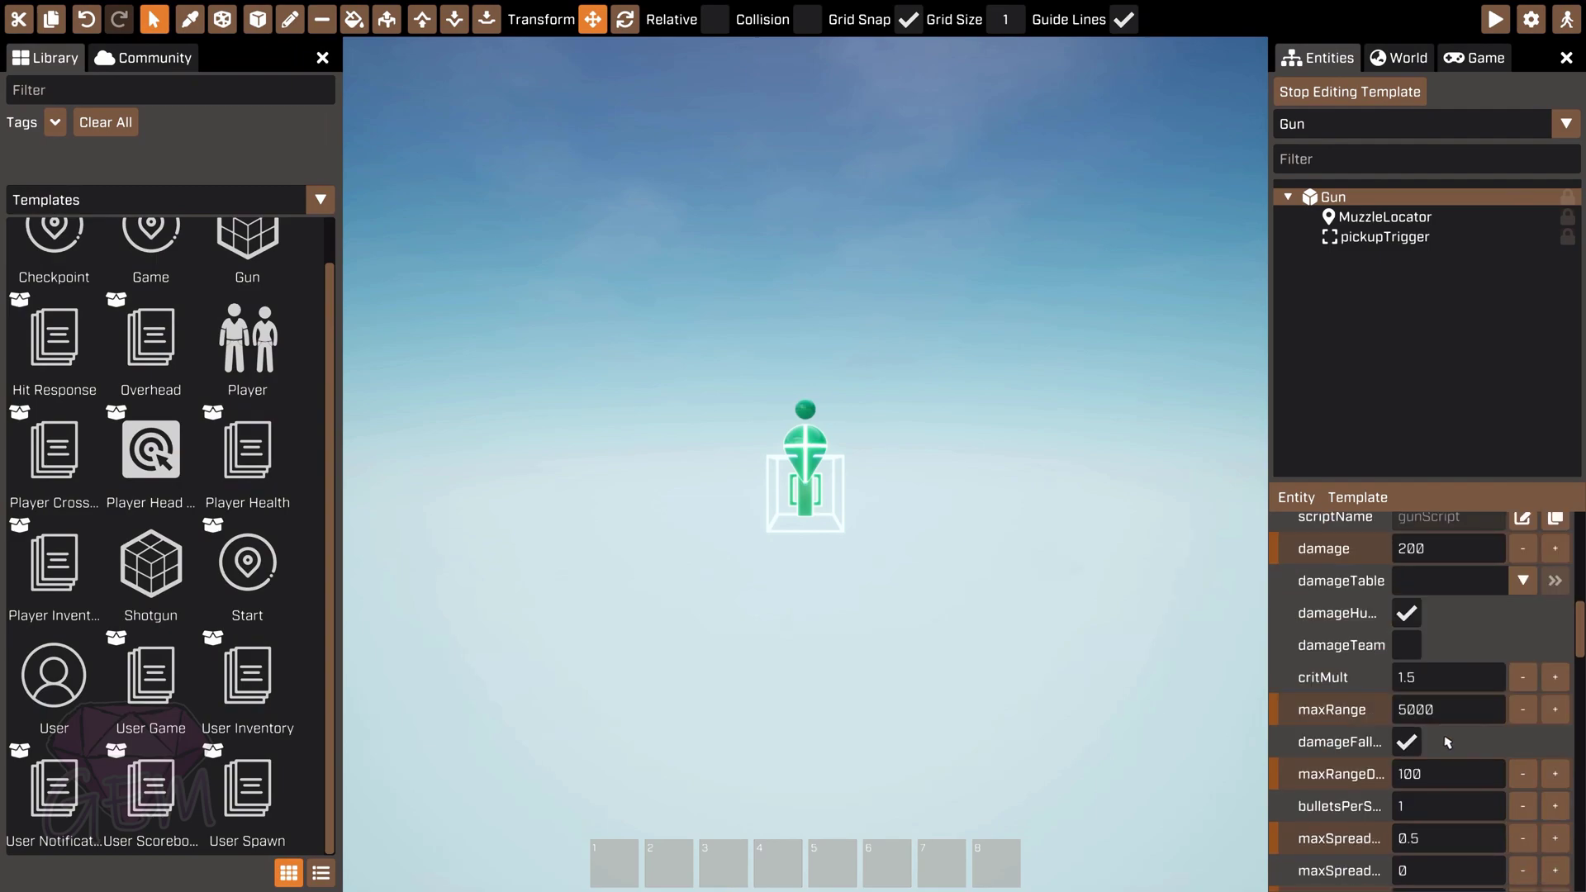
pyautogui.scroll(-1, 1449, 735)
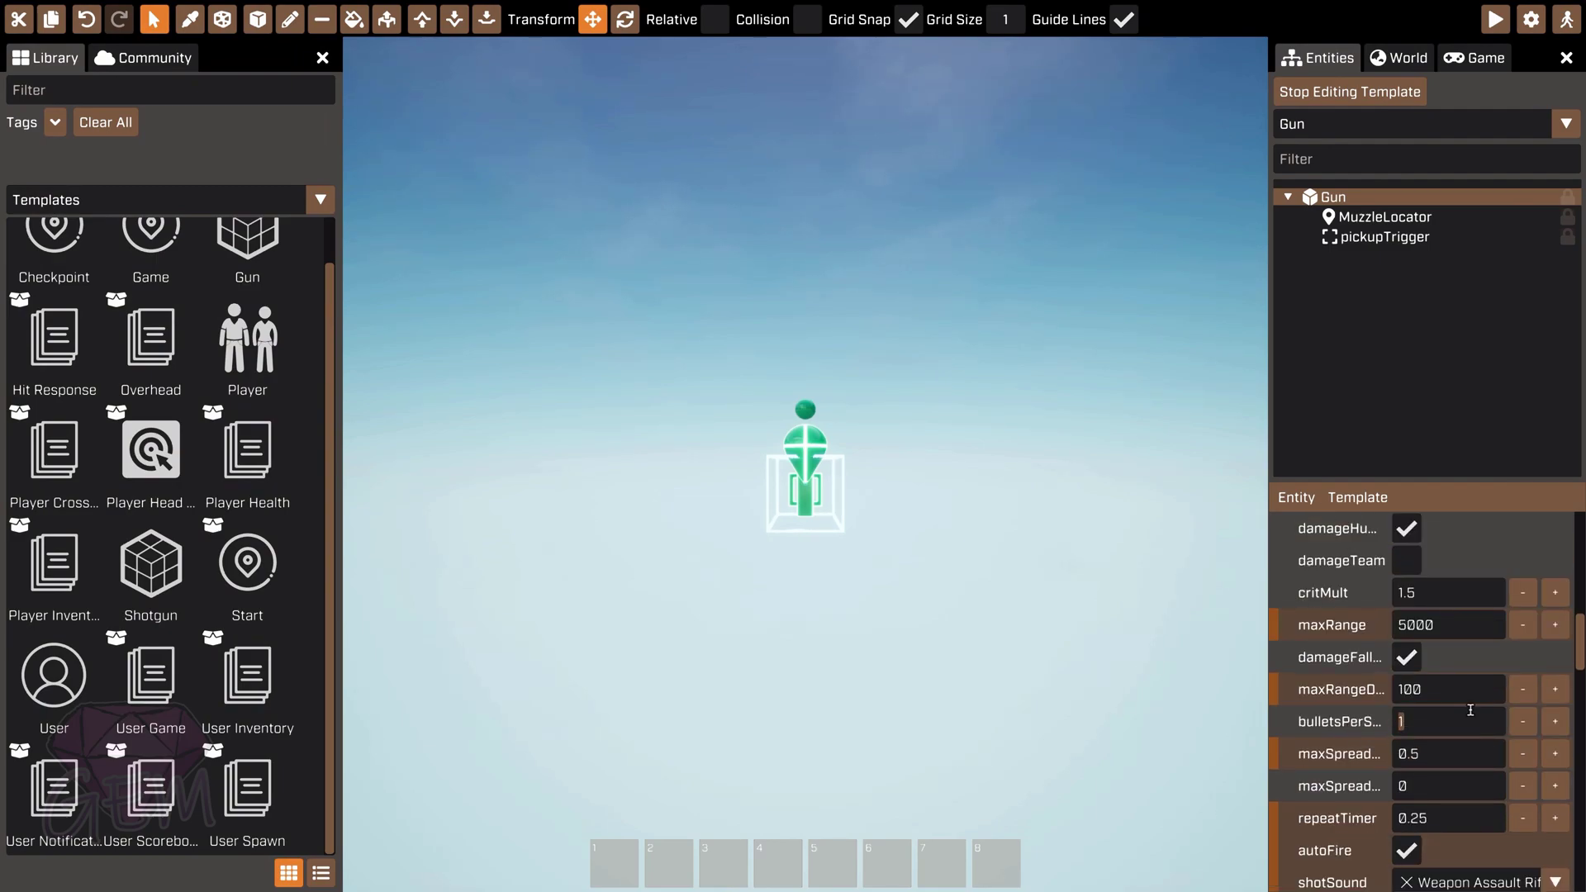
pyautogui.scroll(-1, 1471, 710)
pyautogui.scroll(-1, 1470, 689)
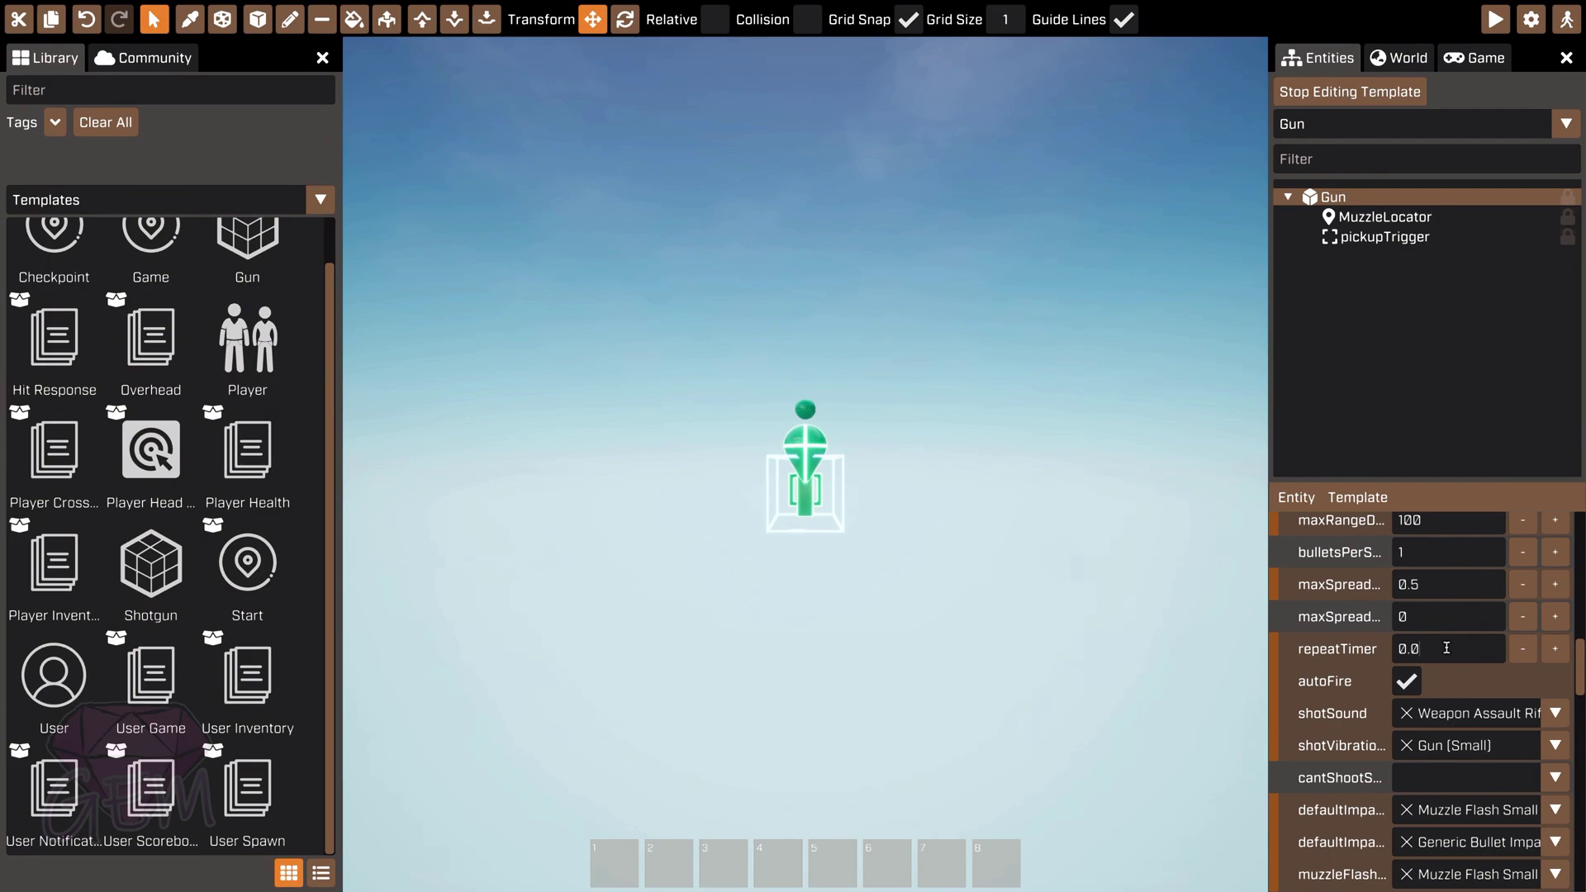
pyautogui.scroll(-1, 1441, 667)
pyautogui.scroll(-1, 1456, 674)
pyautogui.scroll(1, 1458, 673)
pyautogui.scroll(-3, 1460, 670)
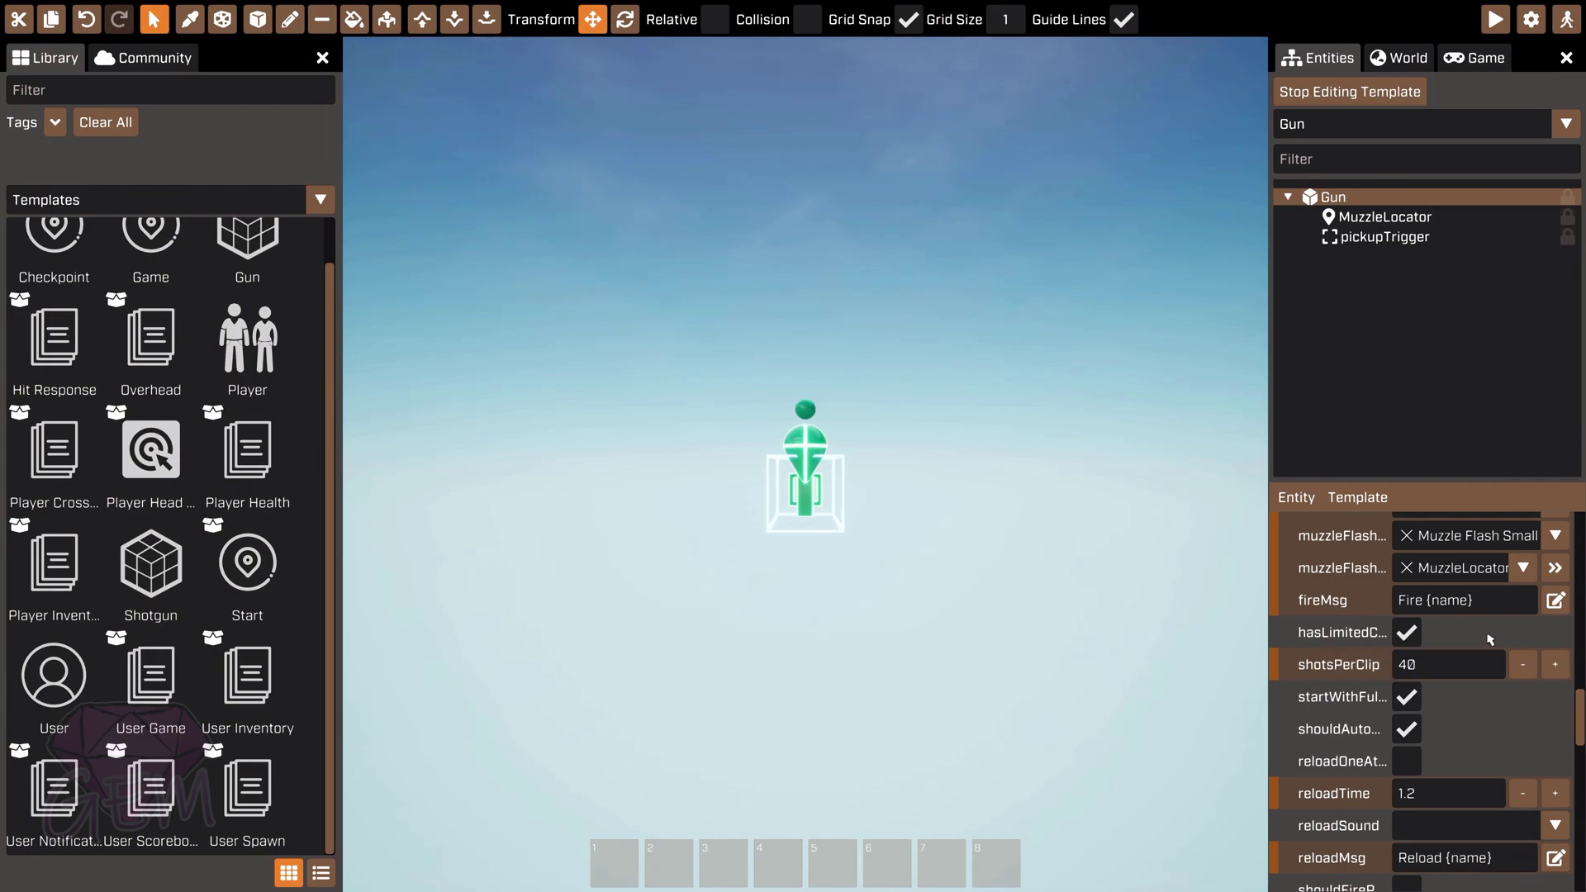
pyautogui.scroll(5, 1460, 666)
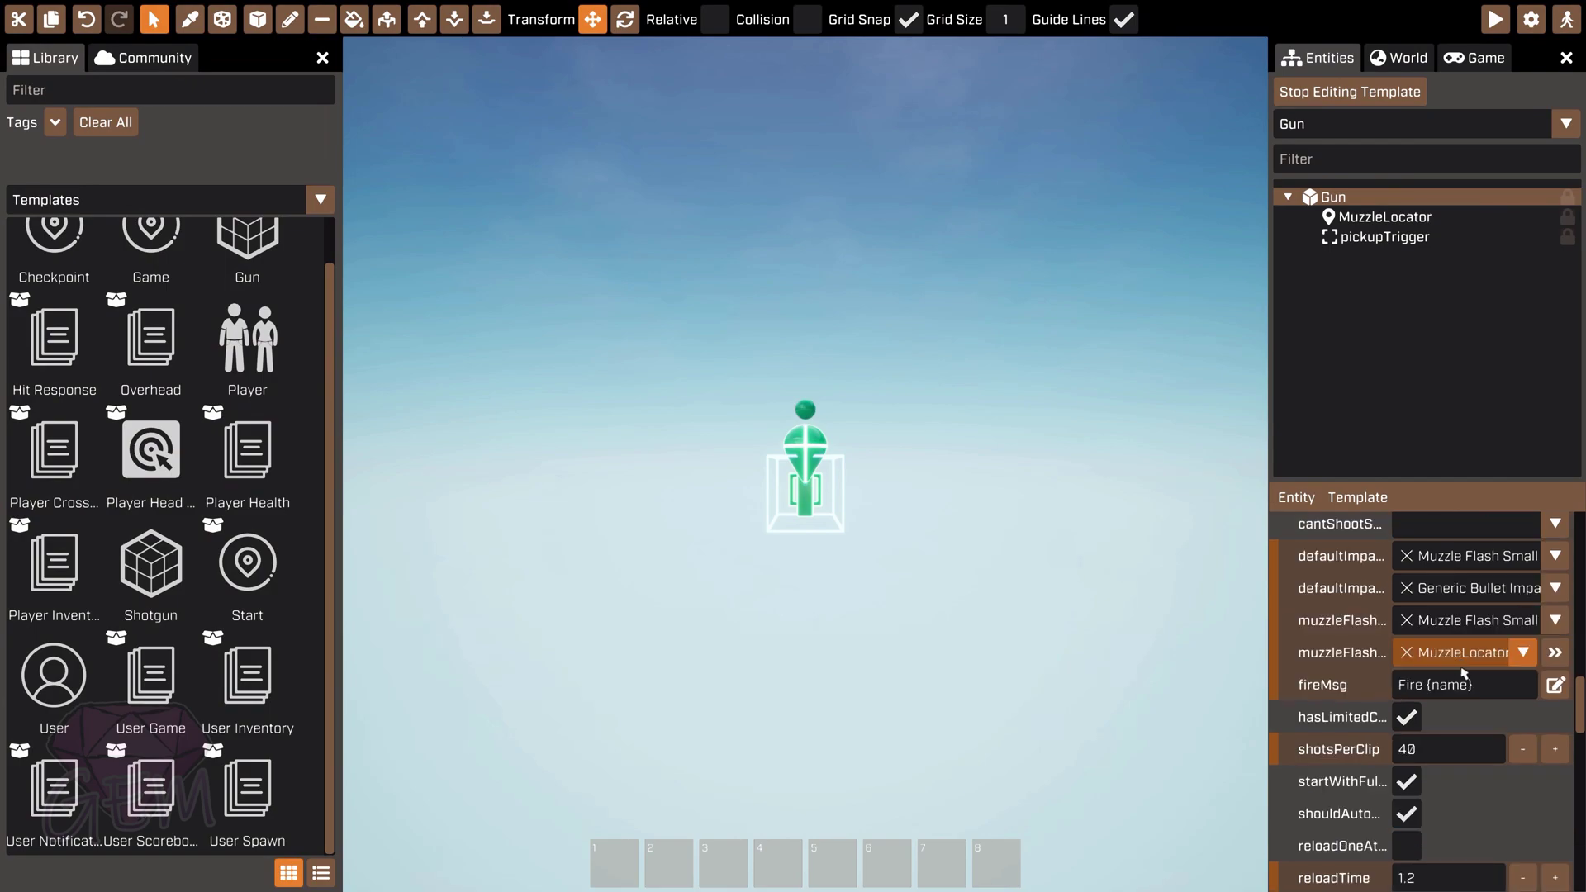
pyautogui.scroll(5, 1475, 644)
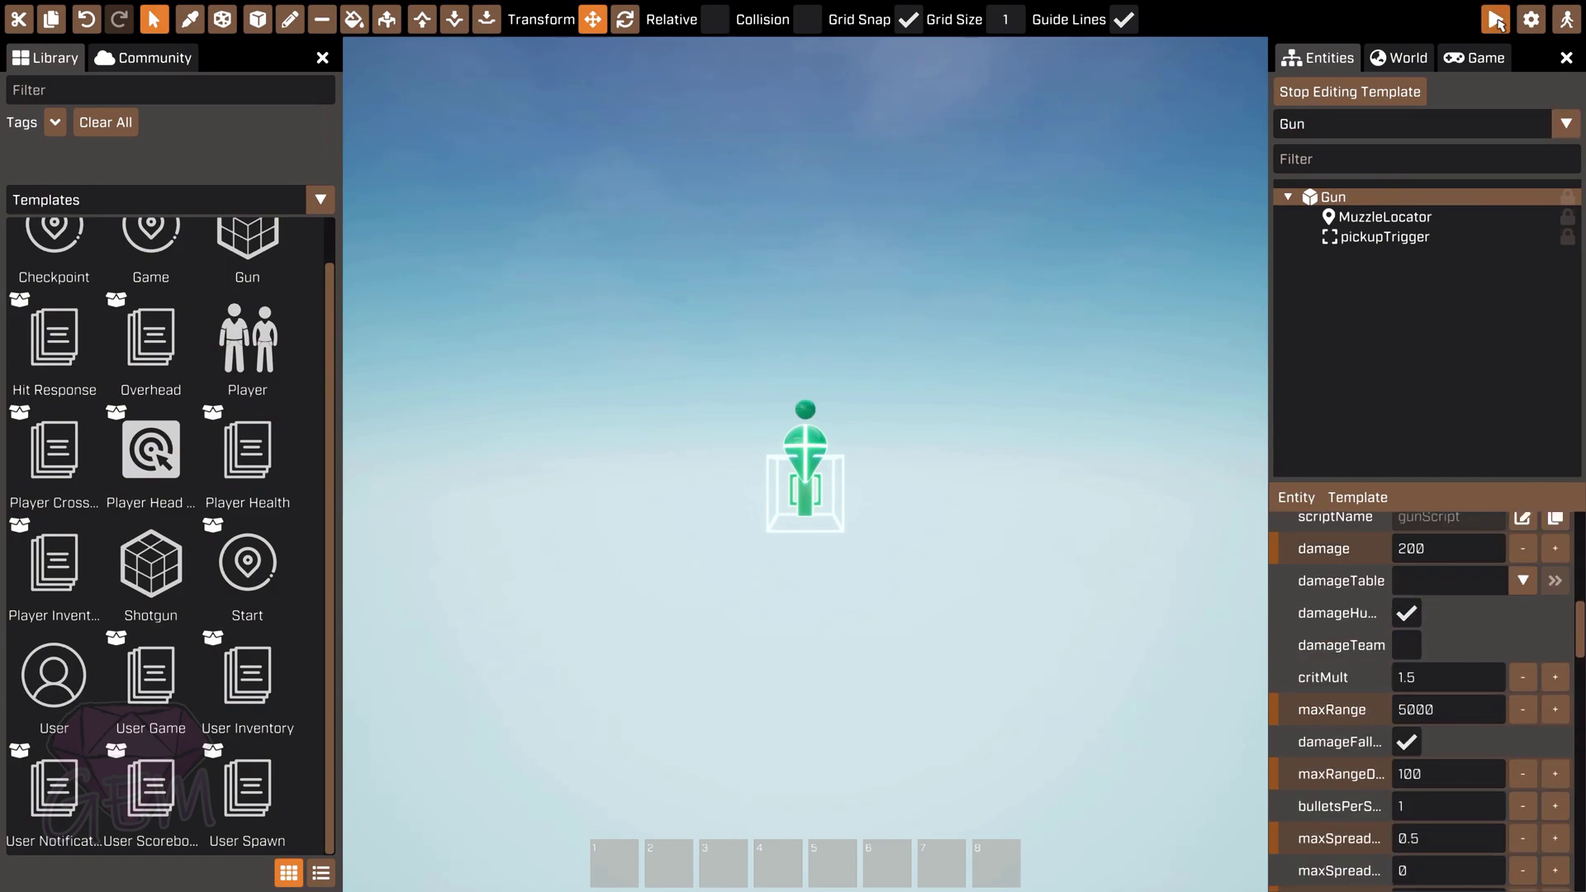
# Step: Preview the level and fire the Gun continuously across the arena walls to test its fire rate
pyautogui.click(1497, 20)
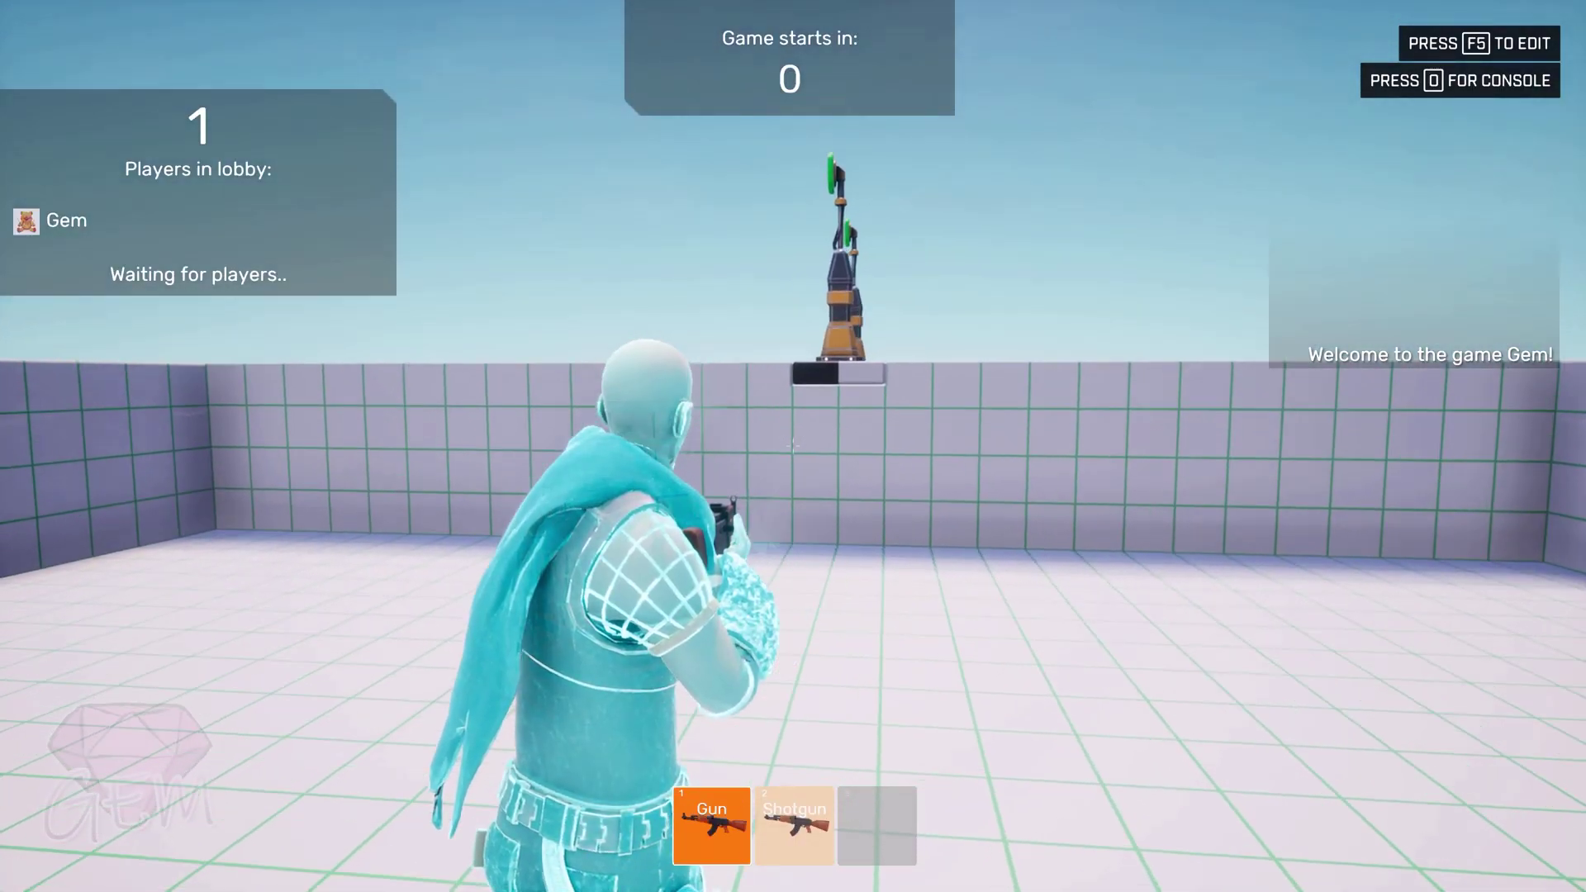
pyautogui.click(793, 446)
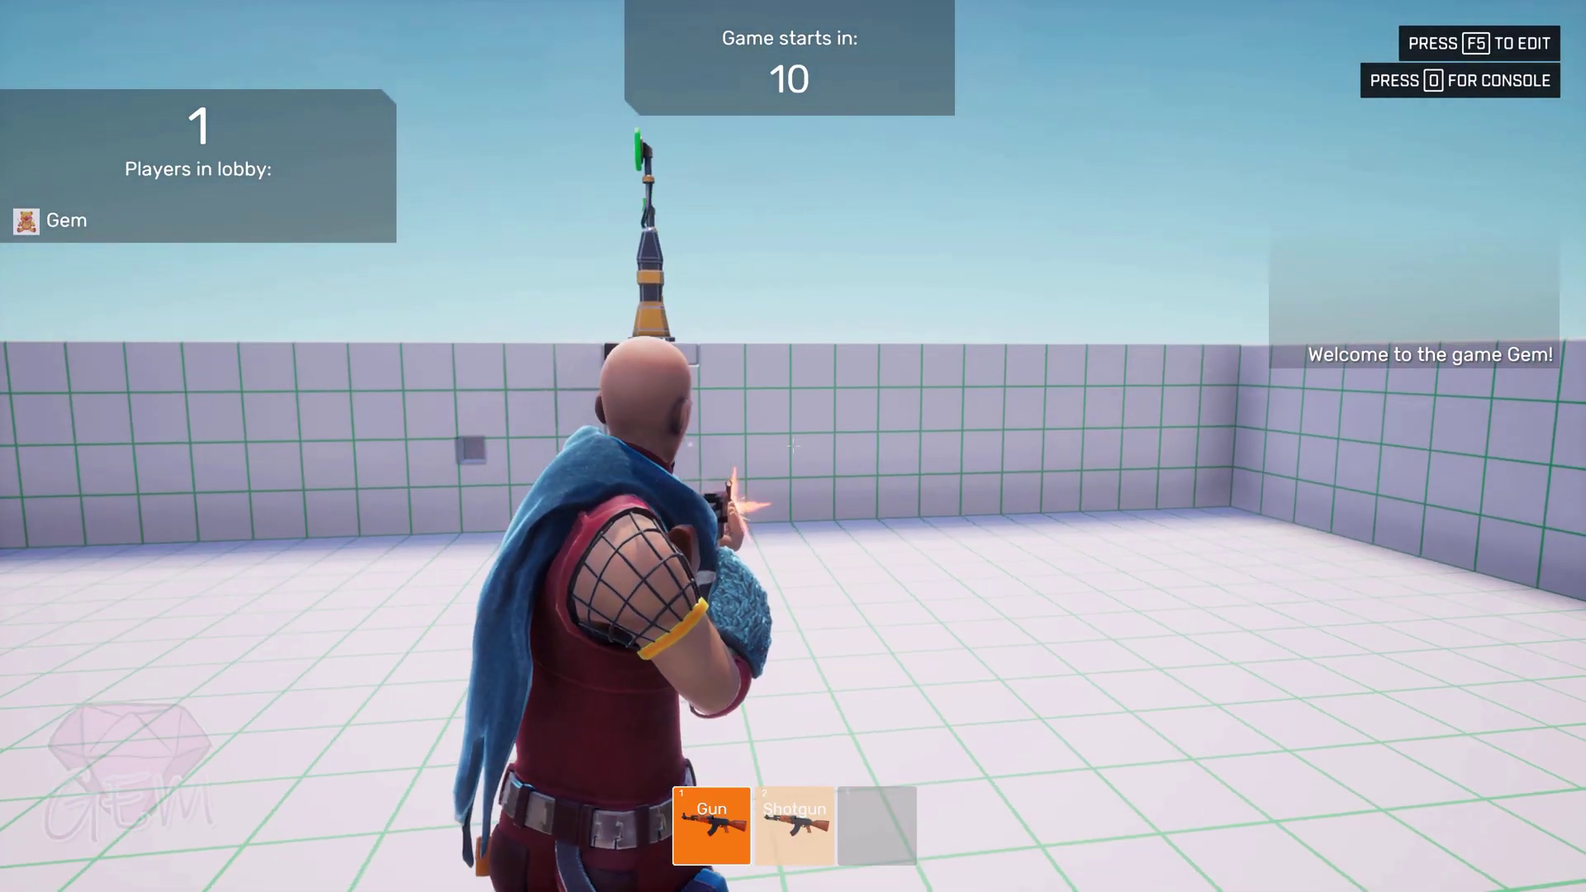
pyautogui.click(793, 446)
pyautogui.click(793, 446)
pyautogui.click(793, 446)
pyautogui.click(793, 446)
pyautogui.click(793, 446)
pyautogui.click(794, 446)
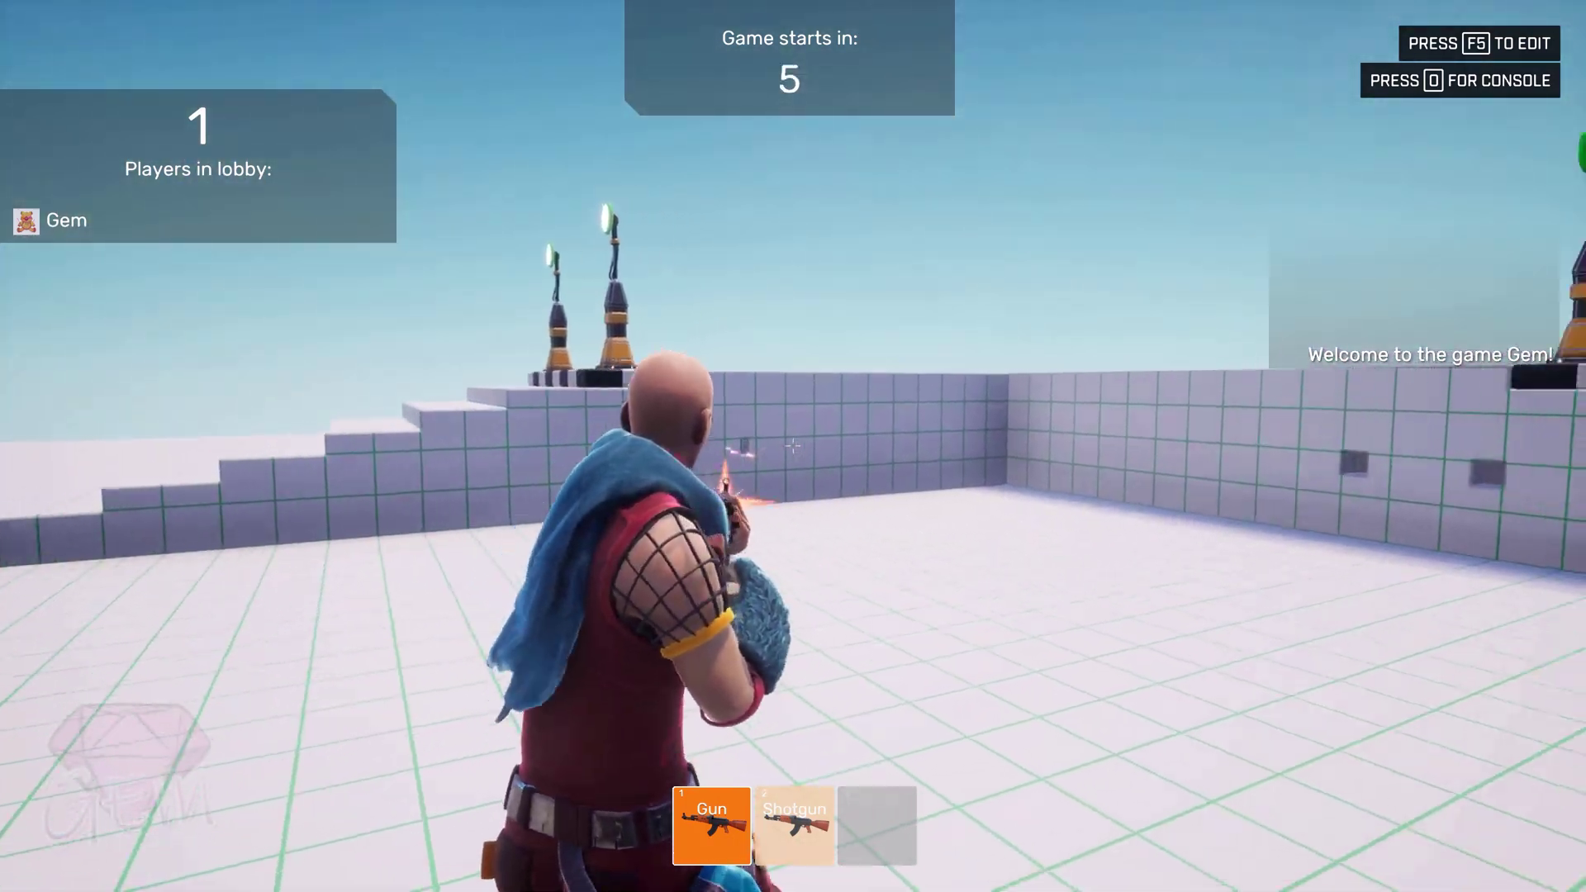
pyautogui.click(793, 446)
pyautogui.click(793, 446)
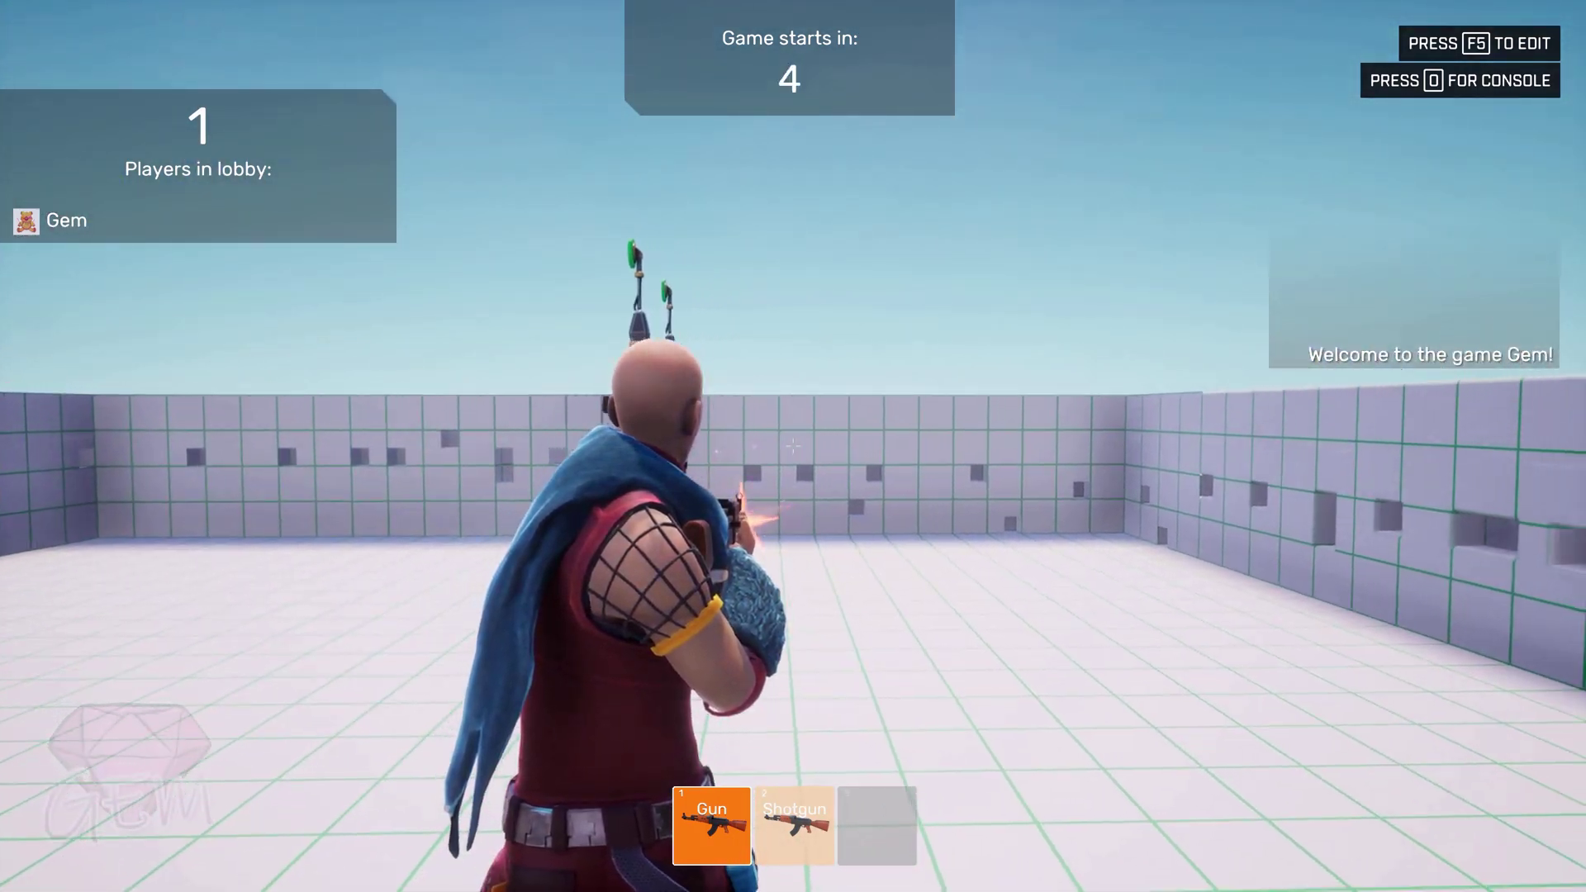
# Step: Keep firing the Gun at the arena walls, and switch to the Shotgun in the second slot
pyautogui.click(793, 447)
pyautogui.click(793, 446)
pyautogui.click(793, 447)
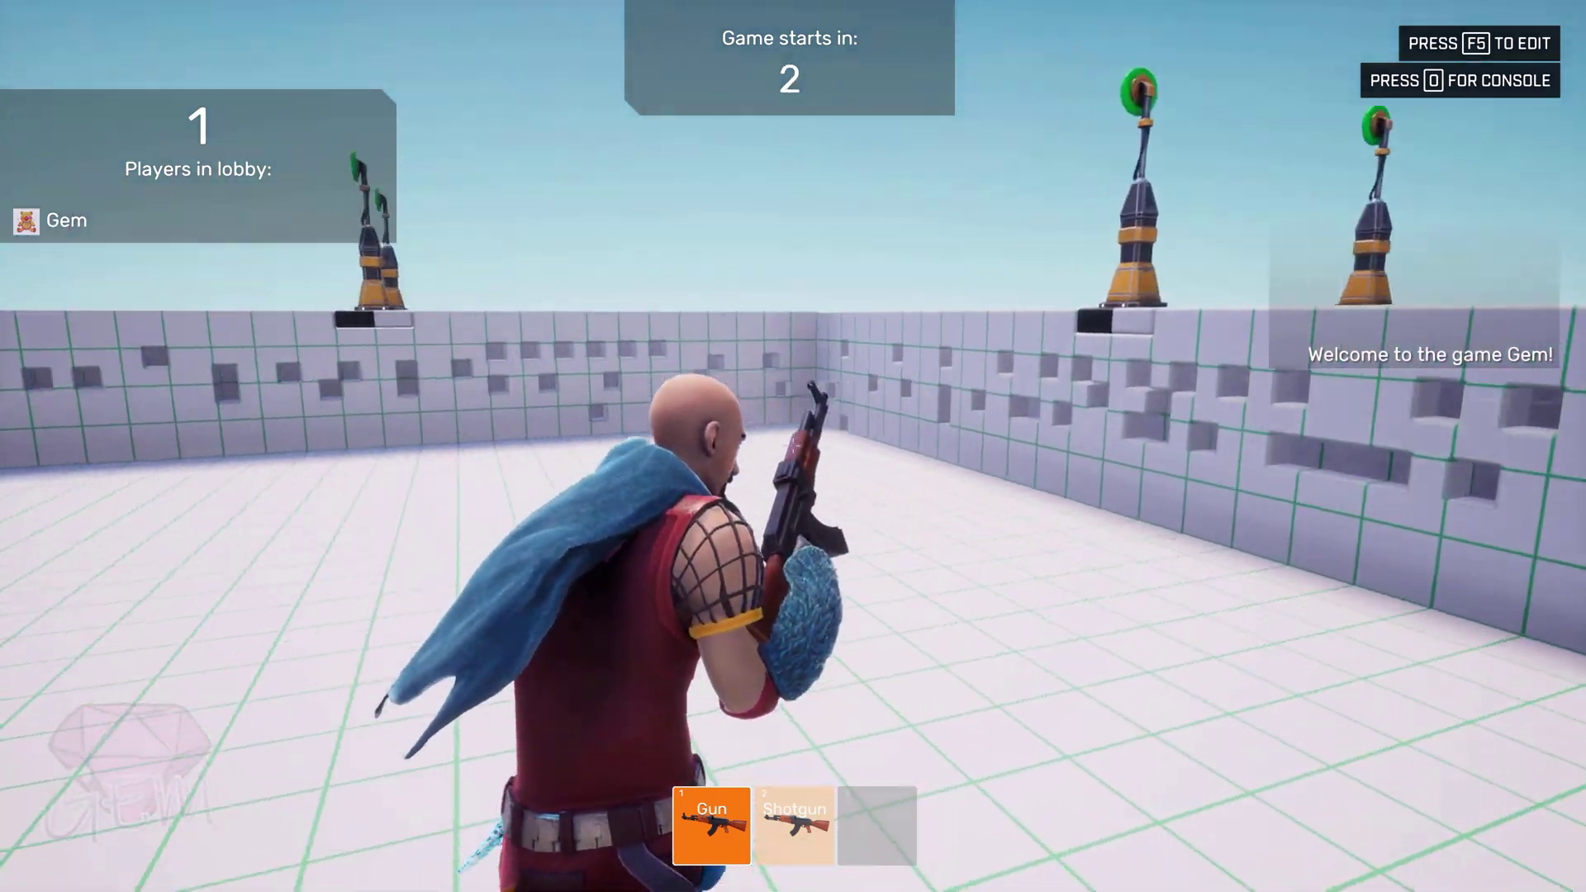
pyautogui.press('2')
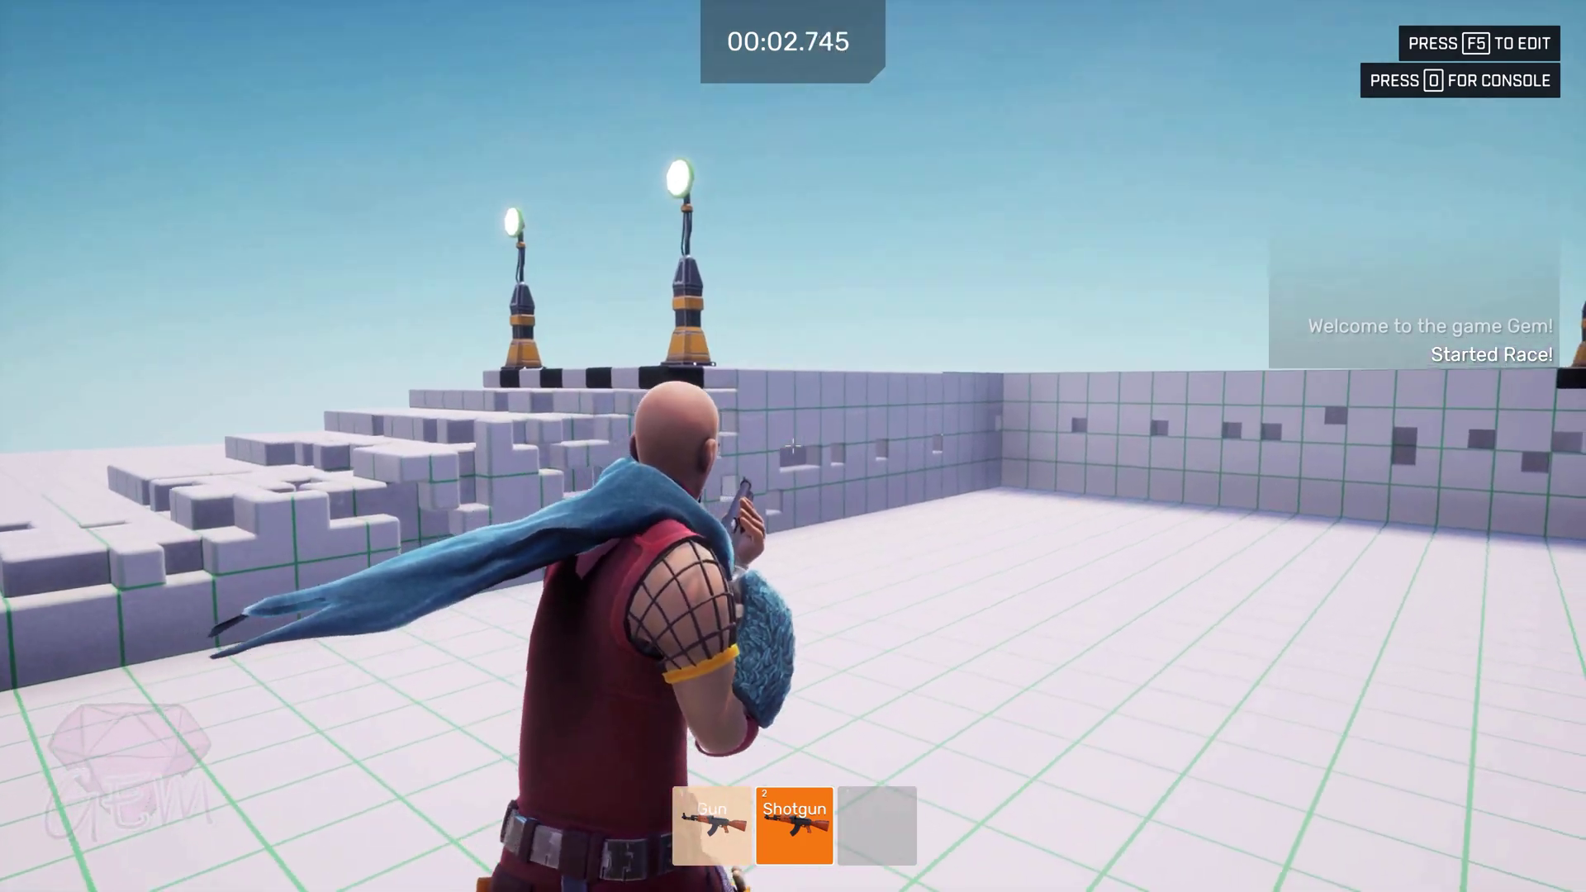
# Step: Re-equip the Gun from the first slot and fire it in bursts across the arena walls
pyautogui.press('1')
pyautogui.click(793, 447)
pyautogui.moveTo(793, 446); pyautogui.dragTo(793, 446)
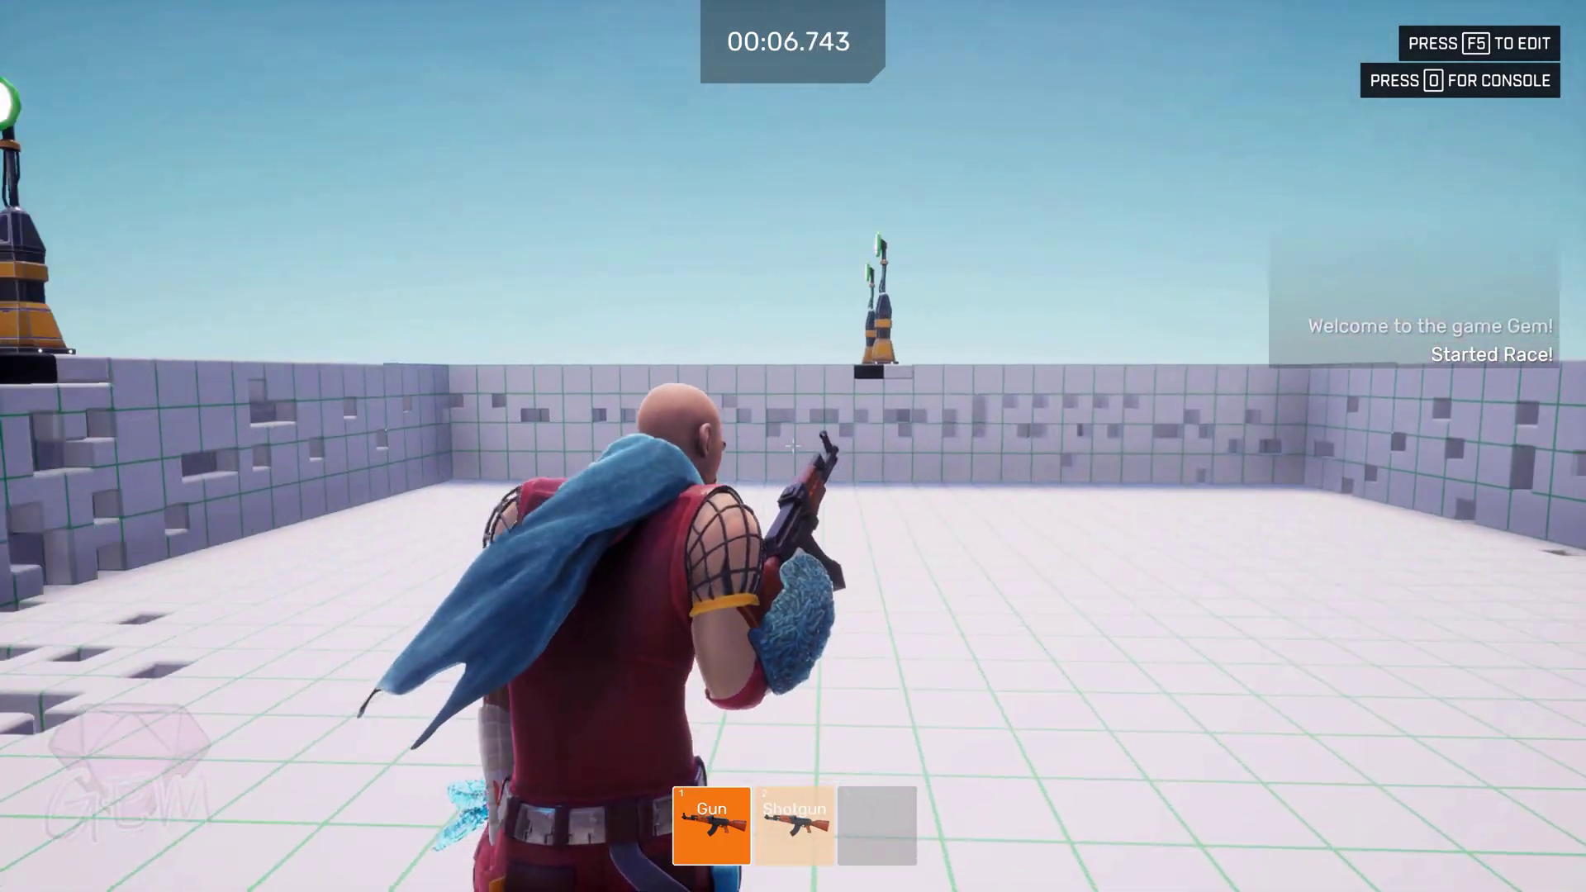
pyautogui.click(793, 447)
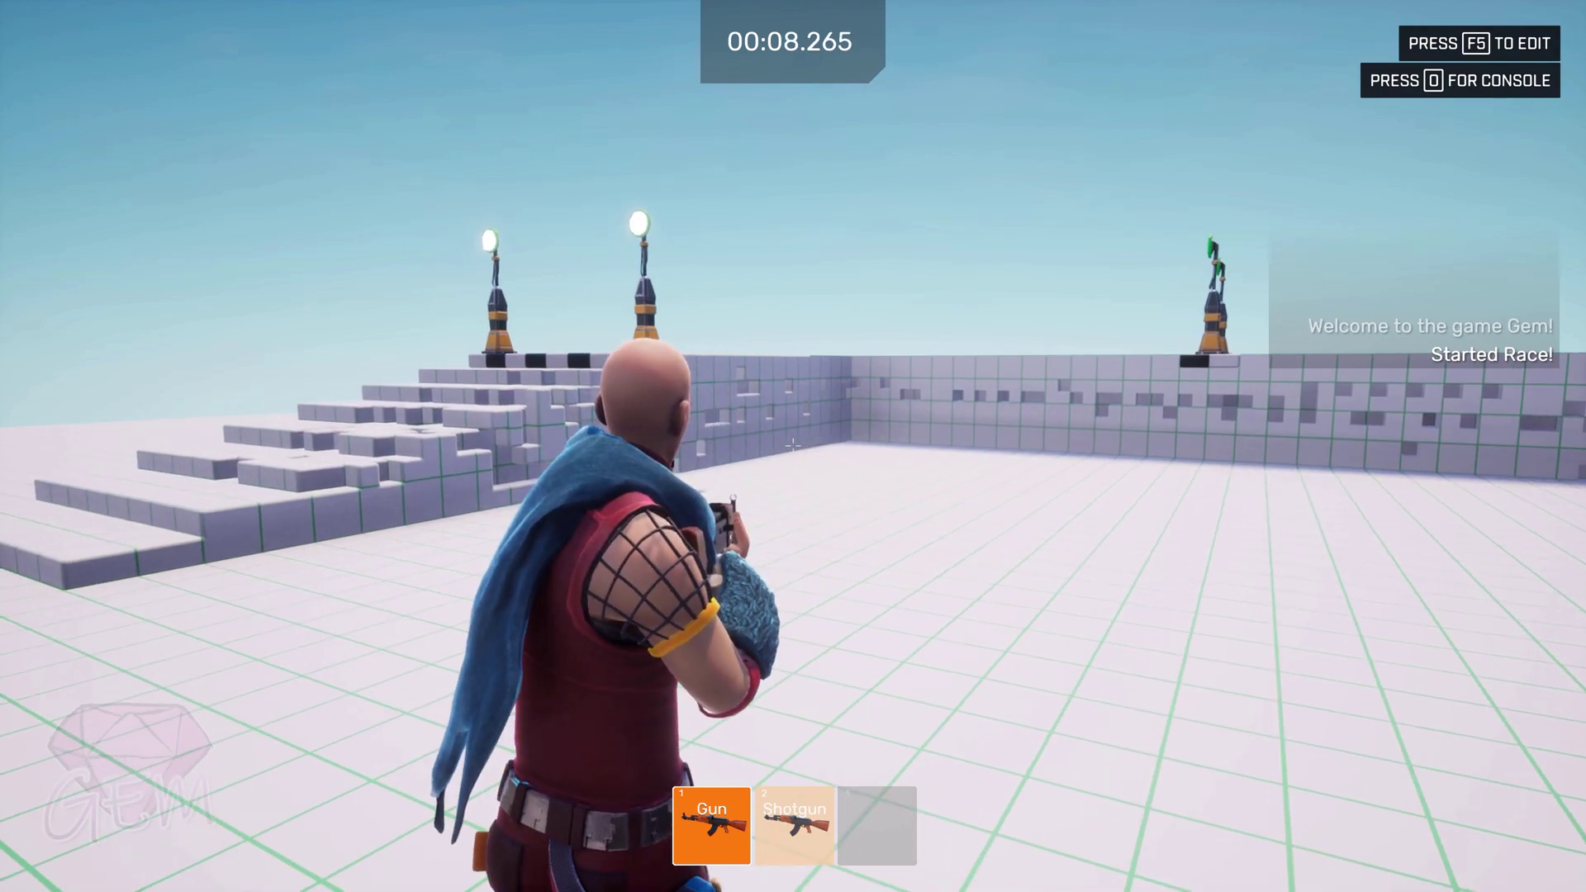
# Step: Equip the Shotgun again and fire several shots at the arena floor and walls to compare its spread with the Gun
pyautogui.press('2')
pyautogui.click(793, 446)
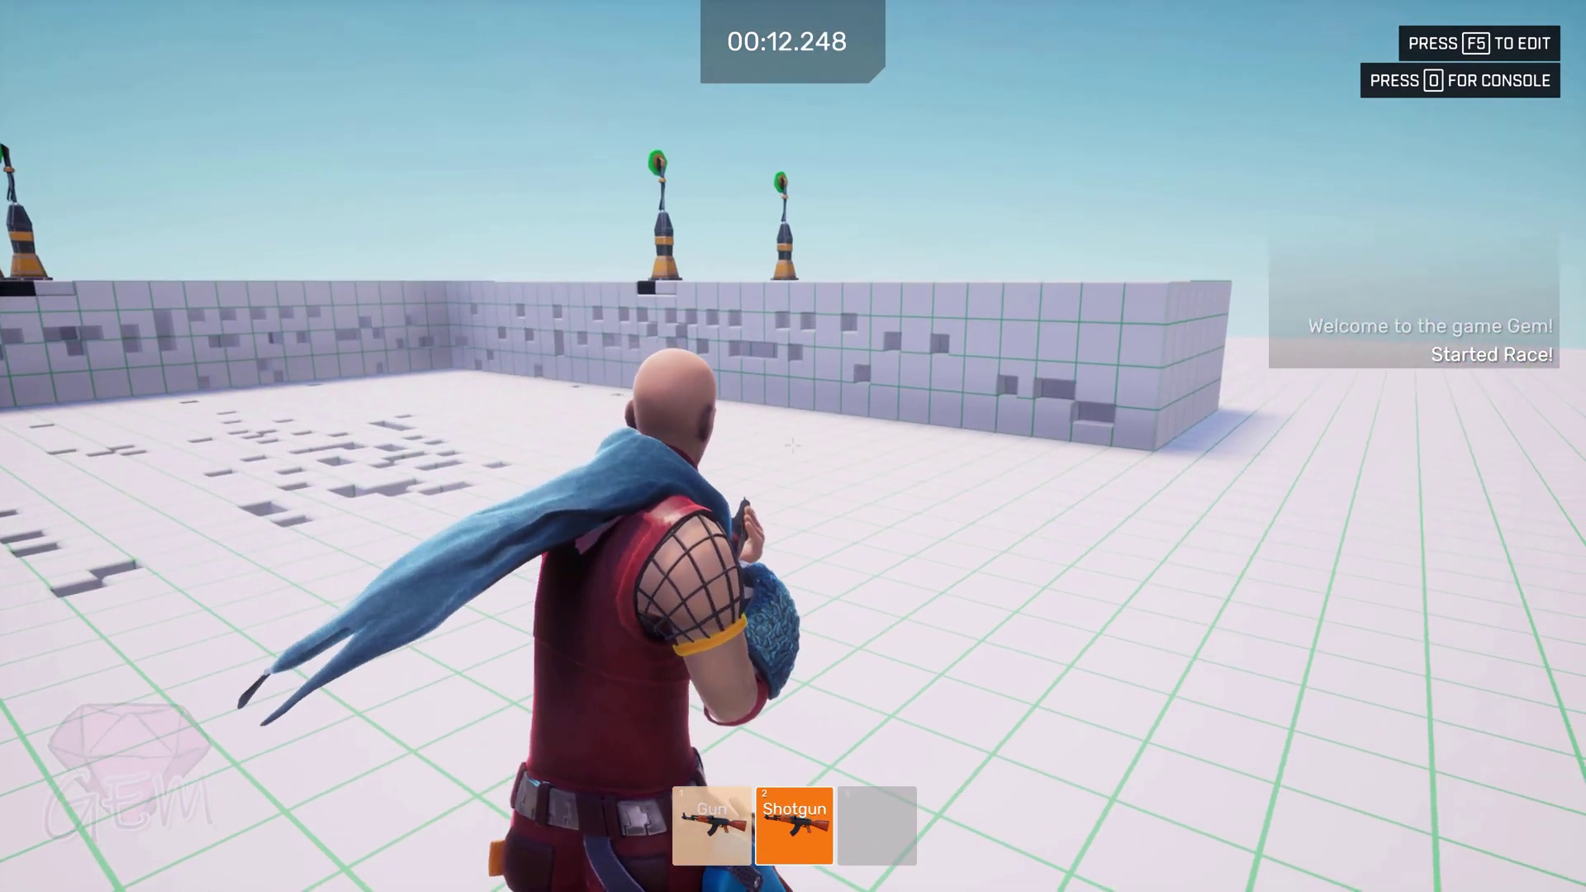
pyautogui.click(793, 446)
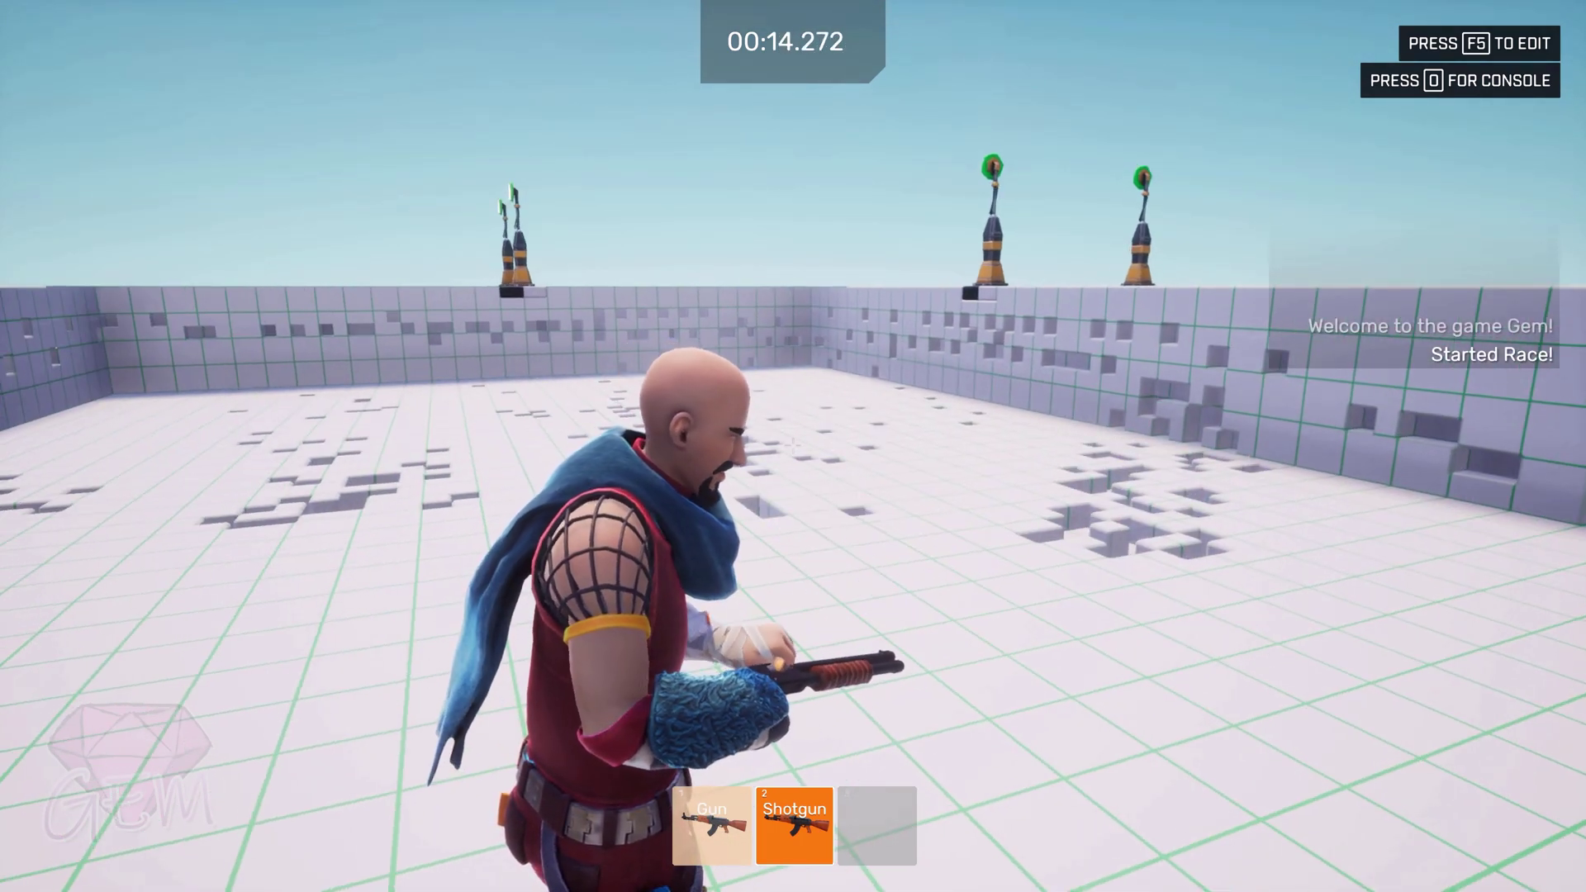
pyautogui.click(793, 446)
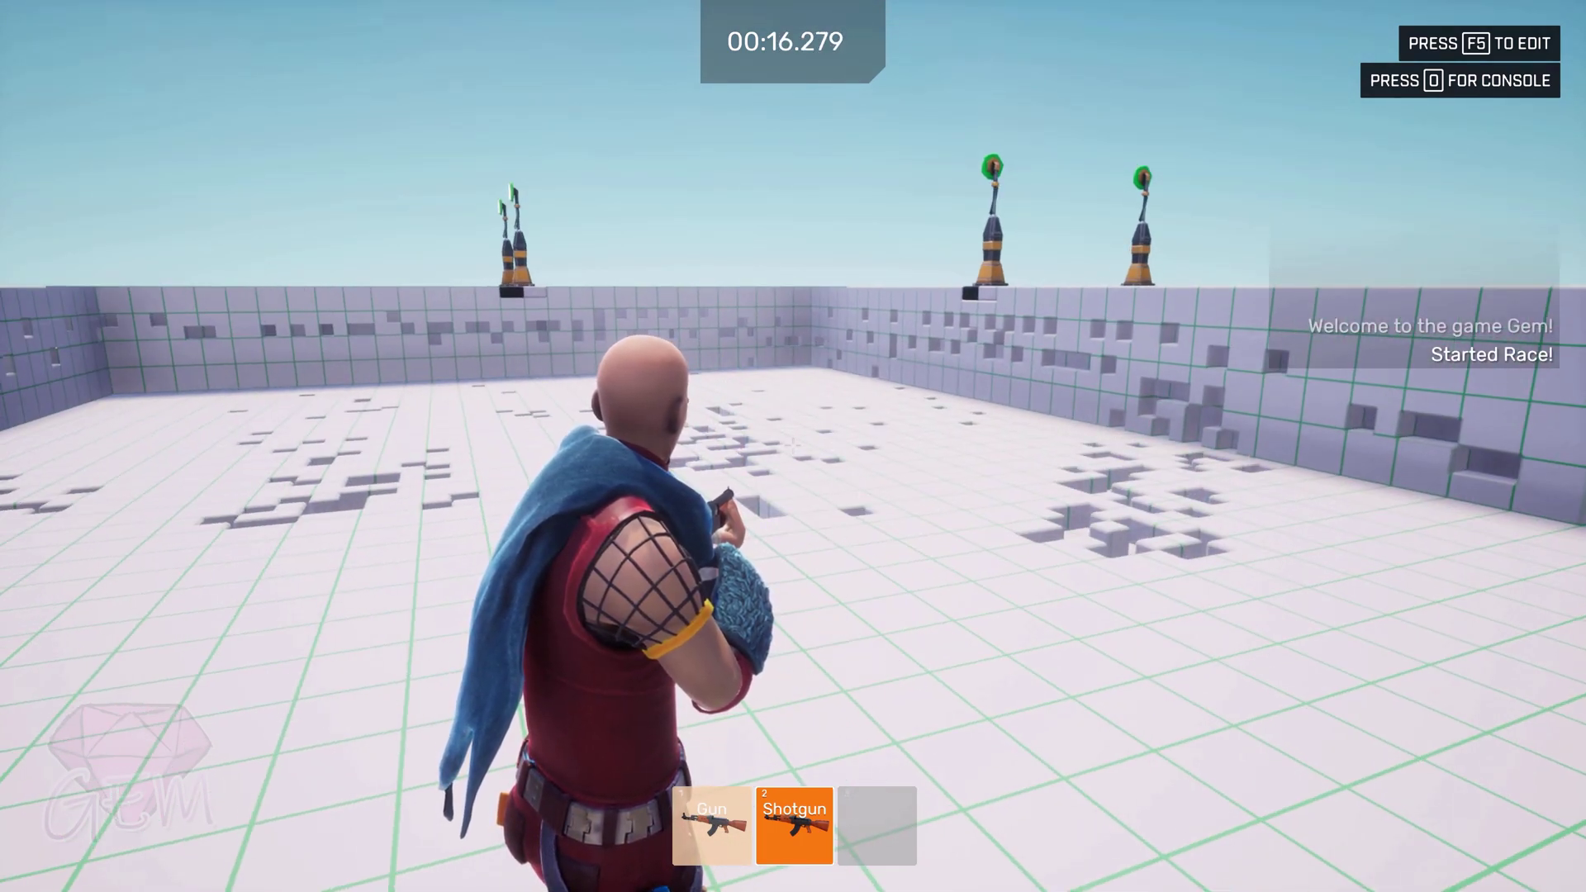